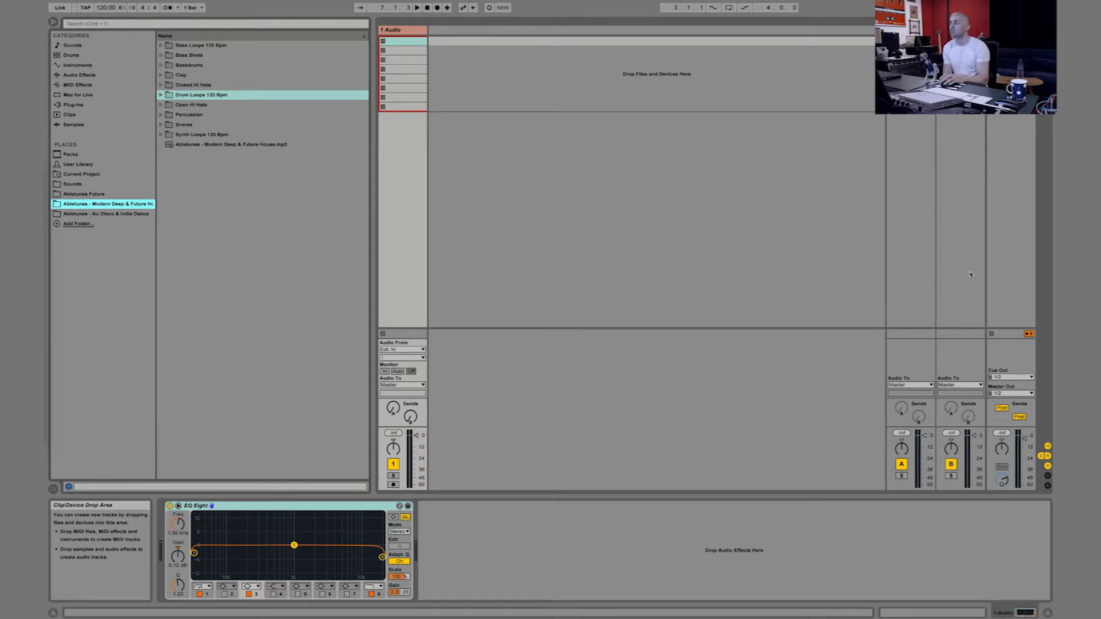
Look through the Audio Effects, MIDI Effects and Instruments categories in the browser.
left_click(74, 75)
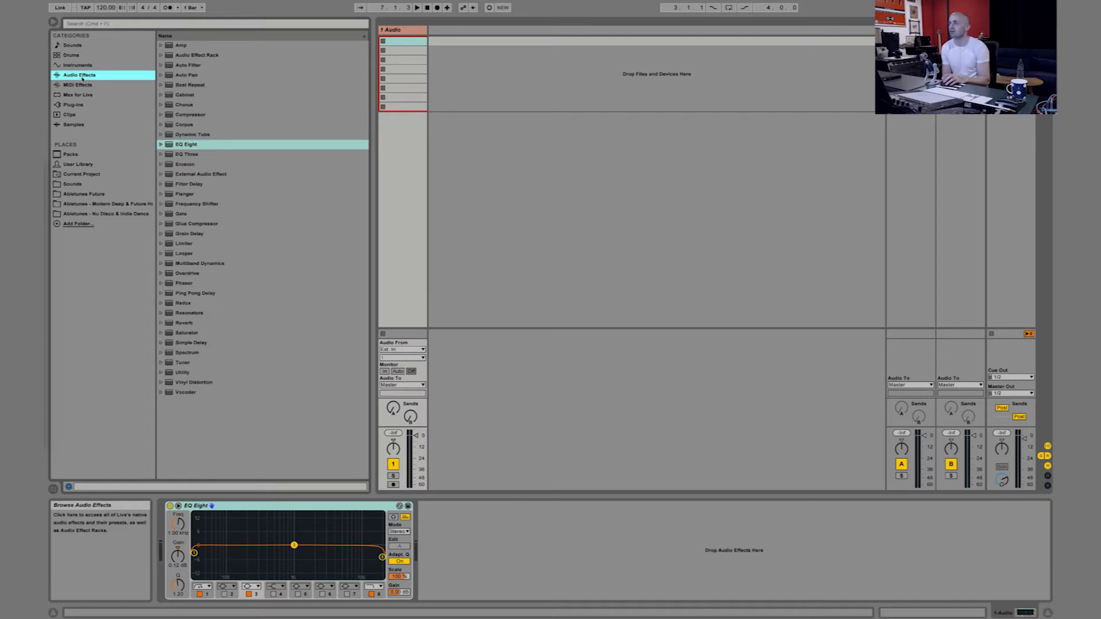
left_click(85, 85)
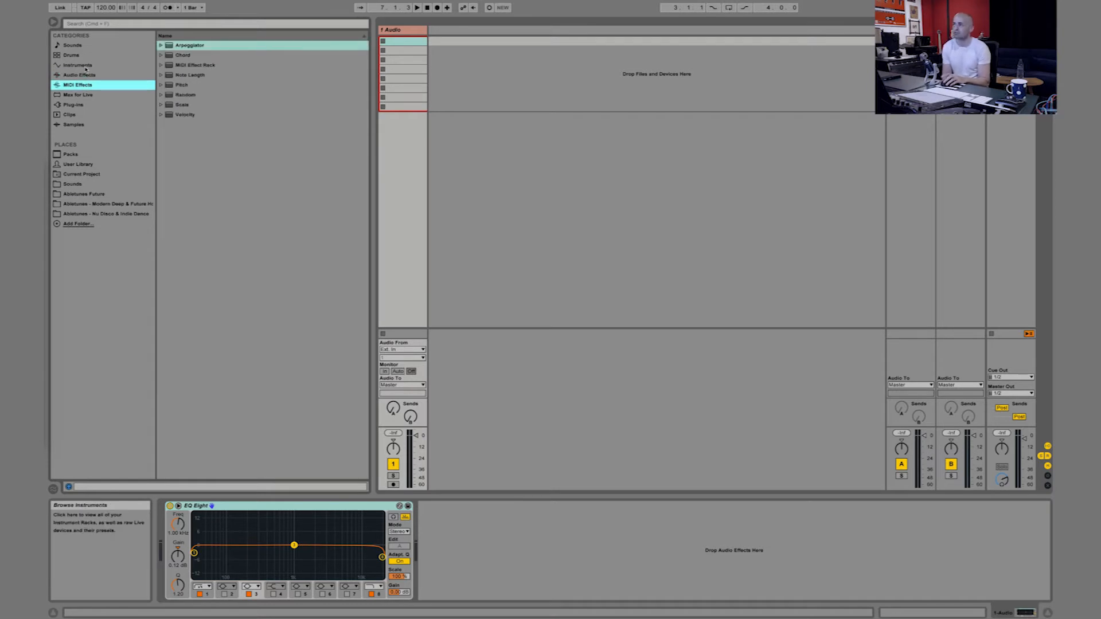
left_click(85, 66)
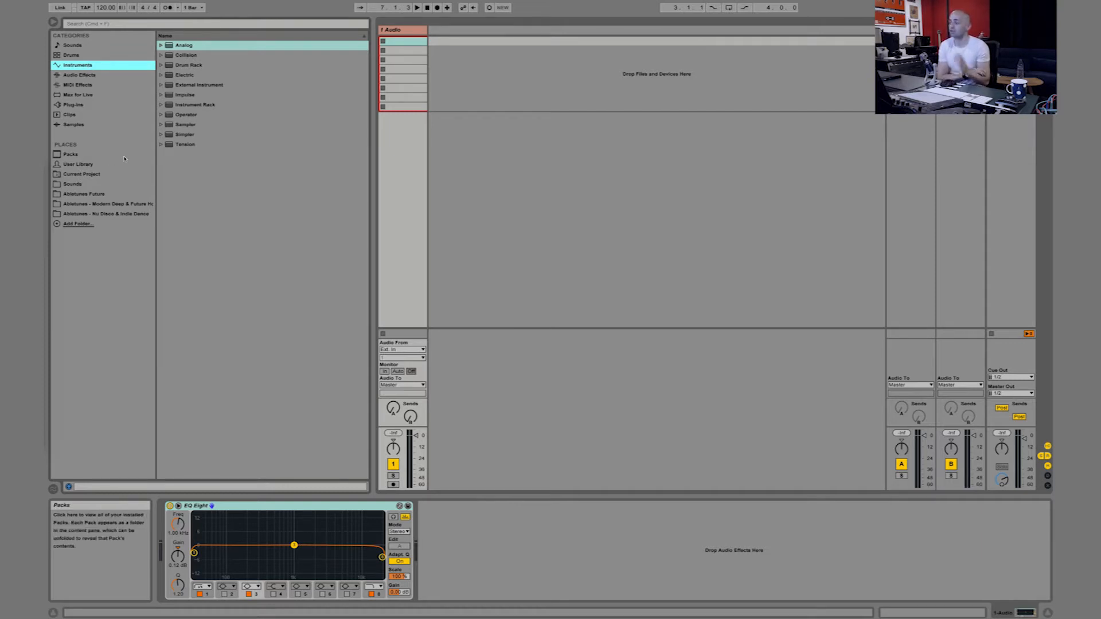
left_click(178, 526)
left_click(178, 557)
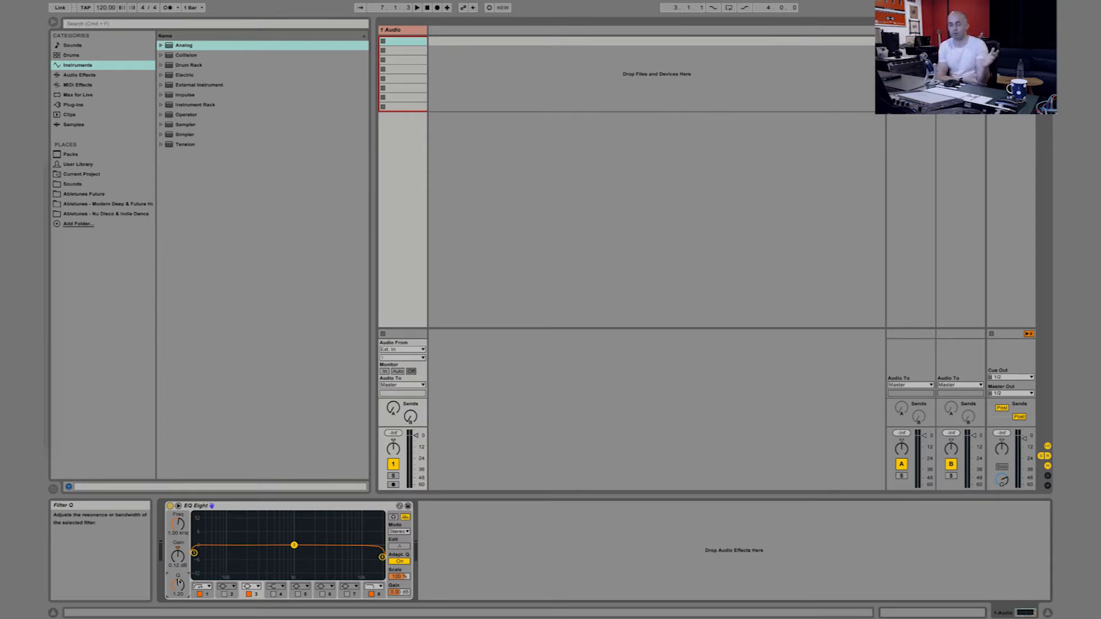
left_click(94, 331)
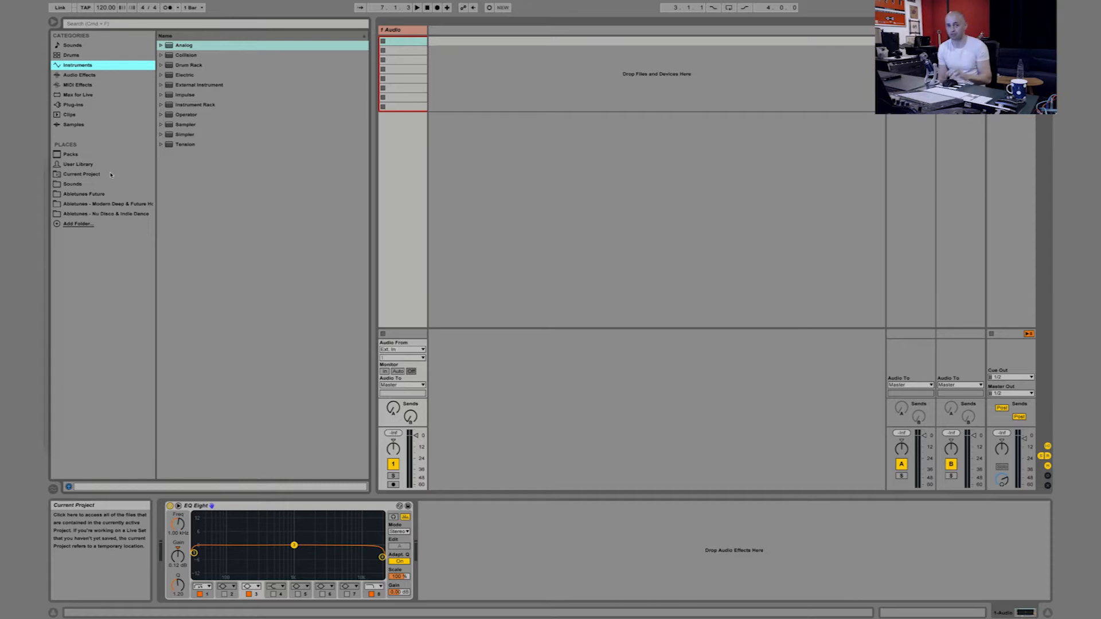
Add EQ Eight from the Audio Effects category to the empty session area as a new audio track.
left_click(82, 77)
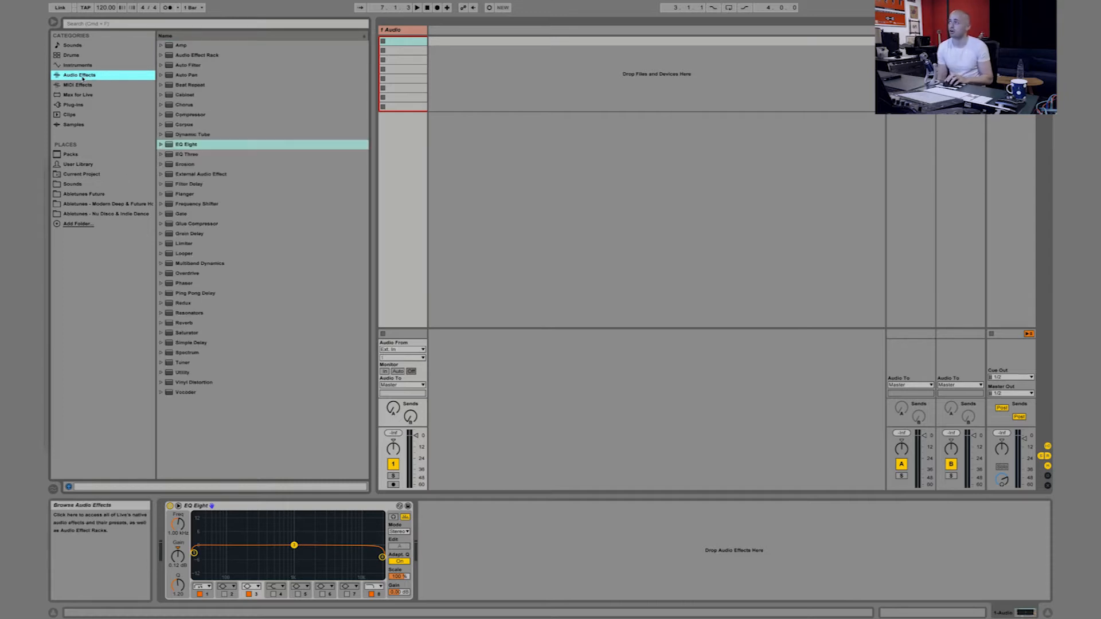
left_click(170, 146)
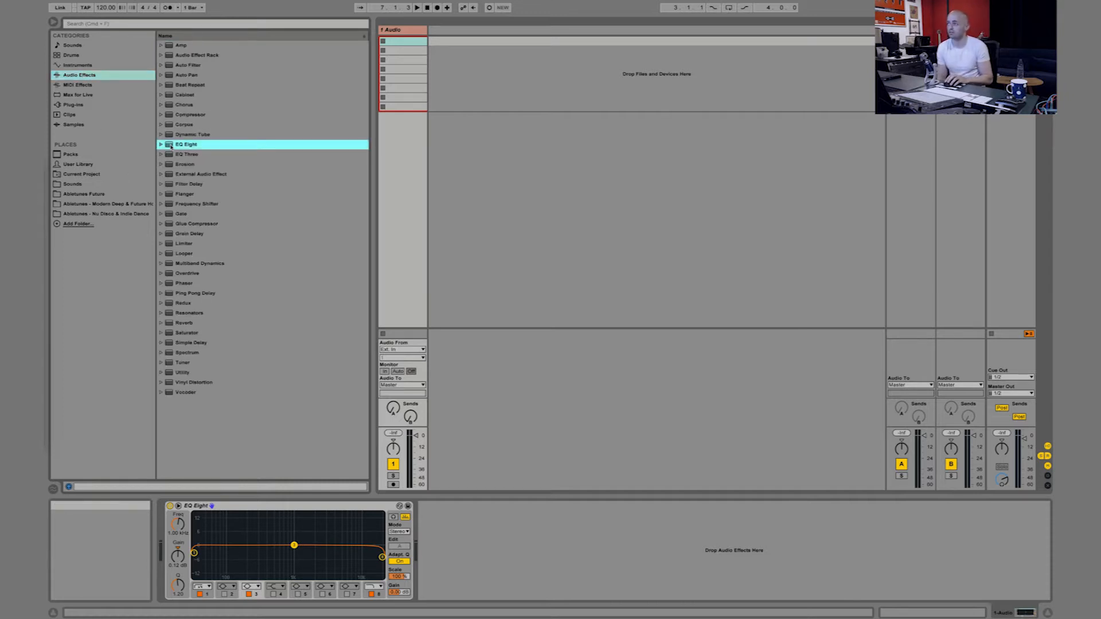
left_click_drag(170, 146, 886, 119)
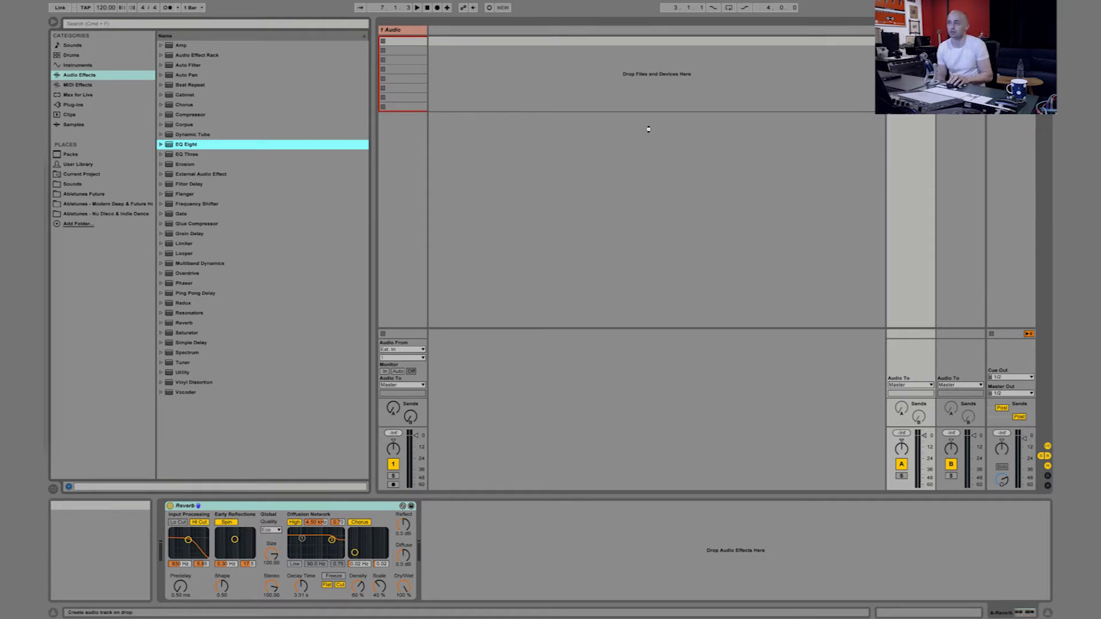
left_click_drag(648, 129, 647, 130)
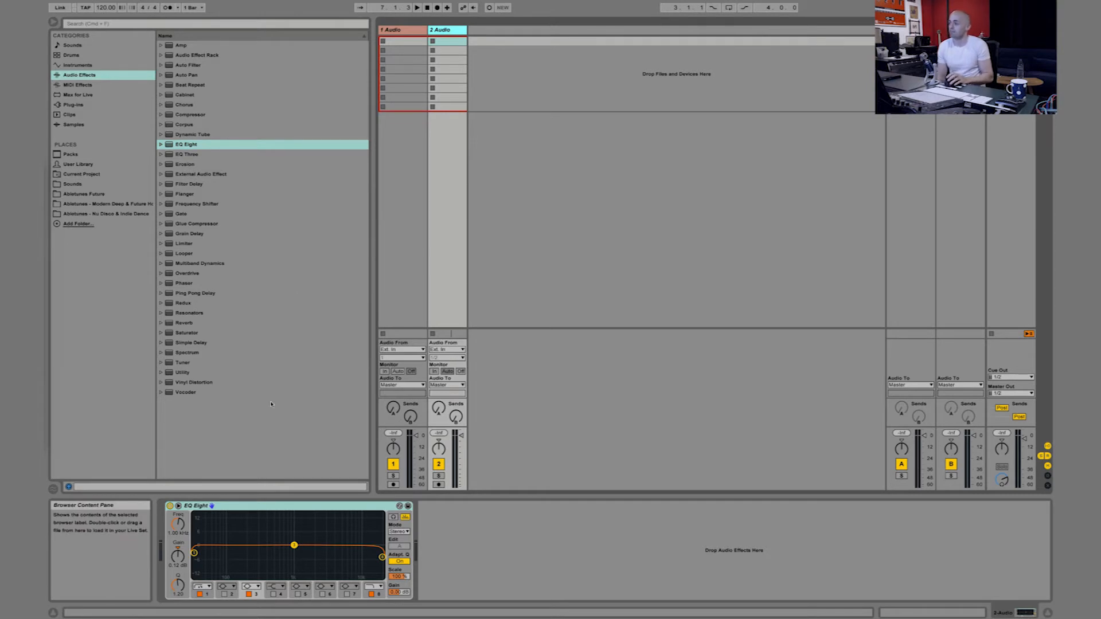
left_click(272, 505)
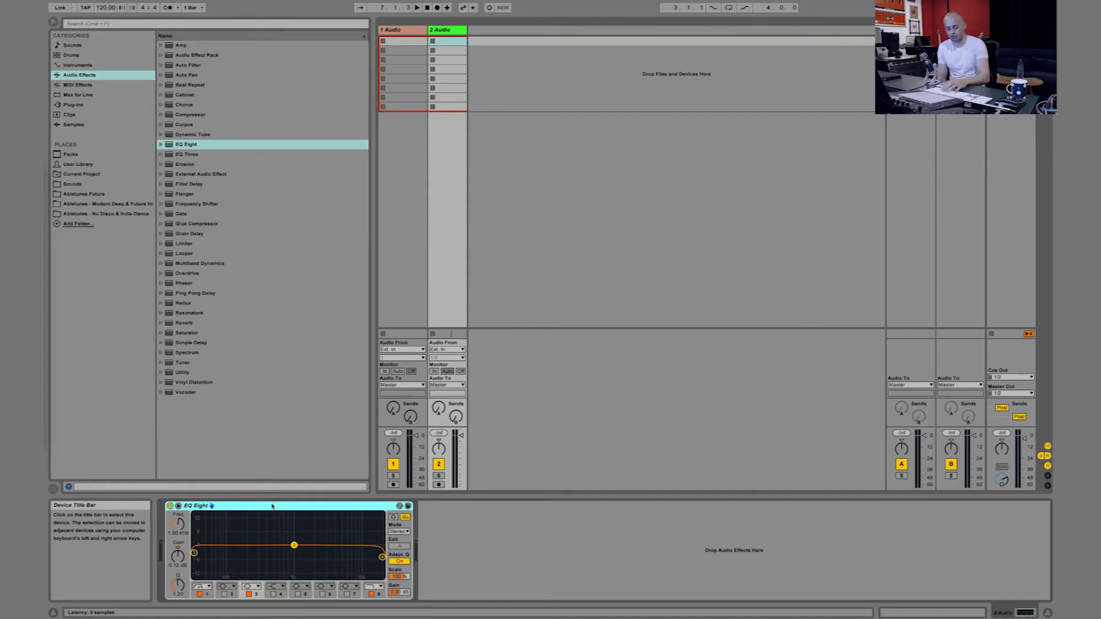
Search the browser for "eq" and add EQ Eight from the results as another new audio track.
key("super+f")
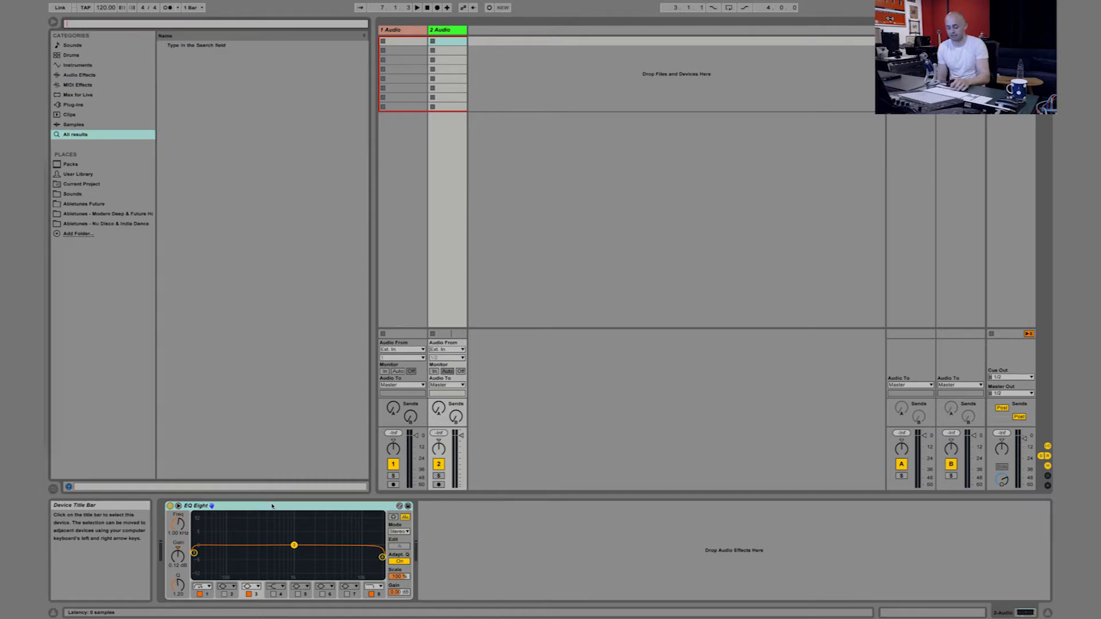
type("eq")
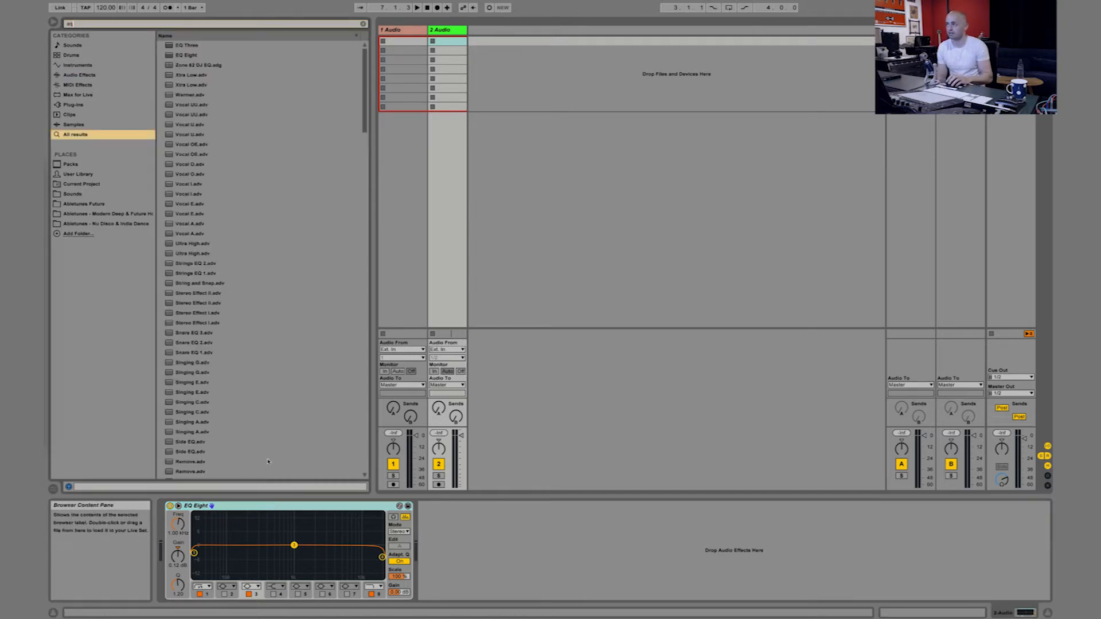
left_click_drag(187, 55, 516, 115)
Delete the two extra EQ Eight tracks and clear the browser search.
key("Delete")
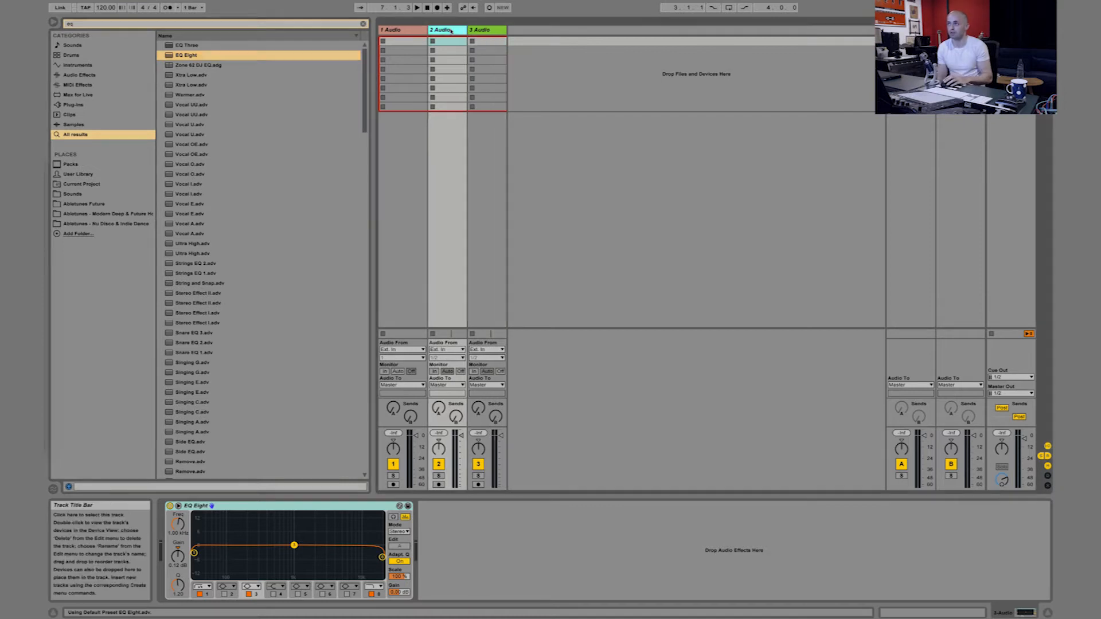
key("Delete")
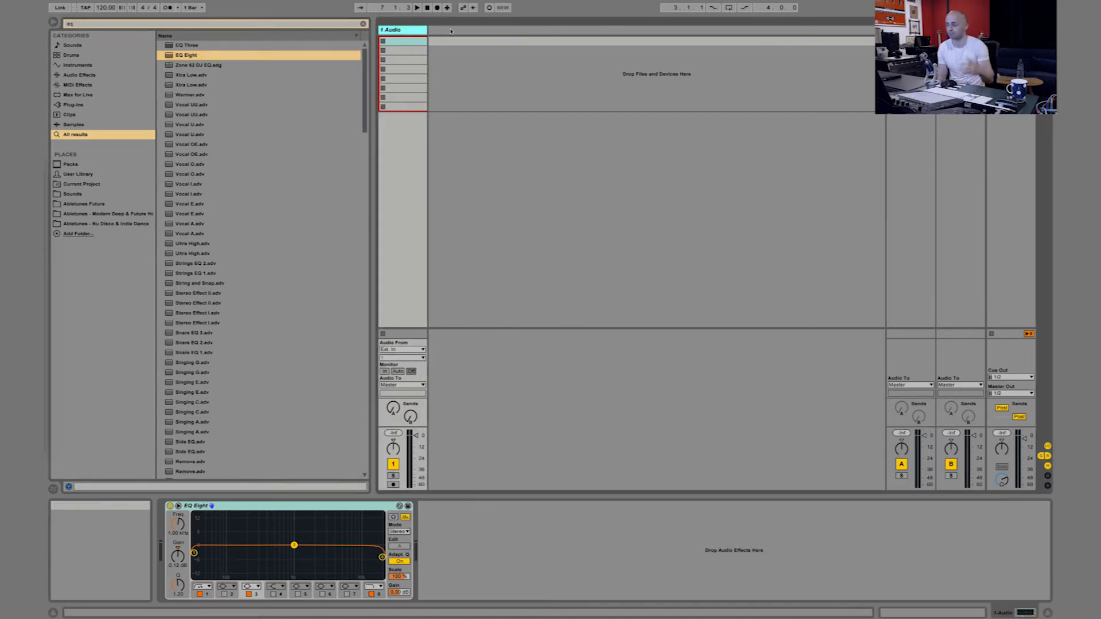
left_click(363, 23)
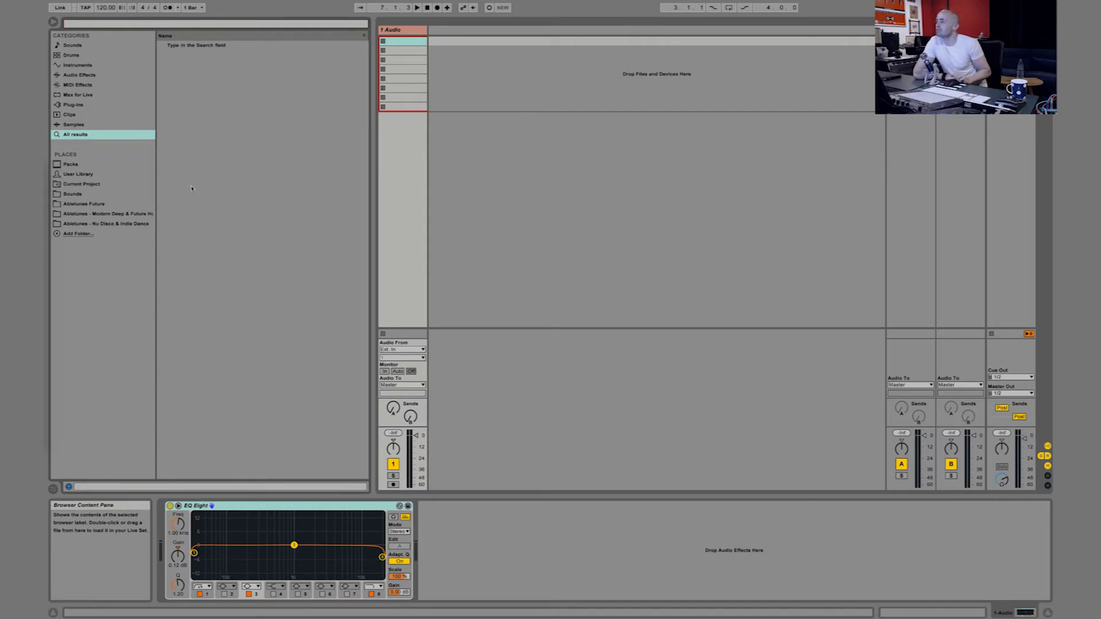
Load Drum Loop 01 Full.wav from the Modern Deep & Future House Drum Loops folder into track 1's first clip slot.
left_click(106, 213)
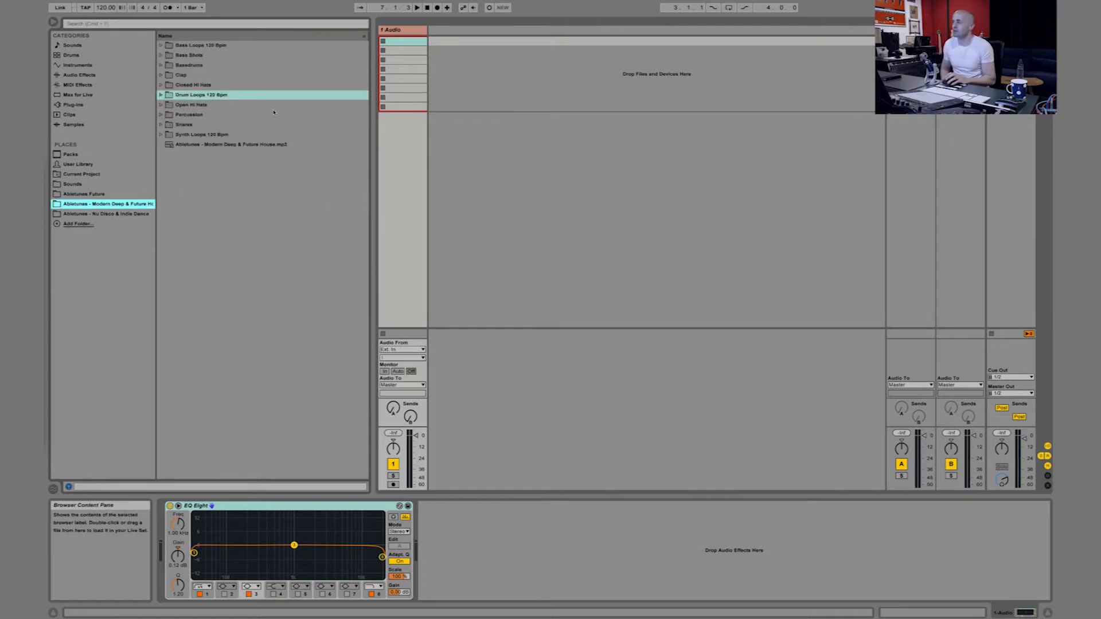
left_click(162, 94)
left_click_drag(247, 106, 403, 42)
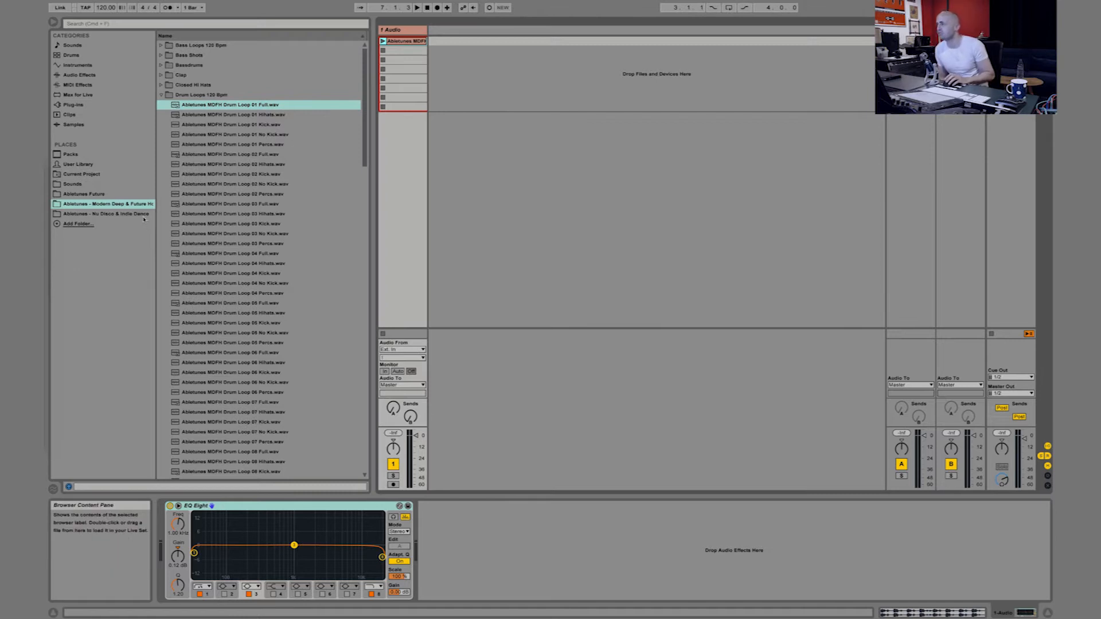
left_click(162, 95)
Enlarge the mixer's level meters, and play and stop the drum loop on track 1.
left_click(400, 29)
left_click_drag(424, 427, 425, 386)
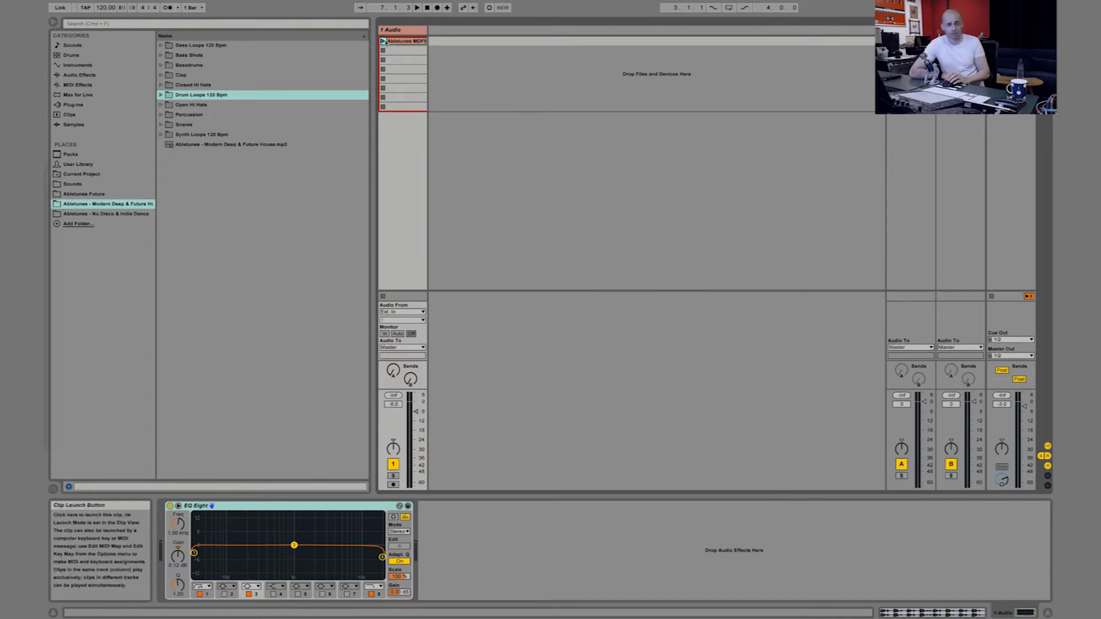
left_click(383, 41)
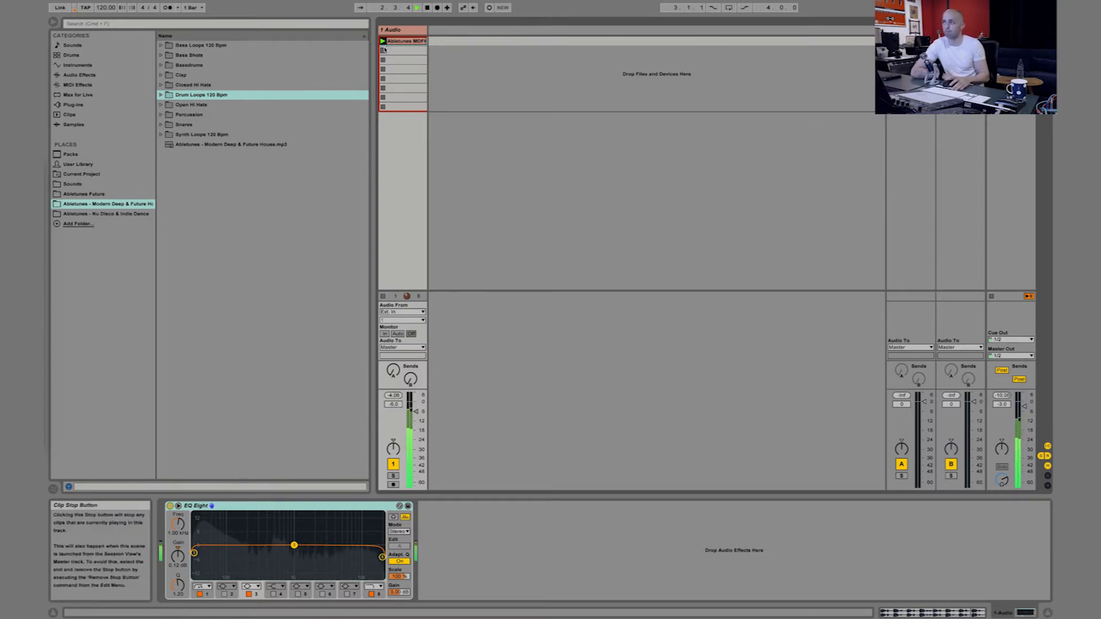
left_click(385, 50)
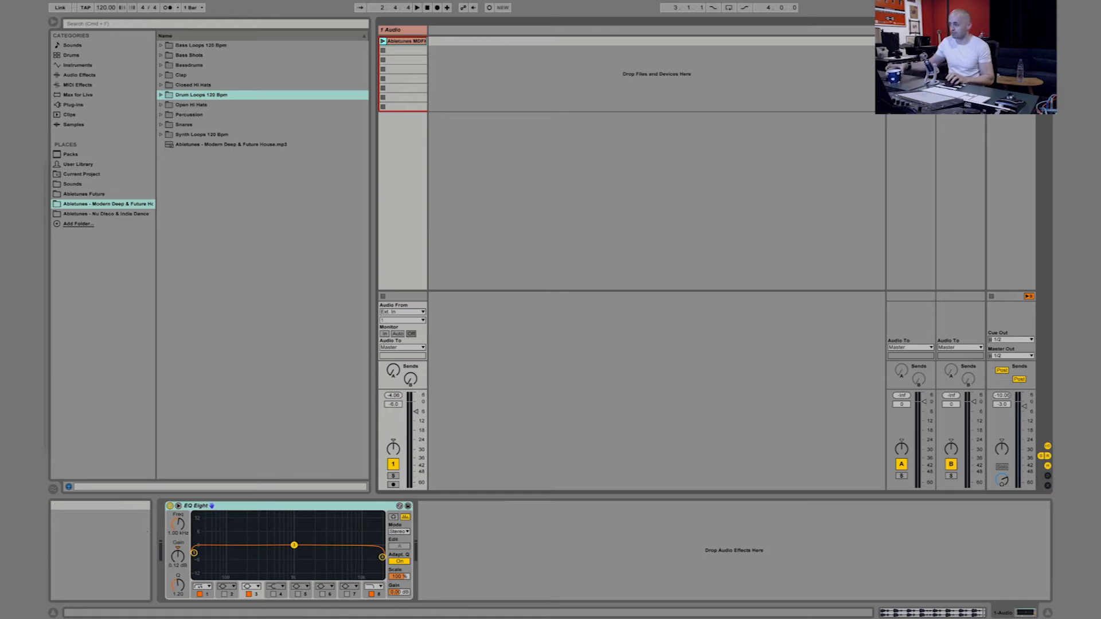
Turn off filters 1, 3 and 8 and Adaptive Q in track 1's EQ Eight.
left_click(200, 594)
left_click(249, 594)
left_click(372, 594)
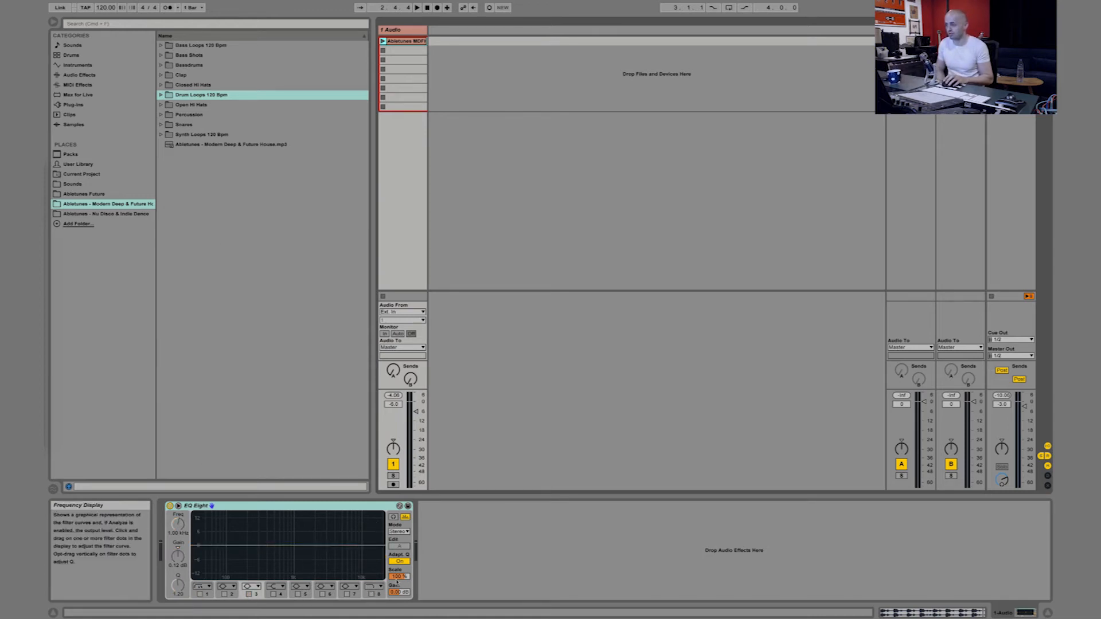
left_click(402, 562)
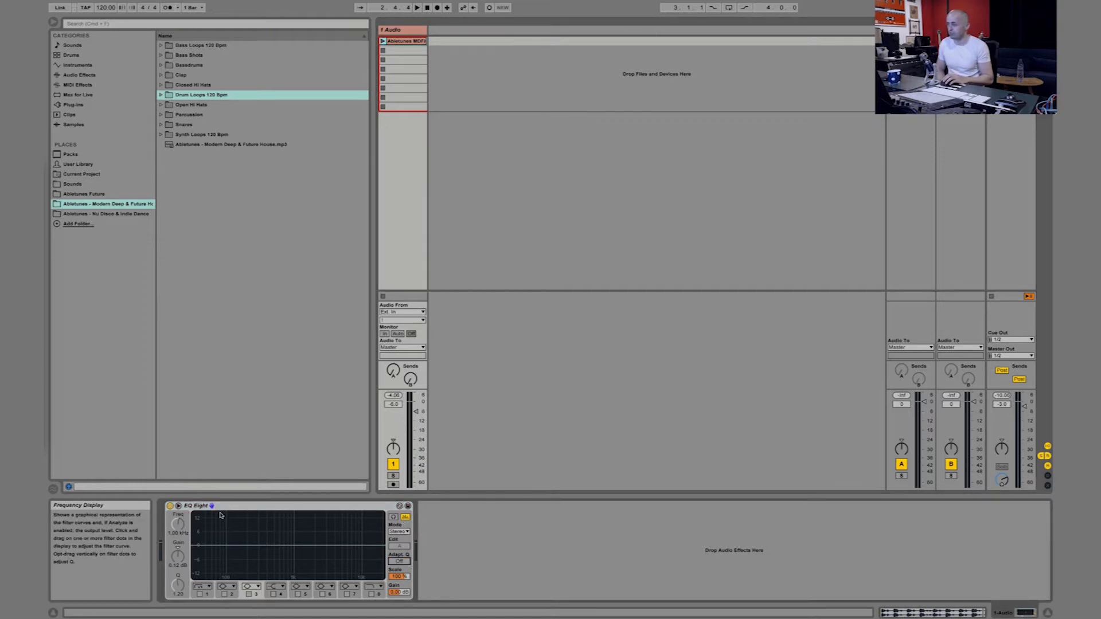
Play the drum loop with EQ Eight's Analyze option turned on to view the output spectrum, and stop playback.
left_click(406, 519)
left_click(405, 519)
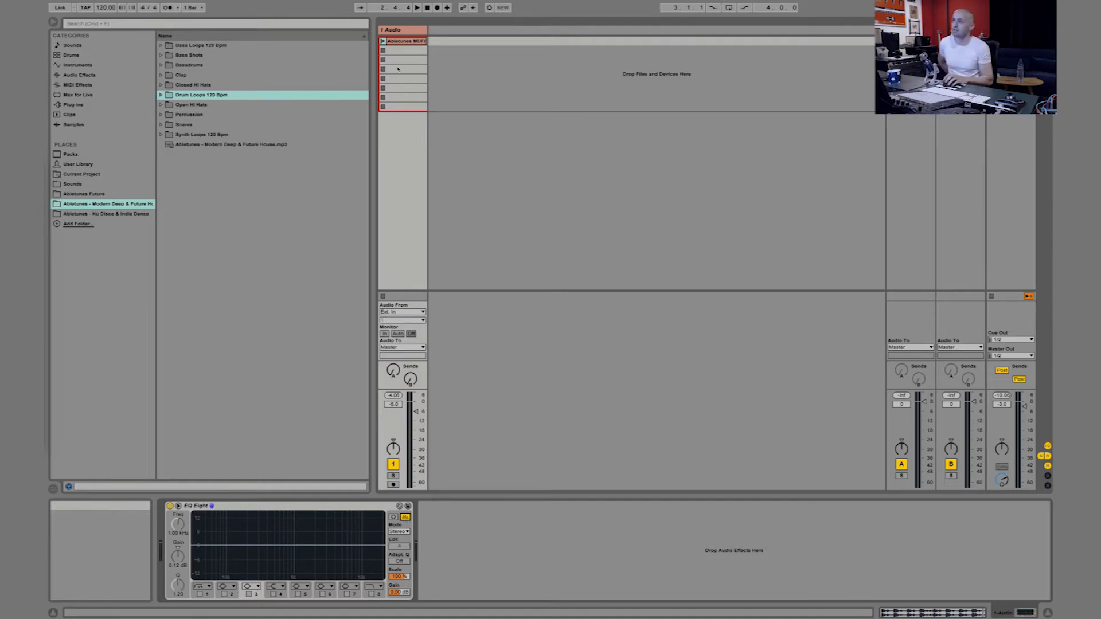
left_click(387, 42)
left_click(383, 41)
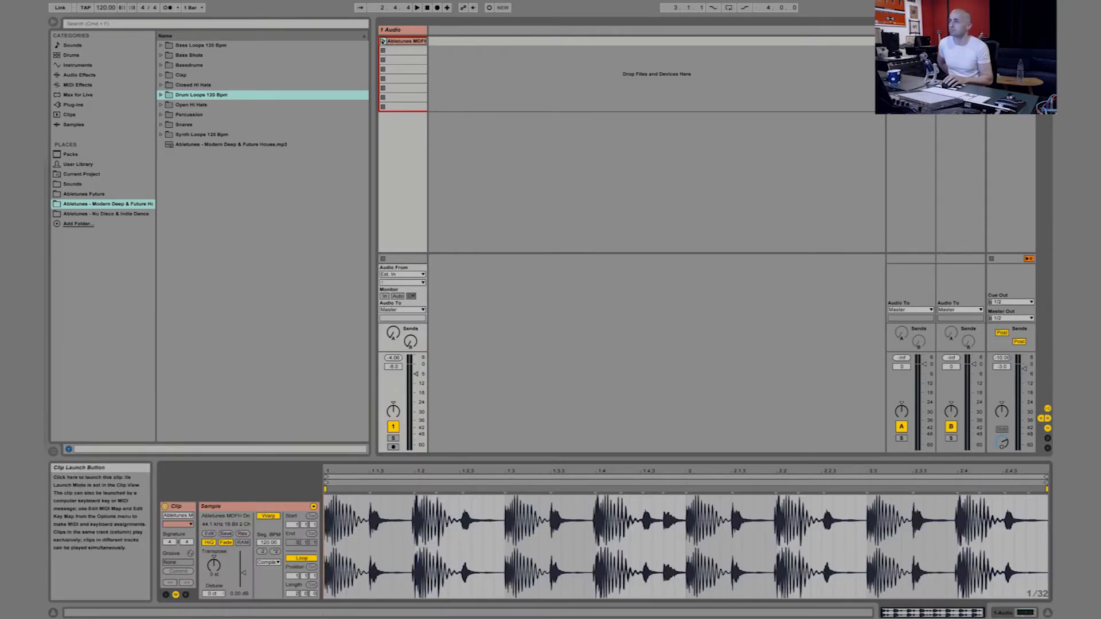
left_click(399, 30)
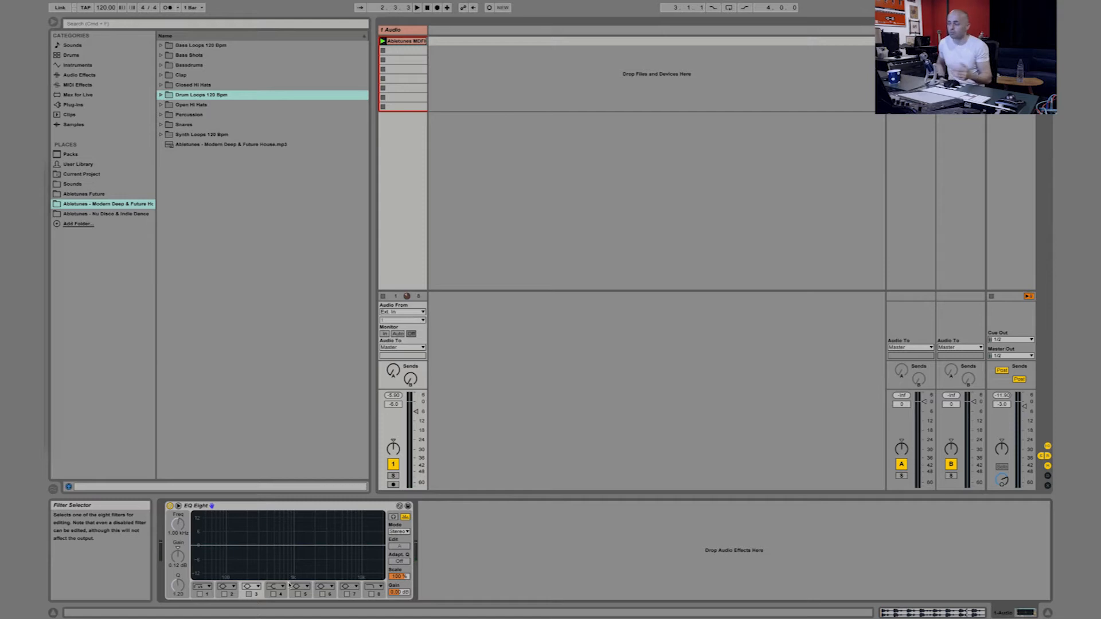
key("space")
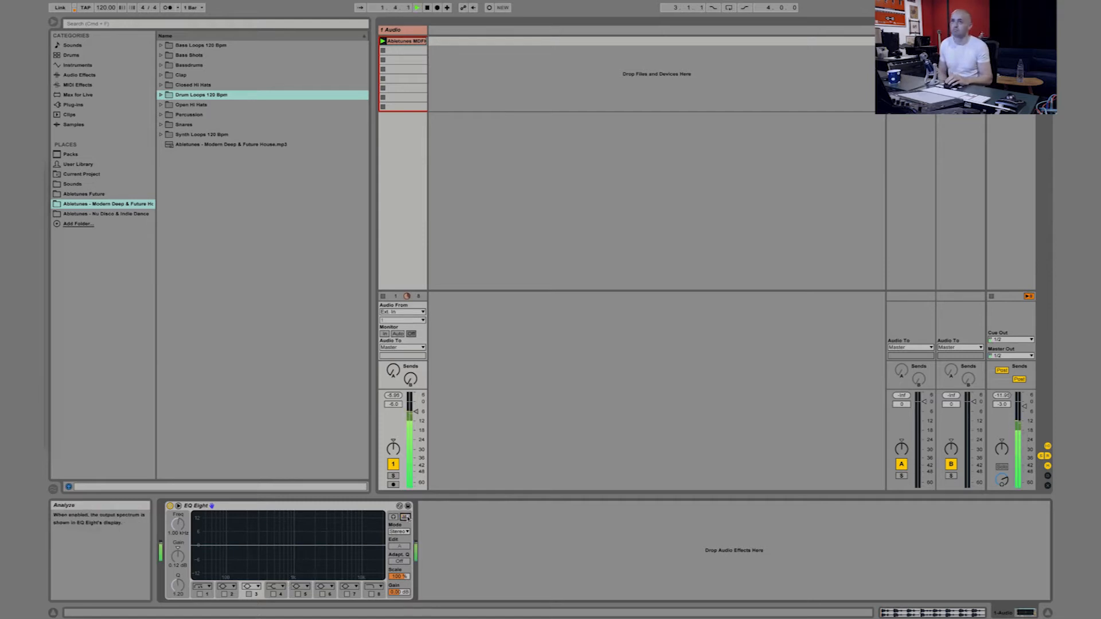
left_click(406, 517)
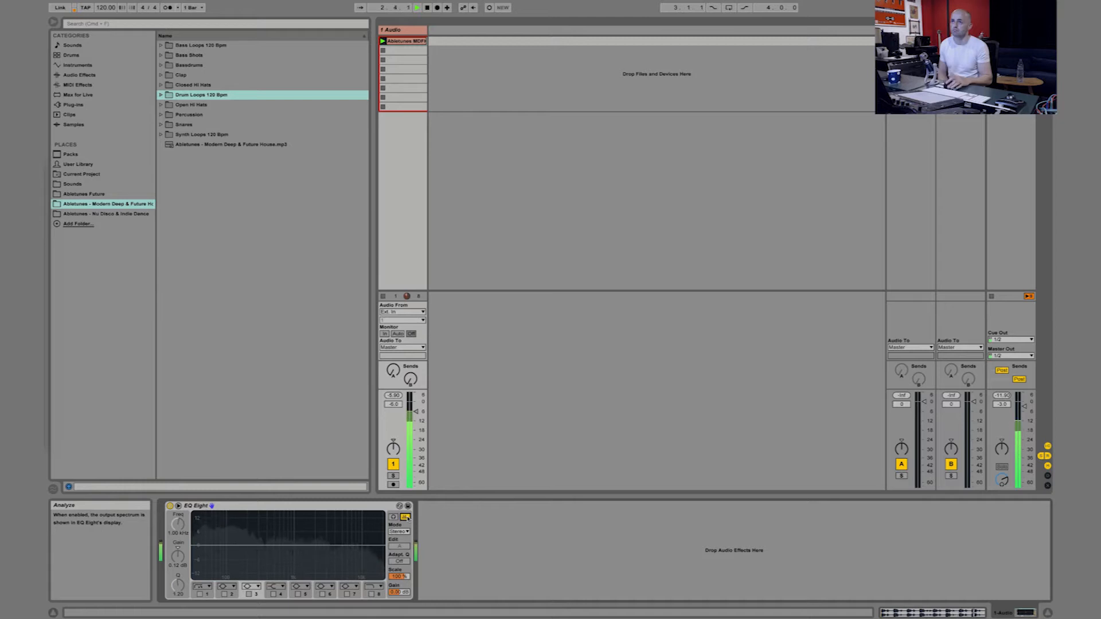
key("space")
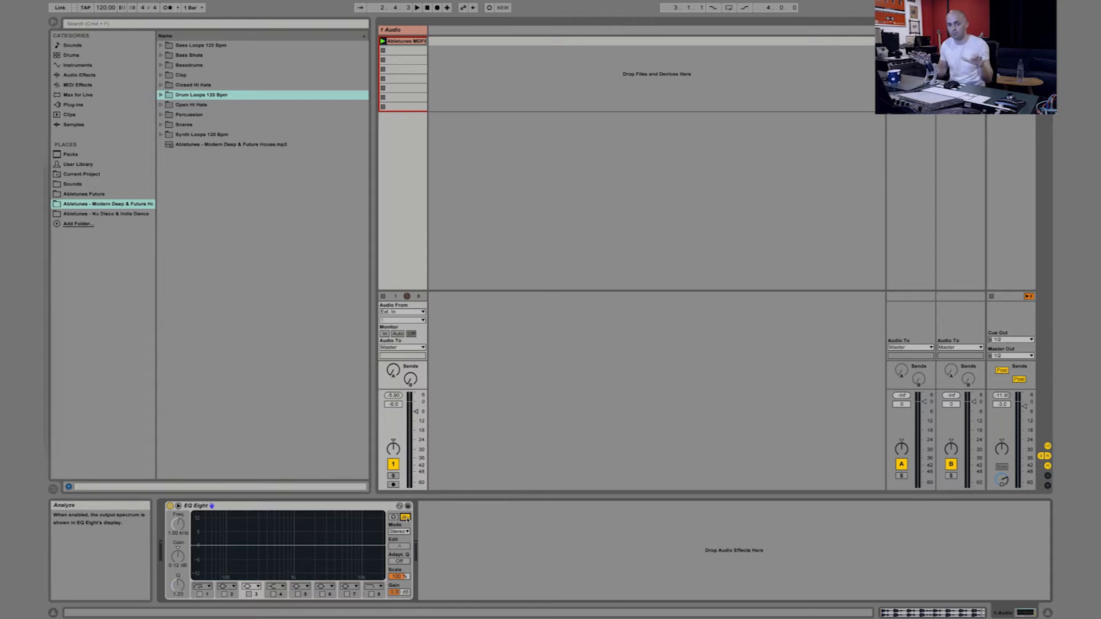
Toggle EQ Eight's Analyze option off and back on while playback is stopped.
left_click(406, 518)
left_click(406, 518)
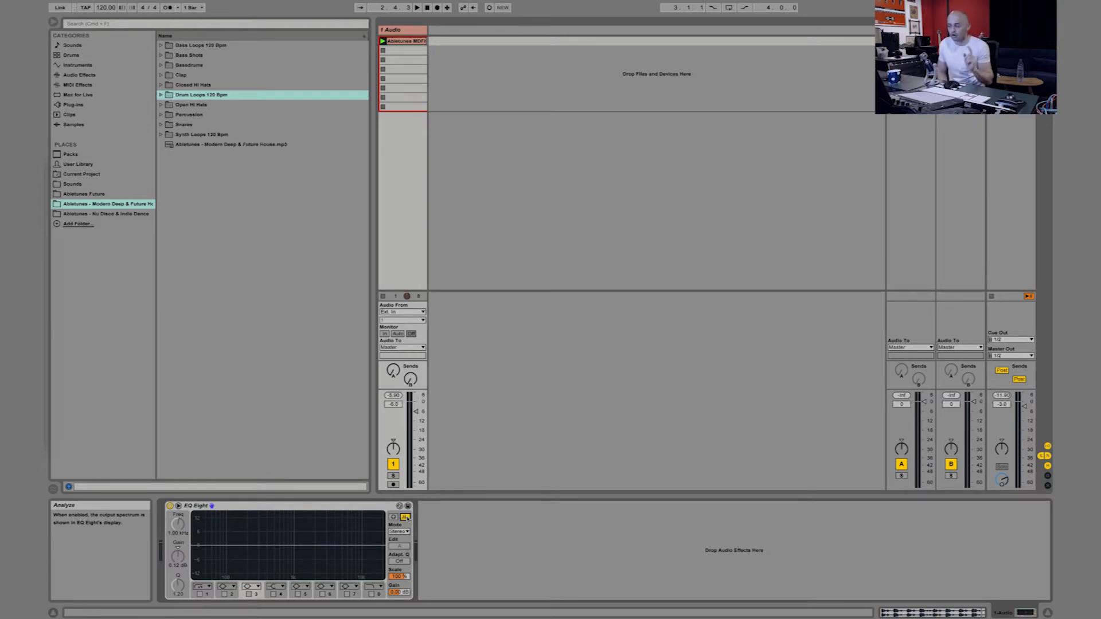
left_click(406, 517)
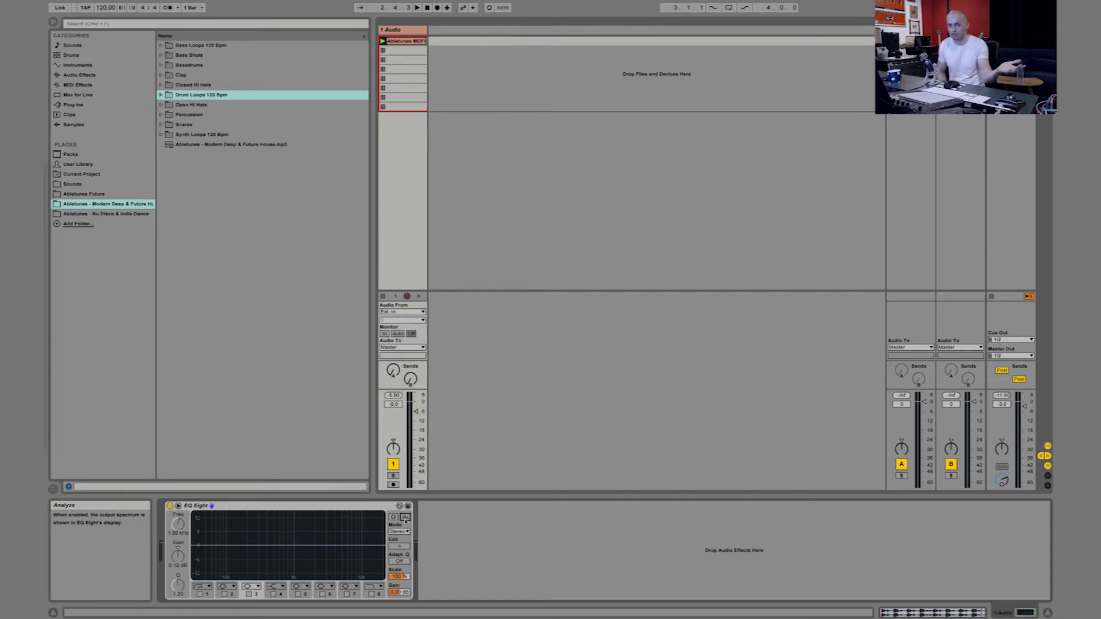
left_click(405, 518)
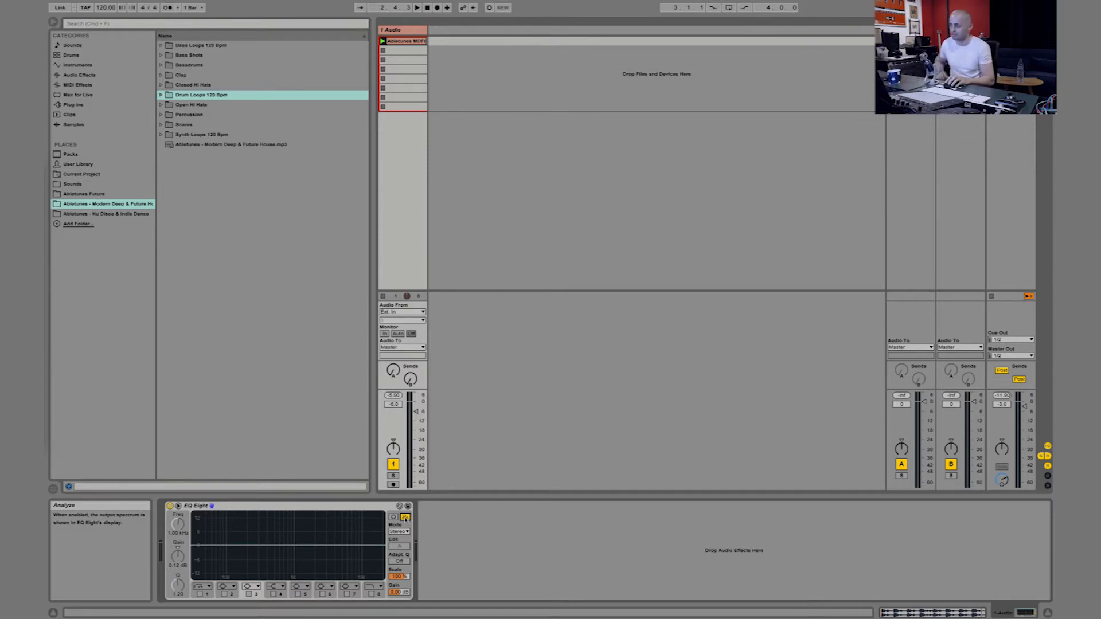
Expand EQ Eight's frequency display to the large view and mark out its low, mid and high frequency ranges.
left_click(179, 507)
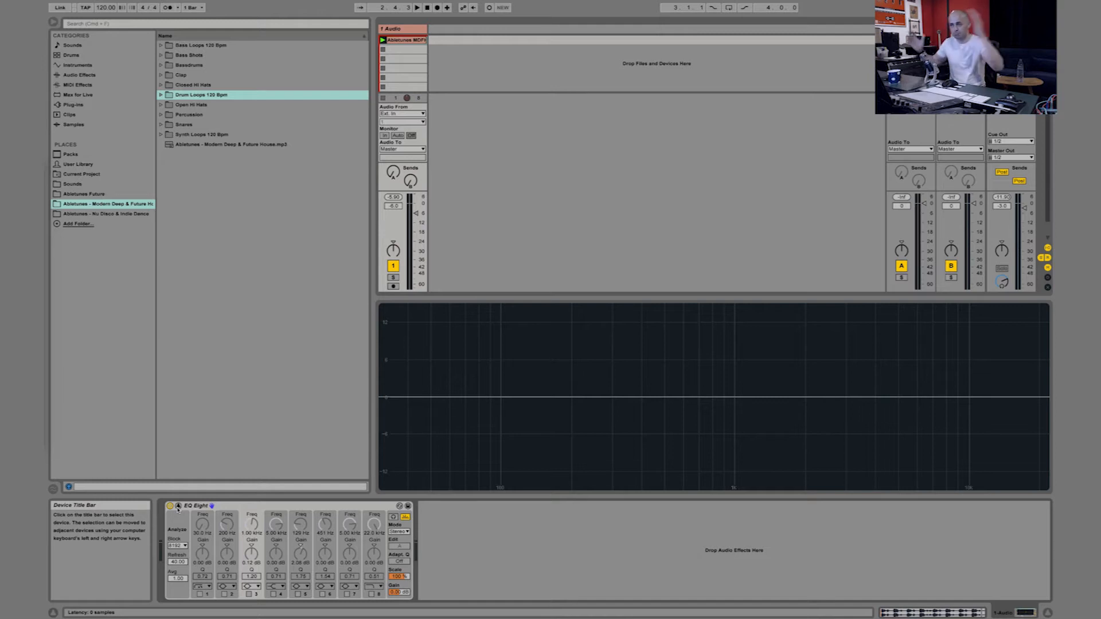
left_click_drag(421, 322, 1025, 475)
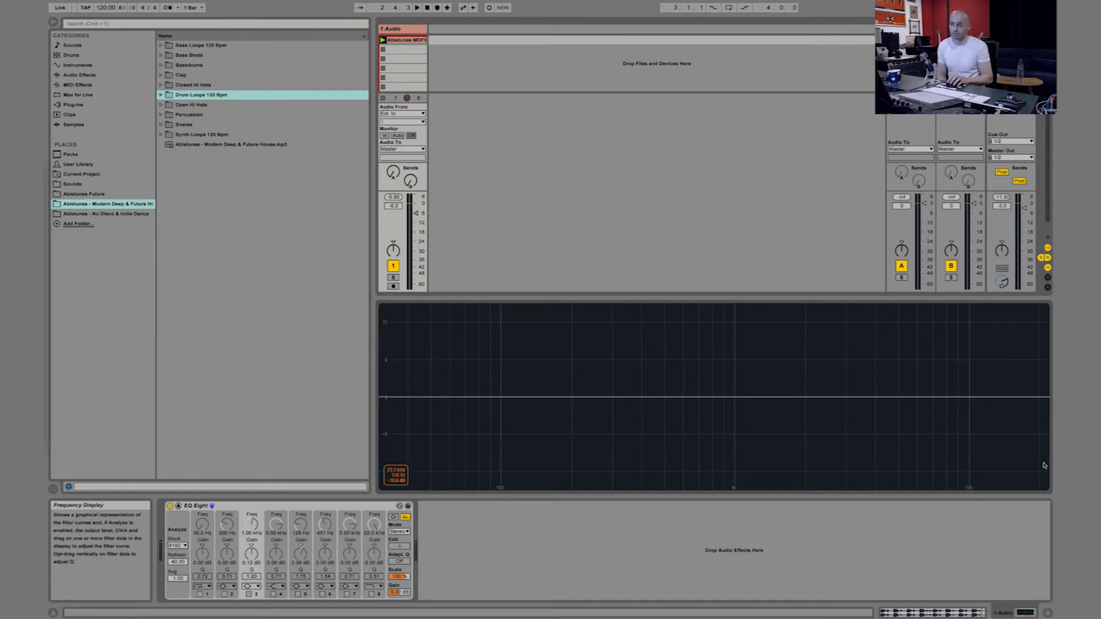
left_click_drag(379, 352, 502, 454)
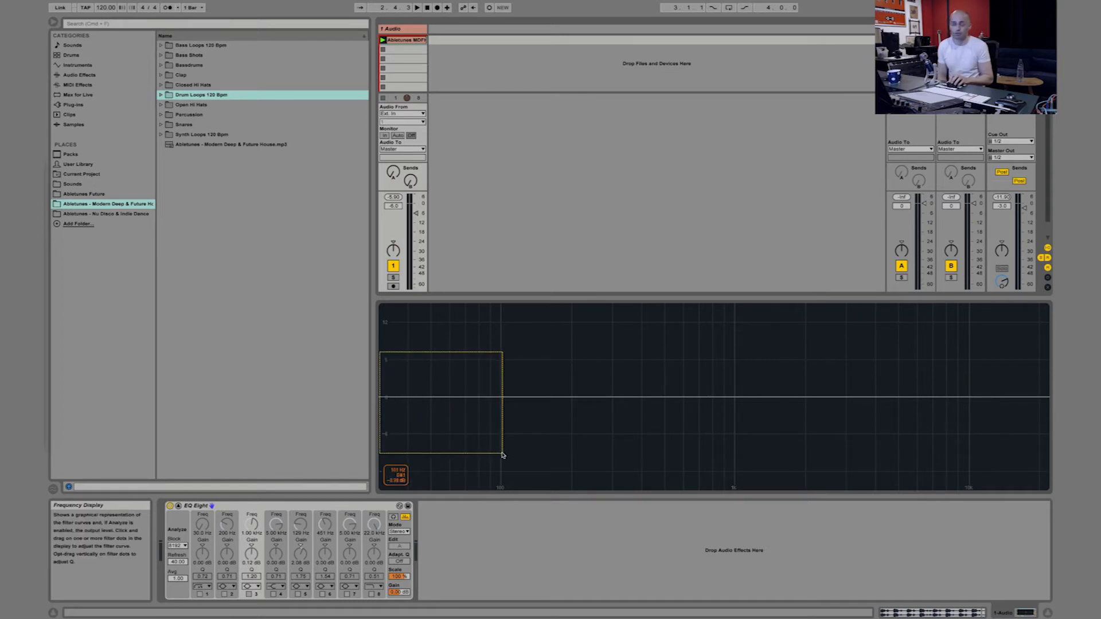
left_click_drag(502, 454, 503, 454)
left_click_drag(500, 356, 663, 447)
left_click_drag(661, 349, 876, 460)
left_click_drag(875, 341, 1054, 460)
left_click_drag(951, 349, 752, 437)
left_click_drag(726, 354, 533, 433)
left_click_drag(506, 351, 350, 479)
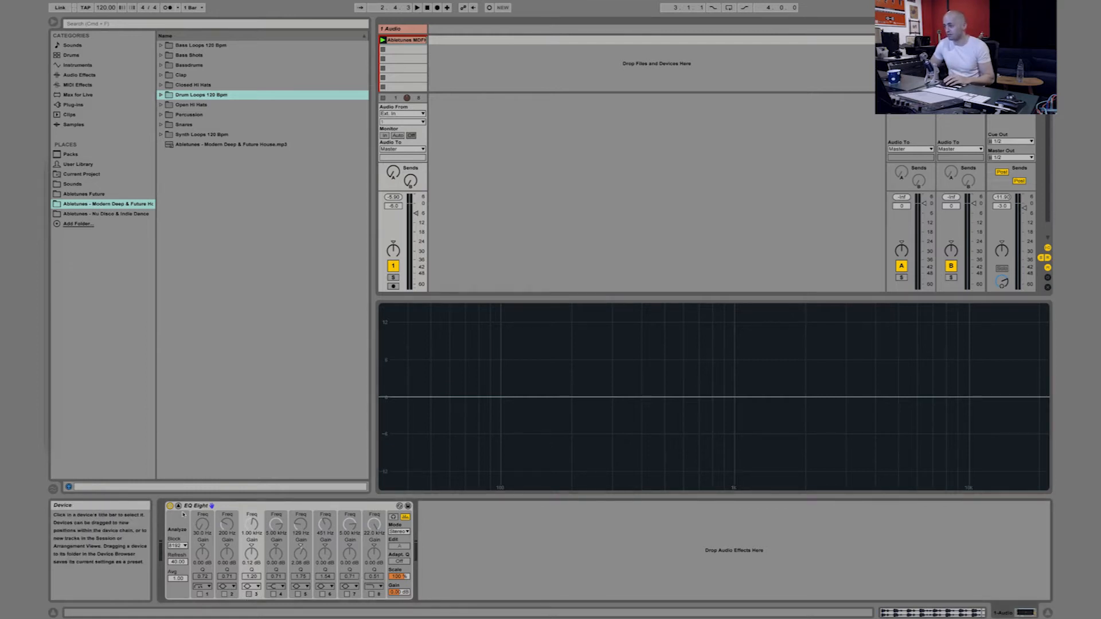
Collapse EQ Eight's large frequency display and select filters 1 through 8 one after another.
left_click(179, 507)
left_click(208, 595)
left_click(232, 594)
left_click(256, 595)
left_click(280, 595)
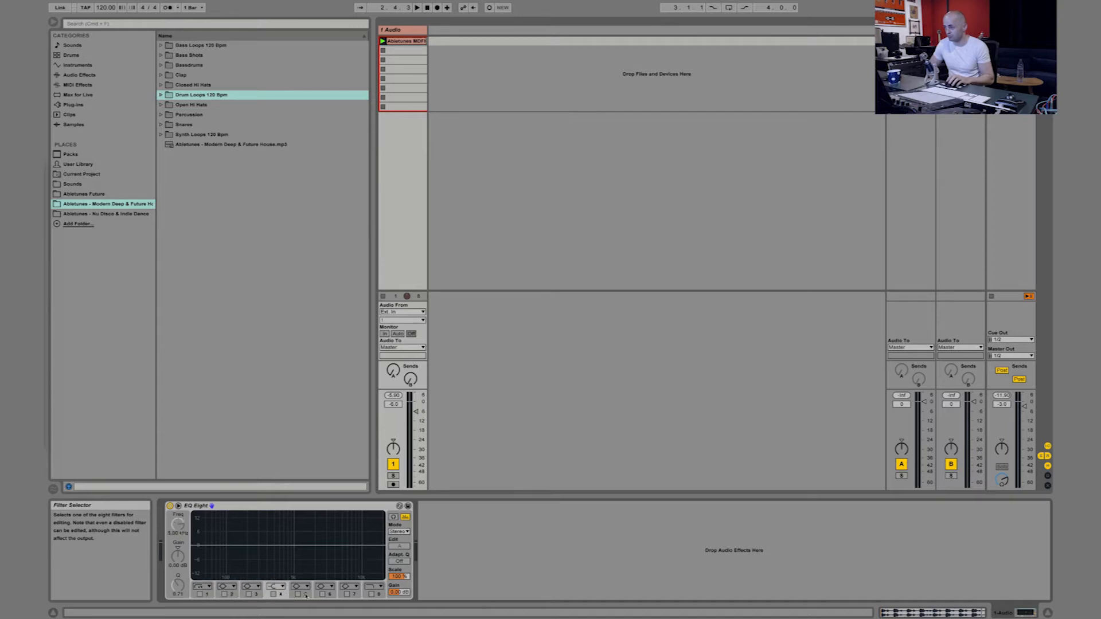
left_click(305, 595)
left_click(330, 595)
left_click(355, 594)
left_click(379, 595)
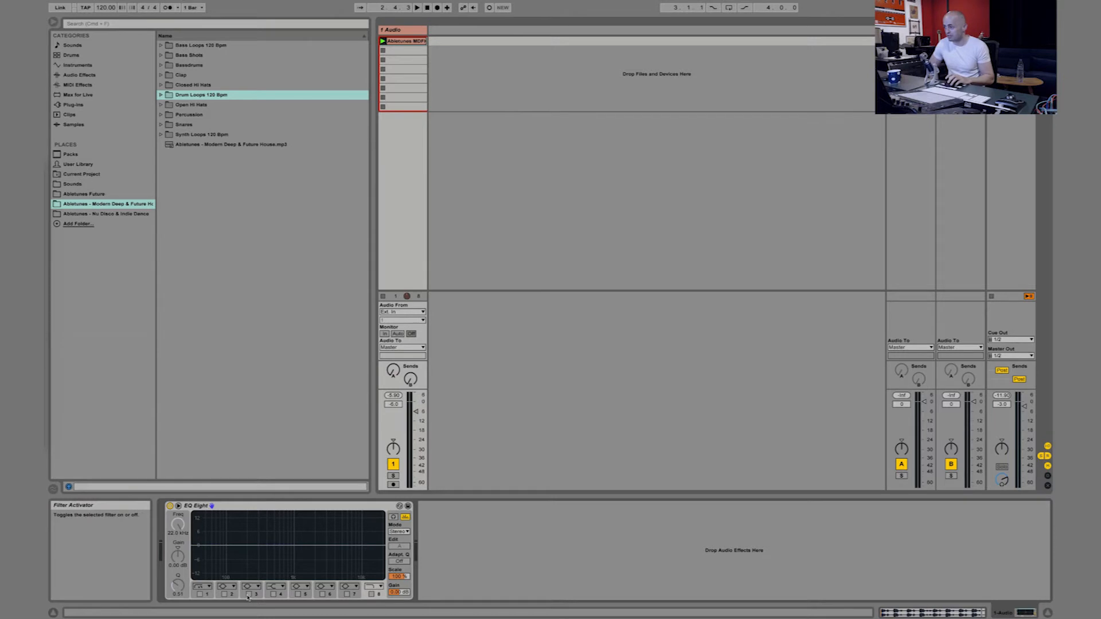
Expand the frequency display, turn on filter 3 and move its point to about 971 Hz with a slight gain cut.
left_click(178, 505)
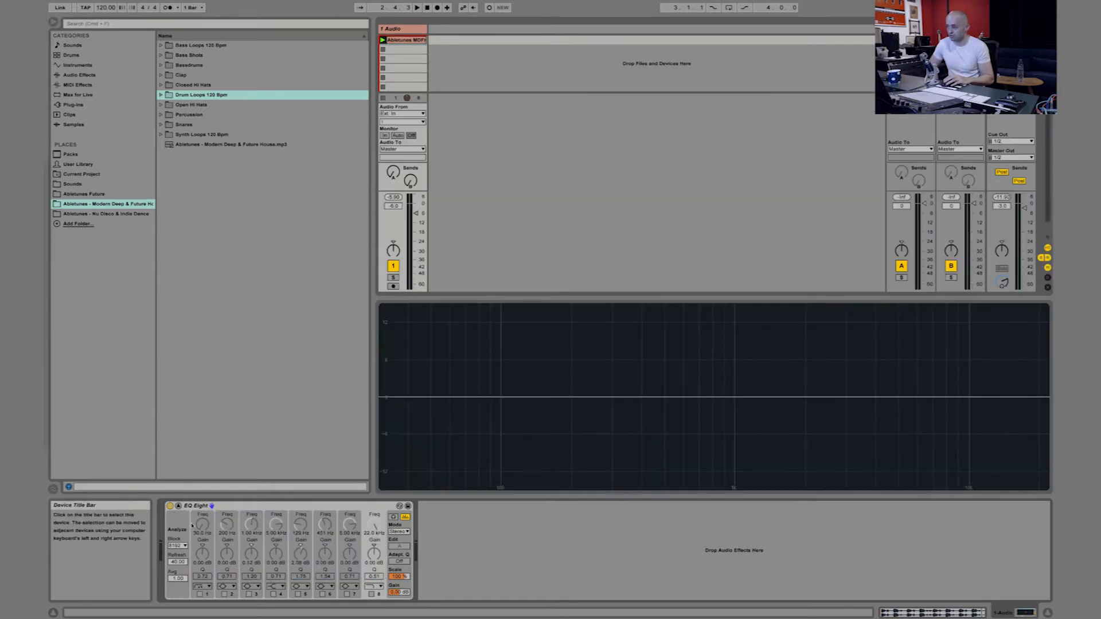
left_click(248, 595)
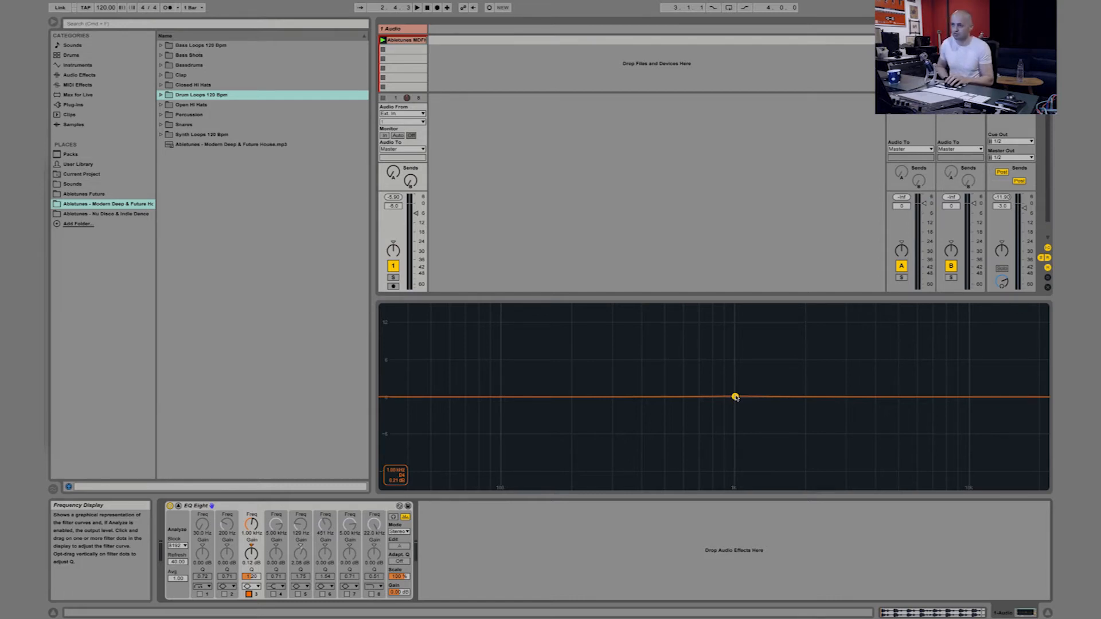
mouse_move(735, 397)
left_mouse_down()
mouse_move(734, 361)
mouse_move(736, 397)
left_mouse_up()
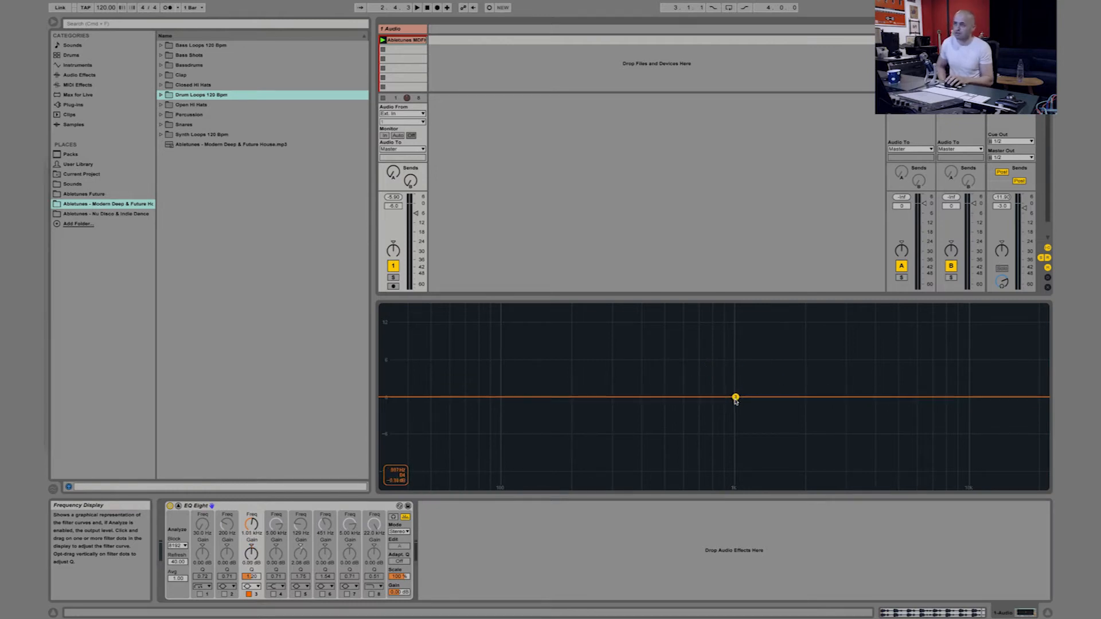
mouse_move(736, 397)
left_mouse_down()
mouse_move(734, 325)
mouse_move(734, 418)
mouse_move(731, 380)
mouse_move(732, 400)
left_mouse_up()
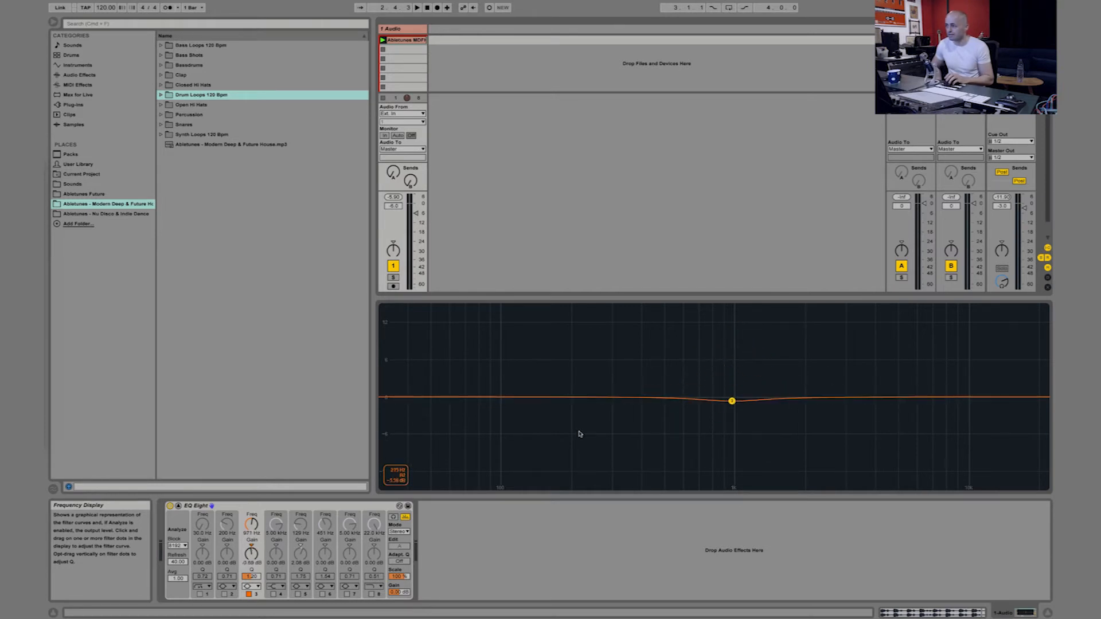
Sweep filter 3's frequency down to about 771 Hz, up past 1 kHz and back to about 902 Hz.
mouse_move(250, 532)
left_mouse_down()
mouse_move(250, 519)
mouse_move(256, 539)
left_mouse_up()
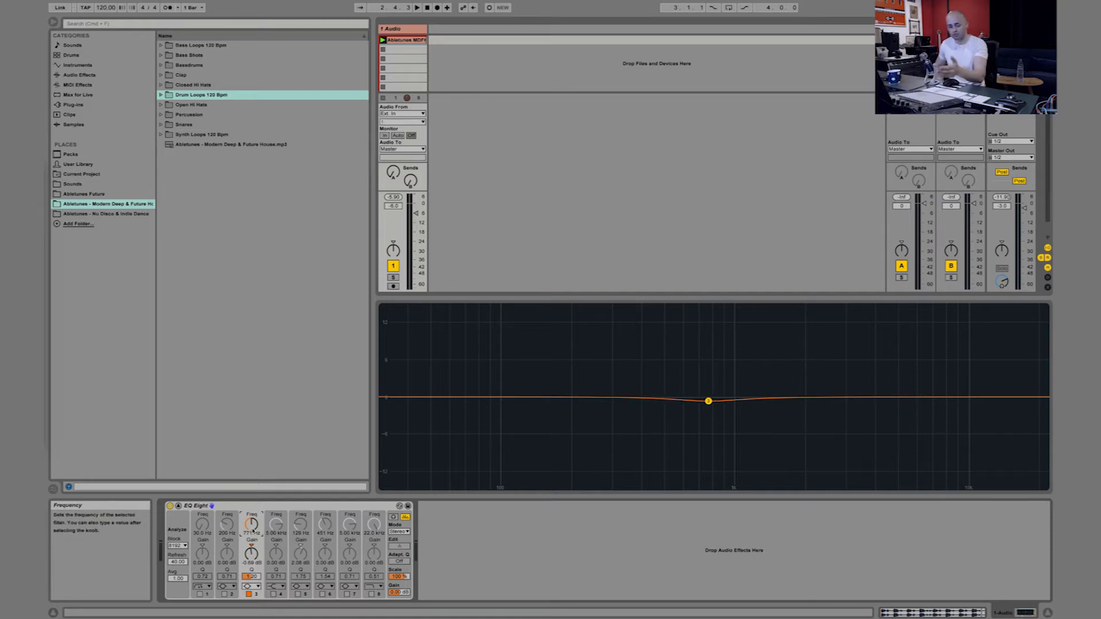
left_click_drag(253, 531, 253, 519)
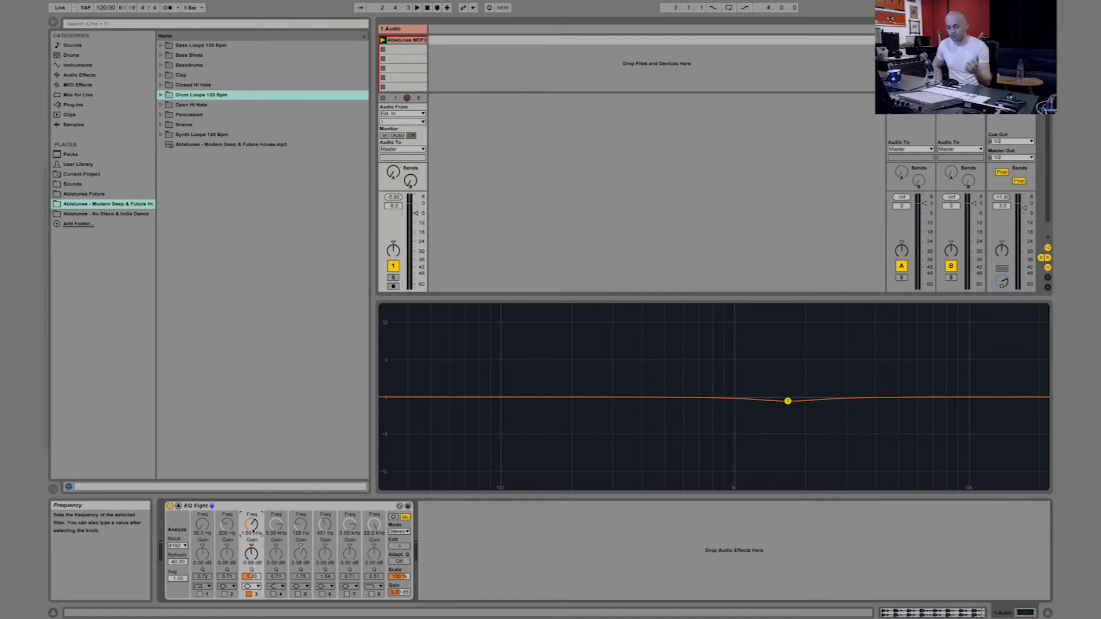
left_click_drag(253, 531, 253, 541)
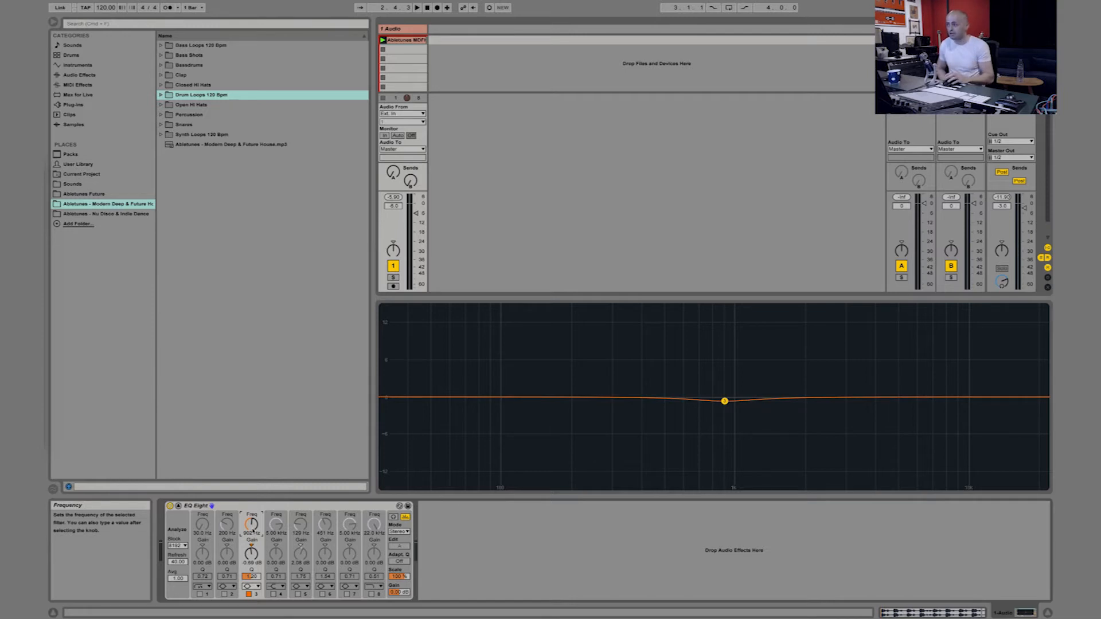
Enter MIDI mapping mode from filter 3's frequency control and leave it without mapping anything.
right_click(253, 524)
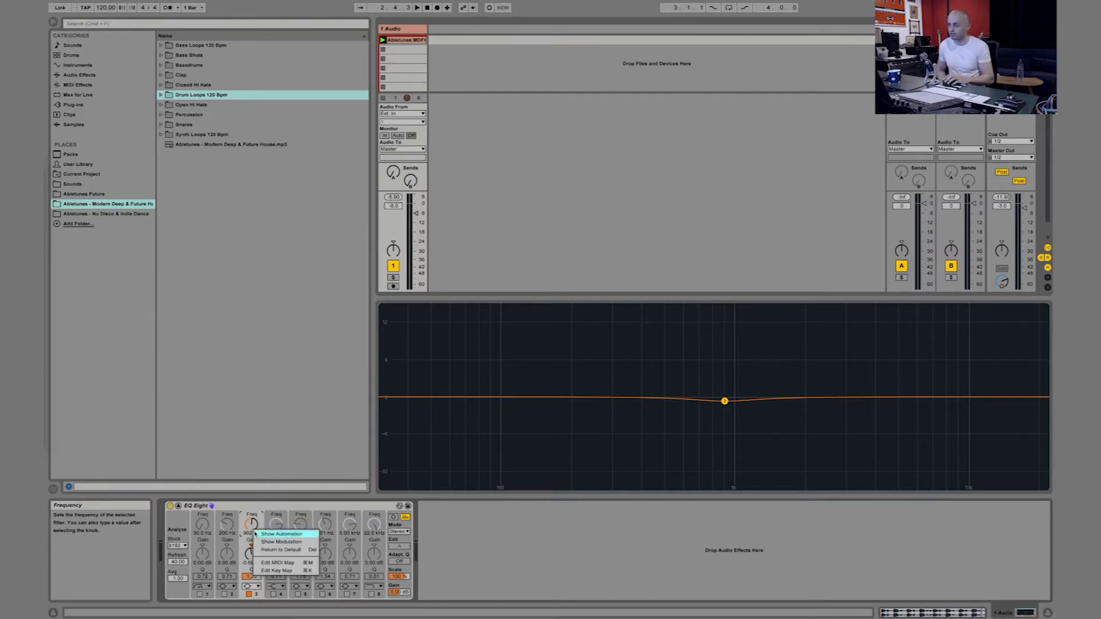
left_click(277, 563)
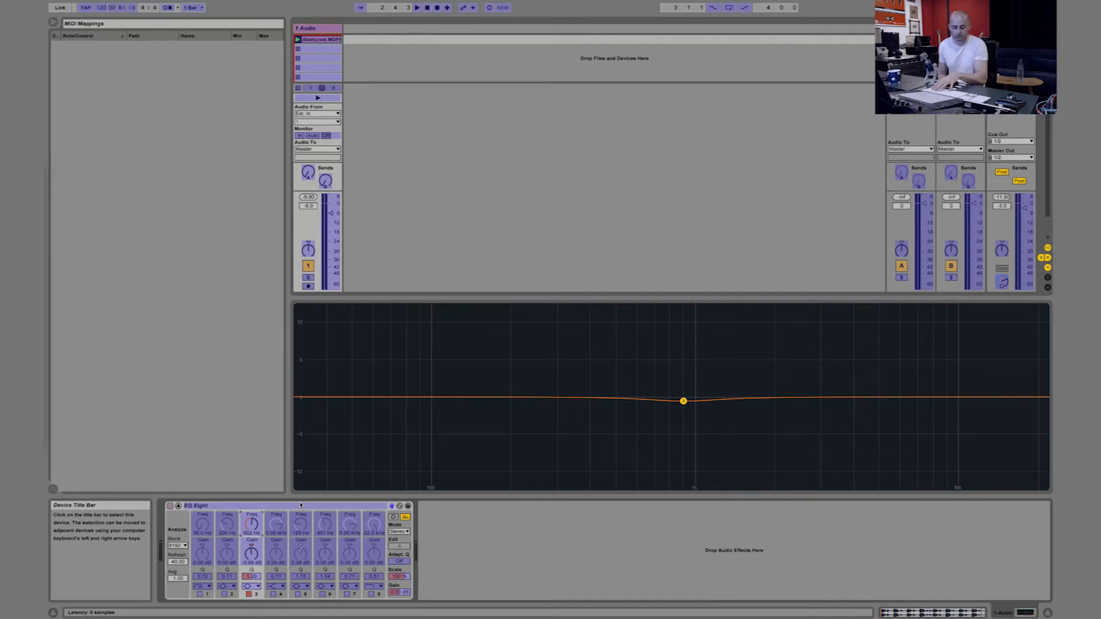
key("super+m")
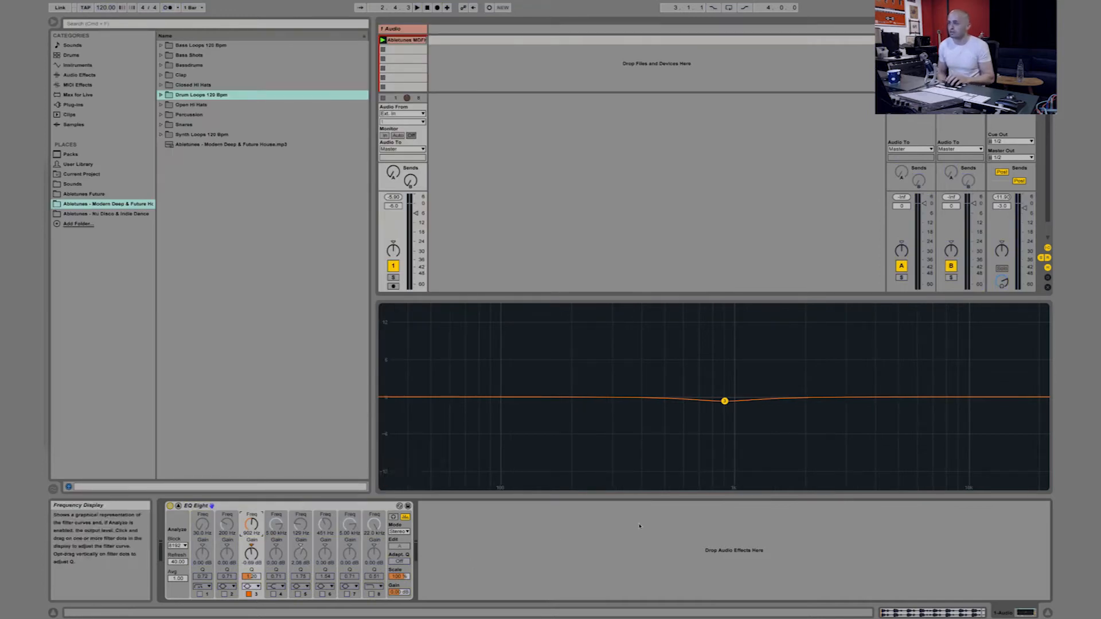
Boost filter 3's gain to about 5.72 dB and change it to a steep low cut at about 712 Hz.
left_click_drag(725, 400, 711, 362)
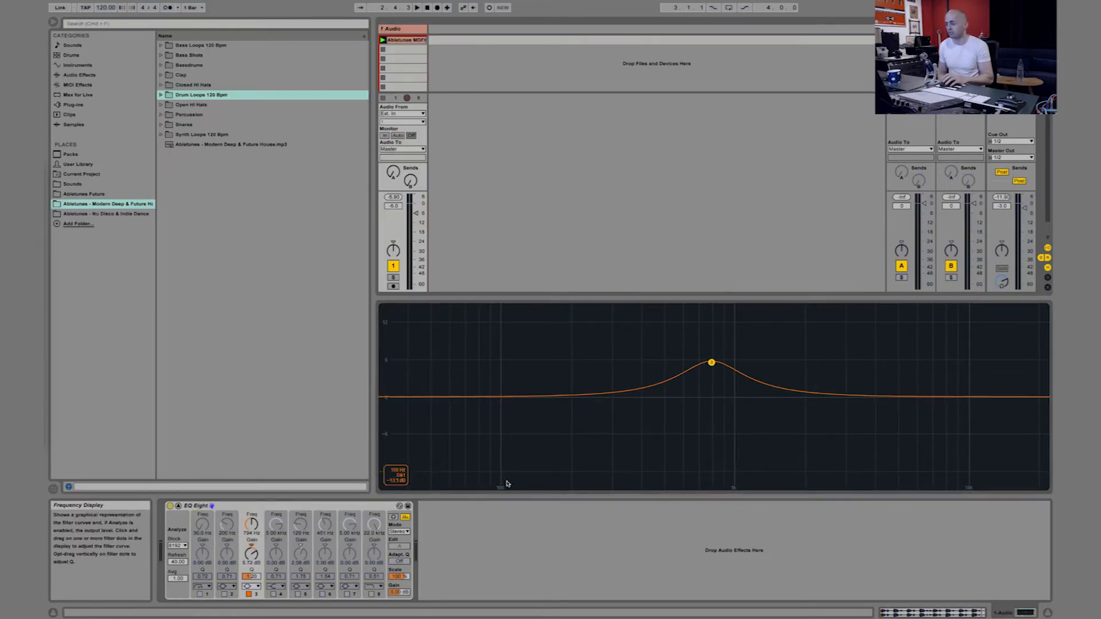
left_click(247, 586)
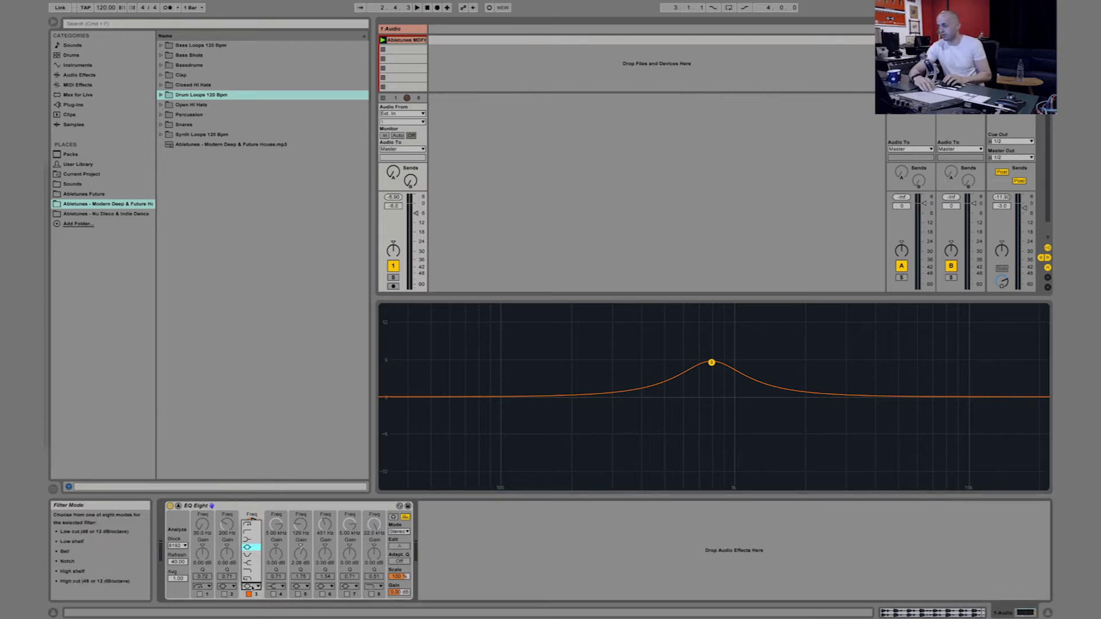
left_click(250, 524)
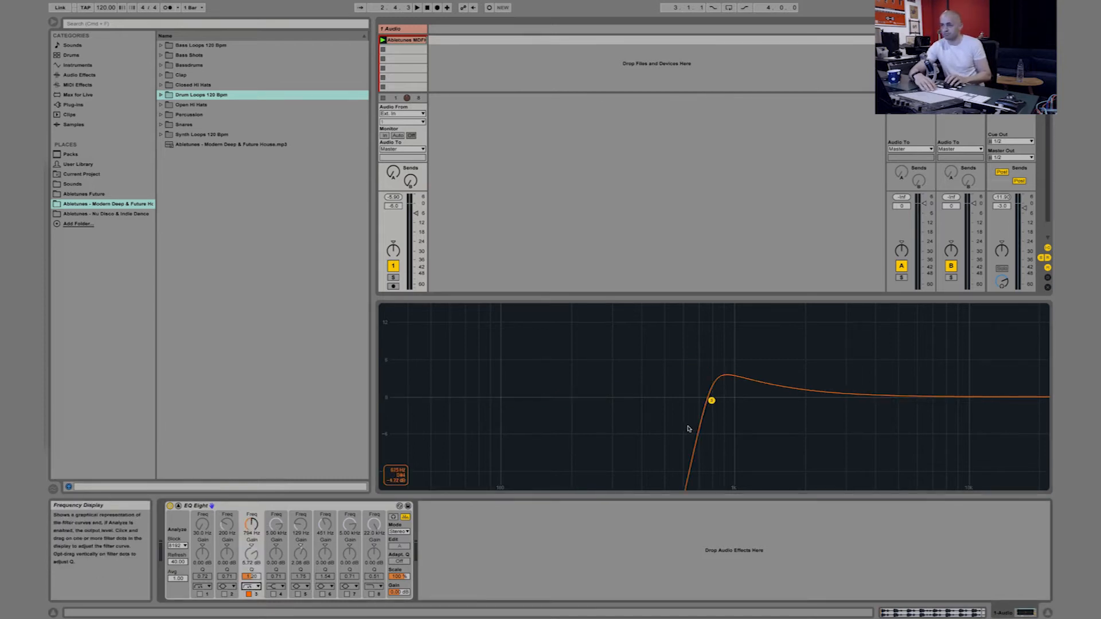
left_click_drag(709, 399, 700, 417)
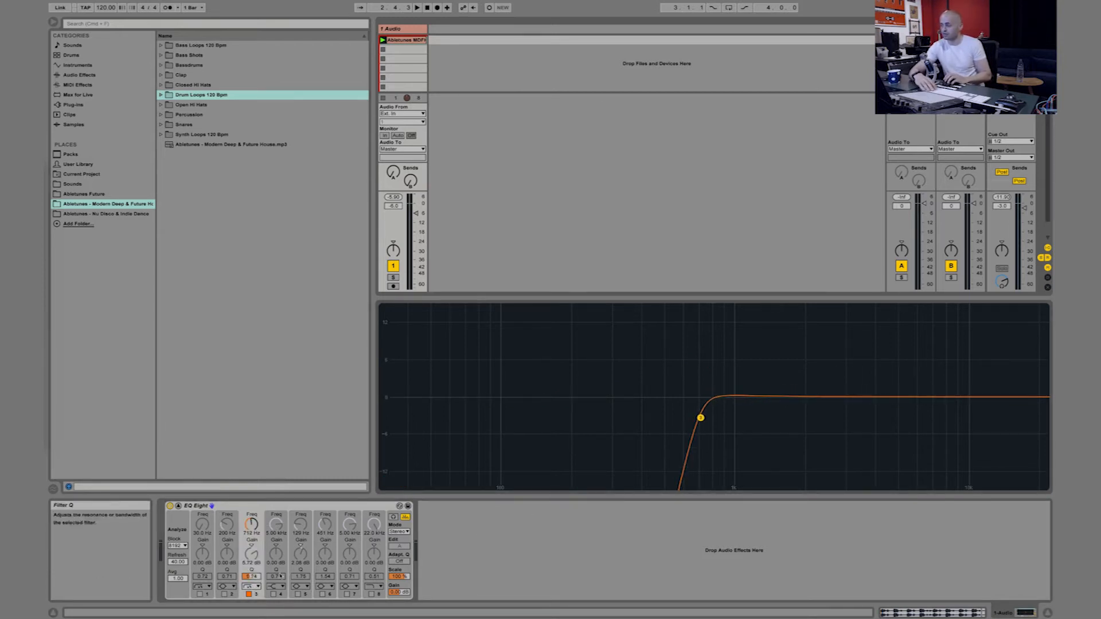
Review filter 3's mode list, keep the steep low cut, and trace the ranges above and below its cutoff.
left_click(255, 587)
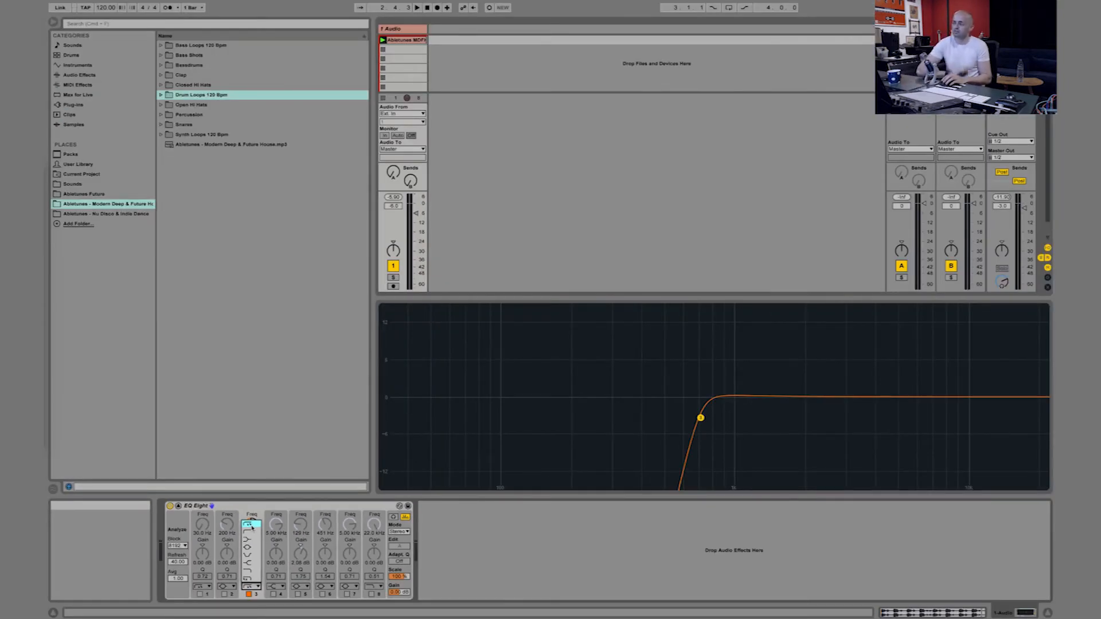
left_click(253, 527)
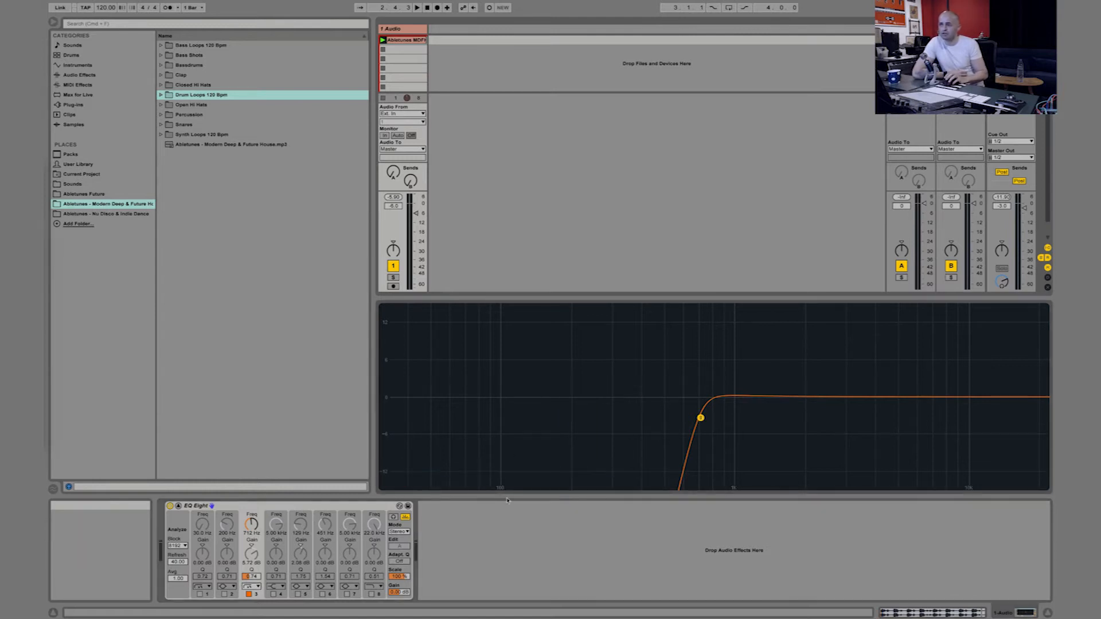
left_click_drag(722, 362, 1044, 473)
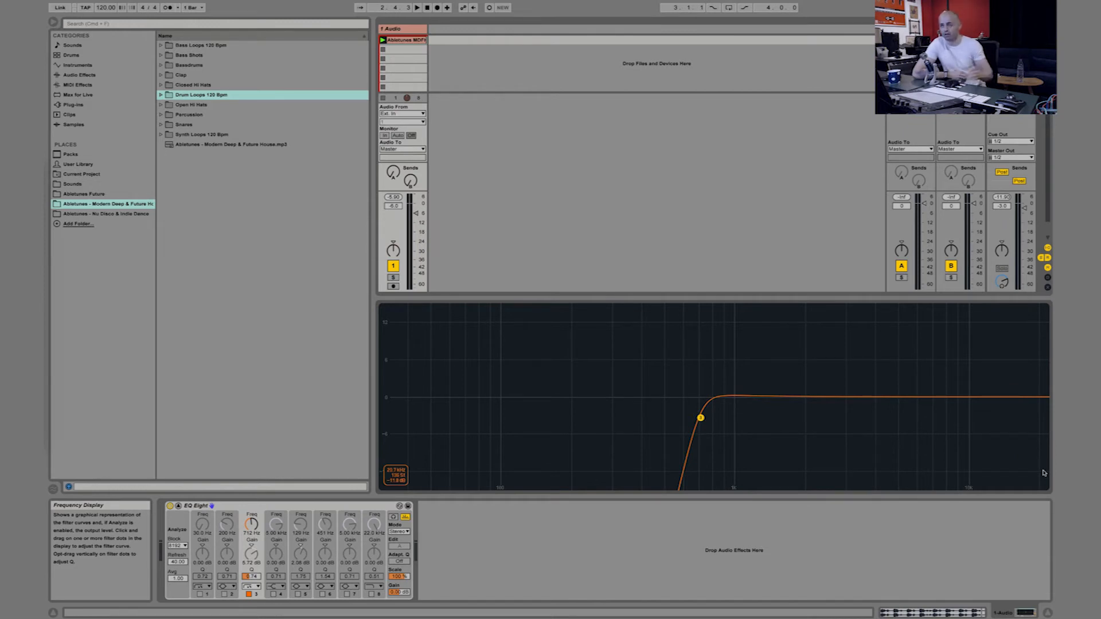
left_click_drag(632, 358, 338, 530)
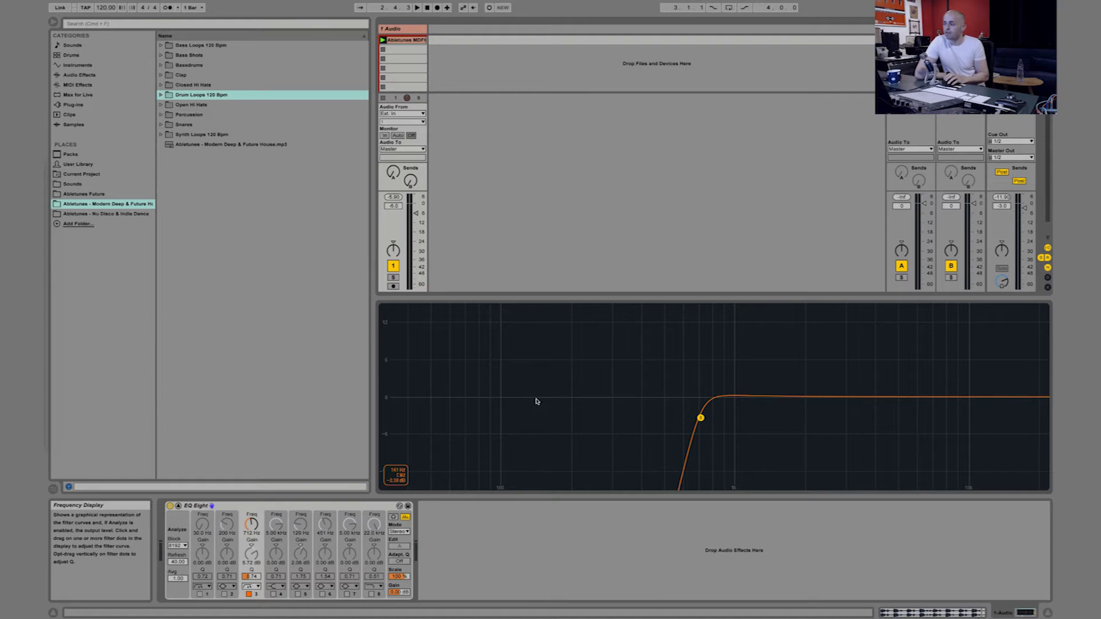
Sweep filter 3's low cut down in stages to 30 Hz with a Q of about 0.71.
left_click_drag(700, 417, 696, 422)
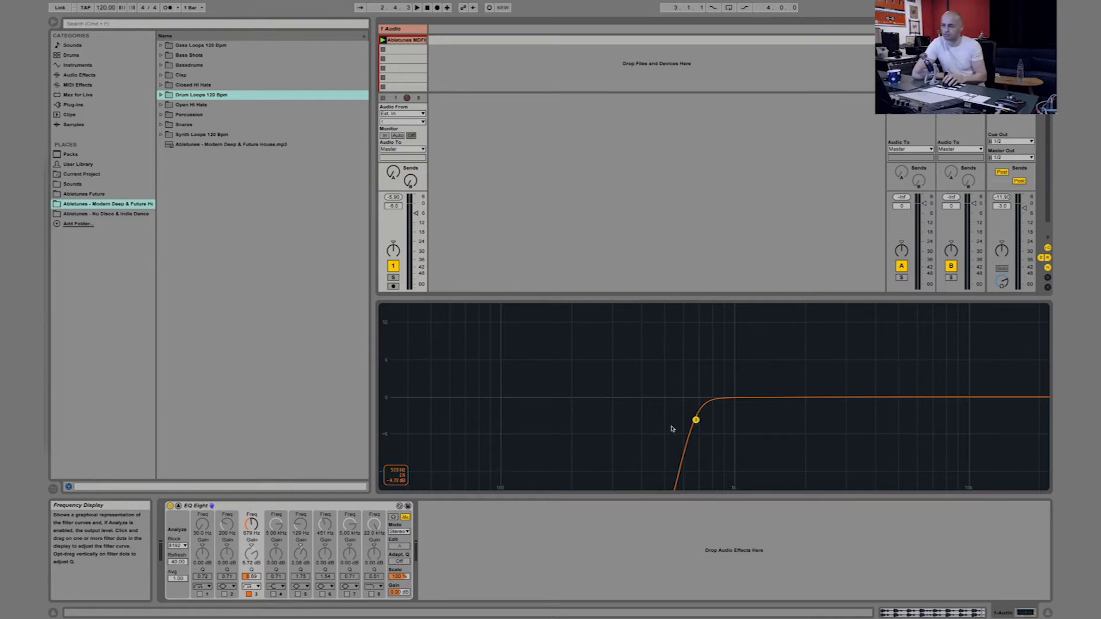
left_click_drag(695, 420, 421, 423)
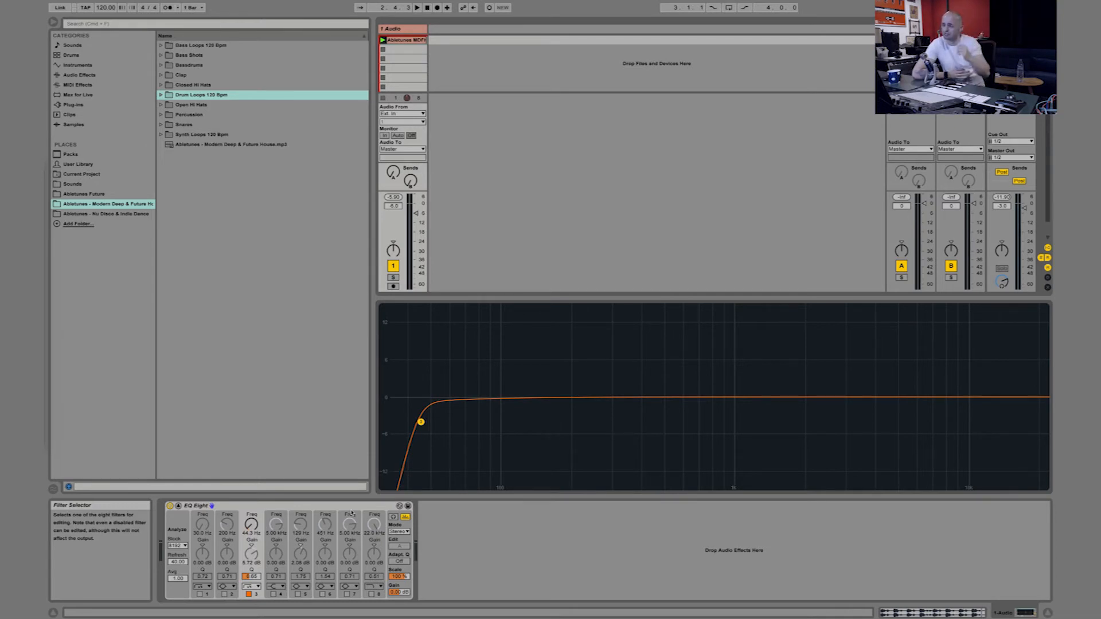
mouse_move(421, 422)
left_mouse_down()
mouse_move(525, 422)
mouse_move(399, 422)
mouse_move(412, 421)
left_mouse_up()
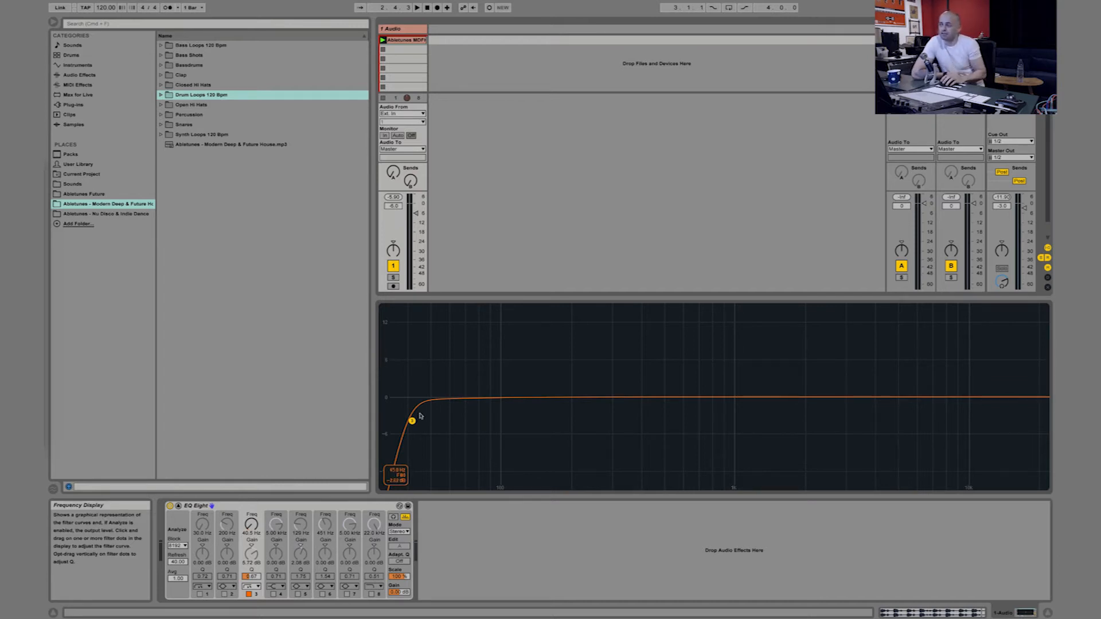
left_click_drag(413, 422, 381, 419)
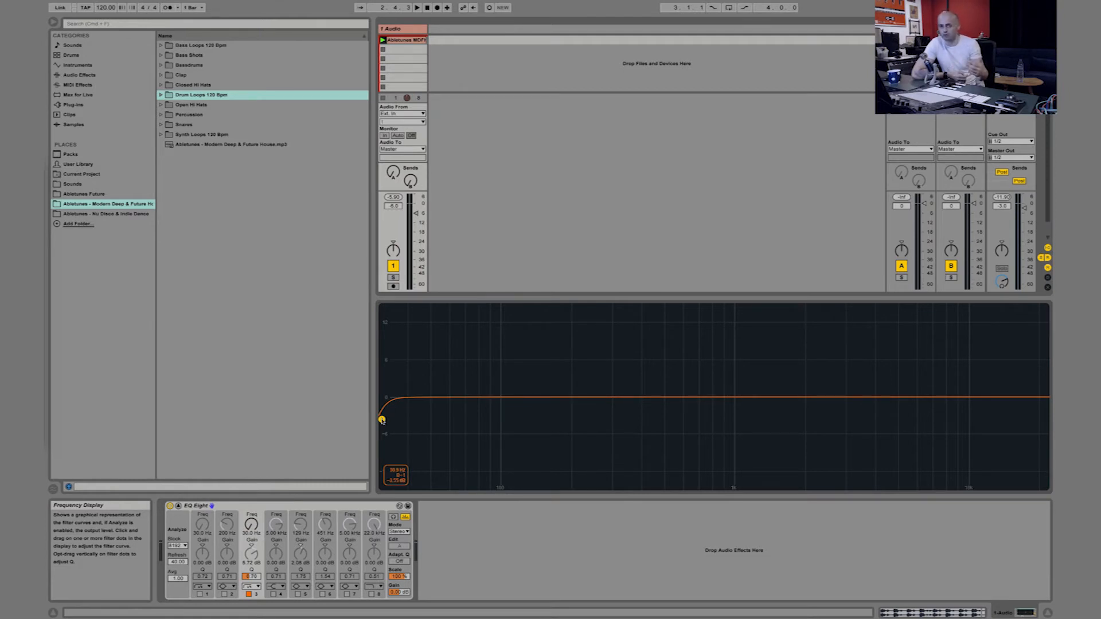
left_click_drag(382, 421, 382, 419)
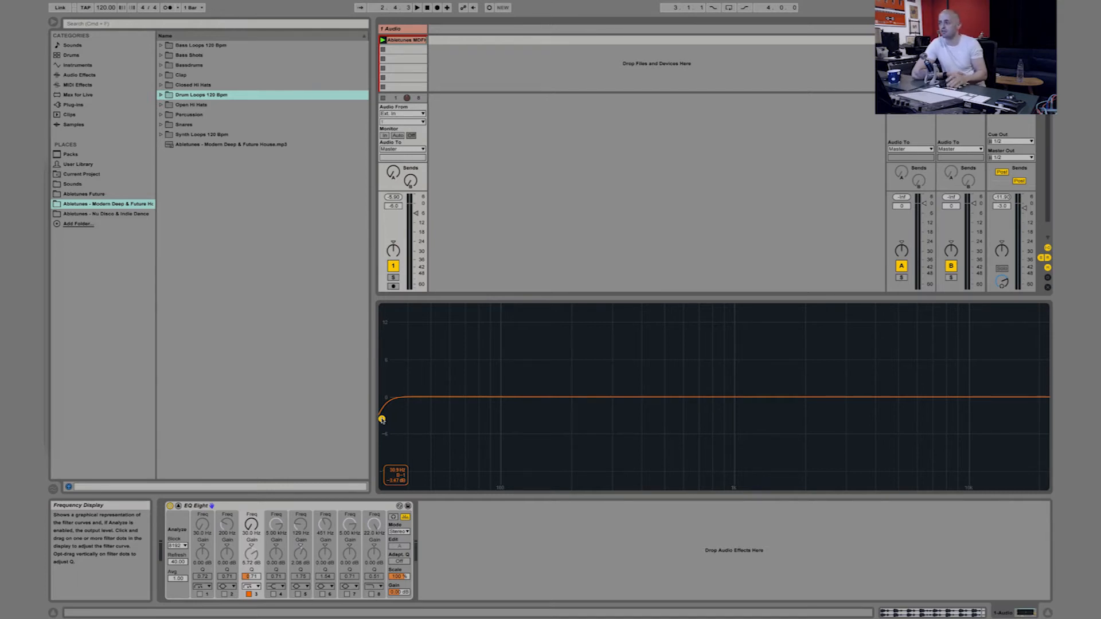
Move filter 3's low cut to about 43.6 Hz, play the drum loop through it and stop playback.
left_click_drag(382, 419, 419, 418)
key("space")
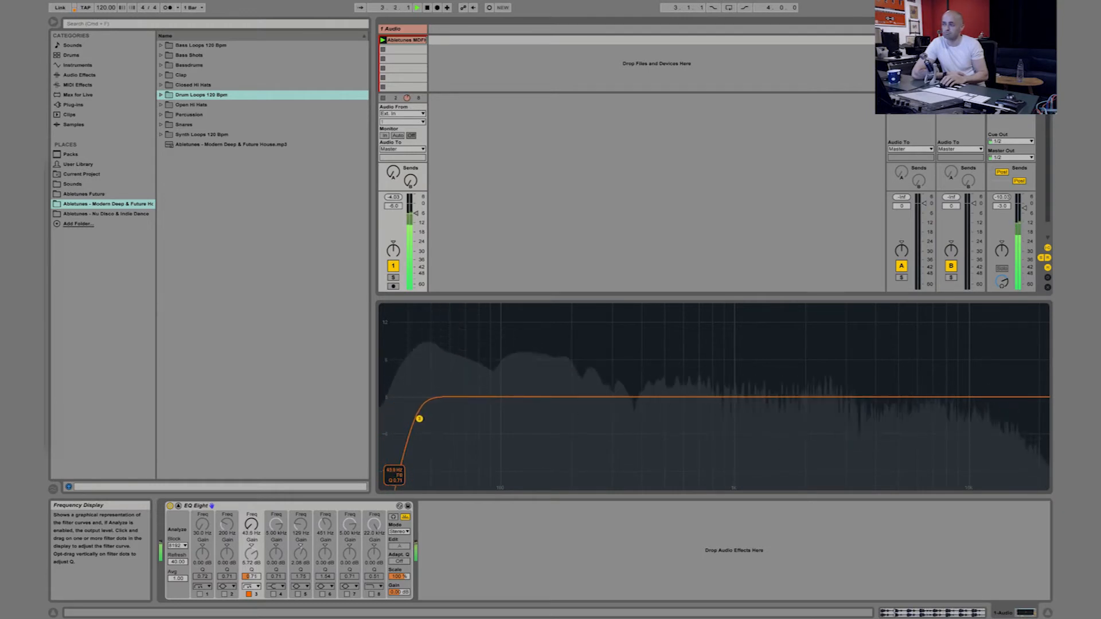
key("space")
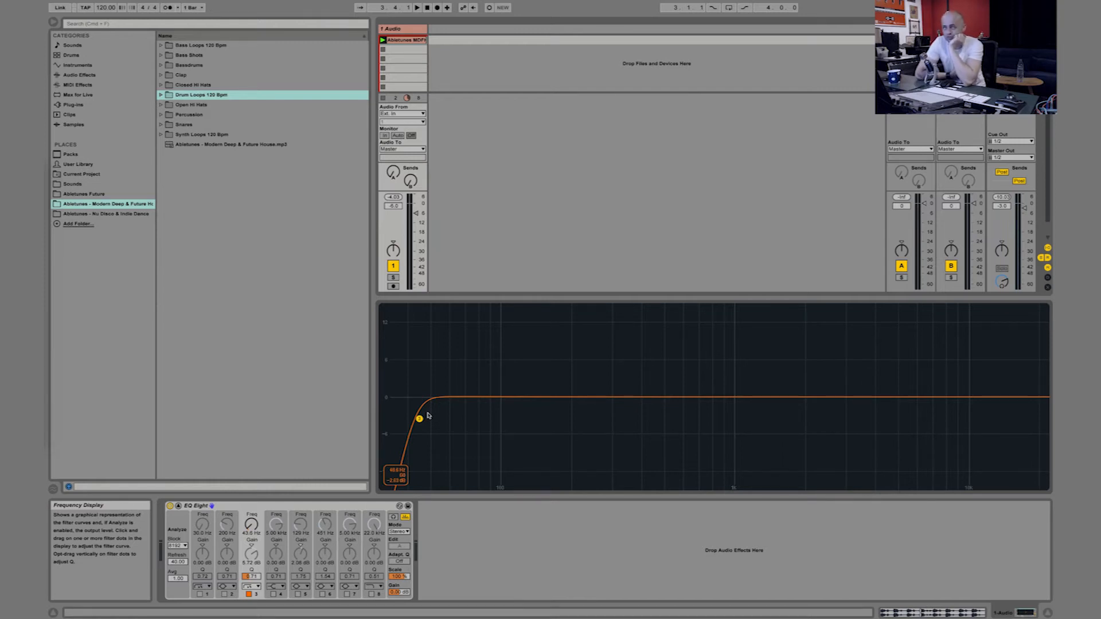
Cut the drum loop clip from track 1's Session slot and paste it three times in a row from bar 1 of the Arrangement.
left_click(414, 41)
key("Delete")
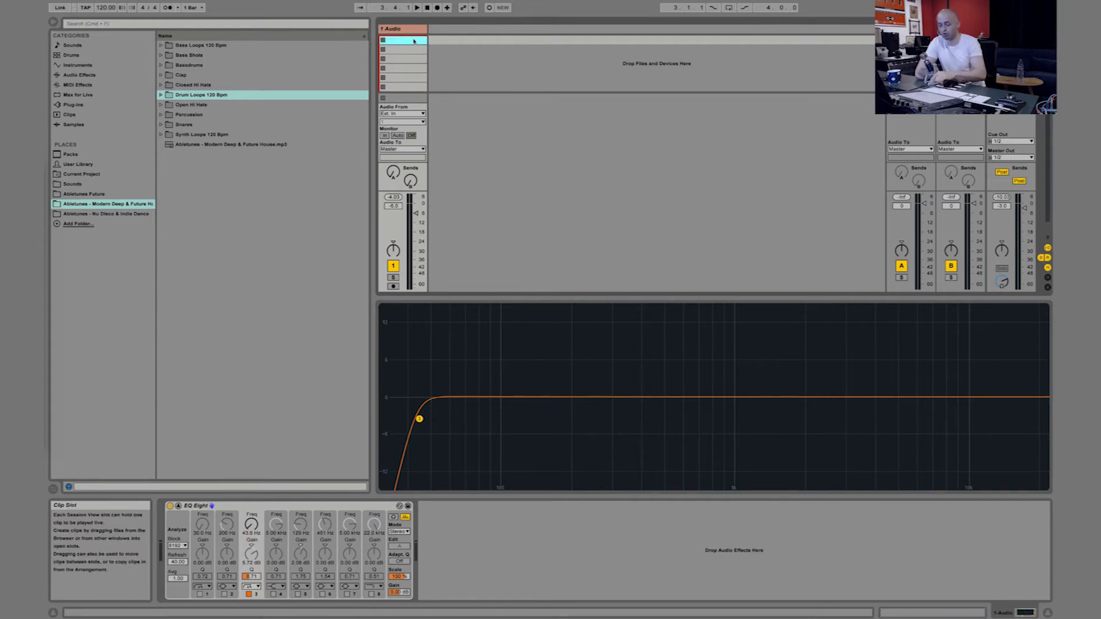
key("Tab")
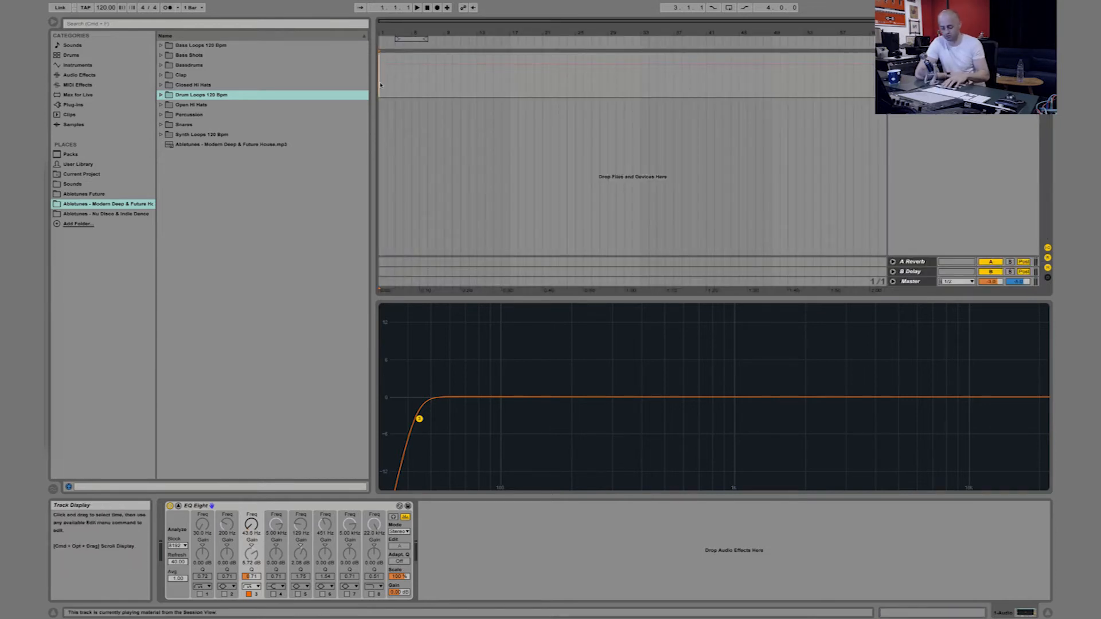
key("super+v")
key("super+v")
key("super+v")
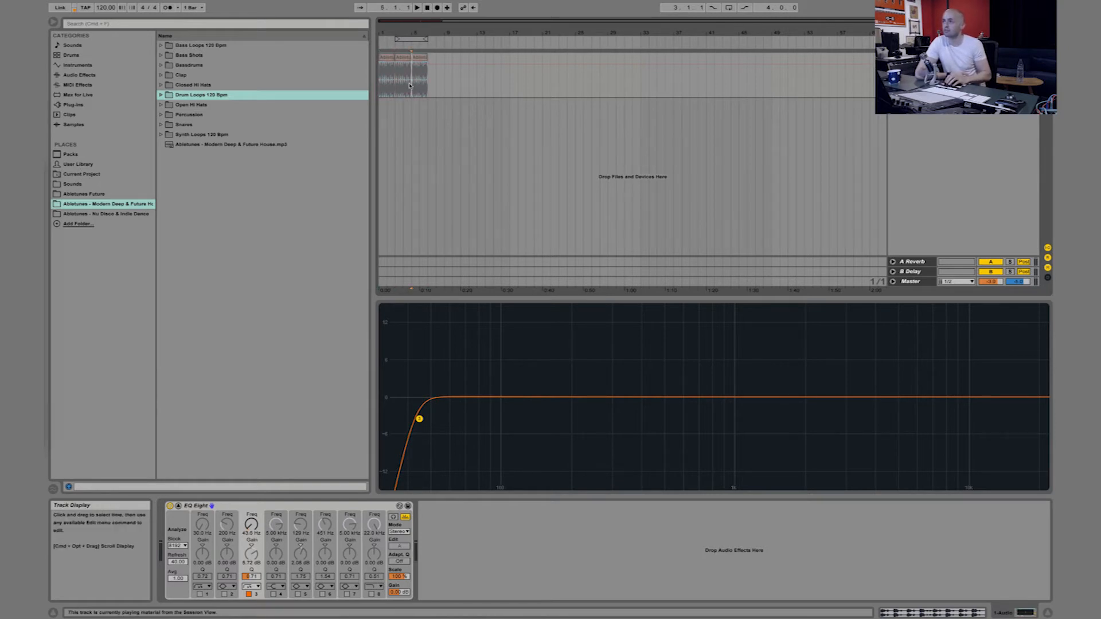
Return track 1 to arrangement playback, show filter 3's frequency automation on the track and lower the frequency to 30 Hz.
left_click(893, 47)
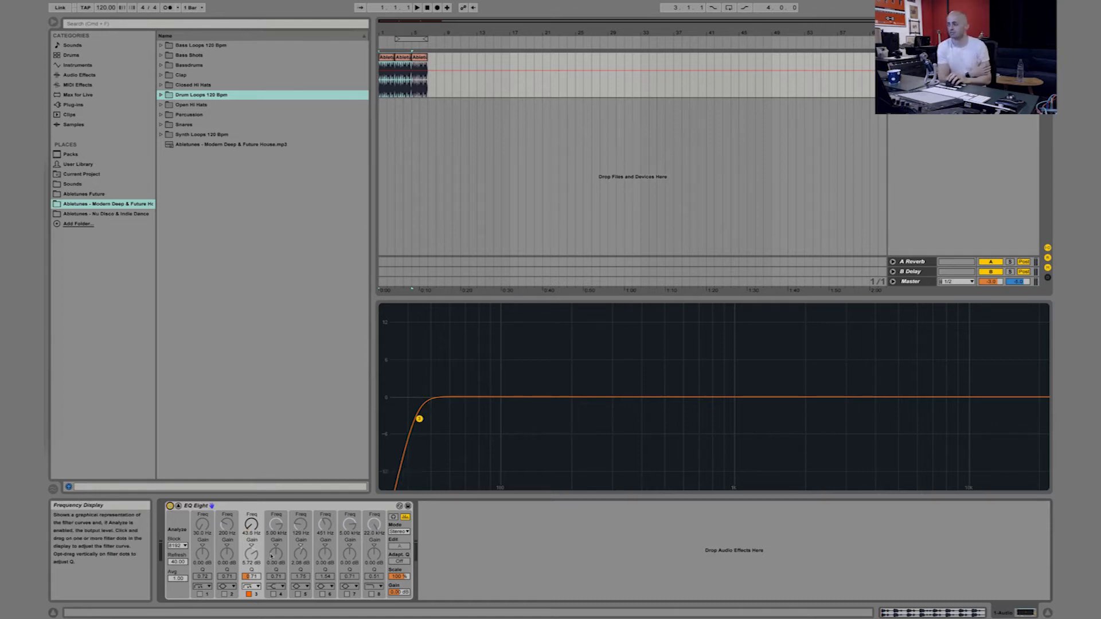
left_click(251, 525)
mouse_move(251, 525)
left_mouse_down()
mouse_move(251, 505)
mouse_move(251, 531)
left_mouse_up()
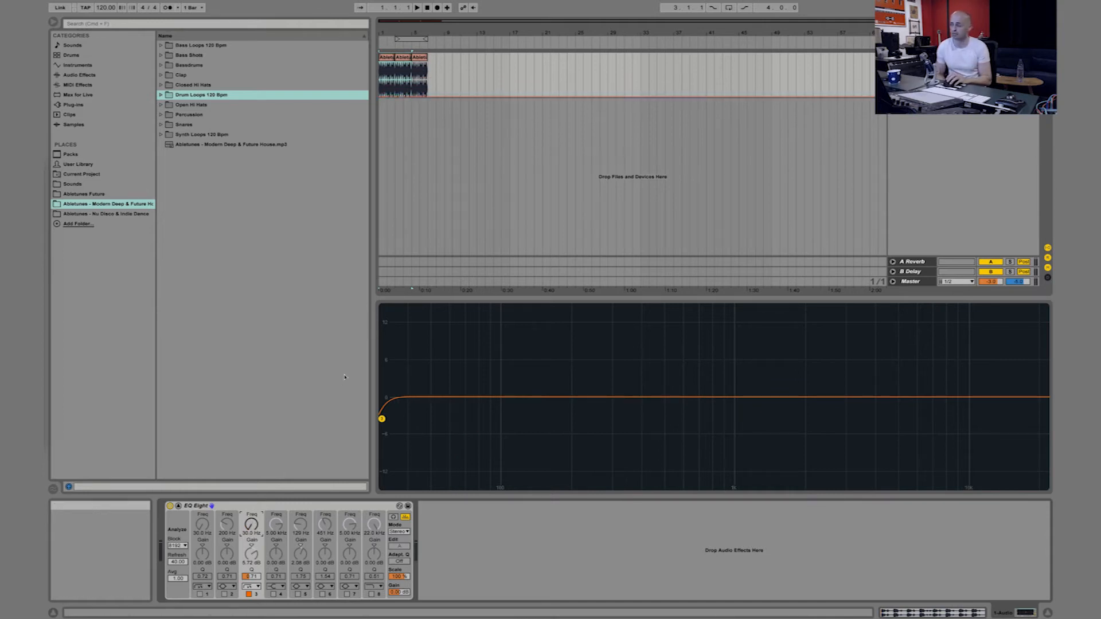
mouse_move(251, 525)
left_mouse_down()
mouse_move(251, 481)
mouse_move(251, 527)
left_mouse_up()
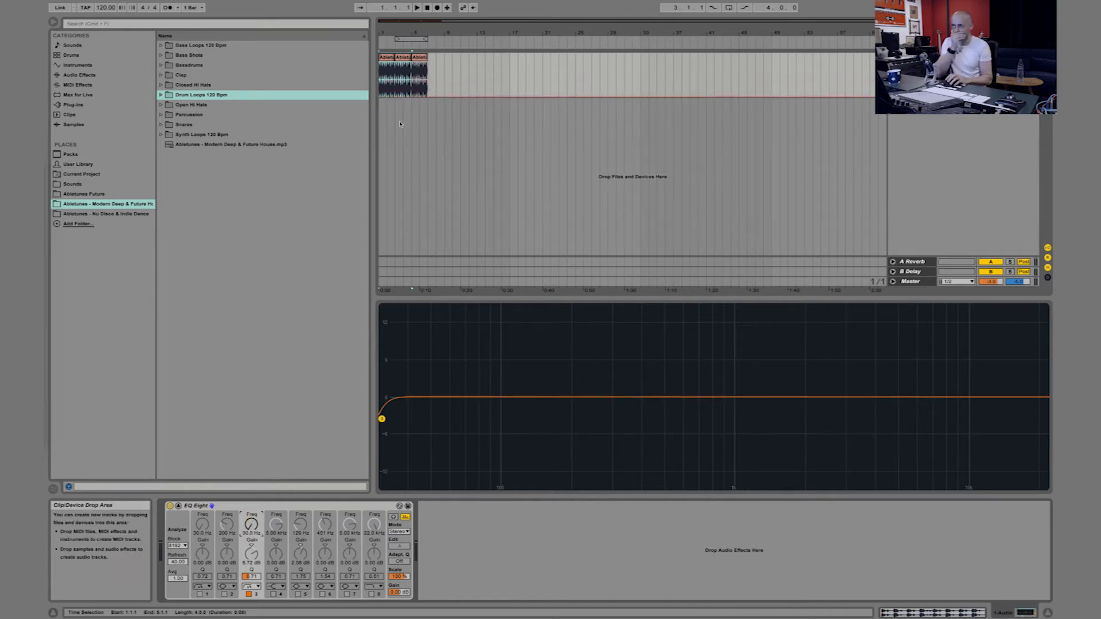
Select bars 1 through 4 and shape filter 3's frequency automation into a rising ramp that drops back to 30 Hz at bar 5.
left_click_drag(386, 31, 482, 86)
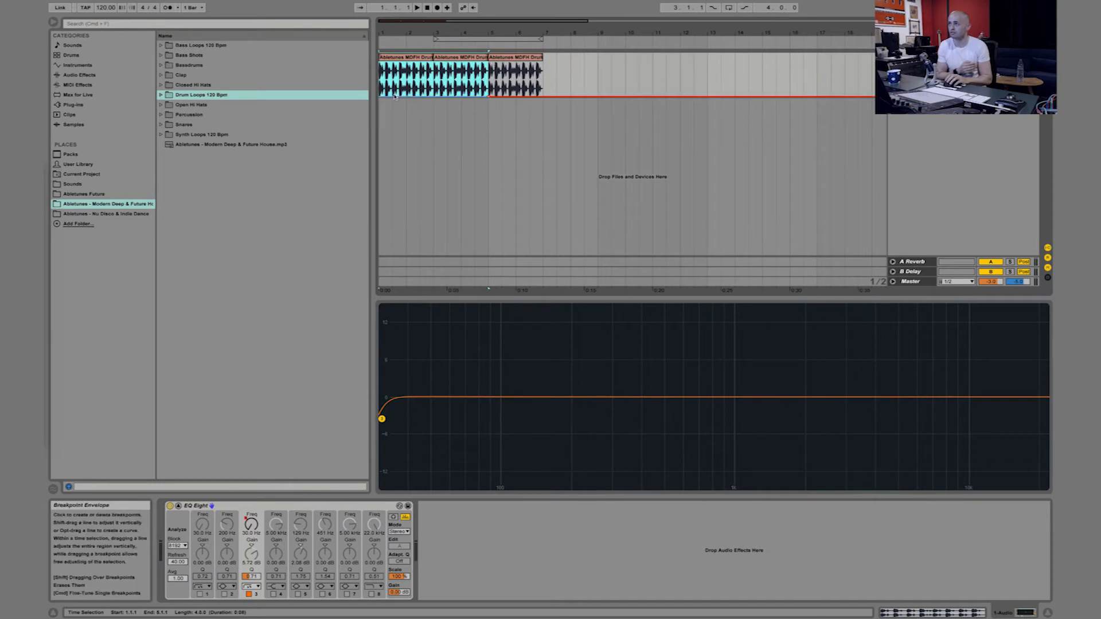
mouse_move(488, 98)
left_mouse_down()
mouse_move(489, 65)
mouse_move(490, 97)
left_mouse_up()
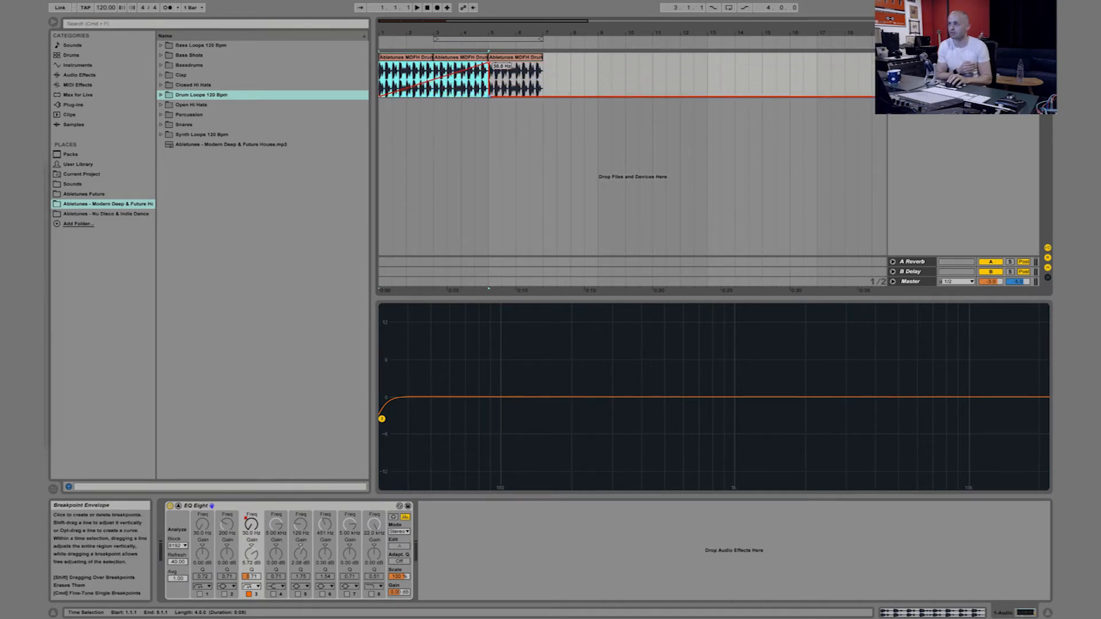
Lower the peak of filter 3's frequency automation ramp just before bar 5, play the arrangement through the drop and stop playback.
left_click_drag(490, 33, 490, 143)
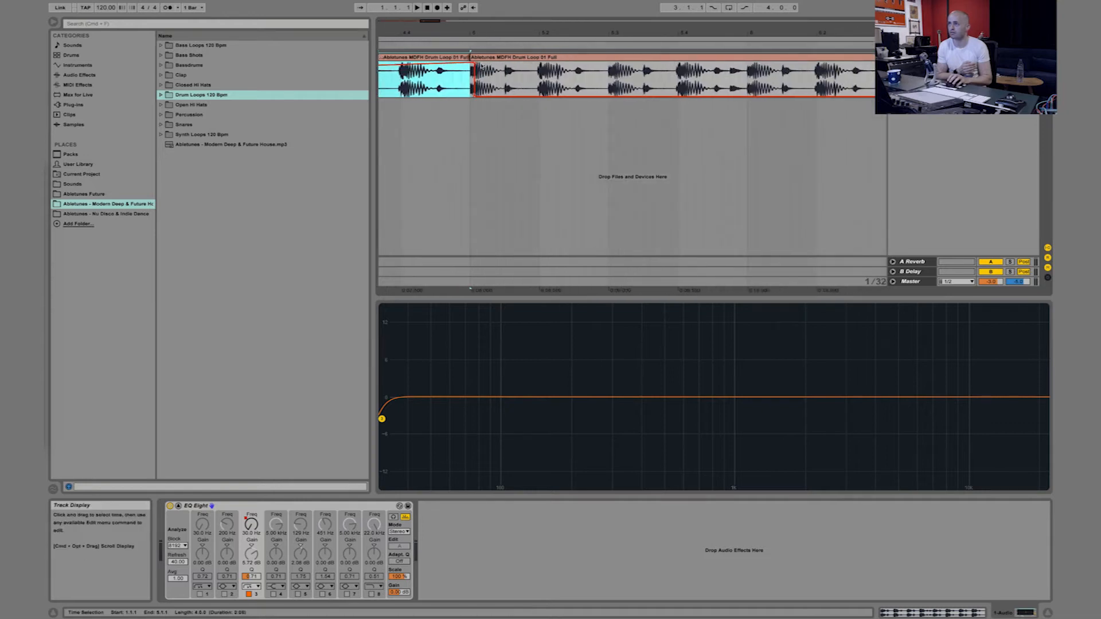
left_click_drag(475, 96, 467, 73)
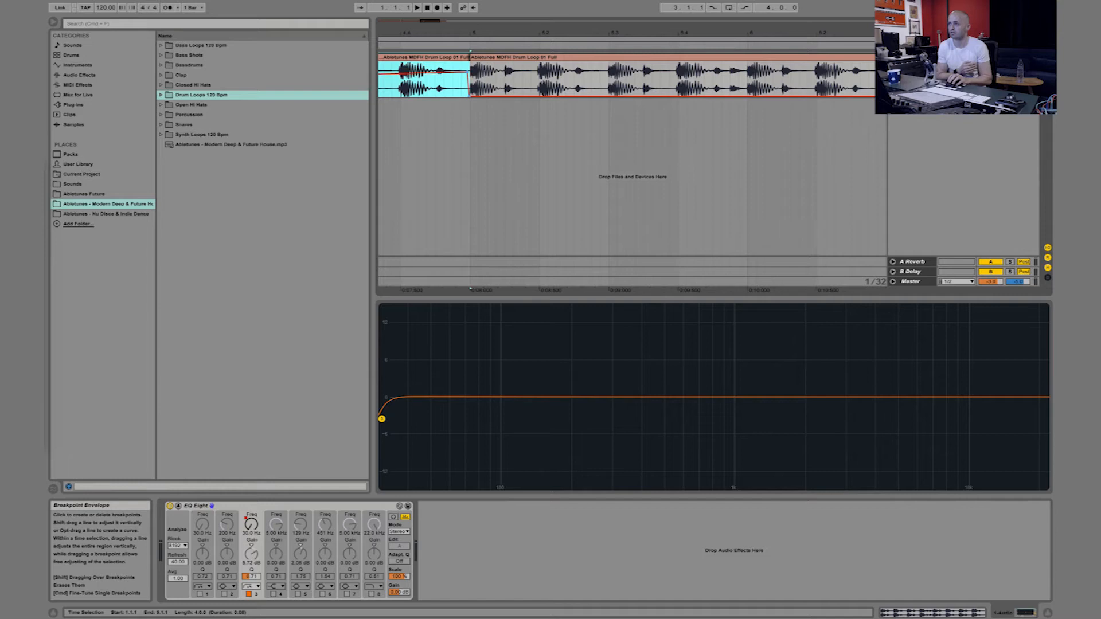
left_click_drag(471, 33, 471, 1)
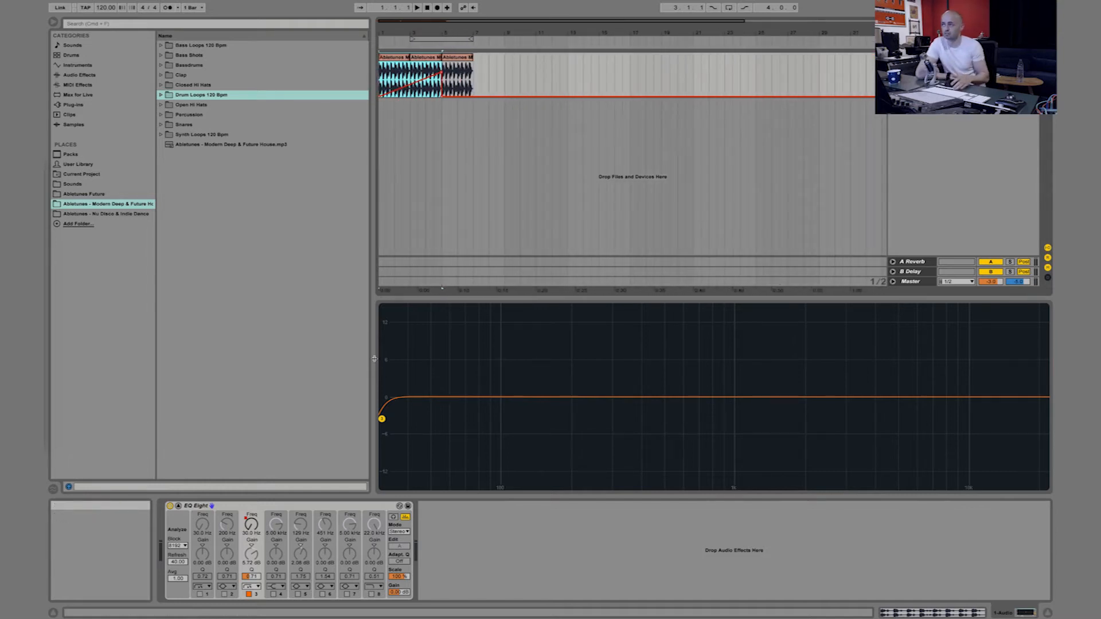
key("space")
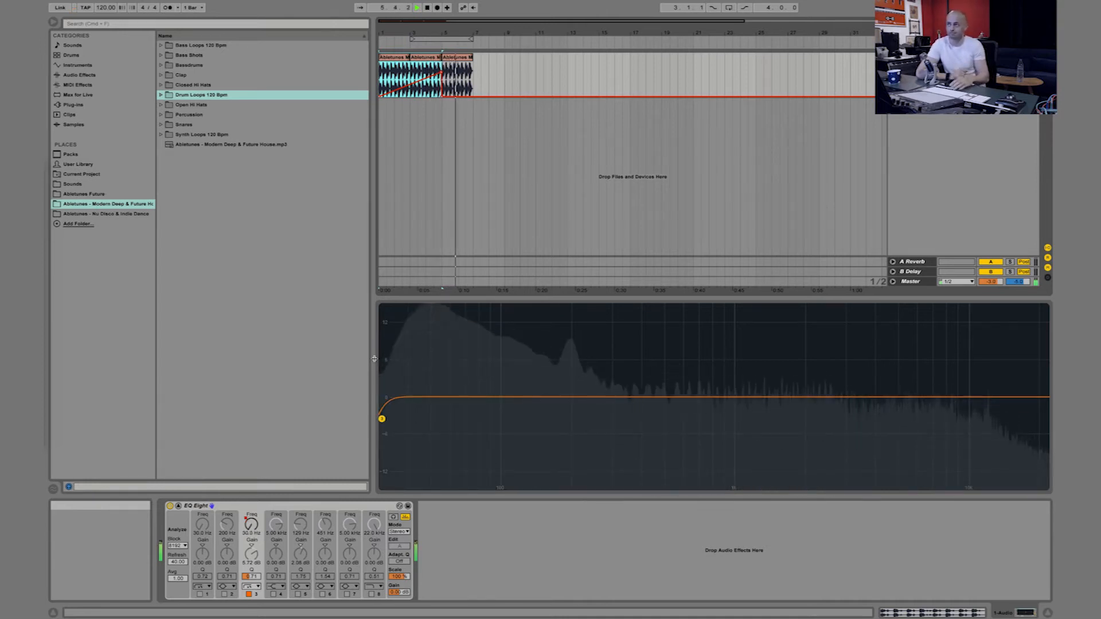
key("space")
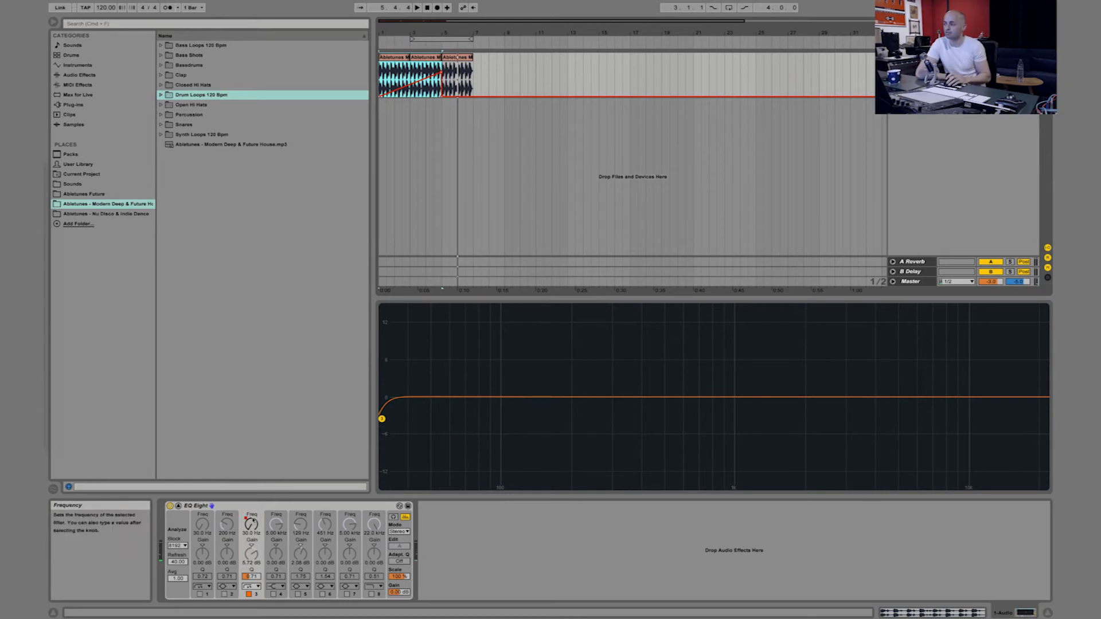
Copy the last drum loop clip from the Arrangement and paste it into track 1's first Session slot.
key("Tab")
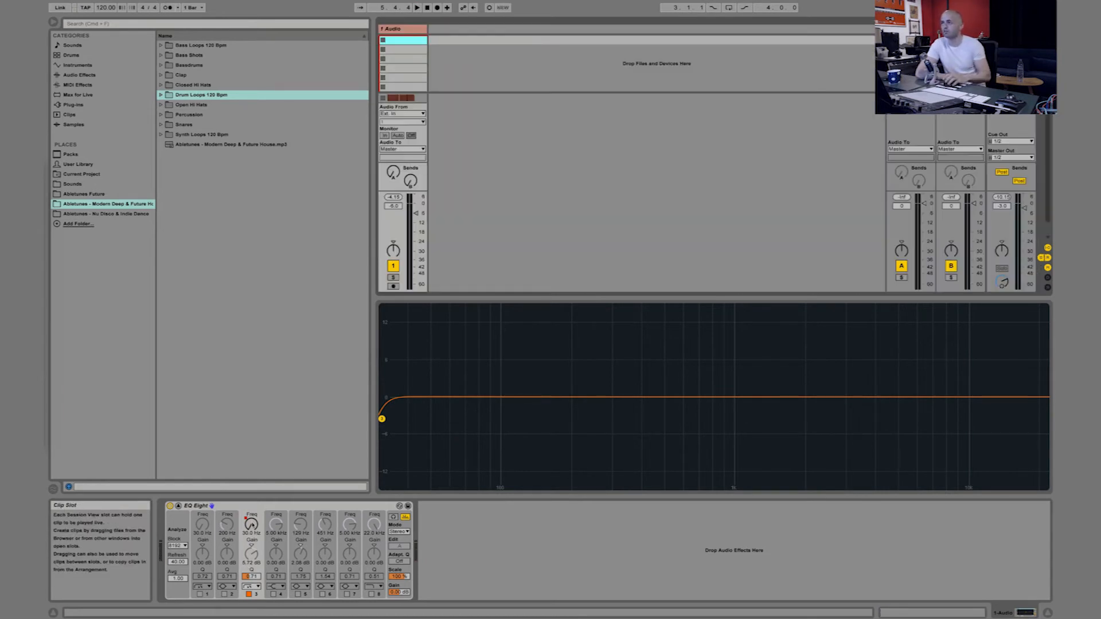
key("Tab")
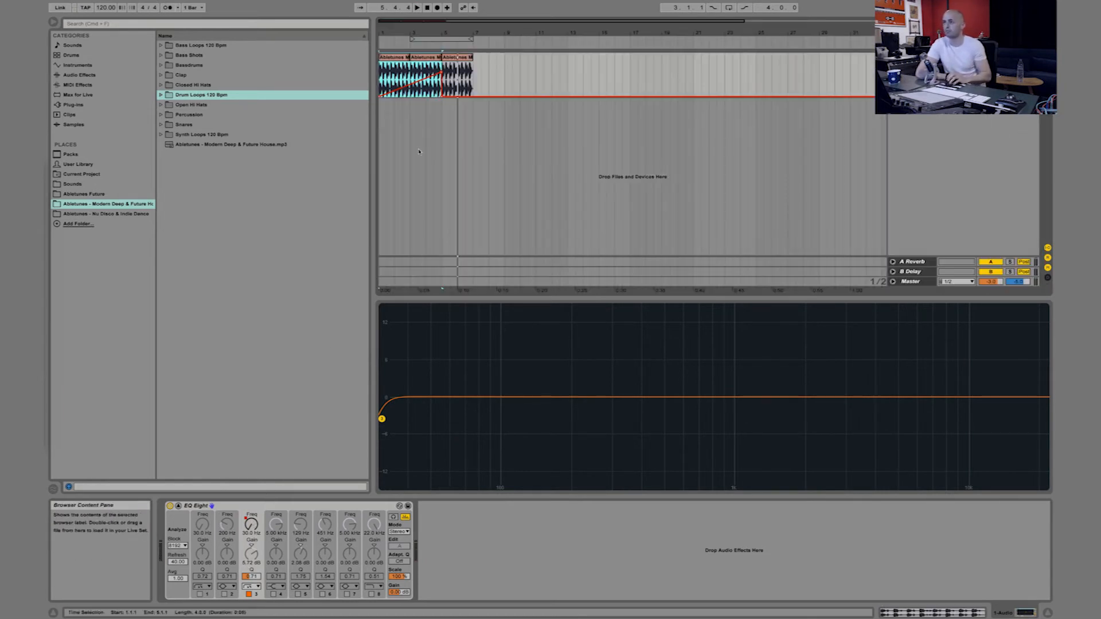
left_click(189, 55)
left_click(464, 59)
key("Tab")
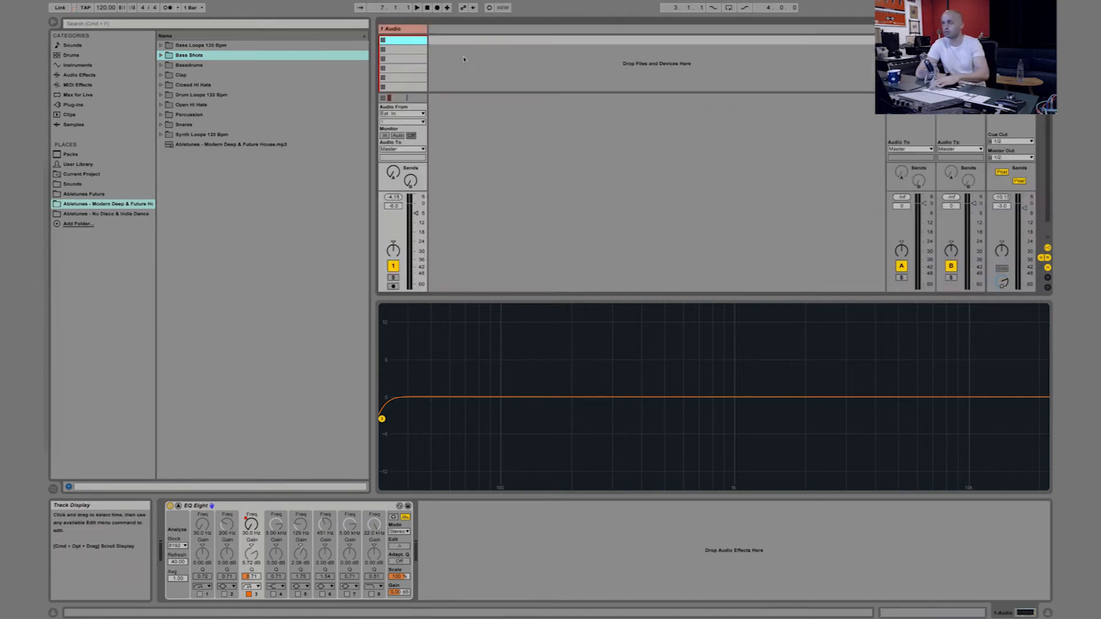
key("super+v")
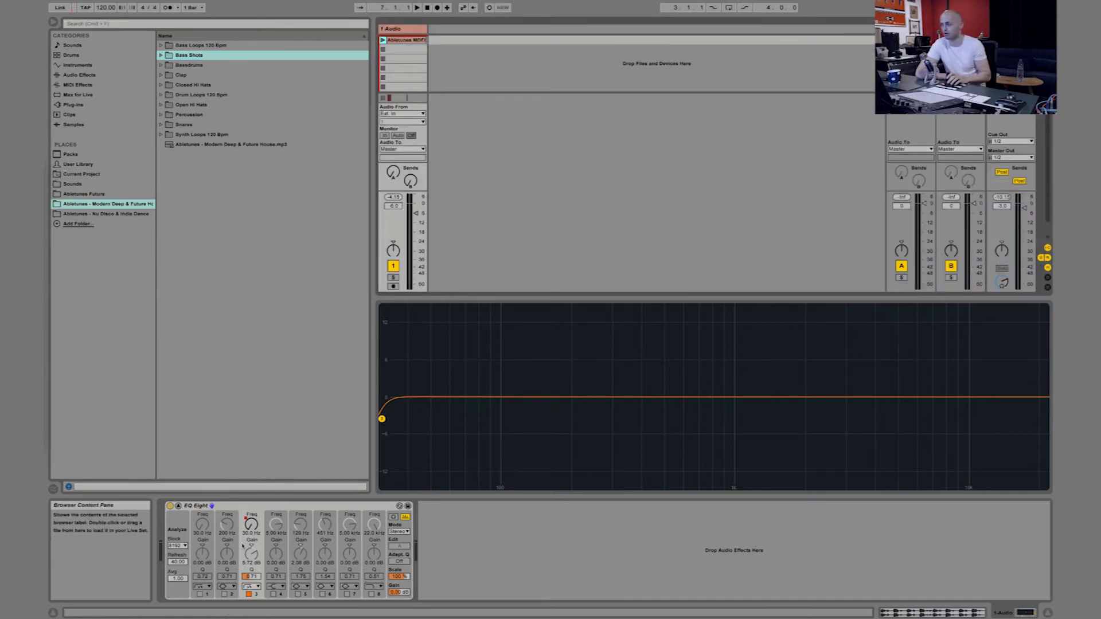
Delete filter 3's frequency automation and set the filter to the 12 dB/octave low cut mode.
right_click(251, 526)
left_click(287, 570)
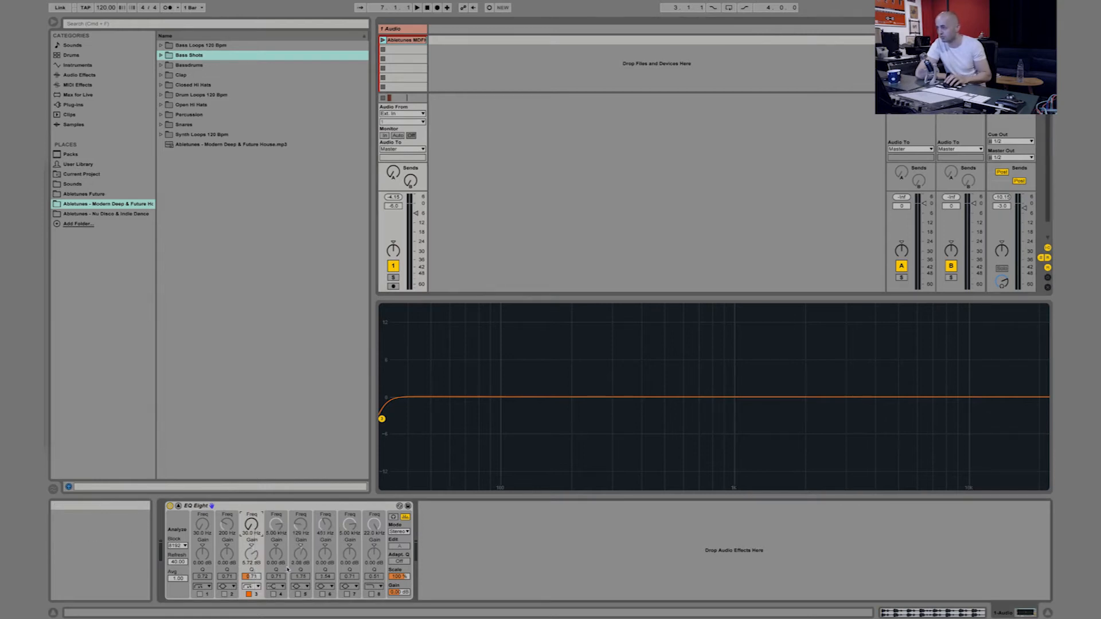
left_click(256, 587)
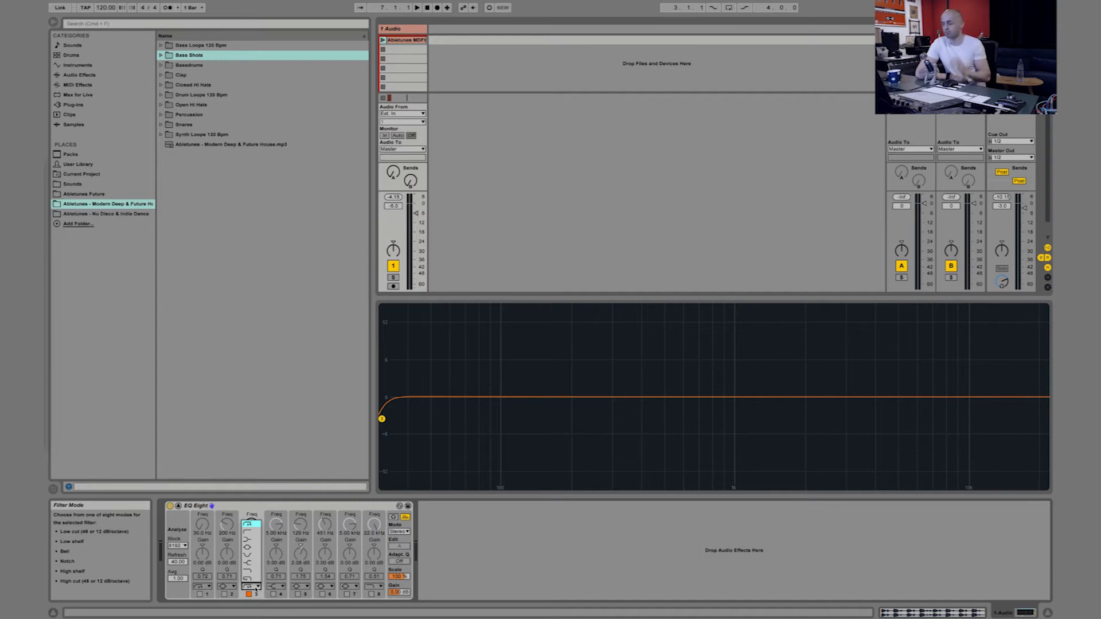
left_click(250, 532)
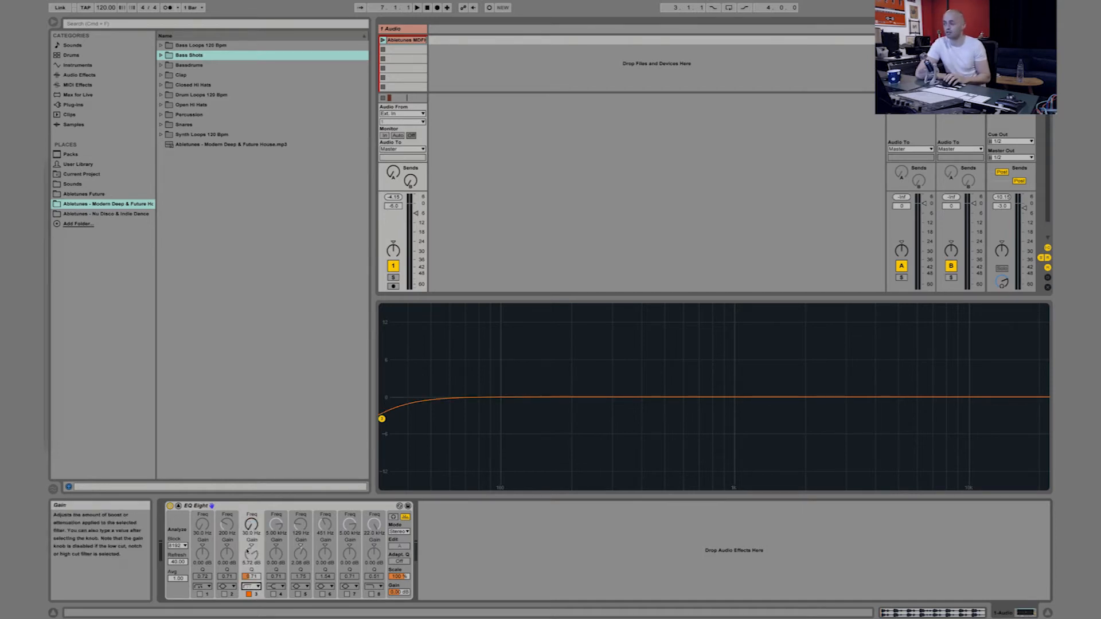
Sweep filter 3's 12 dB low cut through the low frequencies and leave it at about 154 Hz.
left_click_drag(250, 532, 250, 530)
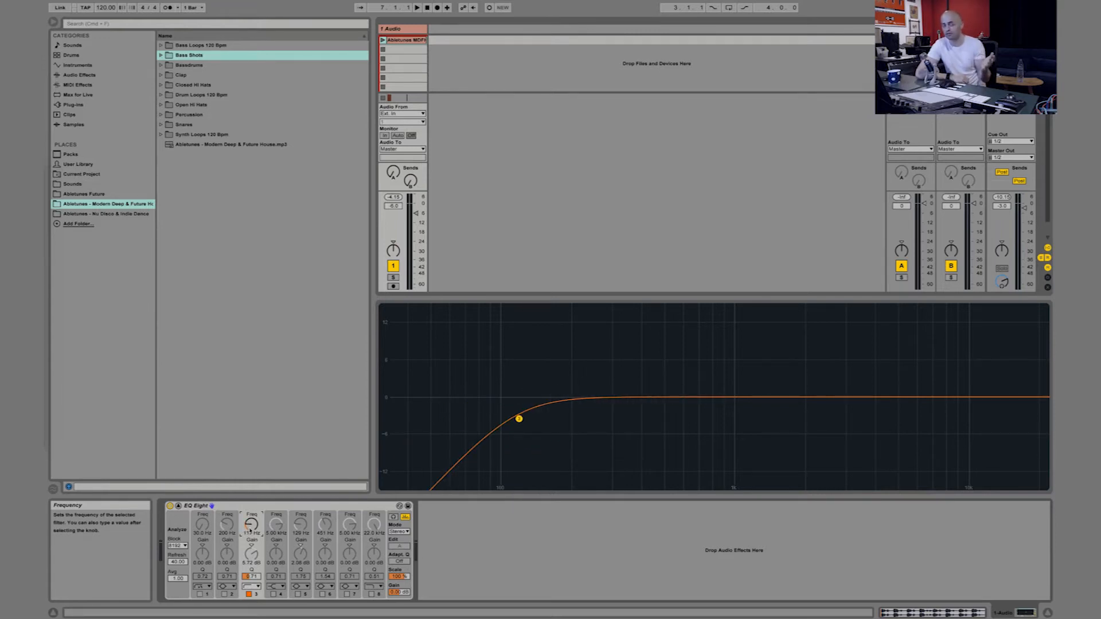
left_click_drag(250, 531, 250, 533)
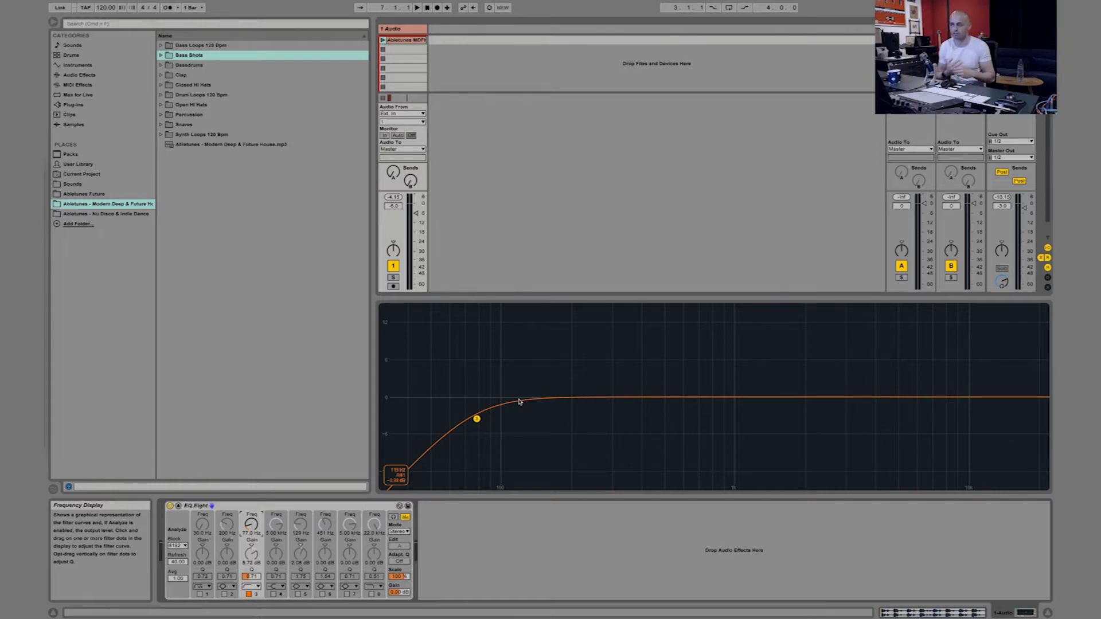
left_click_drag(498, 377, 401, 421)
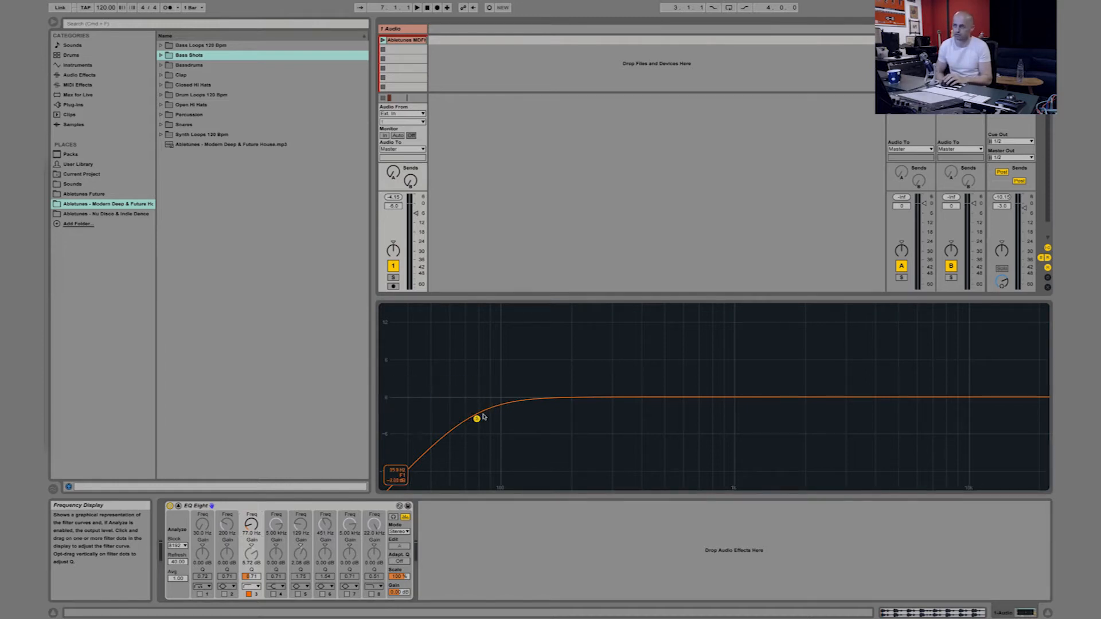
left_click_drag(477, 423, 502, 420)
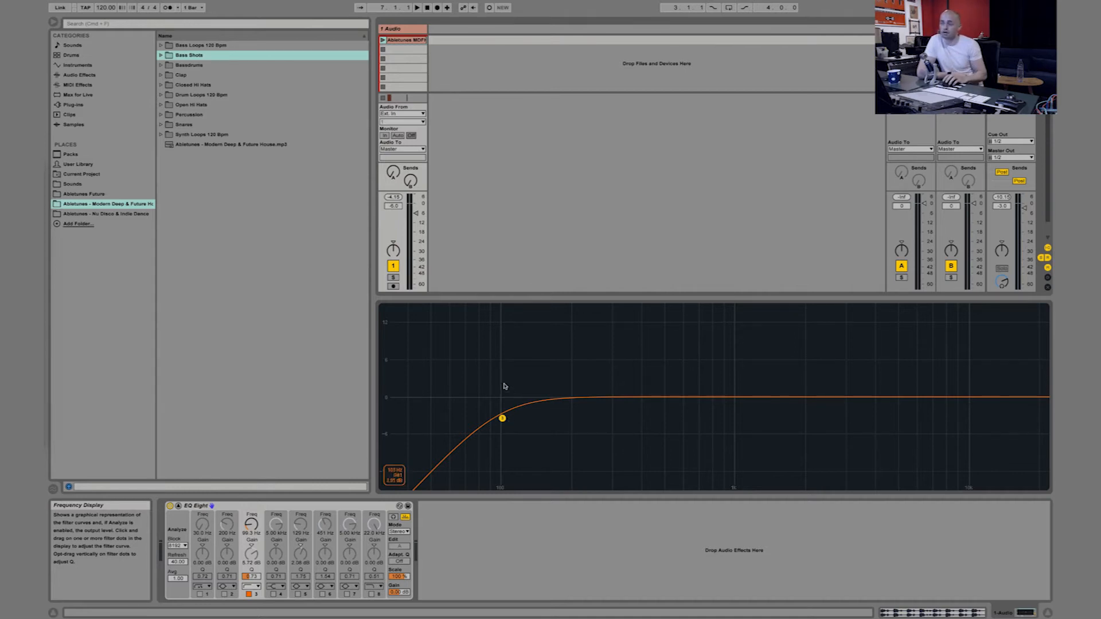
left_click_drag(501, 371, 687, 460)
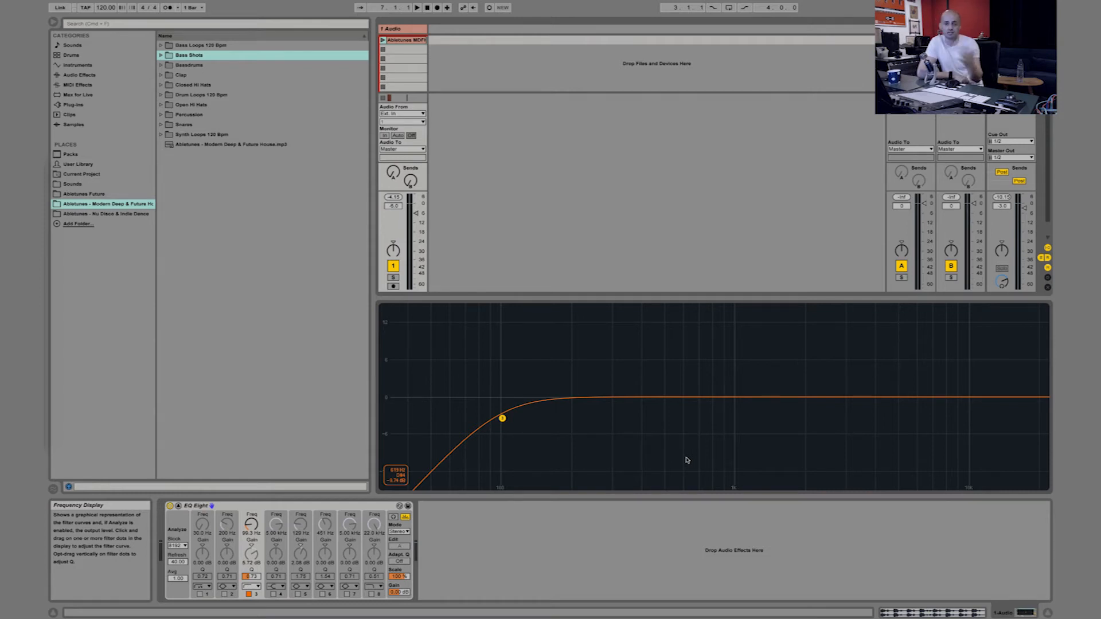
left_click_drag(503, 418, 546, 419)
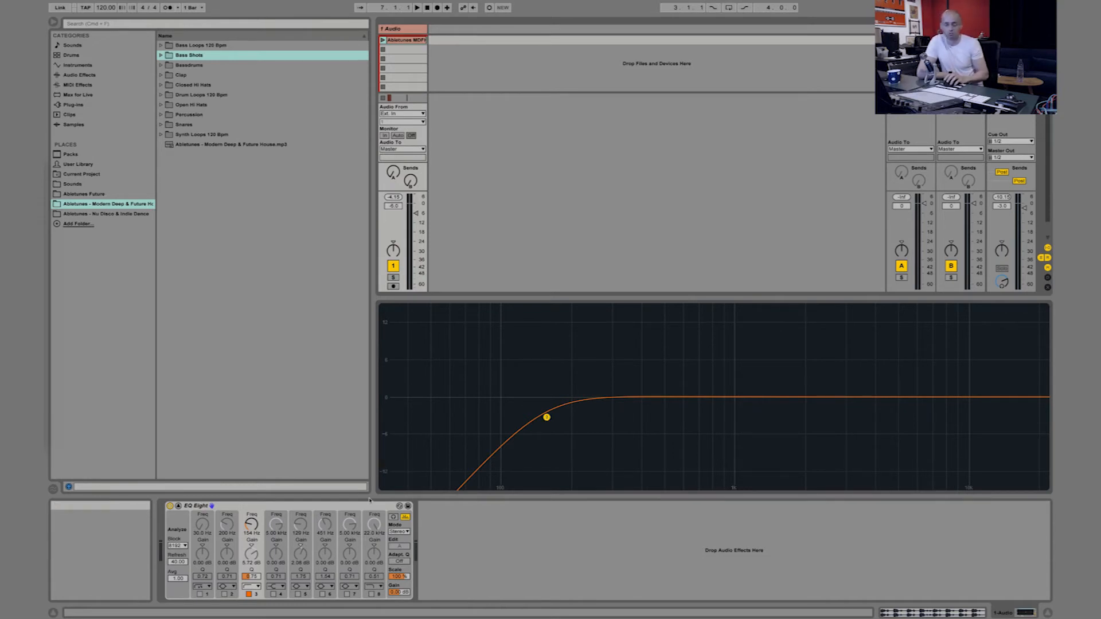
Switch filter 3 to low shelf mode and move it to about 1.01 kHz with nearly flat gain, about -0.09 dB.
left_click(251, 586)
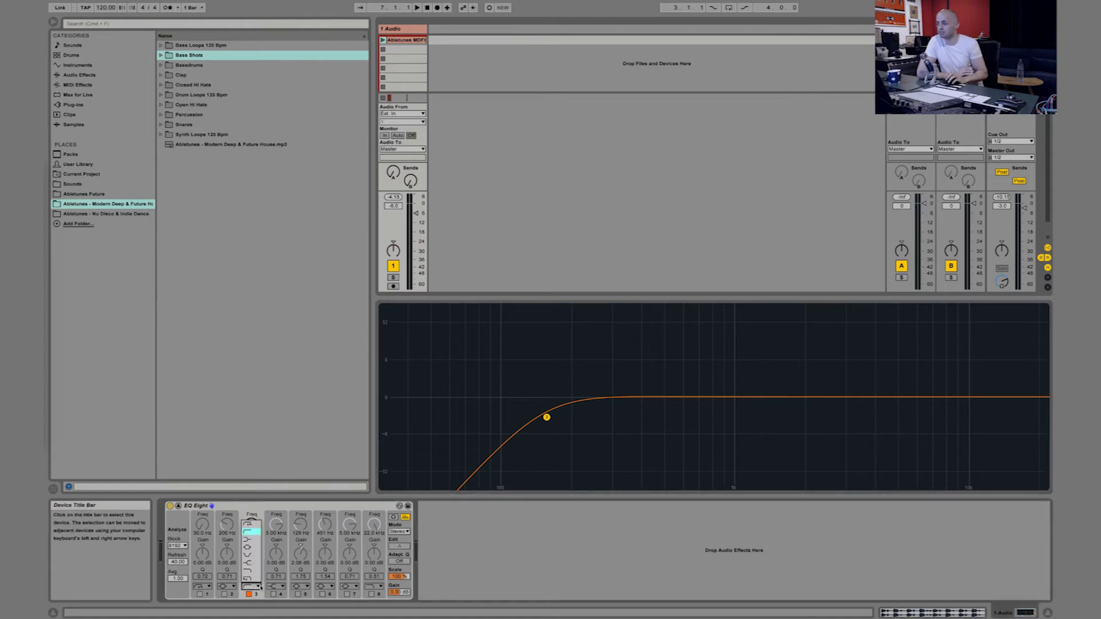
left_click(252, 539)
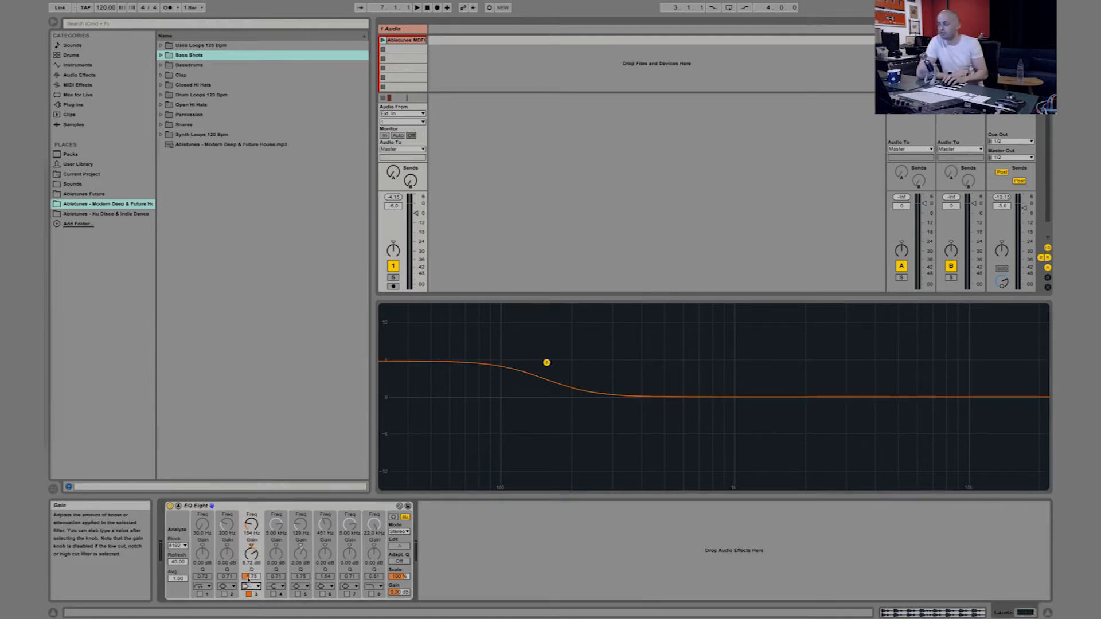
left_click(251, 586)
left_click(252, 539)
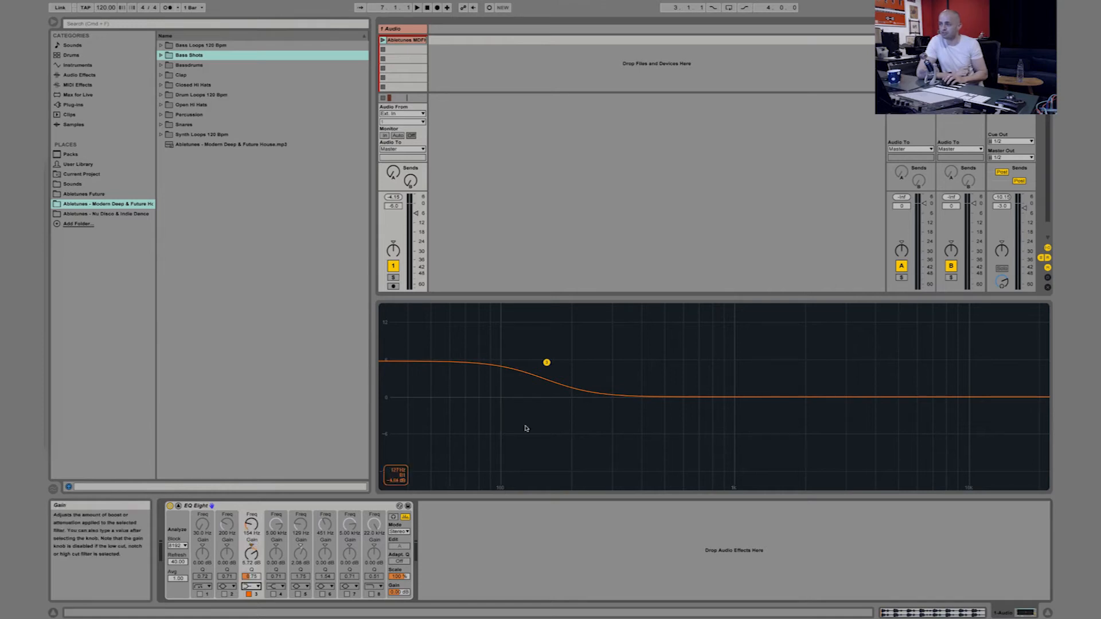
left_click_drag(547, 363, 737, 408)
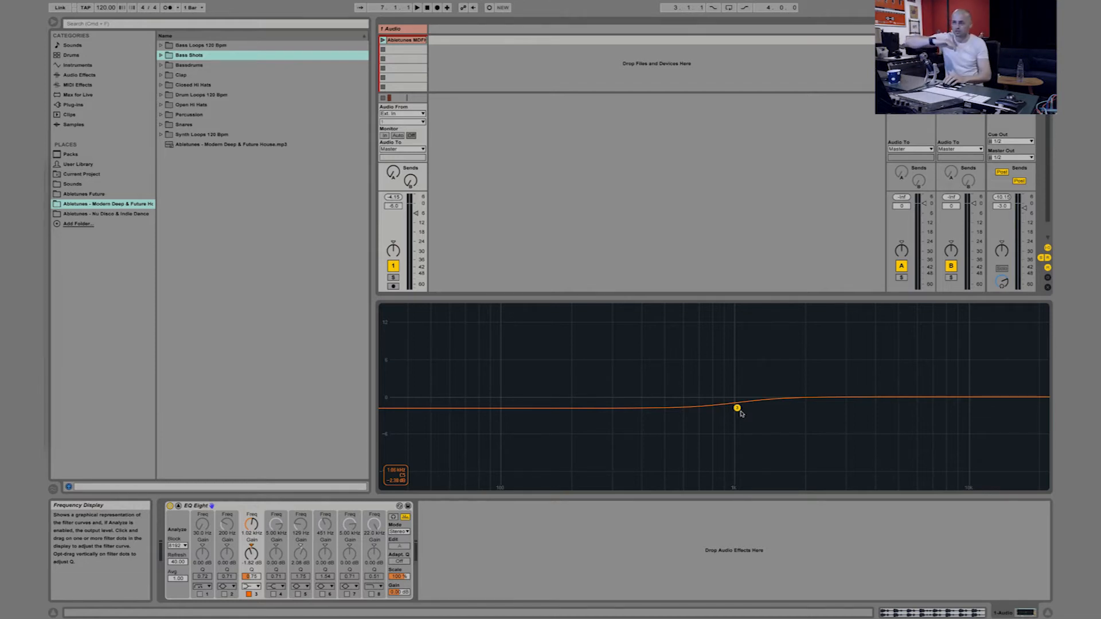
left_click_drag(735, 406, 737, 399)
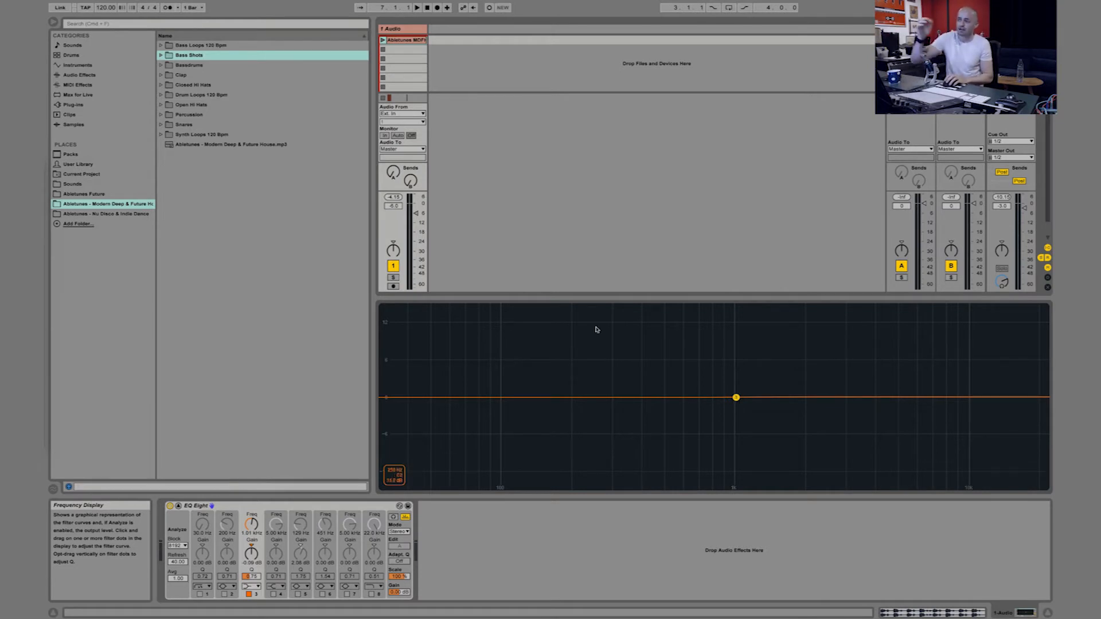
Enlarge the EQ's frequency display and move filter 3's low shelf to about 522 Hz with a cut of about 0.7 dB.
left_click_drag(598, 299, 594, 240)
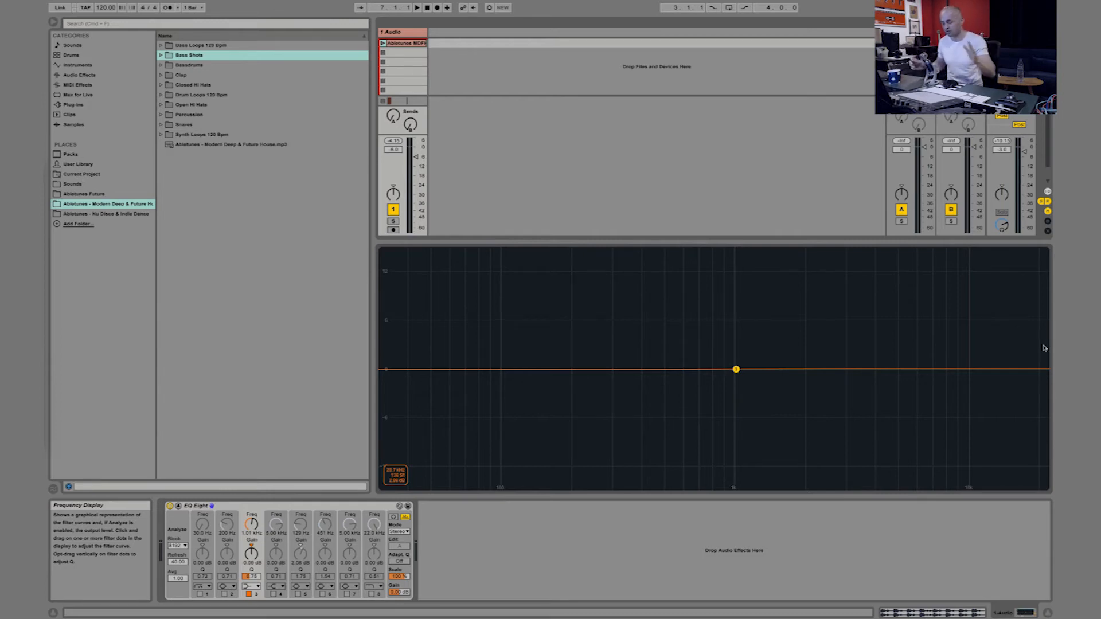
left_click_drag(736, 369, 737, 367)
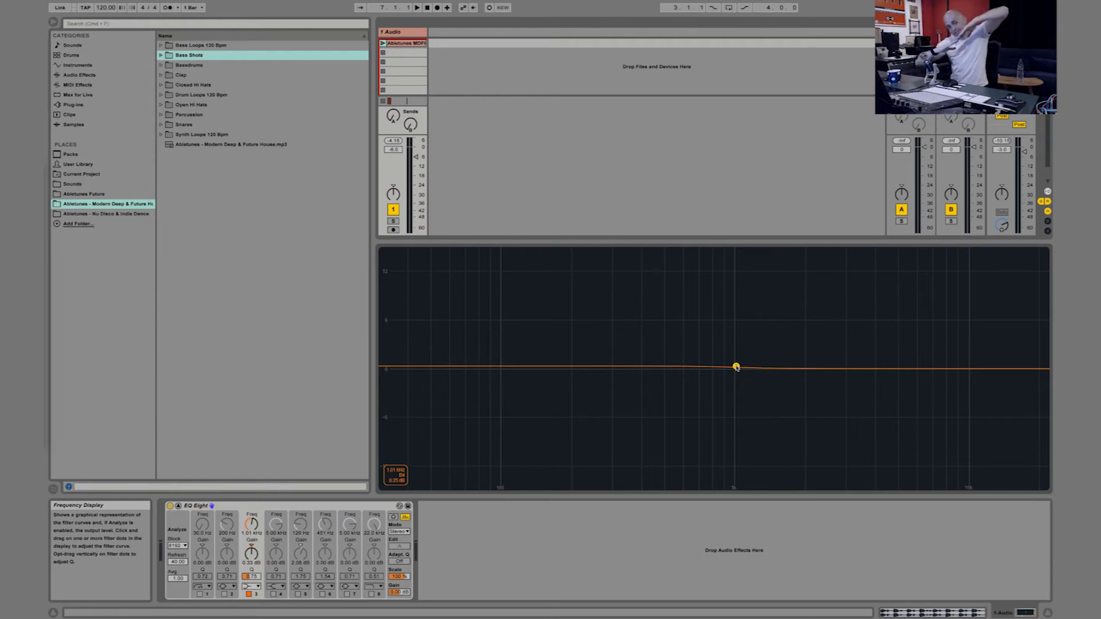
left_click_drag(736, 367, 666, 374)
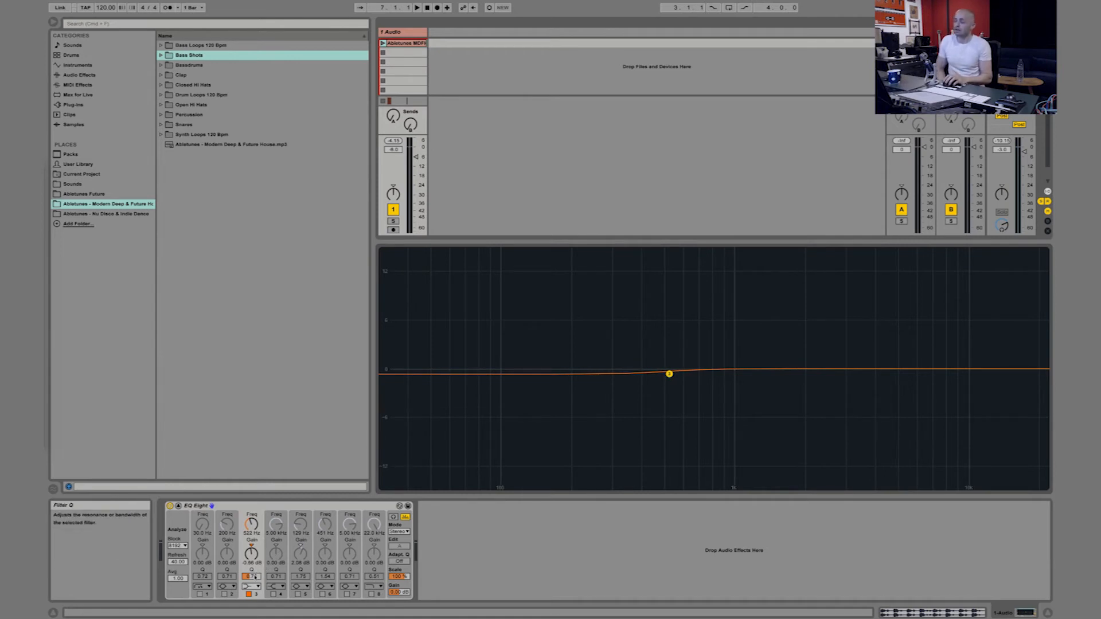
Raise filter 3's Q to 18.0 and move its low shelf to about 105 Hz with a gain of about 1.12 dB.
left_click_drag(256, 576, 256, 547)
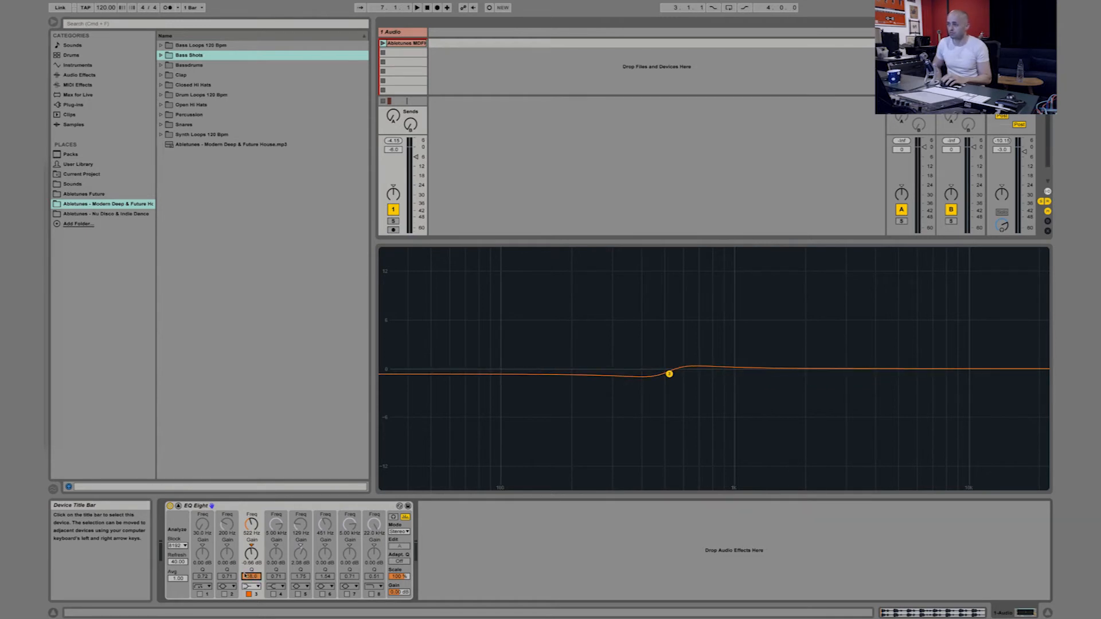
left_click_drag(669, 374, 538, 360)
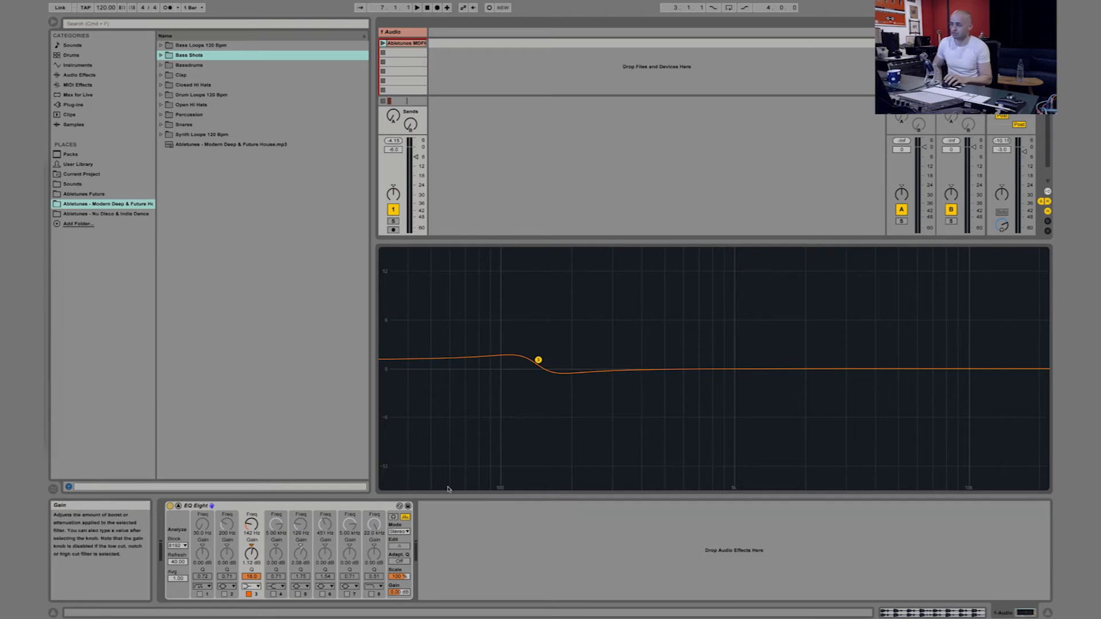
left_click_drag(538, 360, 509, 366)
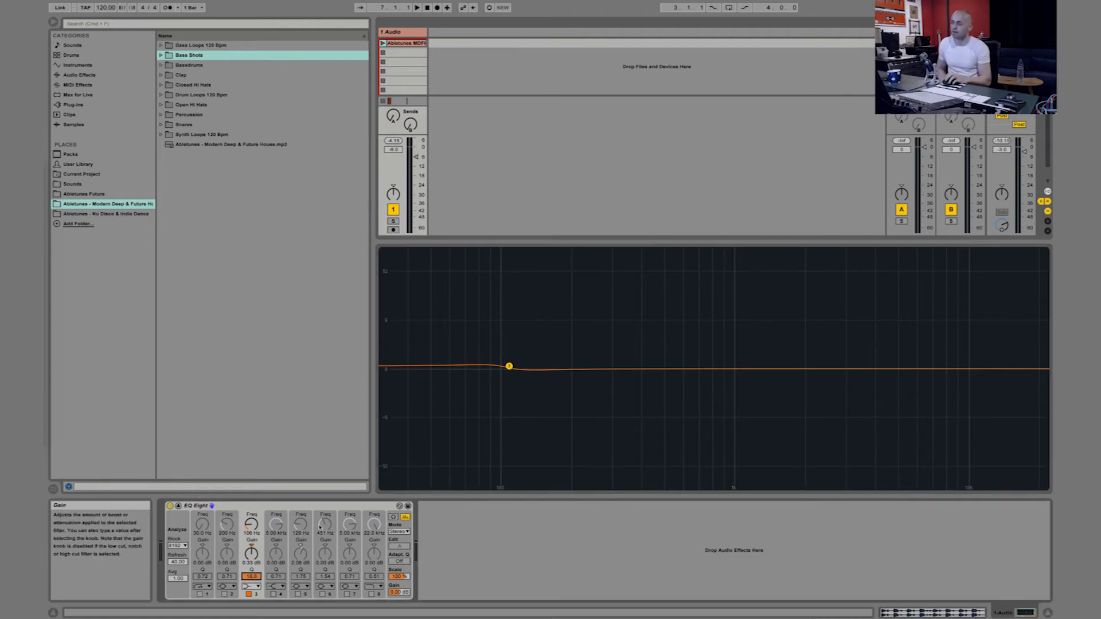
left_click_drag(509, 366, 507, 359)
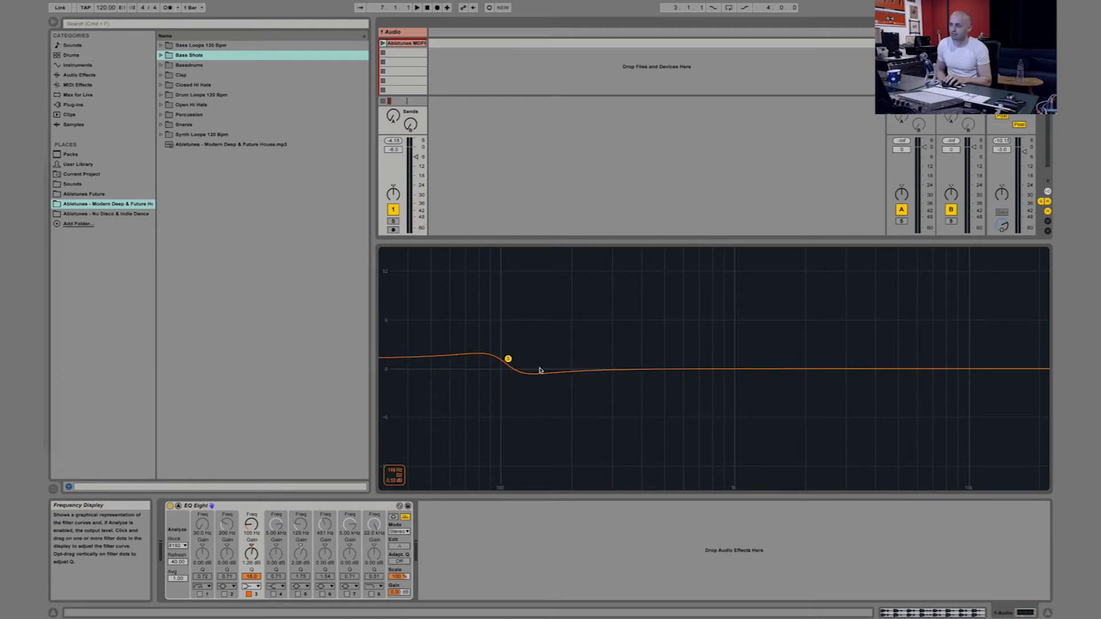
left_click_drag(508, 359, 508, 363)
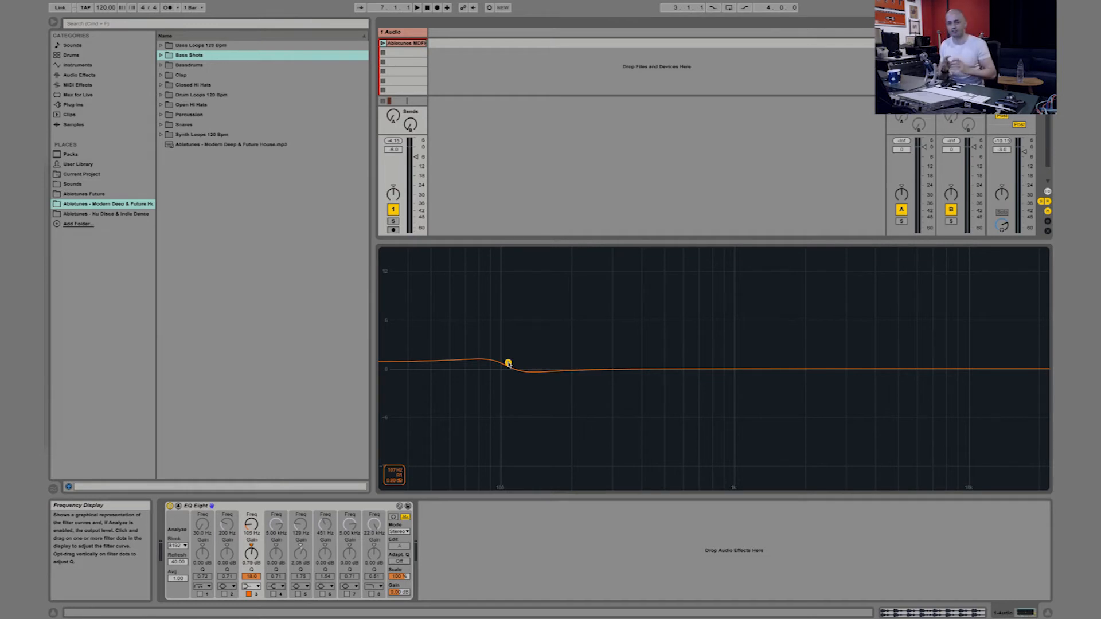
left_click_drag(508, 364, 509, 368)
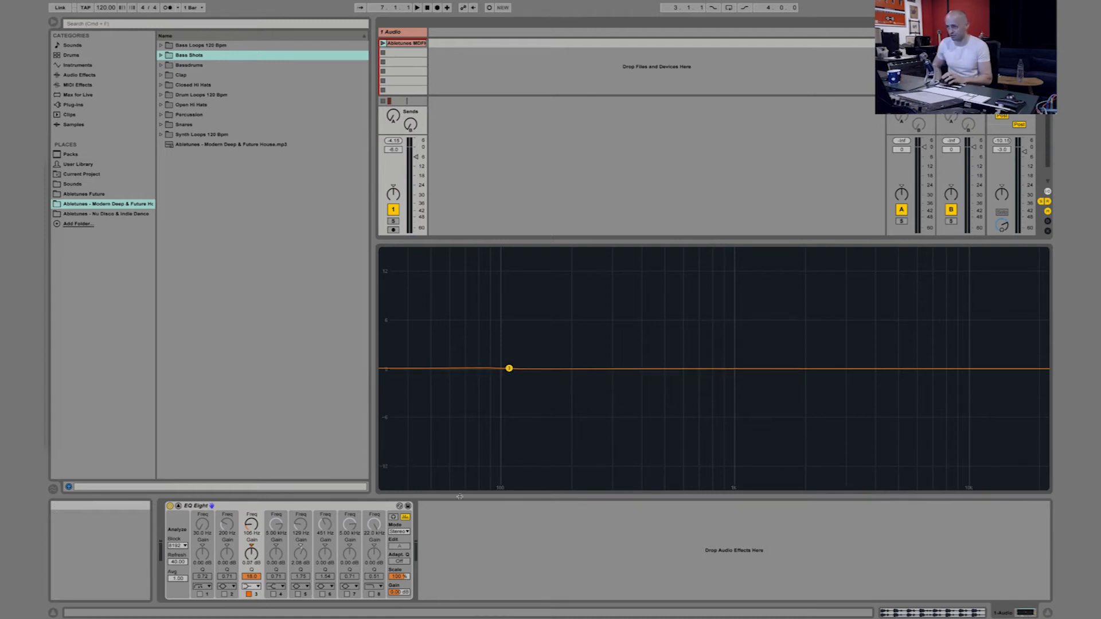
left_click_drag(509, 368, 508, 362)
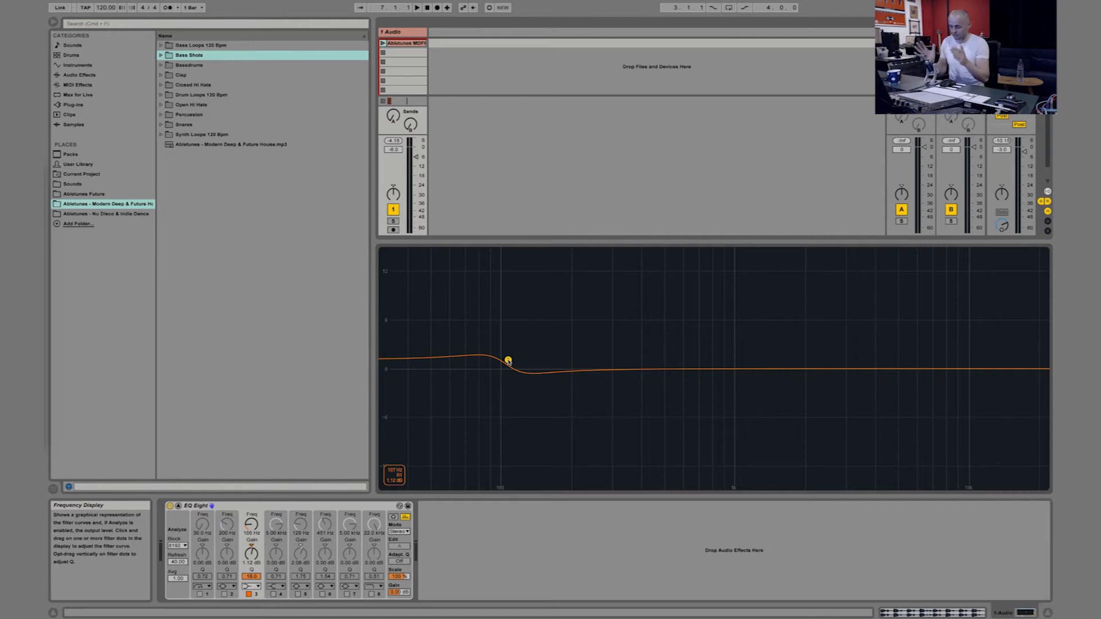
Turn on filter 1 as a low cut beside filter 3's shelf and move it to about 34.5 Hz.
left_click(199, 594)
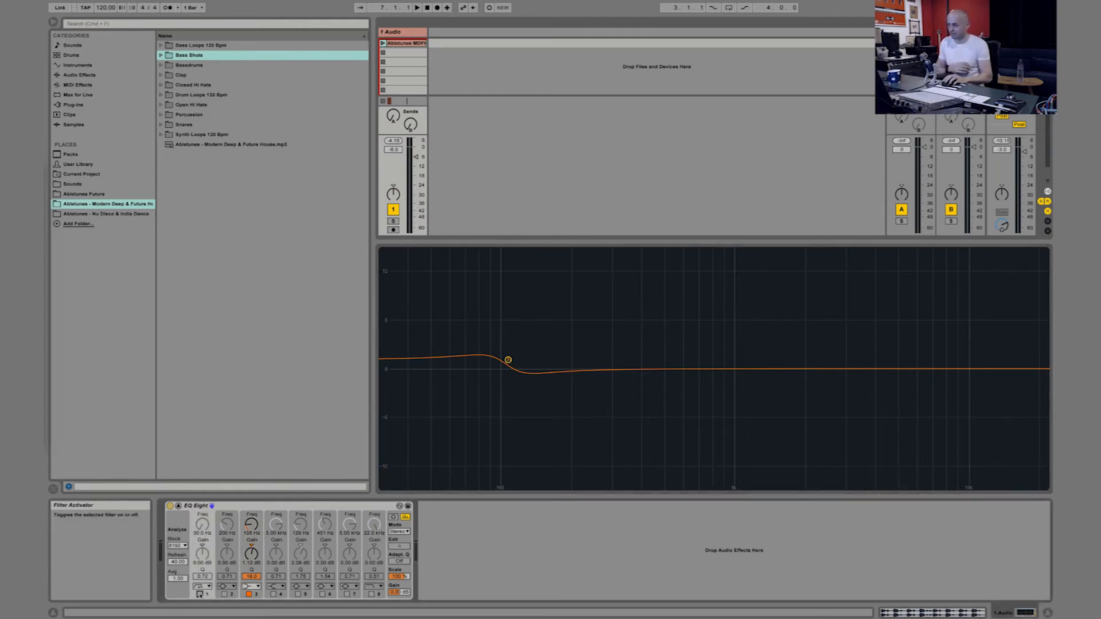
left_click_drag(381, 397, 396, 405)
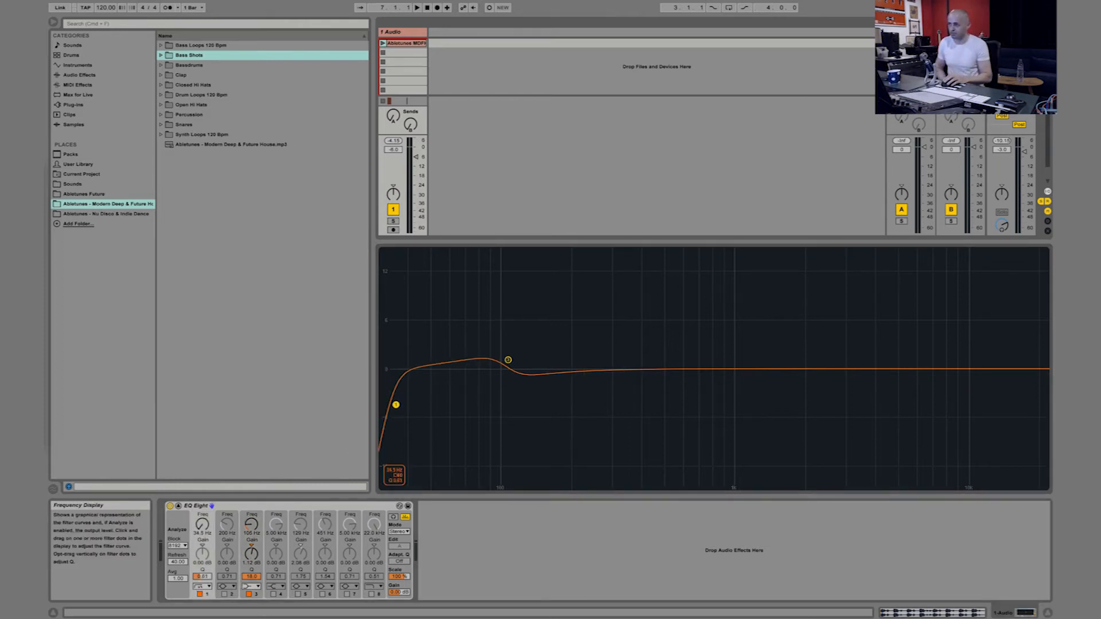
Move filter 3's low shelf to about 96 Hz and raise its boost to about 1.9 dB with the loop playing.
left_click_drag(508, 360, 507, 357)
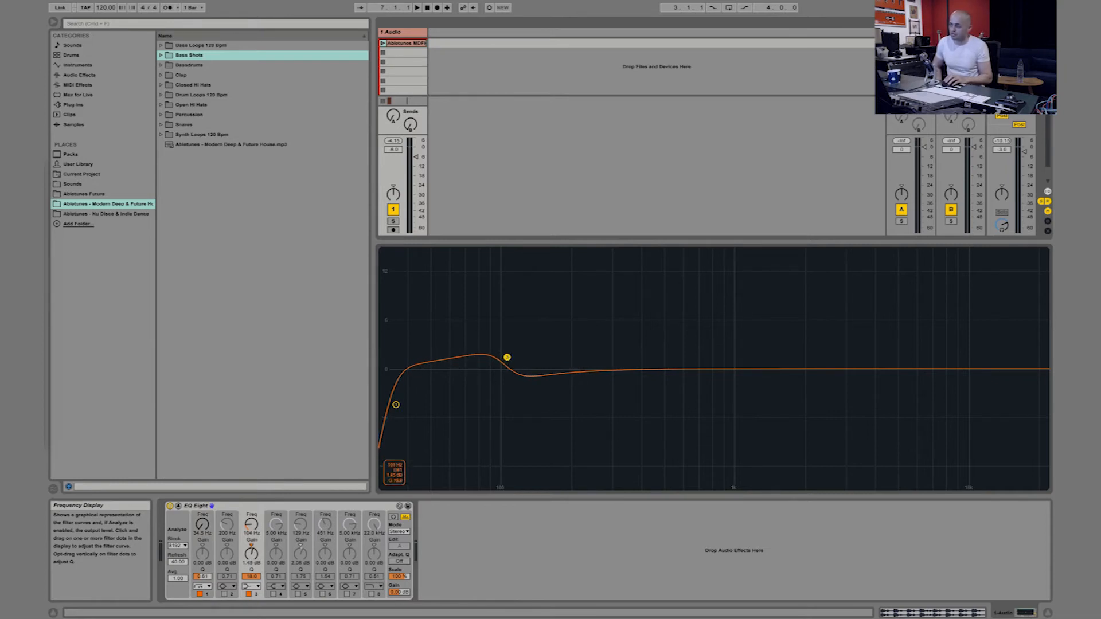
mouse_move(507, 357)
left_mouse_down()
mouse_move(590, 357)
mouse_move(497, 357)
left_mouse_up()
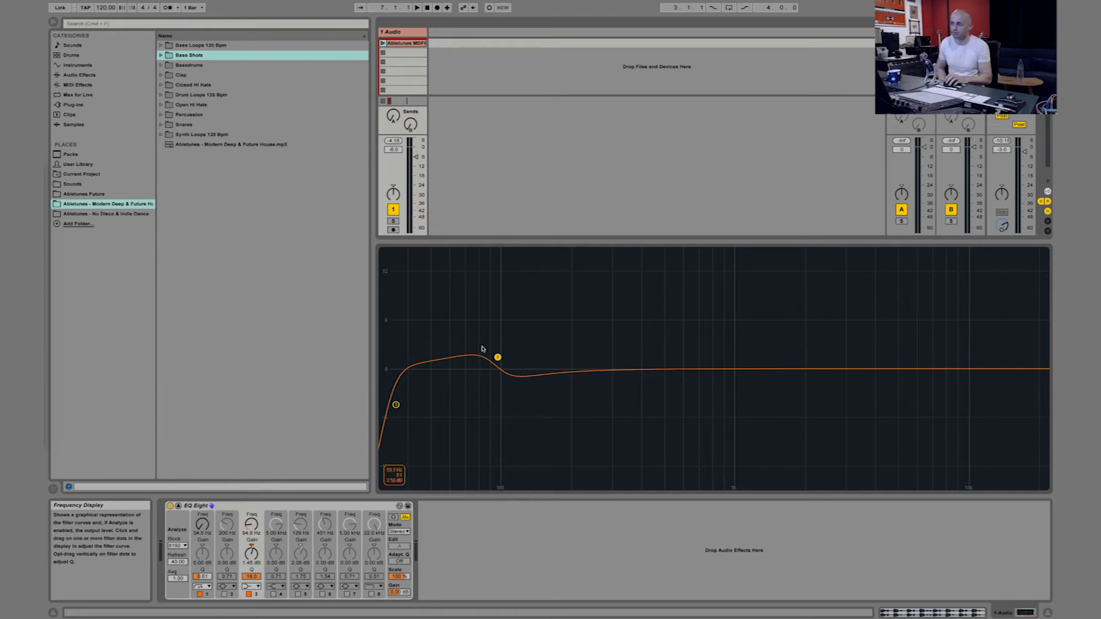
key("space")
left_click_drag(498, 358, 499, 352)
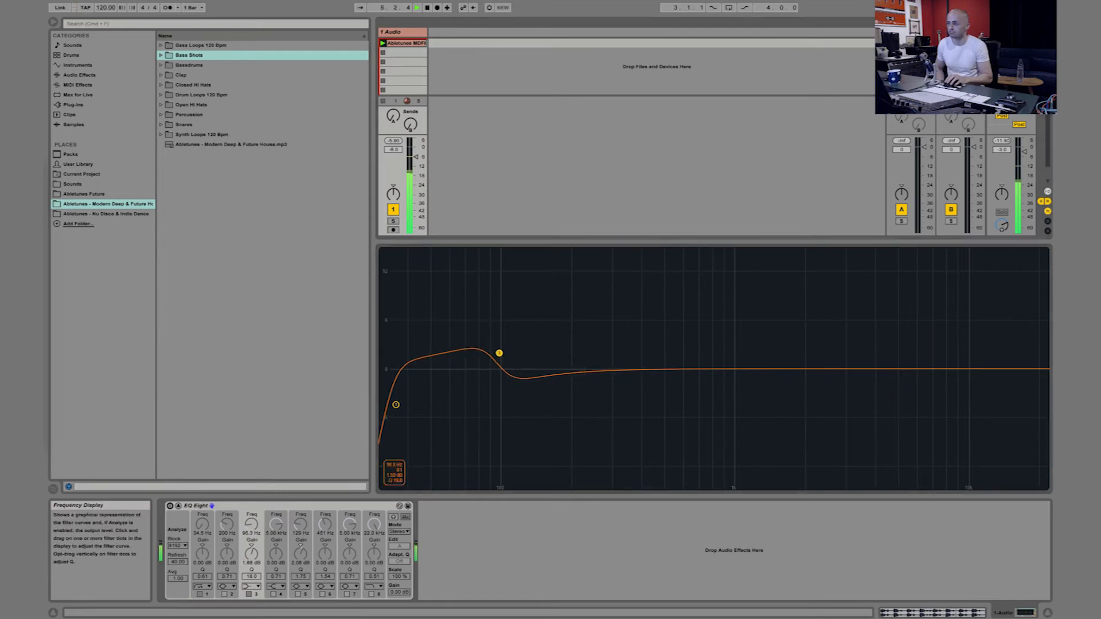
Move filter 3's low shelf to about 122 Hz with a 2.11 dB boost, switching the EQ off and on to compare.
left_click(170, 505)
left_click_drag(499, 353, 522, 352)
left_click(170, 506)
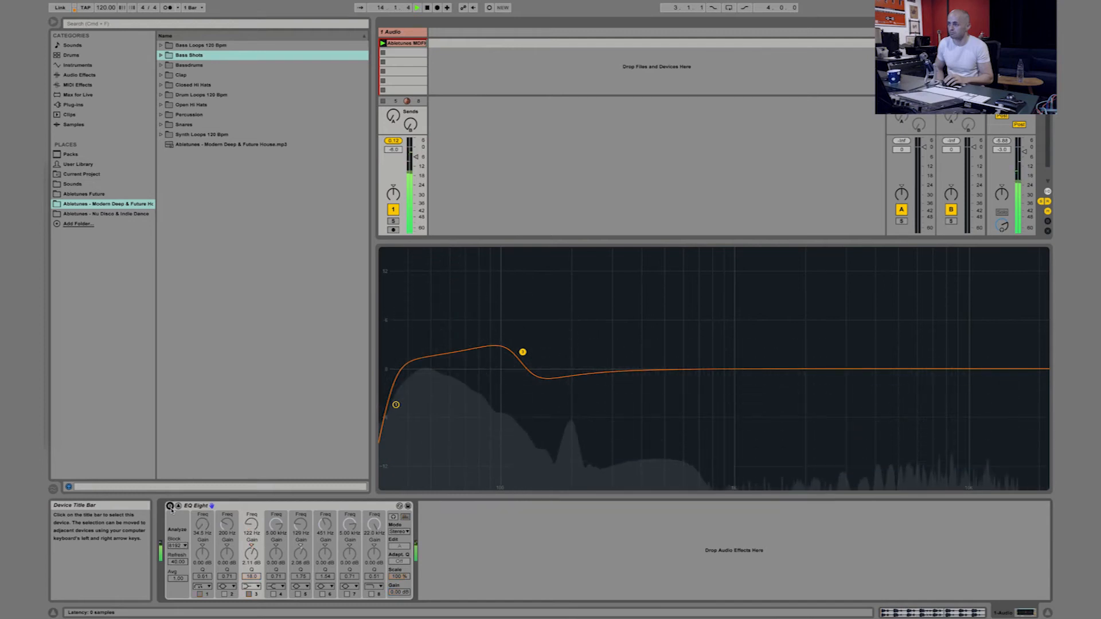
left_click(170, 506)
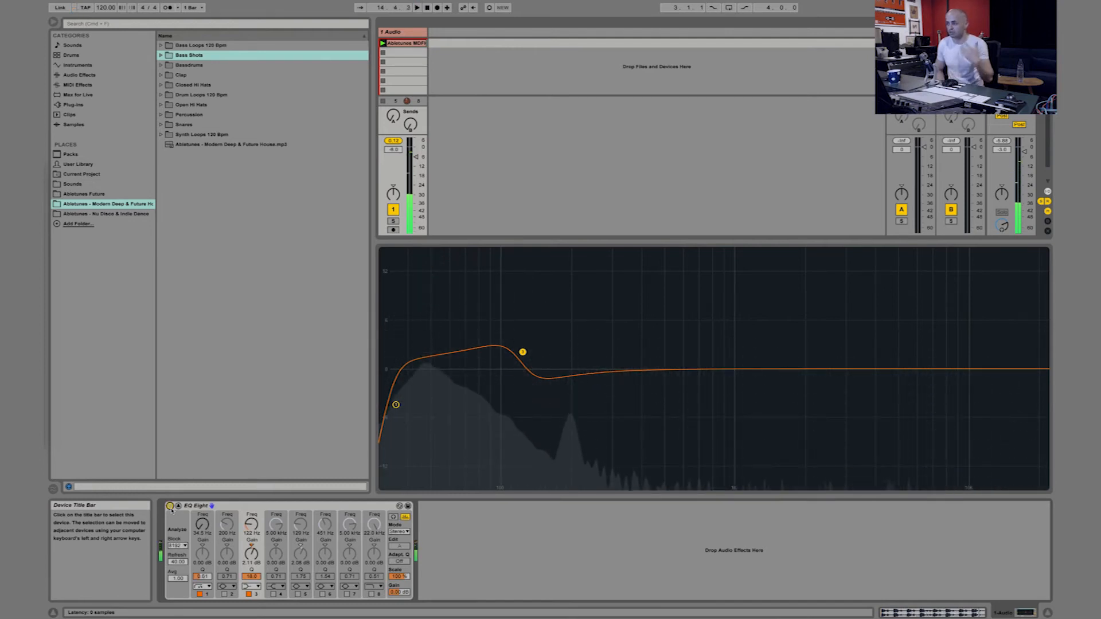
Bring filter 3's low shelf back to about 108 Hz with a boost of about 1.38 dB.
left_click_drag(564, 339, 527, 399)
left_click_drag(523, 352, 533, 397)
left_click_drag(510, 331, 511, 359)
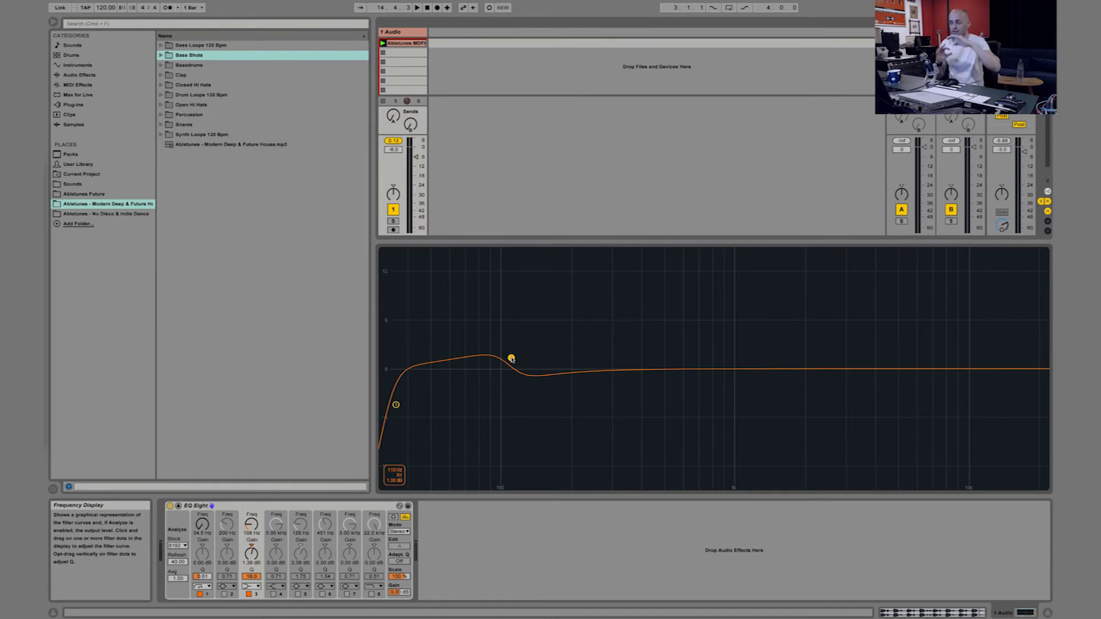
left_click_drag(562, 351, 506, 409)
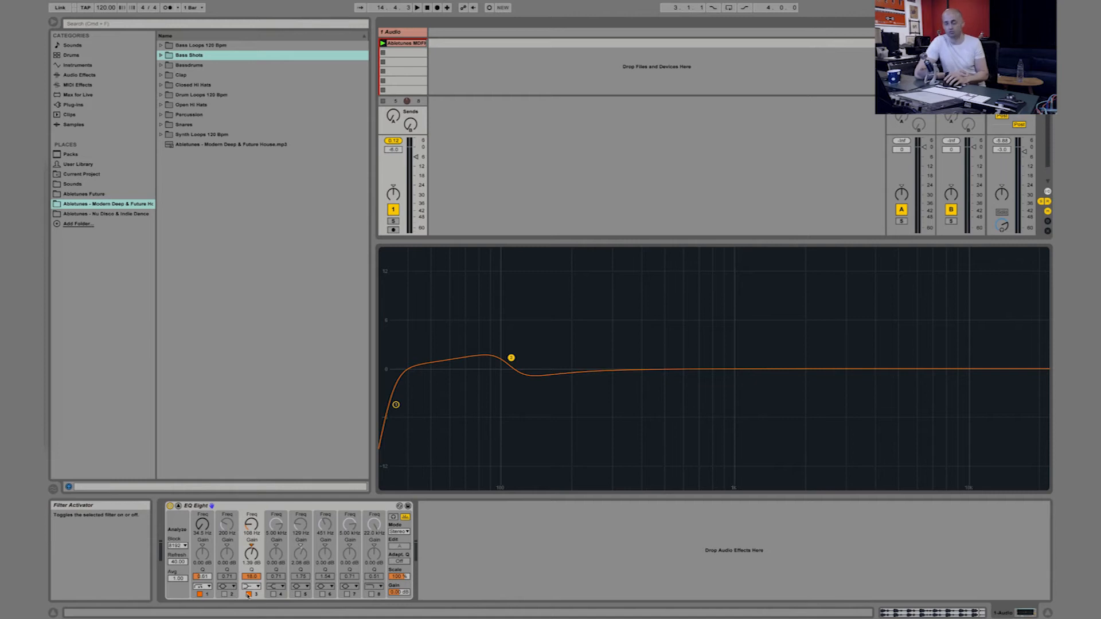
Switch filter 3 to bell mode, turn on filter 2 at about 74 Hz, and move filter 3 to about 111 Hz.
left_click(252, 586)
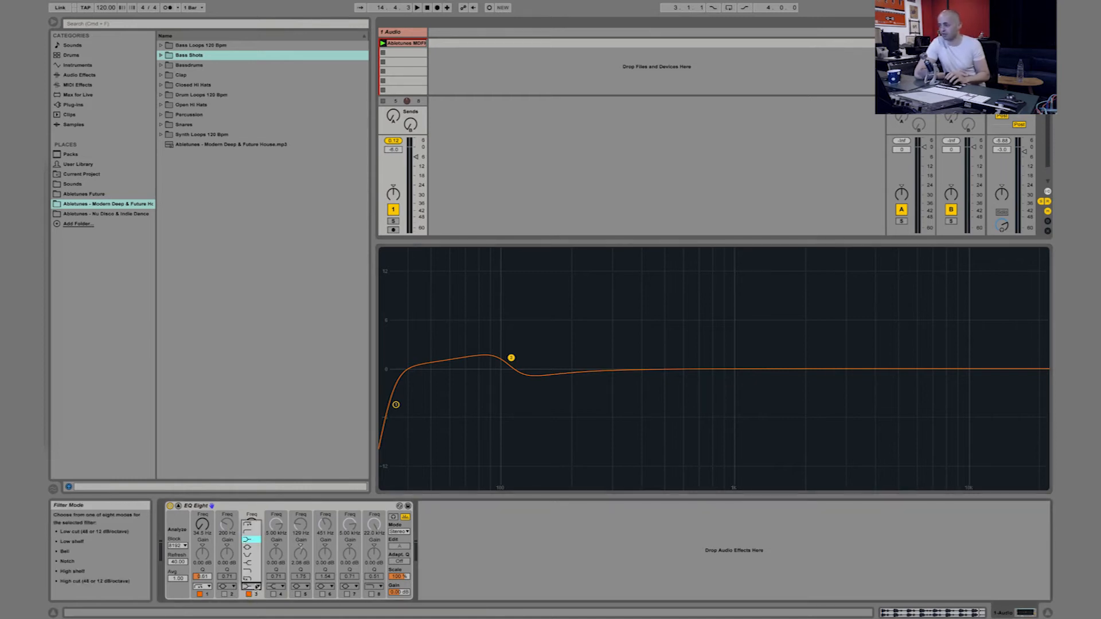
left_click(250, 546)
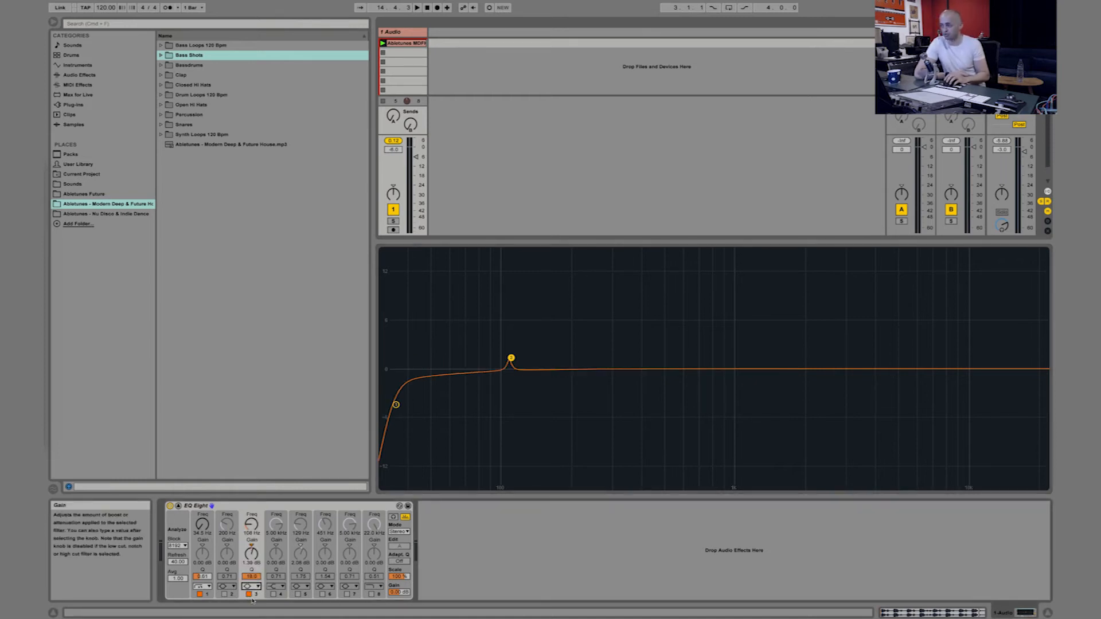
left_click(224, 595)
left_click(224, 595)
left_click(224, 595)
left_click_drag(572, 369, 513, 359)
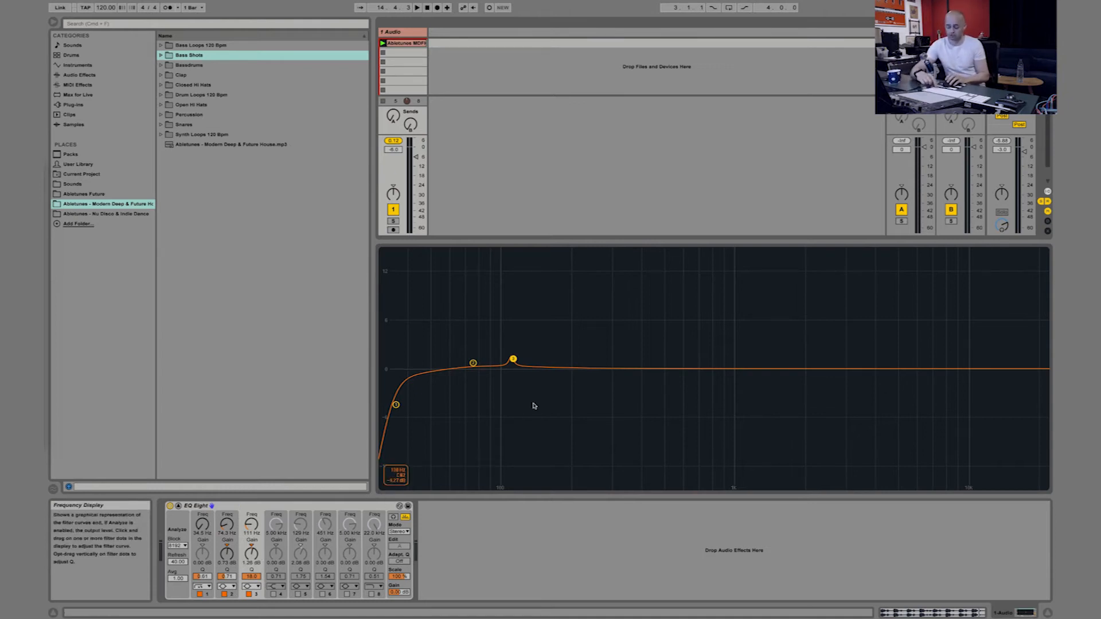
Boost filter 2 about 2.8 dB near 75 Hz and cut filter 3 about 3.3 dB near 191 Hz, then play the loop.
left_click_drag(513, 359, 477, 351)
left_click_drag(521, 386, 568, 394)
key("space")
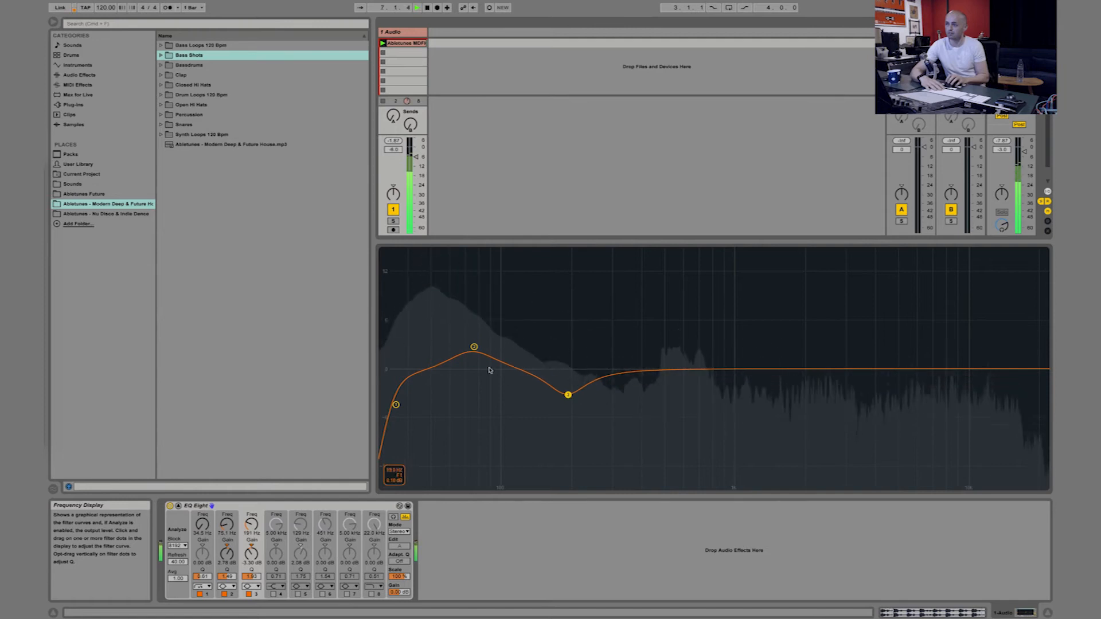
Move filter 2 to about 53.9 Hz with a 3.04 dB boost and reduce filter 3's cut to about 1.85 dB near 189 Hz.
left_click_drag(474, 347, 440, 345)
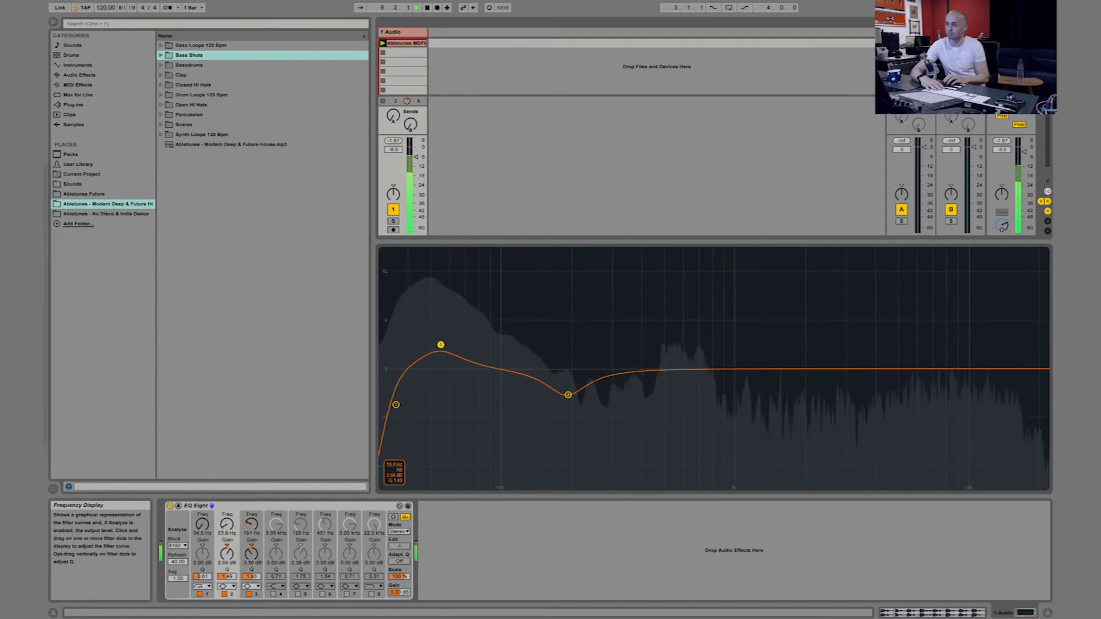
left_click_drag(571, 396, 568, 383)
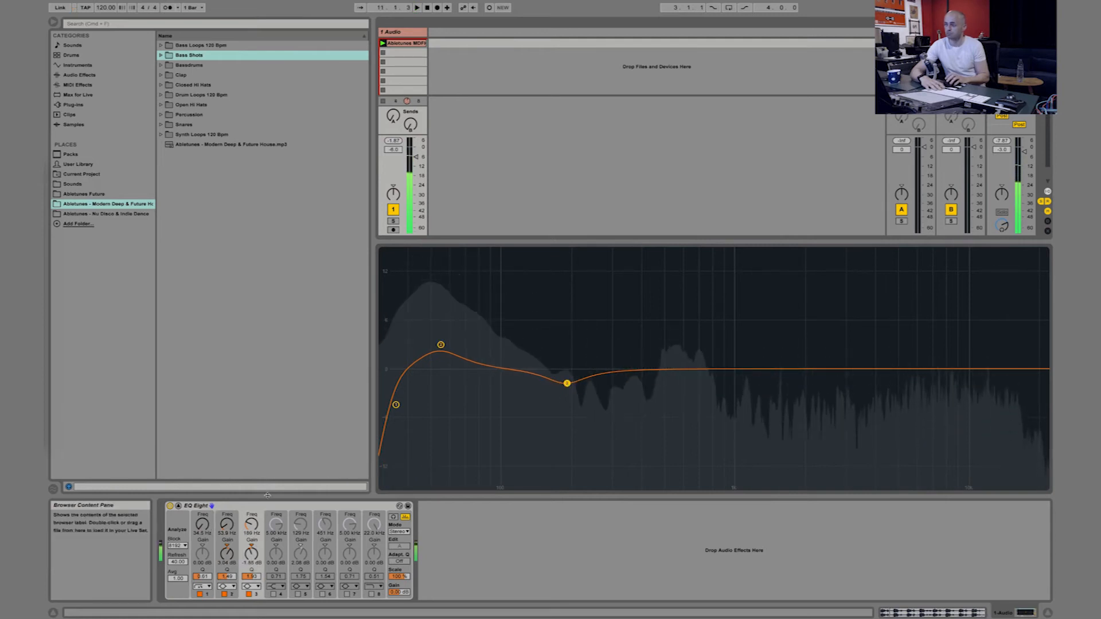
Restart the loop and toggle the EQ's bypass to compare the sound with and without it.
key("space")
left_click(170, 506)
key("space")
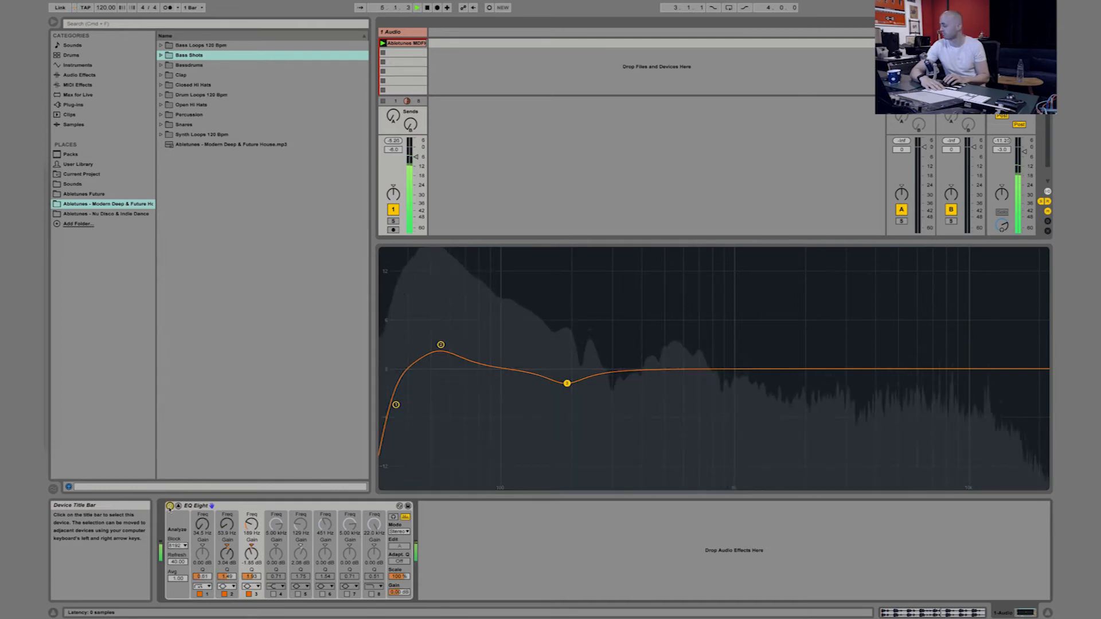
key("space")
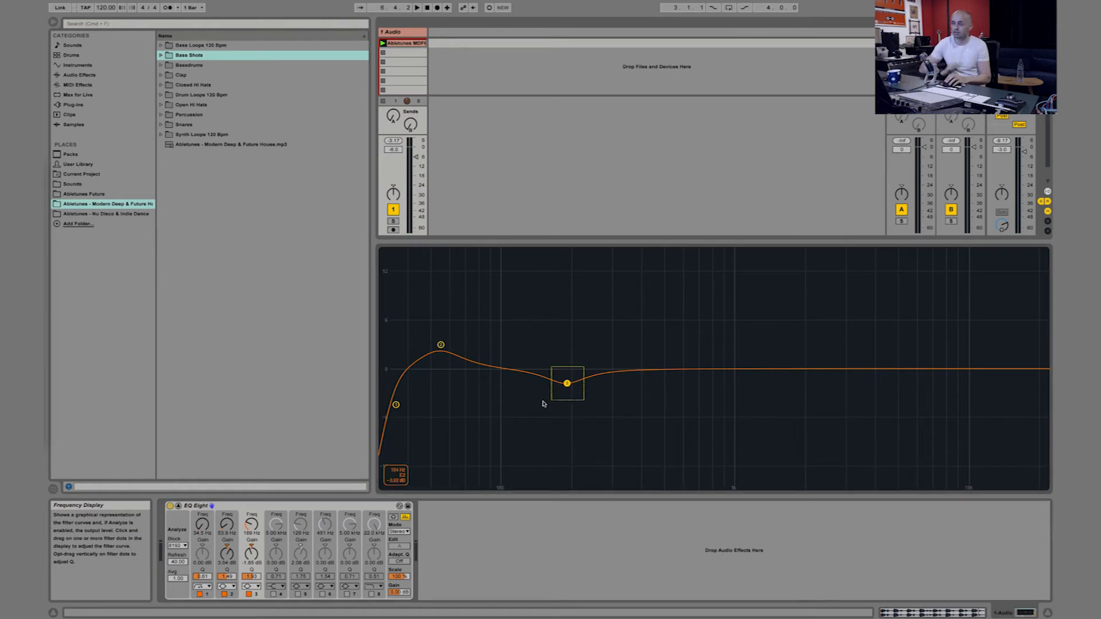
Turn off filters 2 and 3 and lower filter 1's low cut to 30.0 Hz.
left_click(441, 344)
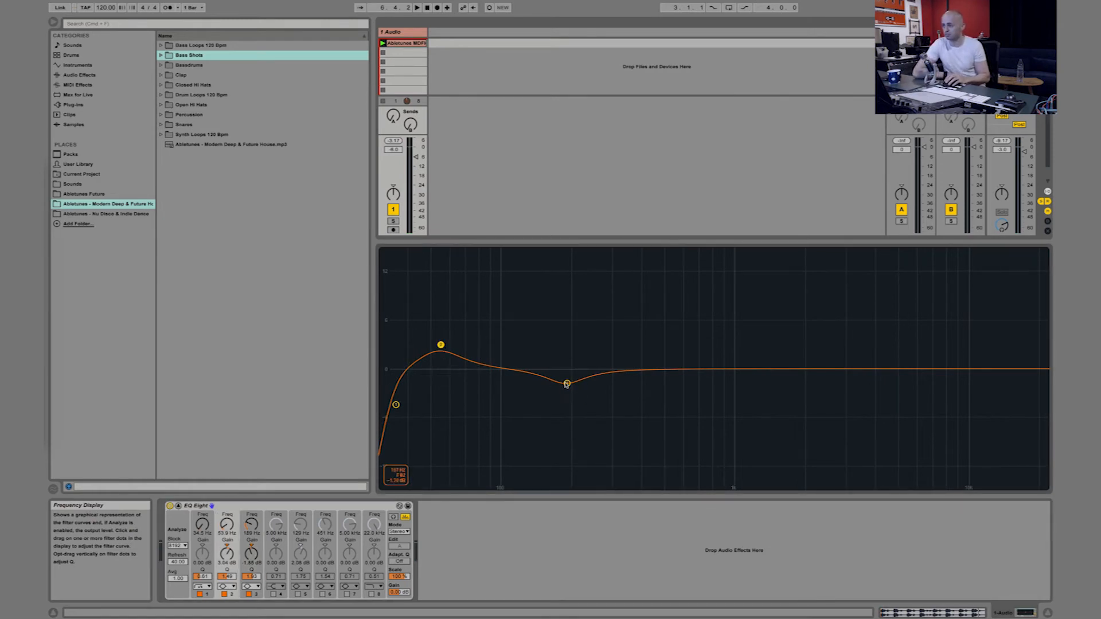
left_click(224, 594)
left_click(249, 594)
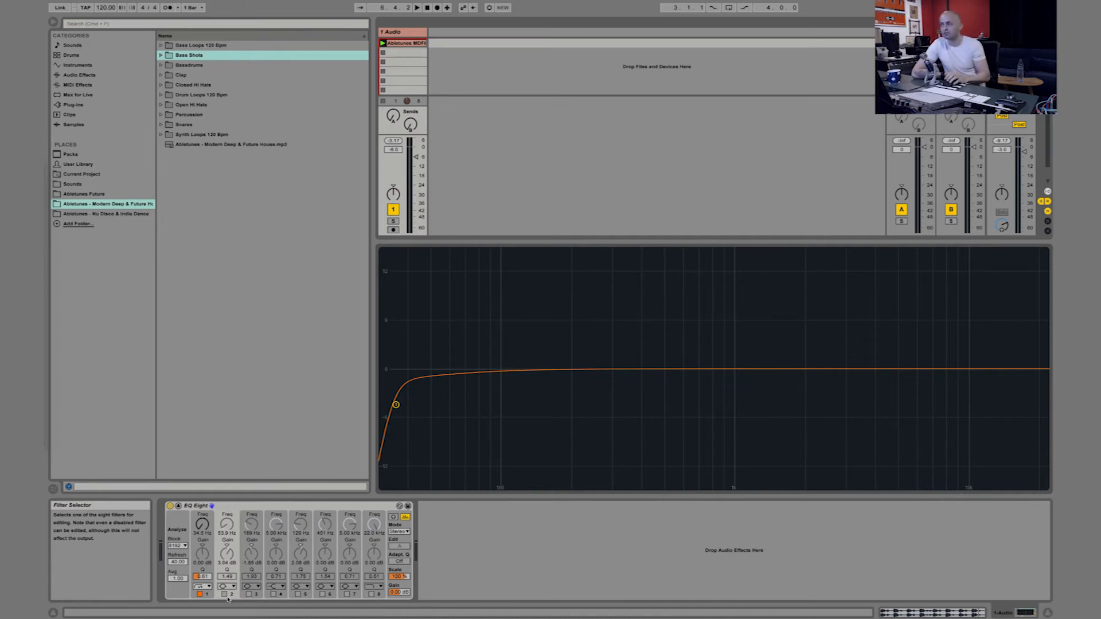
left_click_drag(397, 405, 382, 398)
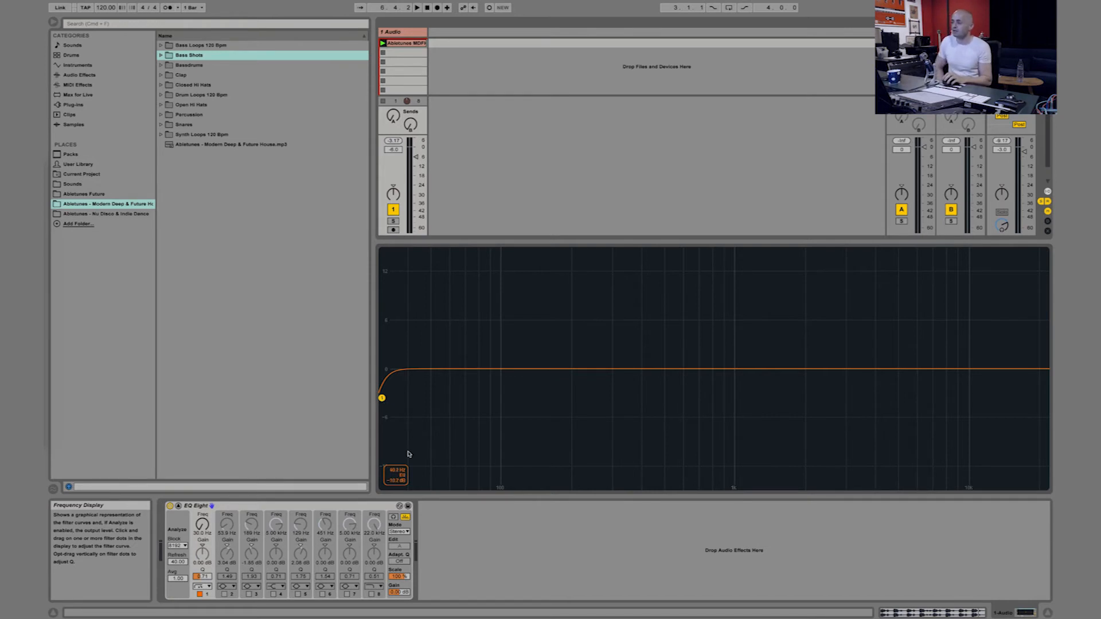
Turn filter 3 back on as a narrow bell with Q about 15.8 and move it to about 352 Hz with a 3.11 dB boost.
left_click(252, 586)
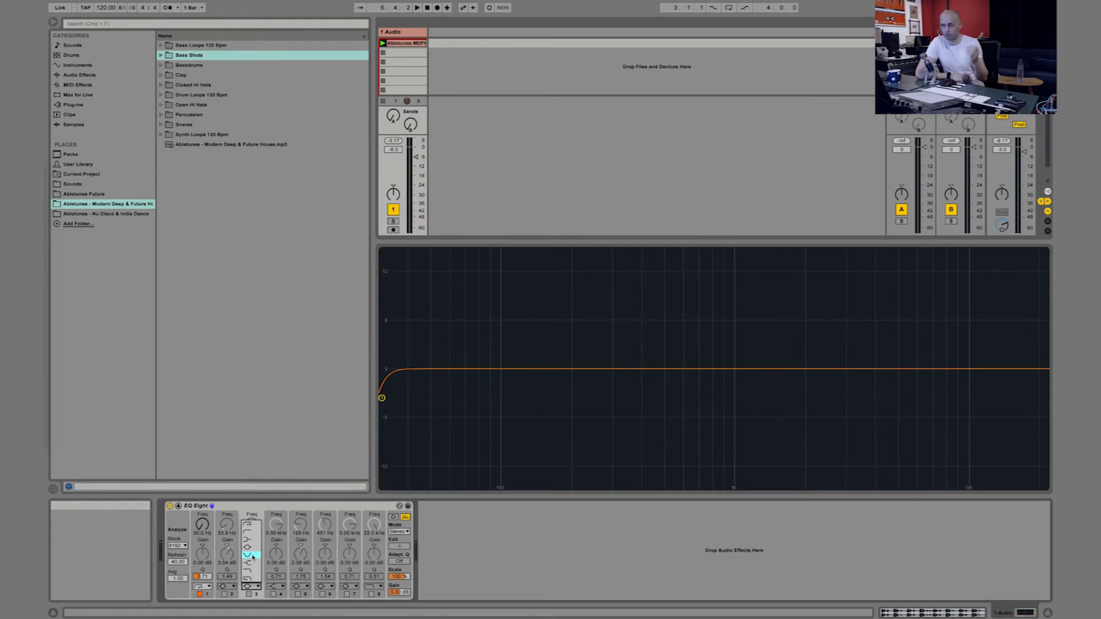
left_click(418, 562)
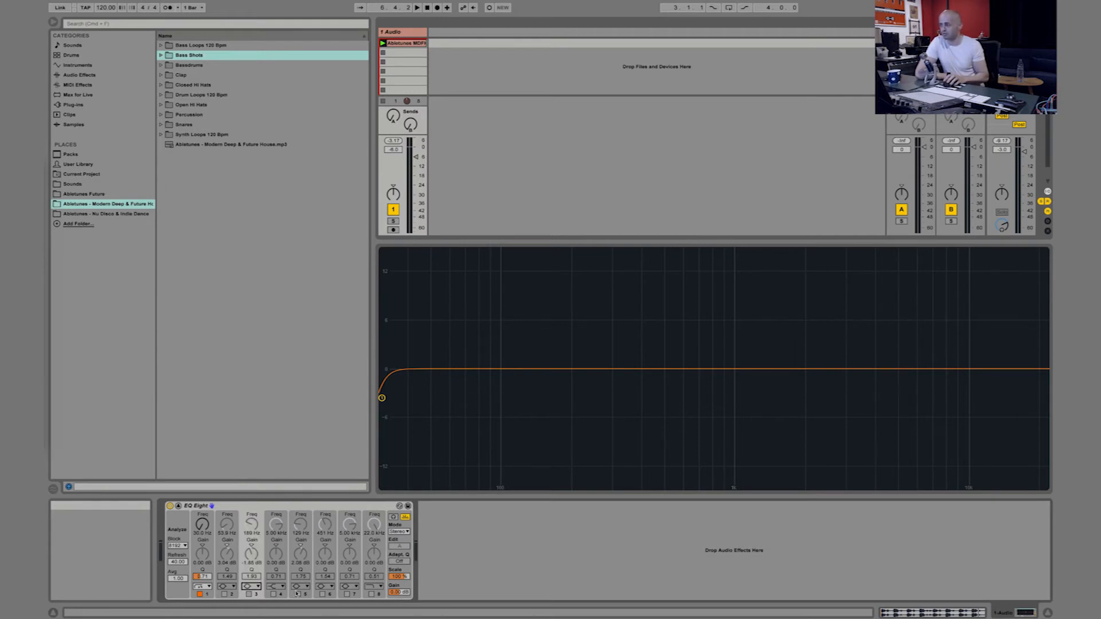
left_click(249, 594)
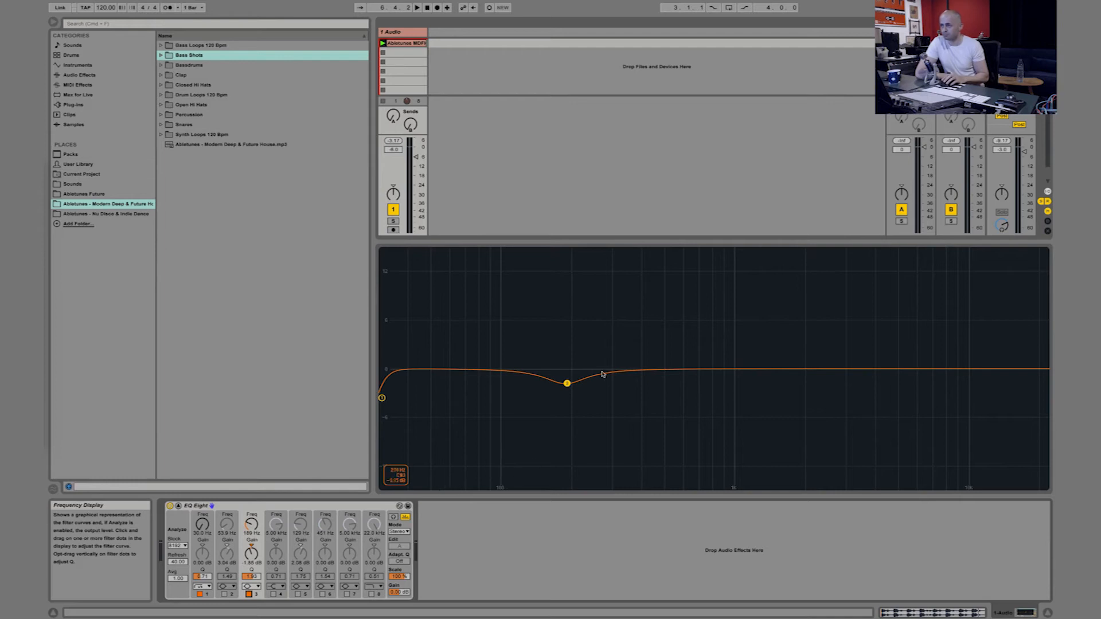
left_click_drag(567, 383, 601, 384)
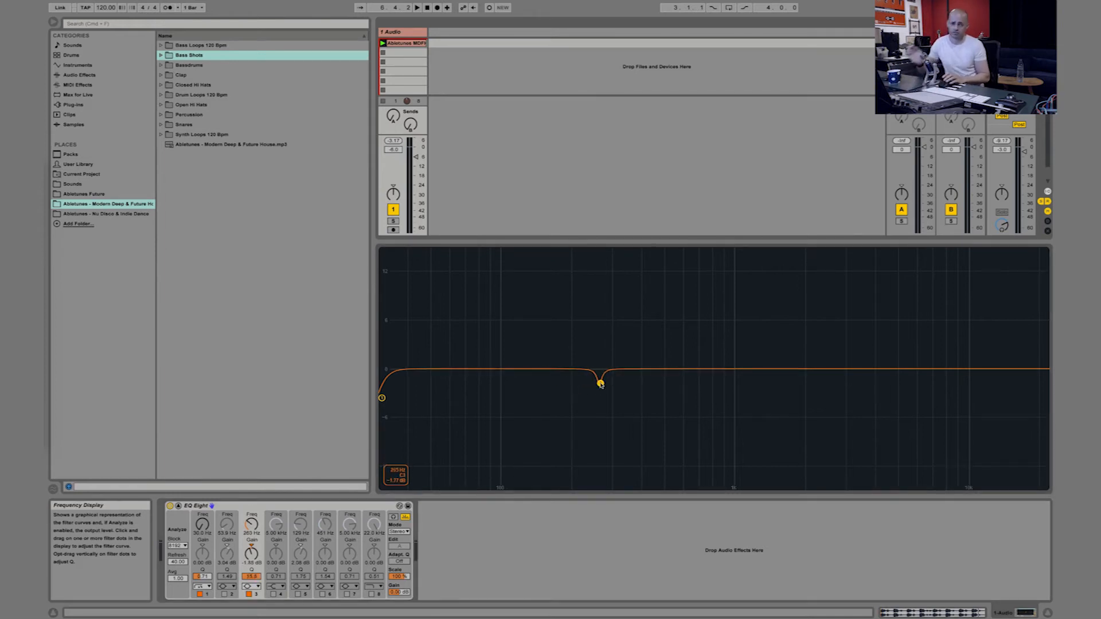
left_click_drag(600, 383, 629, 344)
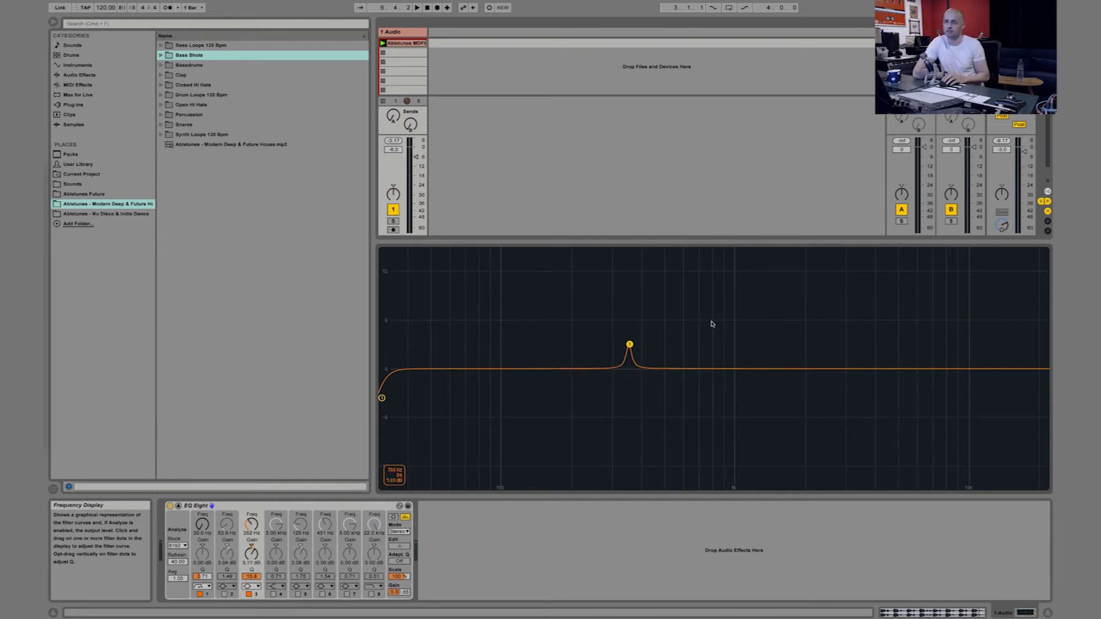
left_click_drag(734, 325, 941, 445)
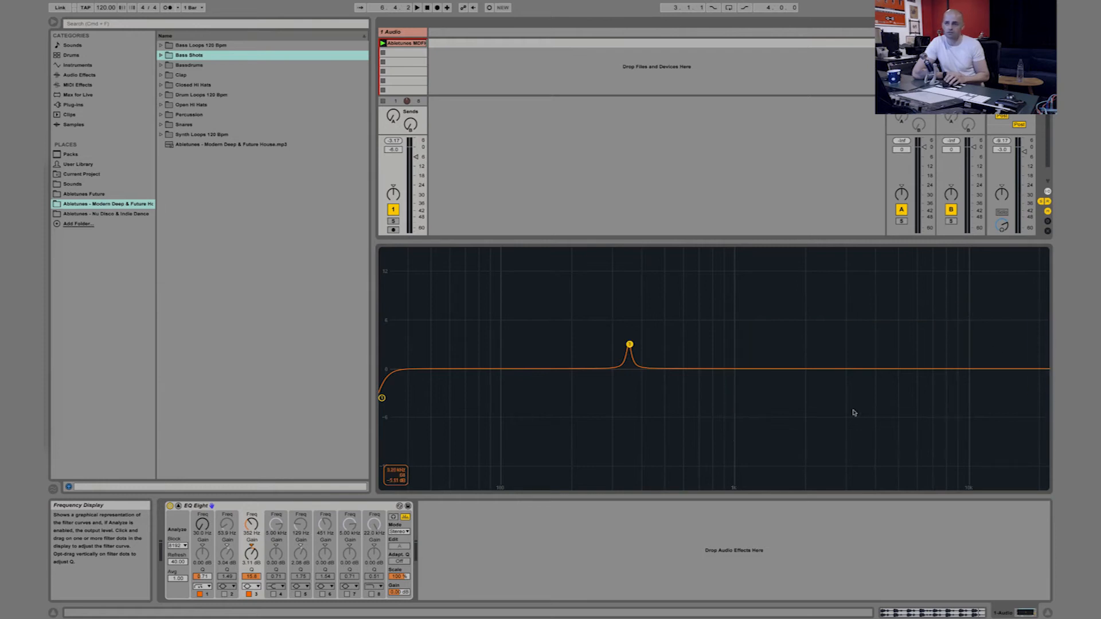
left_click_drag(737, 335, 946, 435)
left_click_drag(640, 296, 356, 433)
left_click_drag(725, 329, 922, 426)
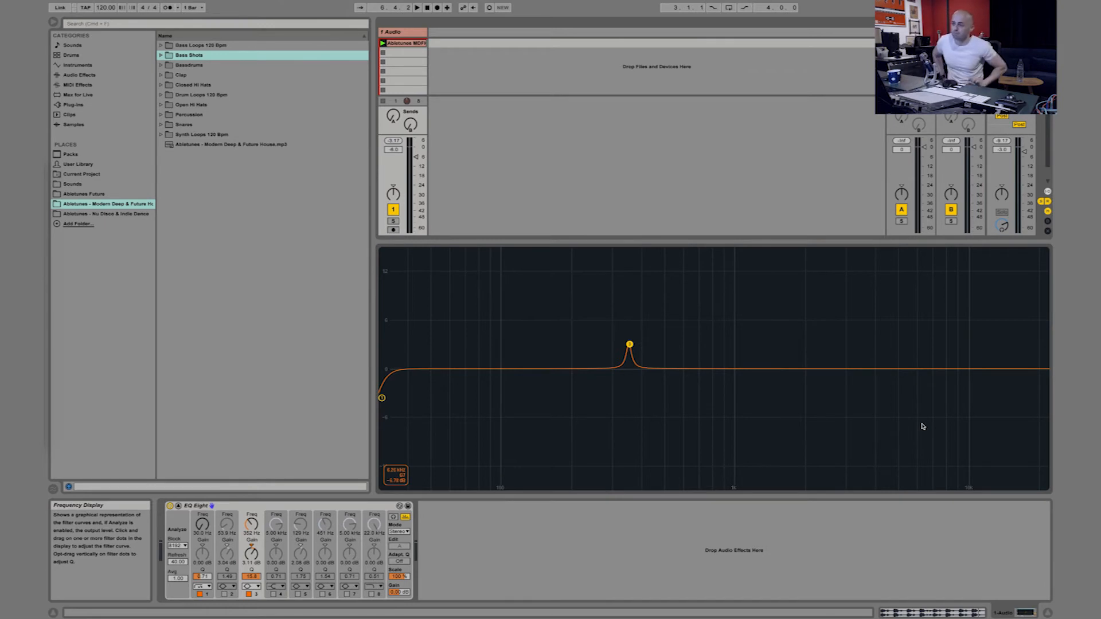
left_click_drag(709, 338, 949, 414)
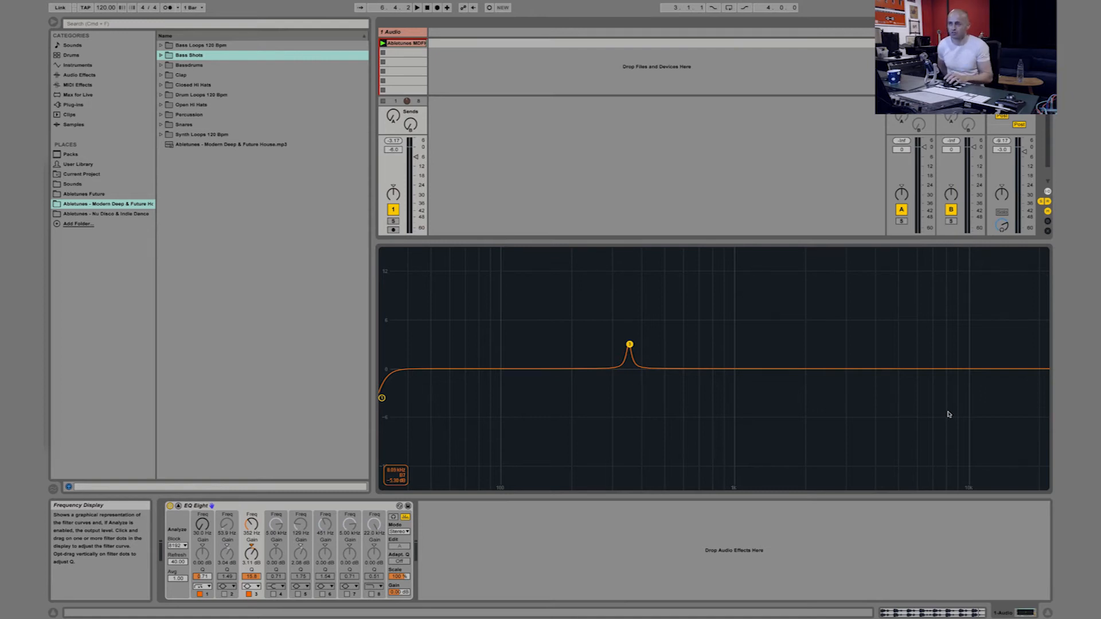
left_click_drag(703, 328, 945, 428)
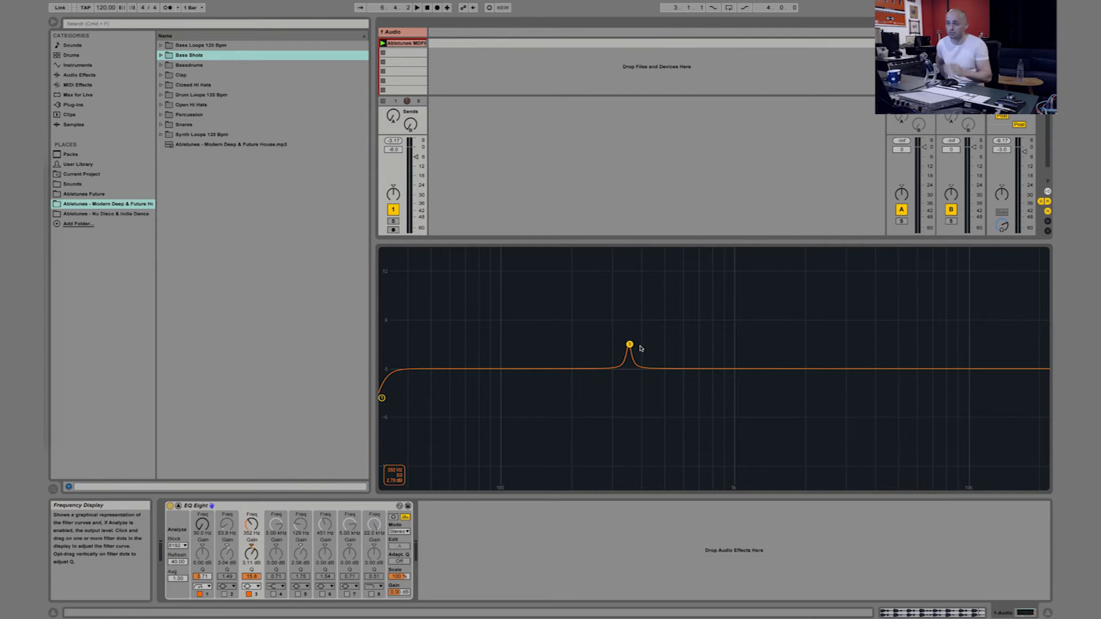
Move filter 3's narrow bell up to about 1.79 kHz, then flatten it to about 0.2 dB near 1.55 kHz.
left_click_drag(629, 344, 794, 336)
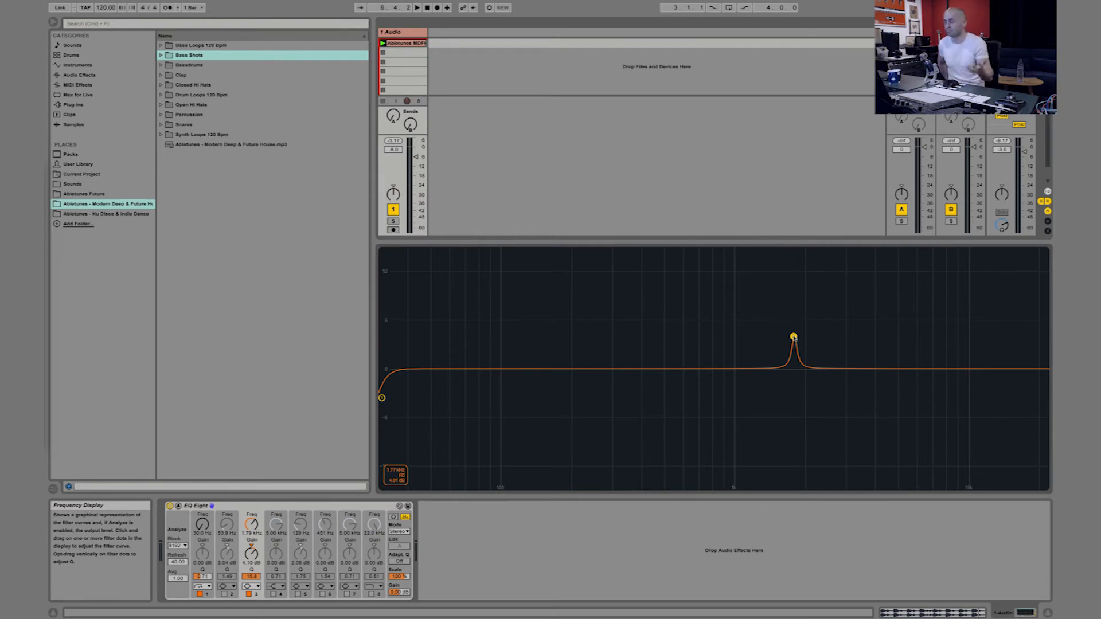
left_click_drag(794, 337, 779, 367)
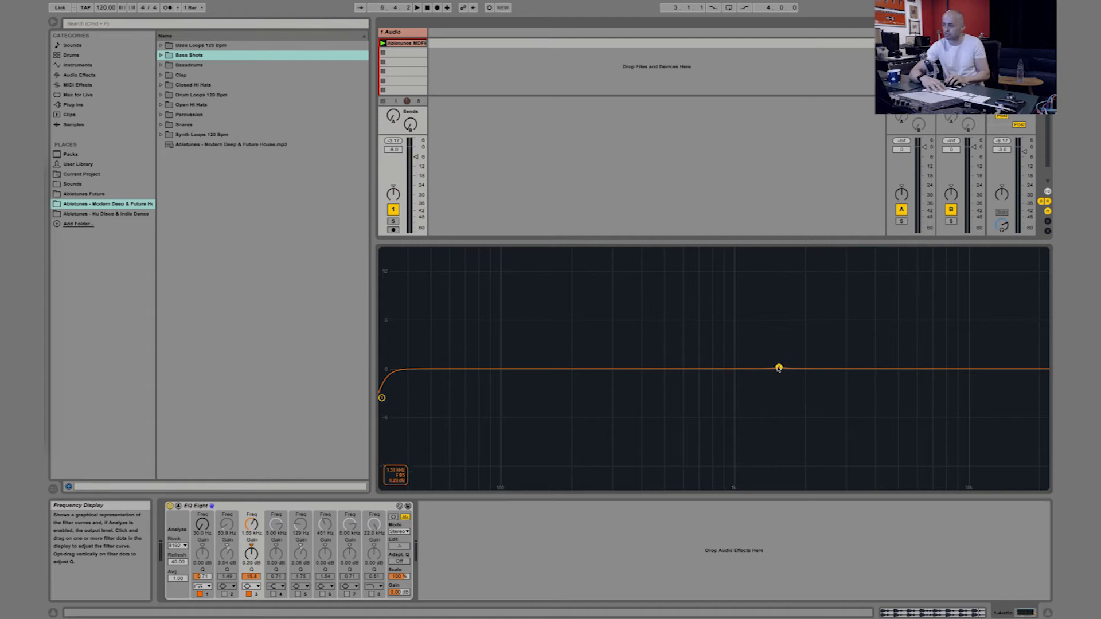
left_click(255, 586)
left_click(256, 586)
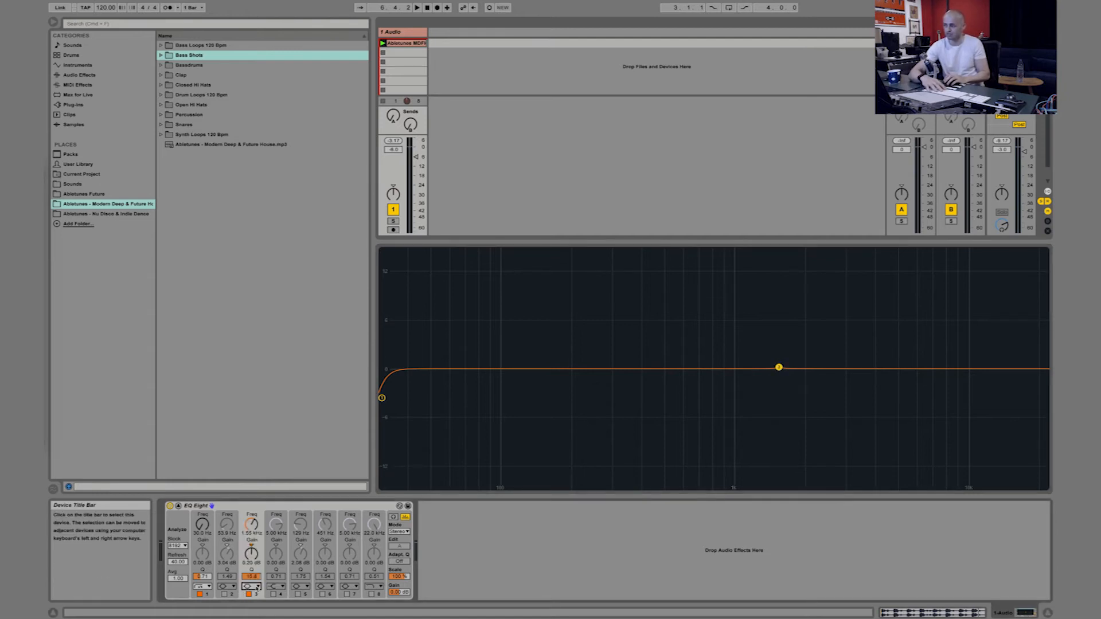
Play the loop while raising filter 3's narrow bell to a boost of about 13.7 dB near 2.23 kHz.
key("space")
left_click_drag(778, 367, 817, 260)
key("space")
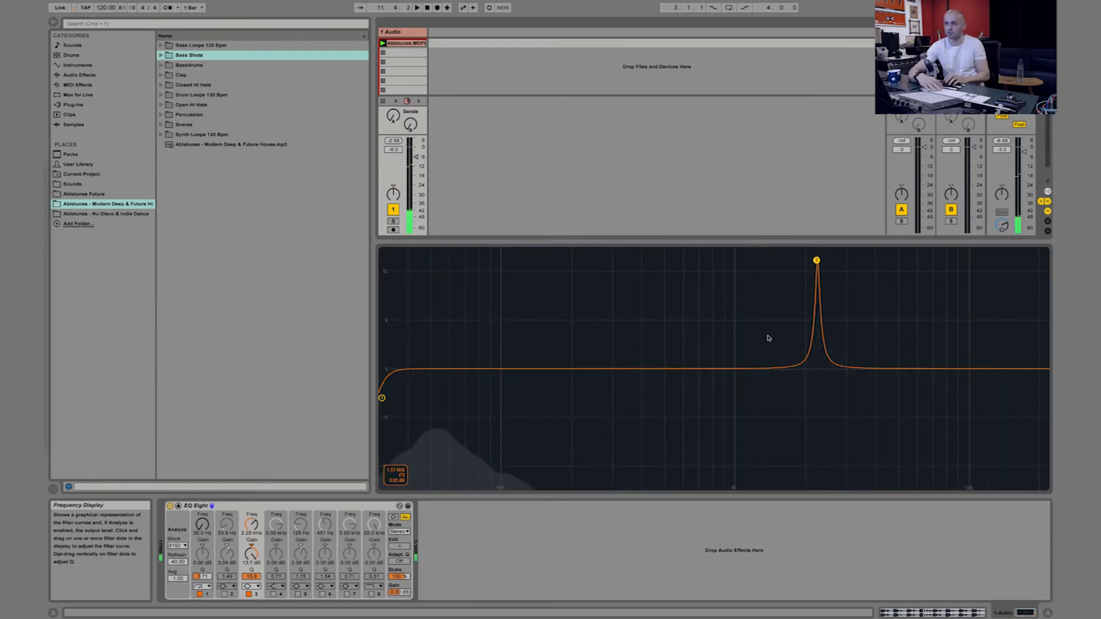
Widen filter 3's bell to a Q of about 3 with a 14.7 dB boost at about 2.30 kHz, and audition the loop.
mouse_move(816, 260)
left_mouse_down()
mouse_move(816, 282)
mouse_move(829, 253)
mouse_move(819, 253)
left_mouse_up()
key("space")
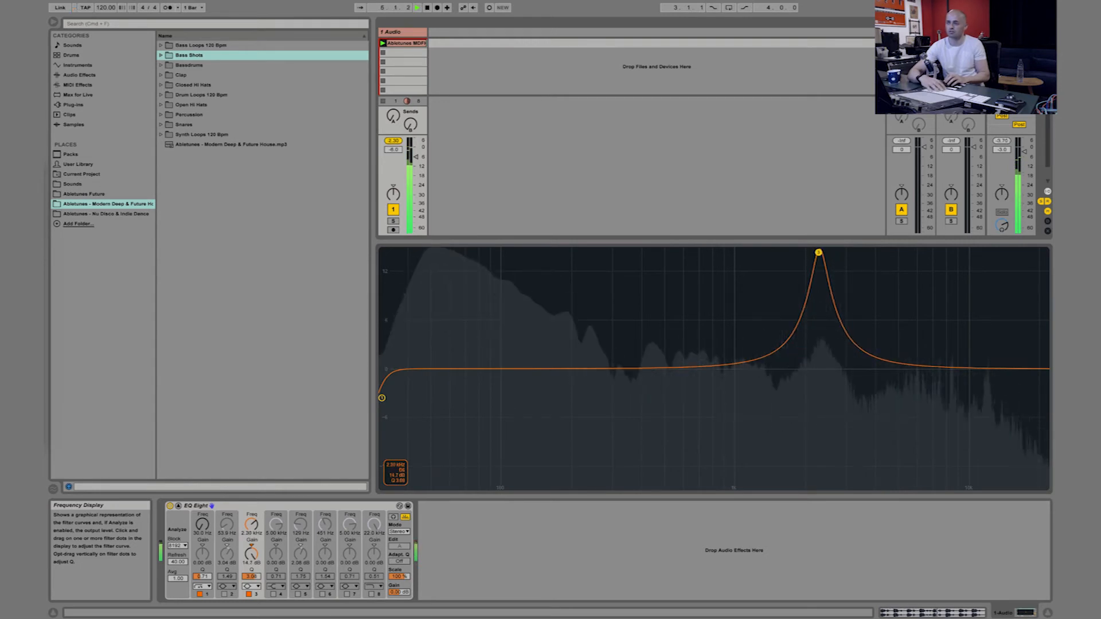
key("space")
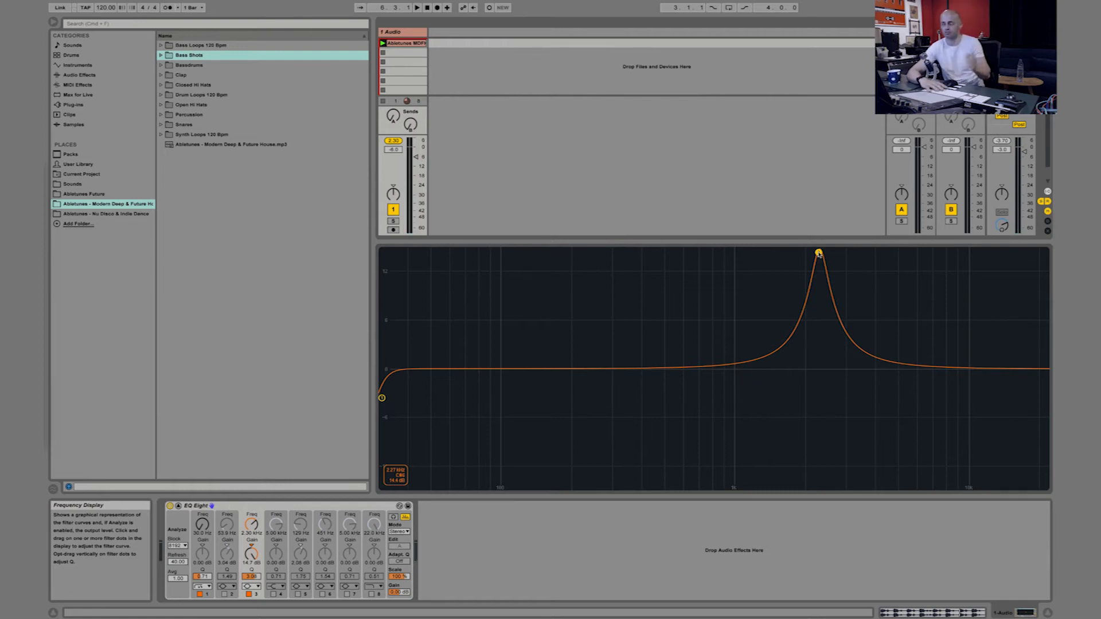
key("space")
key("space")
Turn filter 3's bell into a cut of about 11.6 dB near 2.34 kHz and play the loop to hear it.
left_click_drag(819, 254, 820, 460)
key("space")
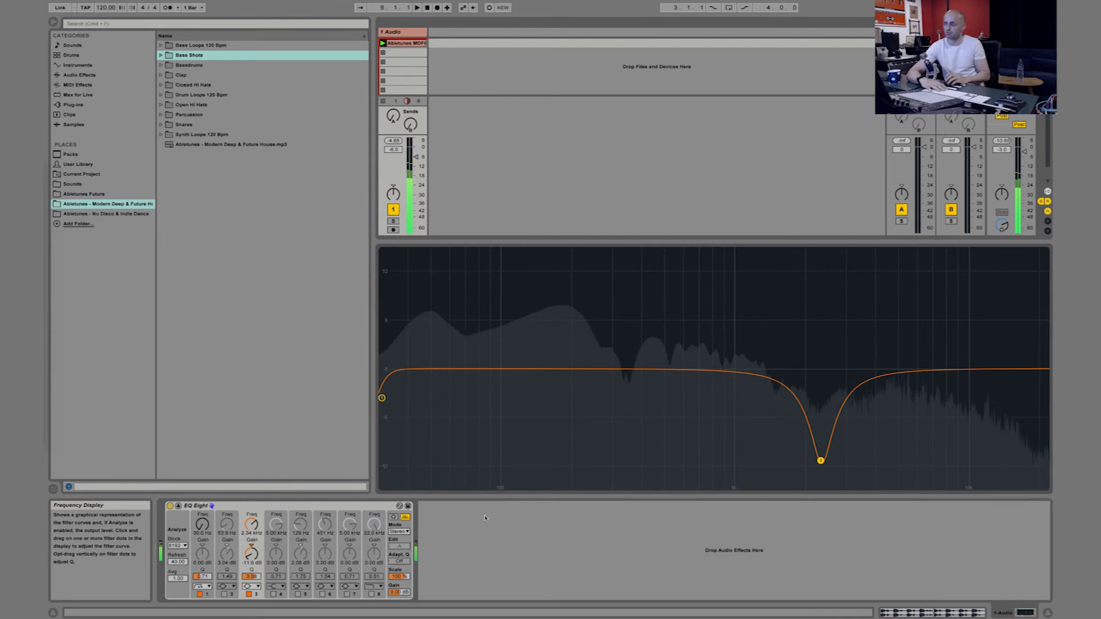
key("space")
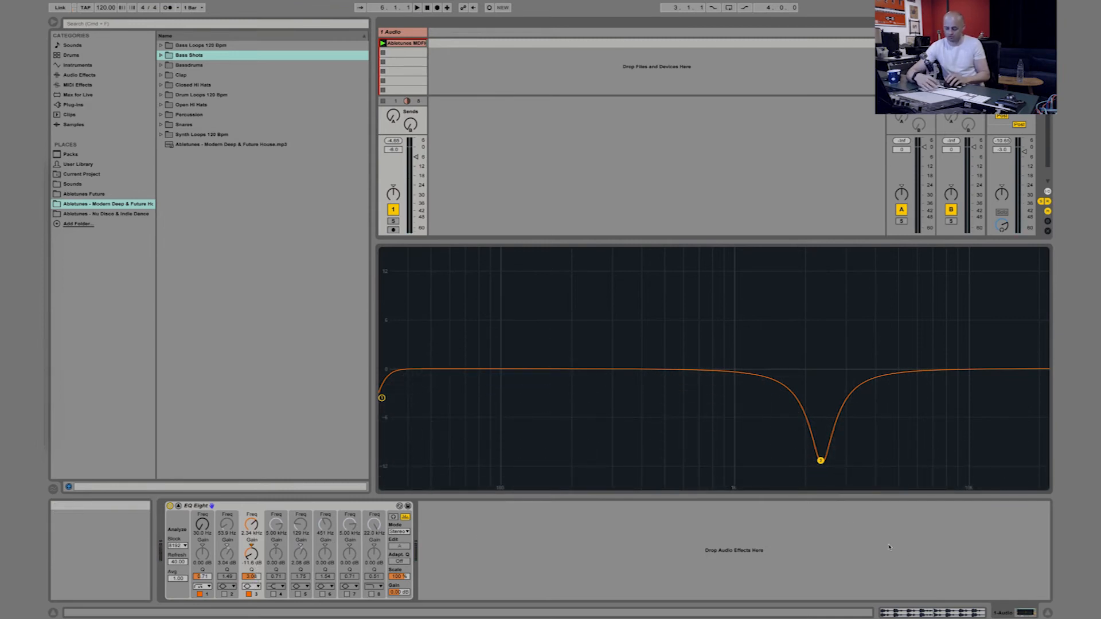
Narrow filter 3's bell to a Q of 18 with a 15 dB cut at about 2.39 kHz, and audition the loop.
left_click_drag(821, 461, 822, 487)
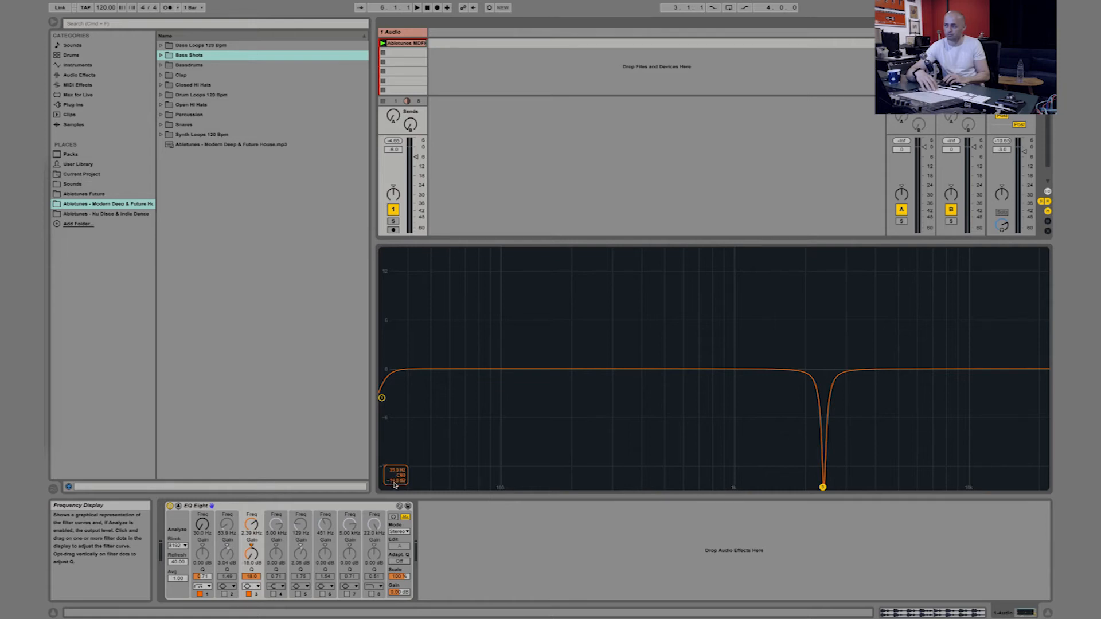
left_click(822, 488)
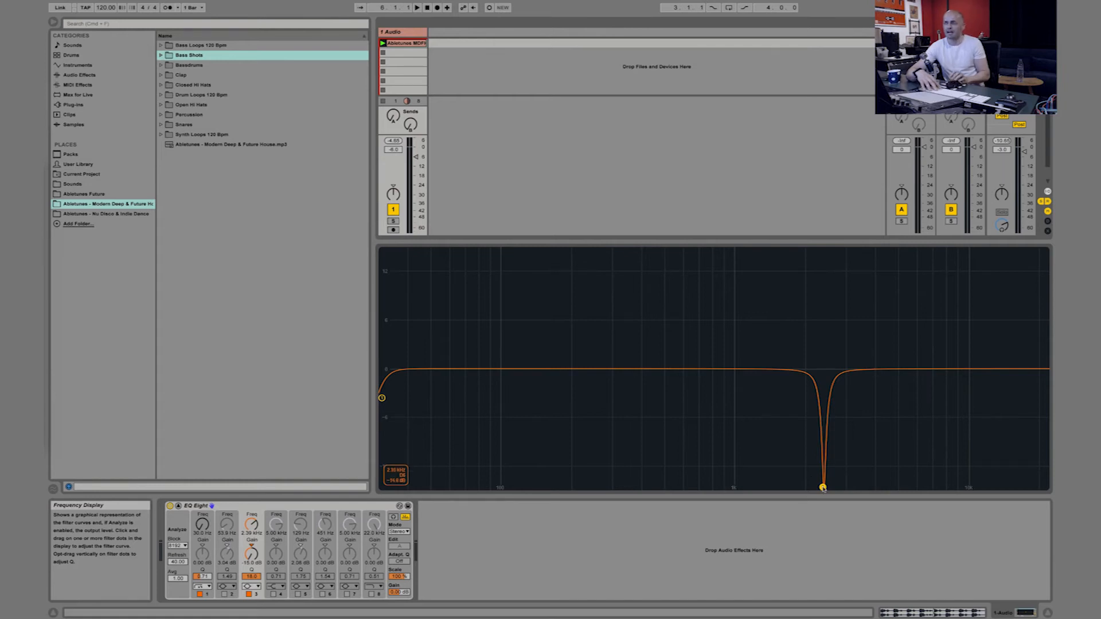
key("space")
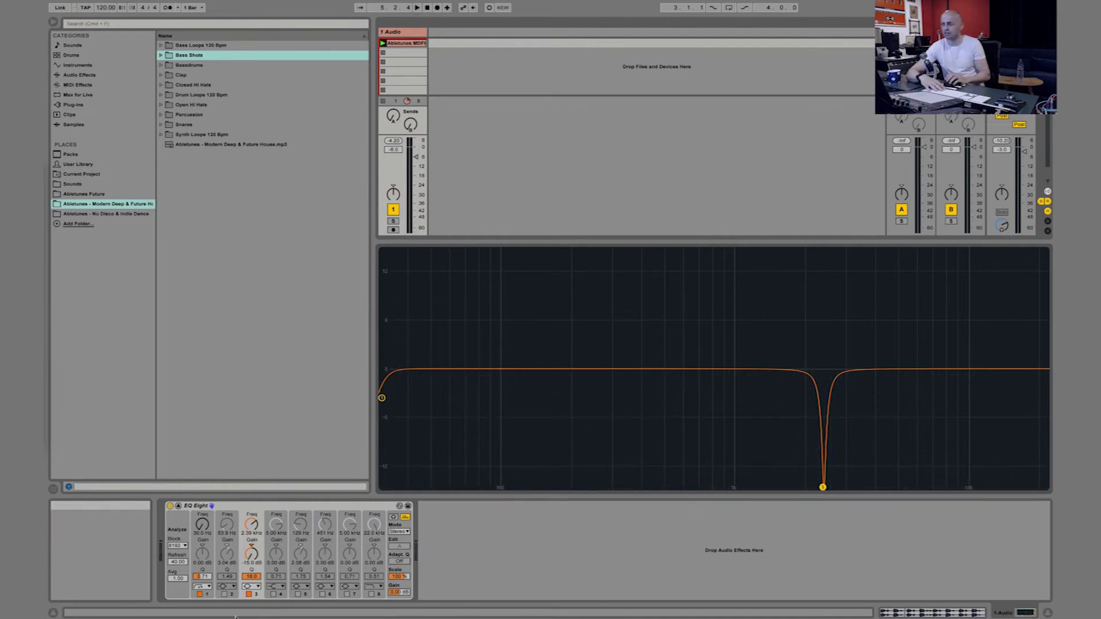
Switch filter 3 to a notch and widen it to a Q of about 2.2.
left_click(255, 587)
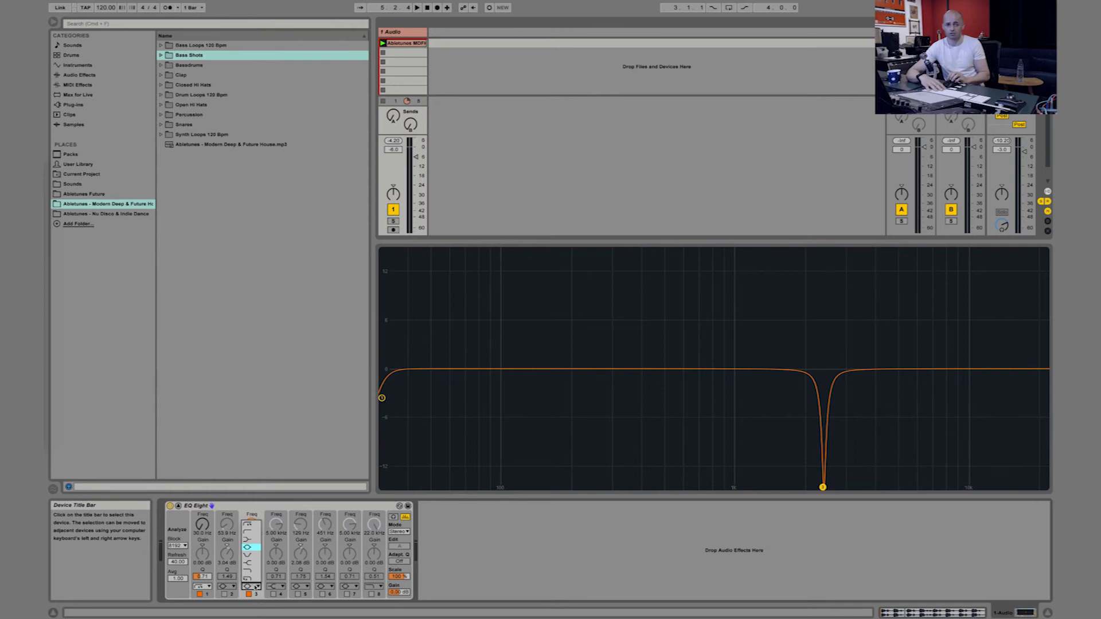
left_click(254, 556)
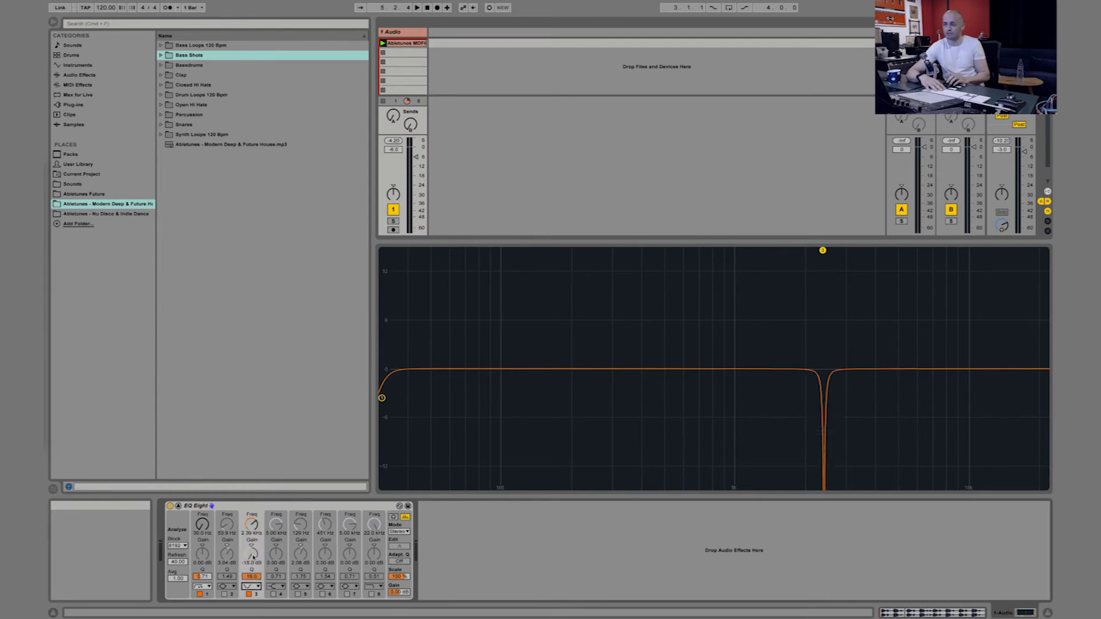
left_click_drag(251, 577, 251, 612)
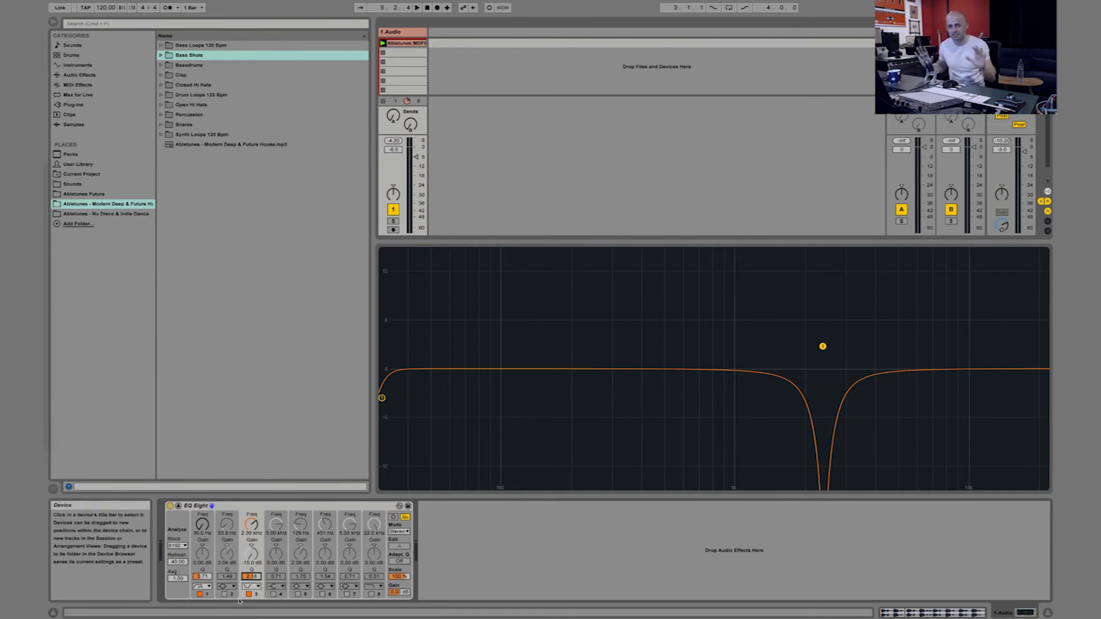
left_click(250, 586)
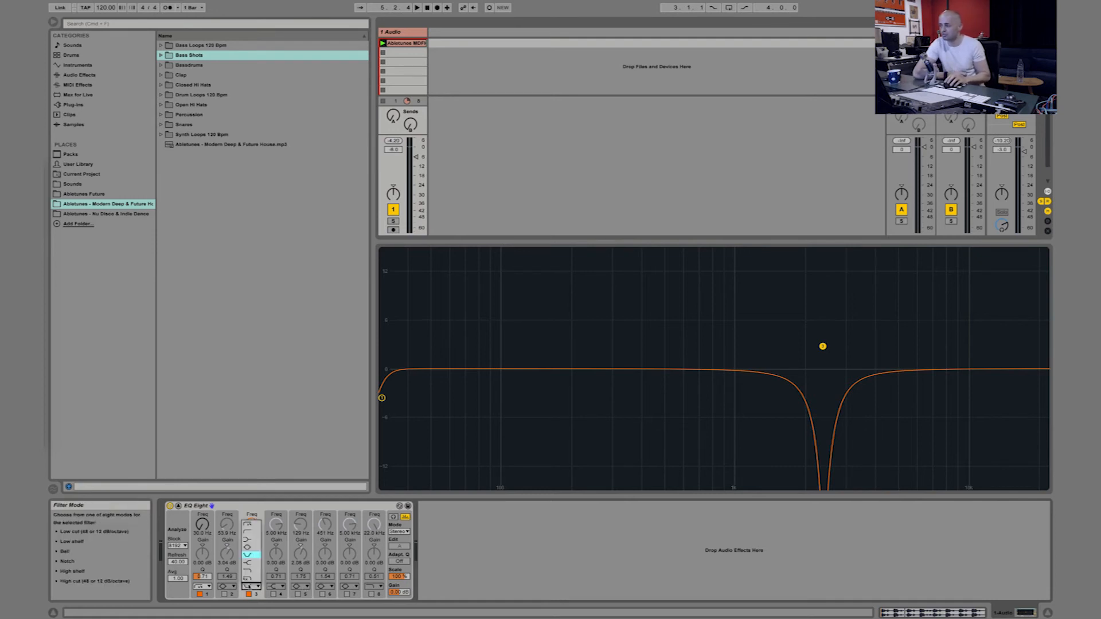
left_click(248, 586)
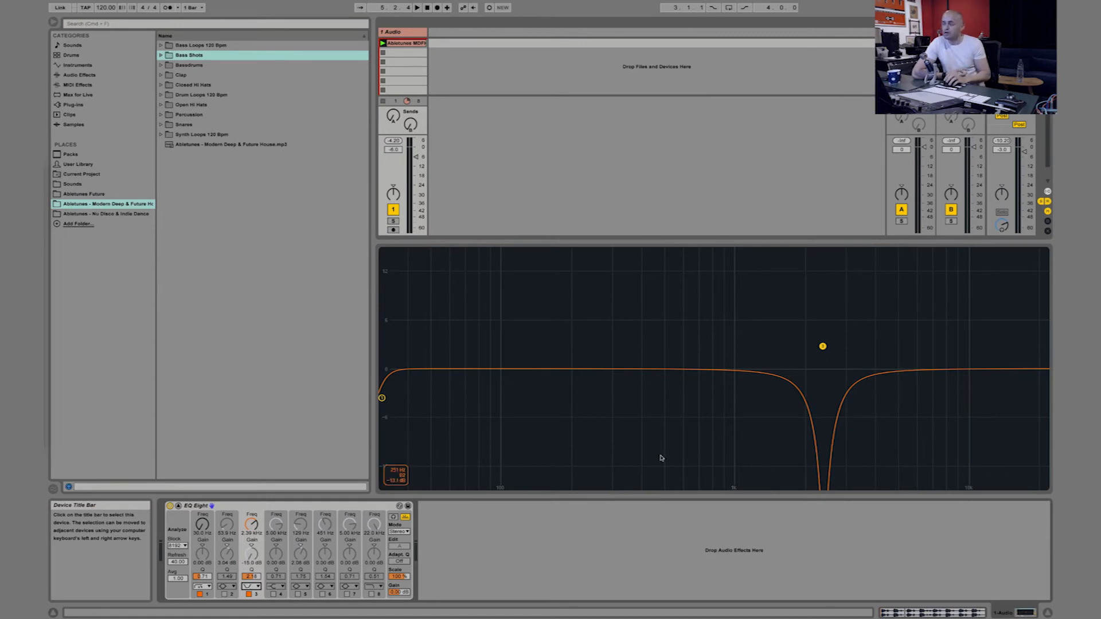
Move filter 3's notch to about 1.44 kHz and enable filter 2 as a bell boost of about 9.3 dB near 810 Hz.
left_click_drag(823, 346, 778, 350)
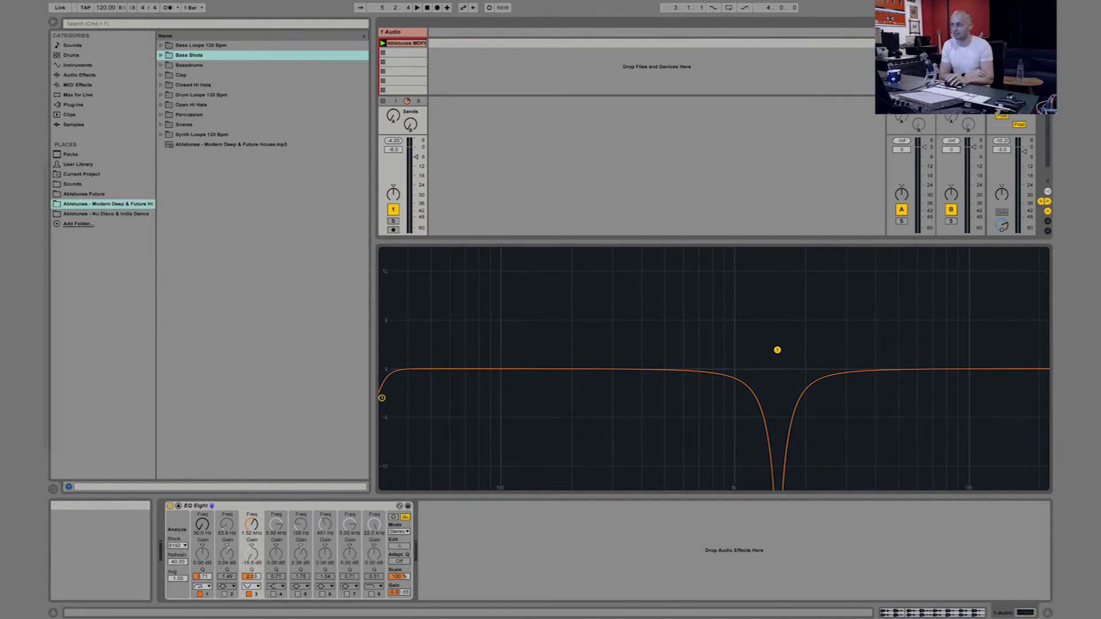
left_click(224, 594)
left_click_drag(445, 344, 848, 439)
mouse_move(778, 352)
left_mouse_down()
mouse_move(794, 356)
mouse_move(758, 289)
mouse_move(793, 376)
mouse_move(717, 376)
mouse_move(831, 356)
mouse_move(772, 357)
left_mouse_up()
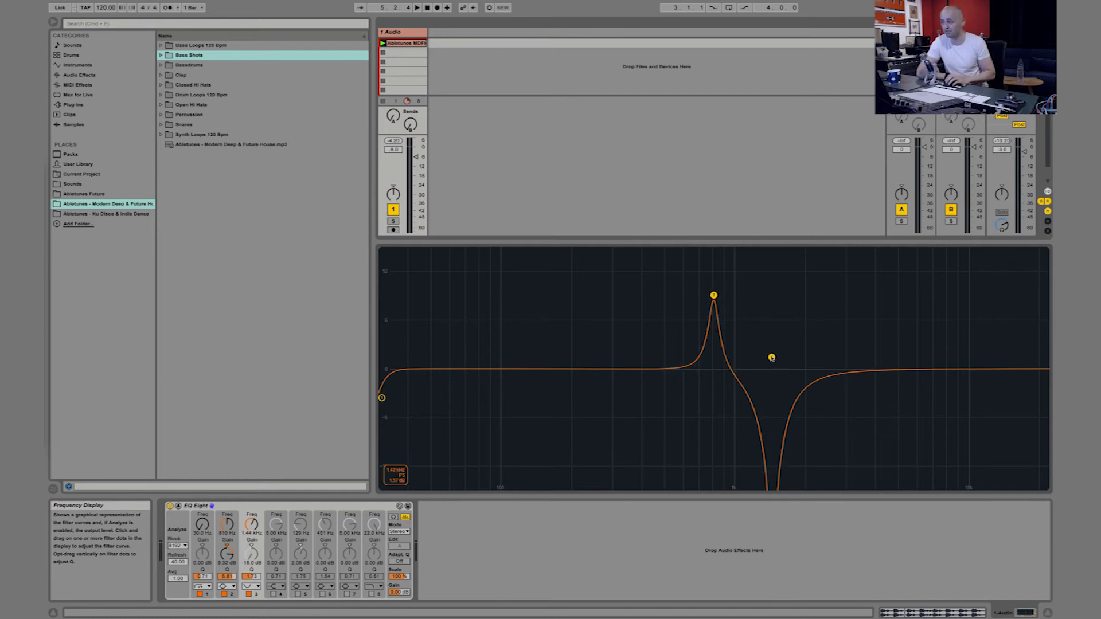
Turn off filter 2 and change filter 3 to an active high shelf.
left_click(249, 594)
left_click(224, 594)
left_click(249, 594)
left_click(249, 594)
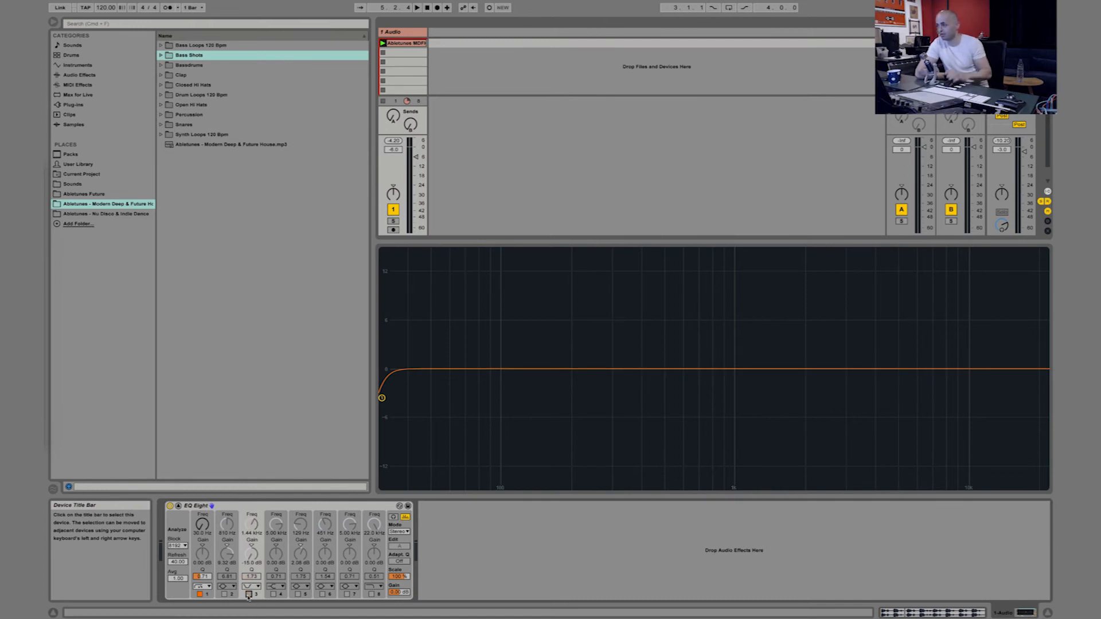
left_click(251, 586)
left_click(261, 565)
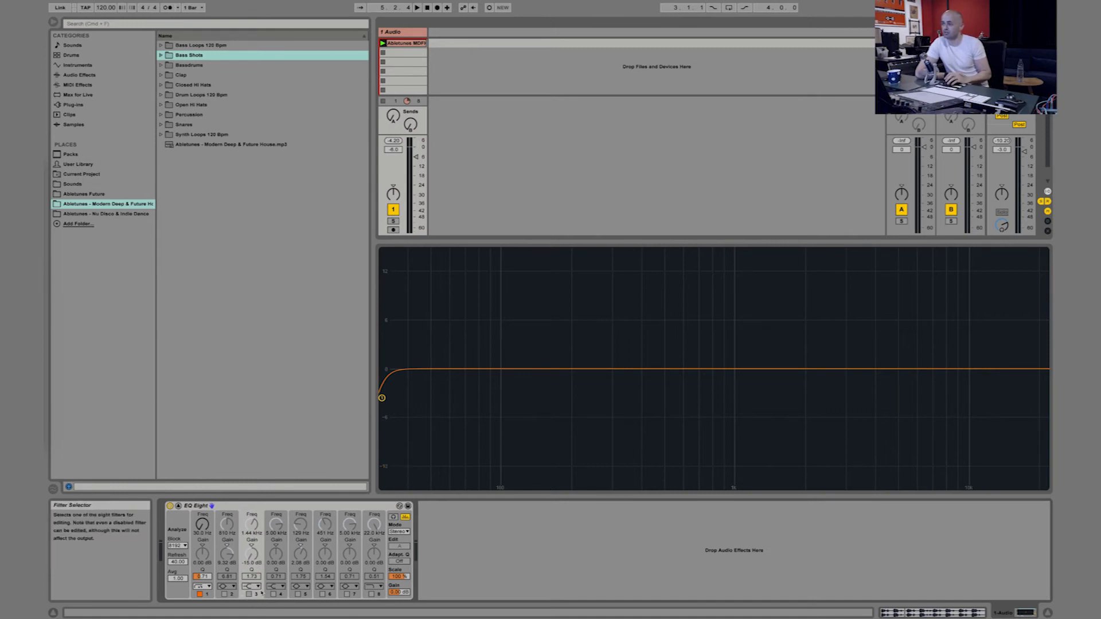
left_click(248, 594)
Raise filter 3's high shelf to about 13.5 dB near 1.56 kHz, and flatten it to about 0.1 dB near 1.71 kHz.
left_click_drag(771, 487, 748, 365)
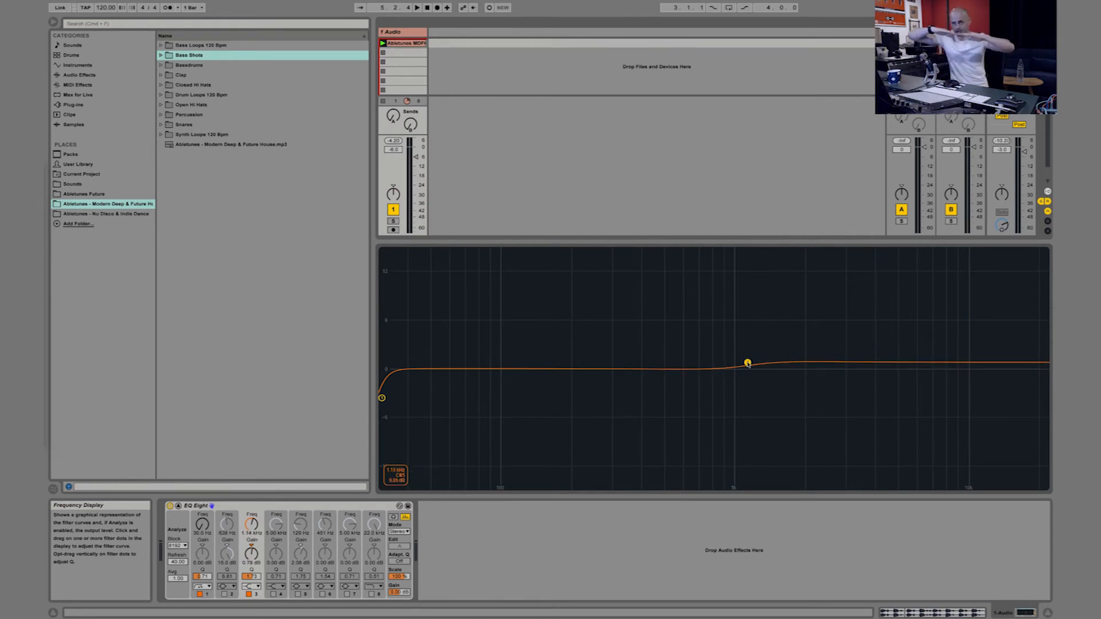
left_click_drag(749, 365, 899, 365)
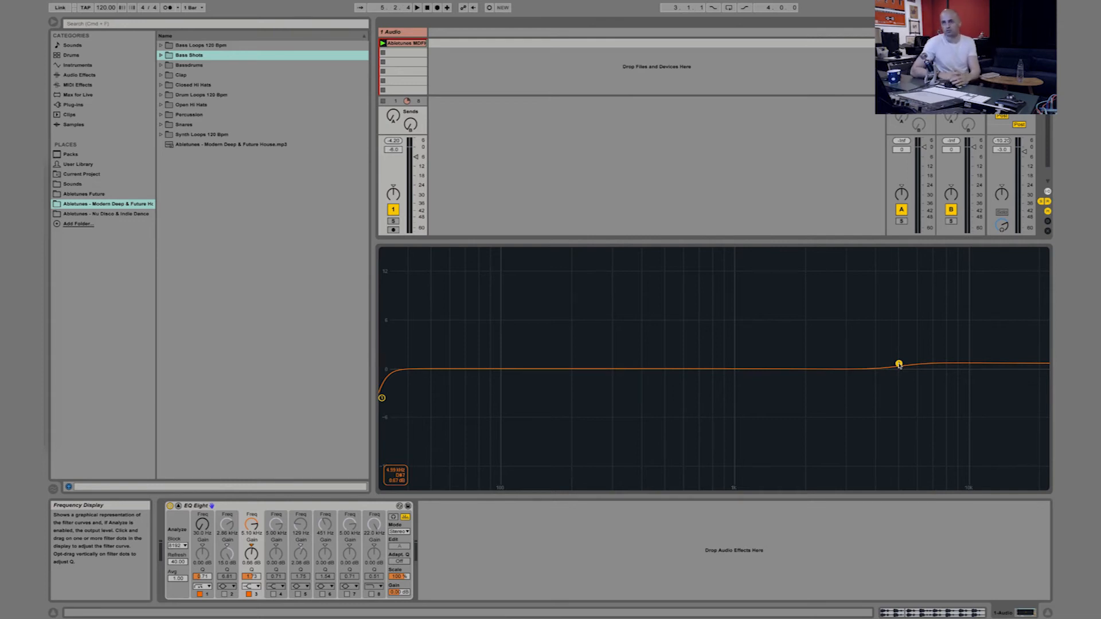
left_click_drag(900, 365, 779, 259)
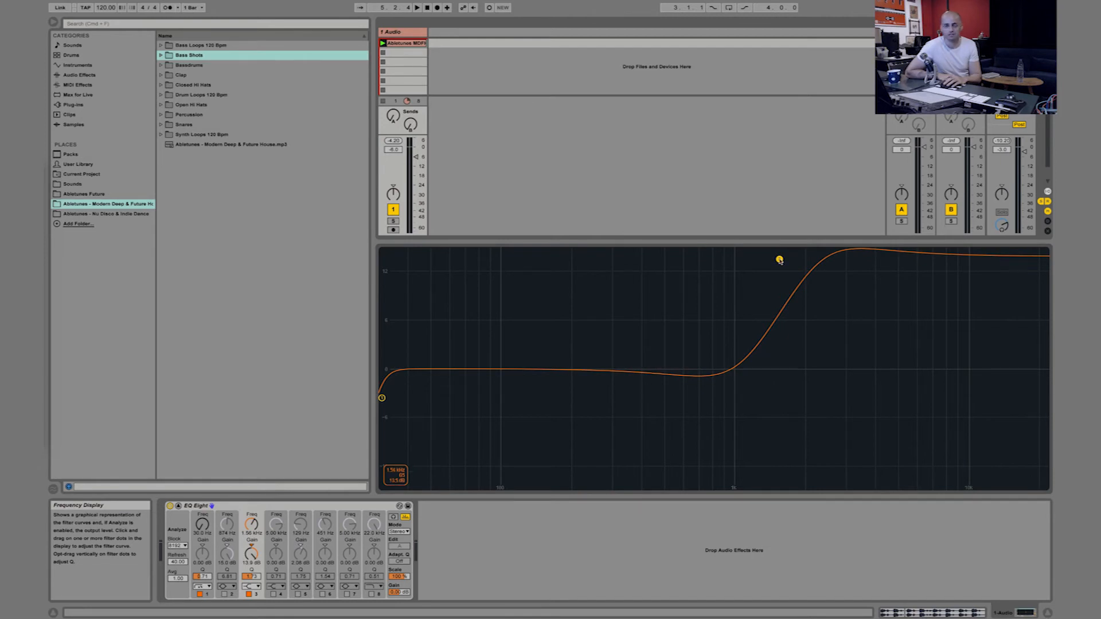
left_click_drag(780, 260, 792, 350)
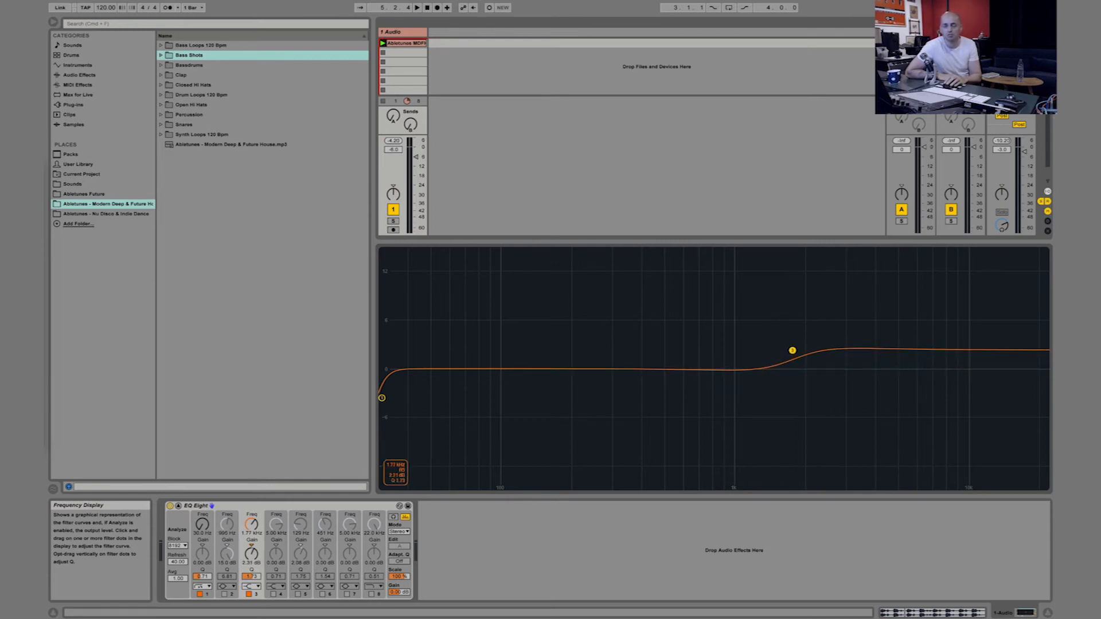
left_click_drag(792, 351, 794, 368)
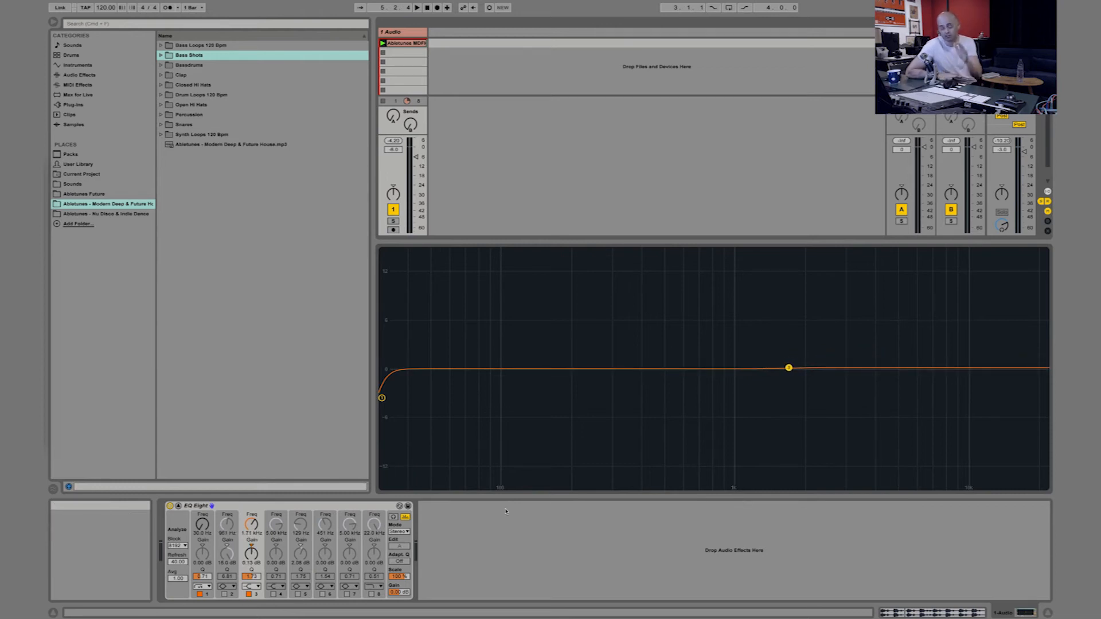
Change filter 3 to a 12 dB/octave high cut and lower its cutoff to about 1.05 kHz without the resonance peak.
left_click(253, 586)
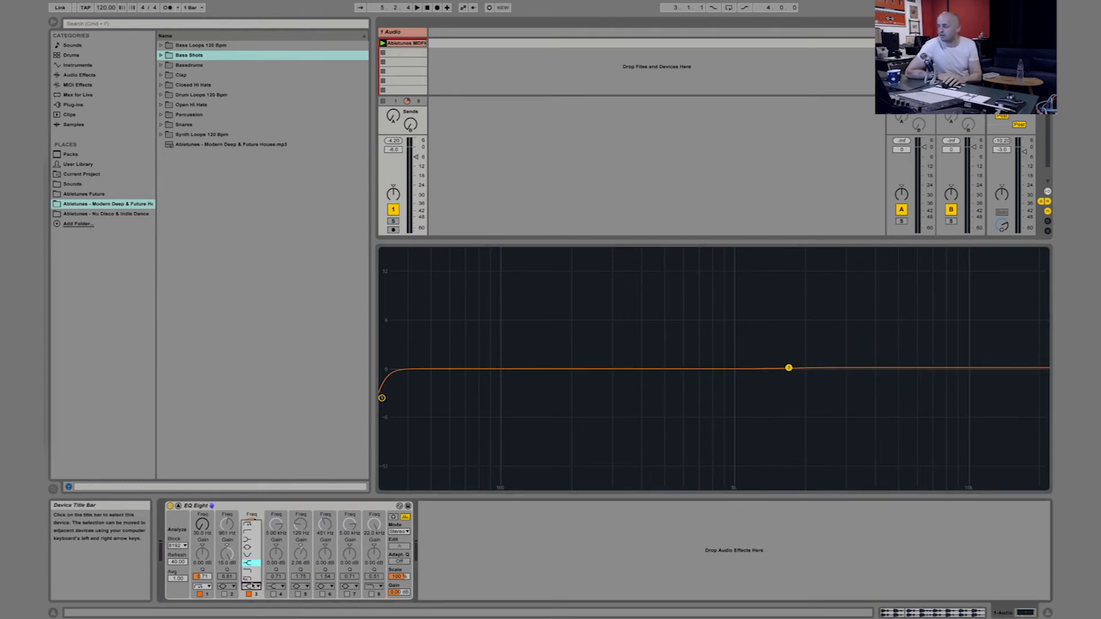
left_click(253, 571)
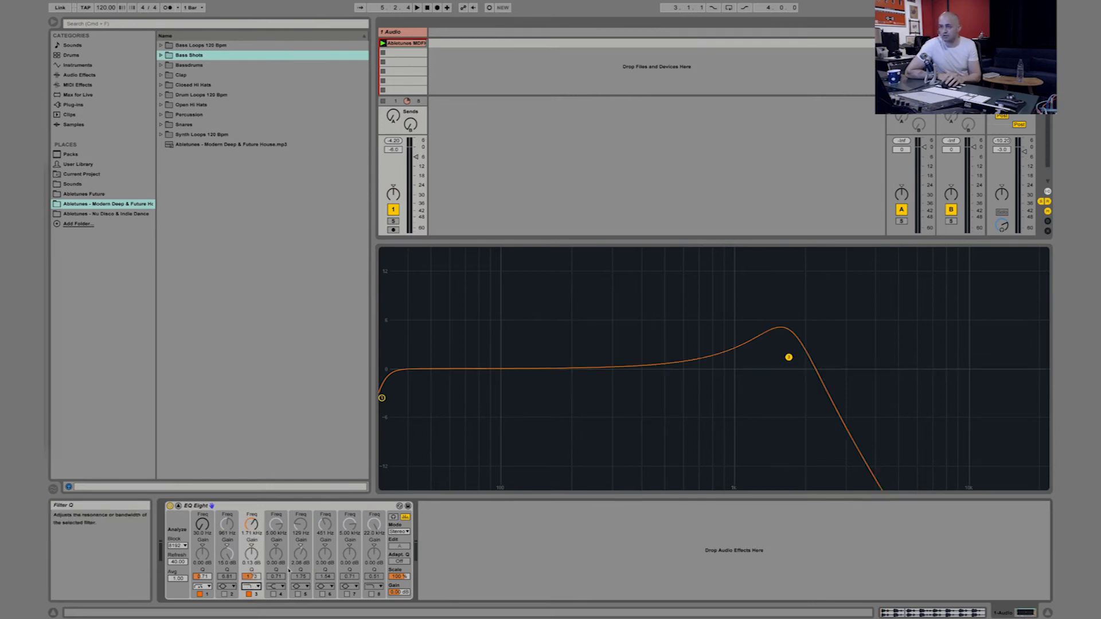
left_click_drag(789, 359, 740, 397)
left_click_drag(784, 344, 908, 449)
left_click_drag(741, 350, 578, 481)
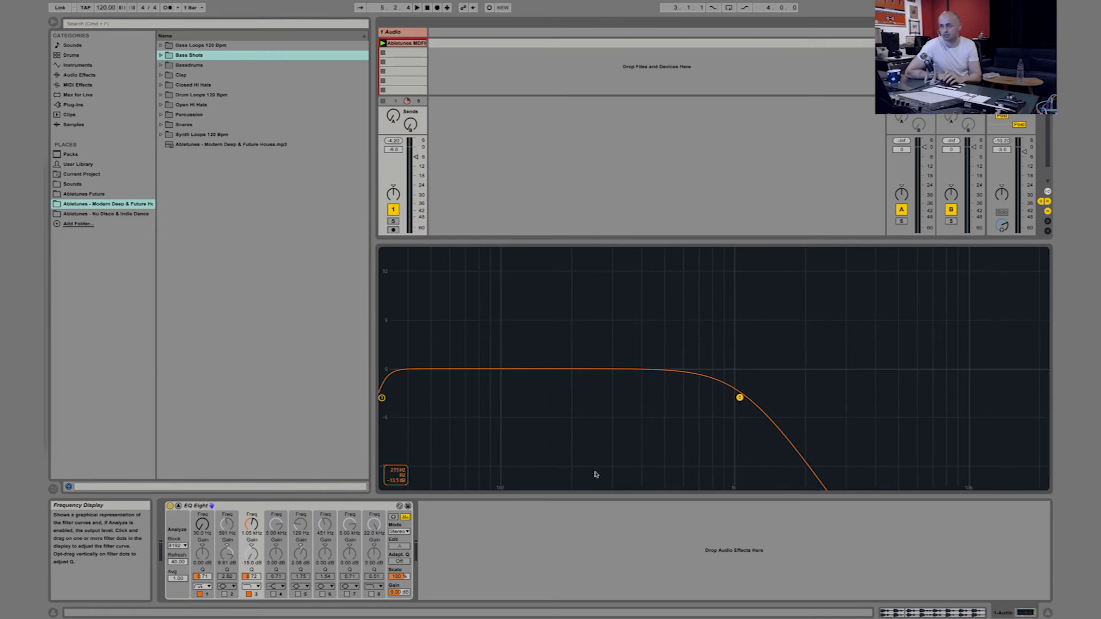
left_click_drag(742, 353, 459, 482)
Sweep filter 3's high cut down to about 290 Hz and back up to about 5.21 kHz.
left_click_drag(740, 398, 778, 391)
left_click_drag(382, 398, 440, 400)
left_click_drag(413, 344, 634, 400)
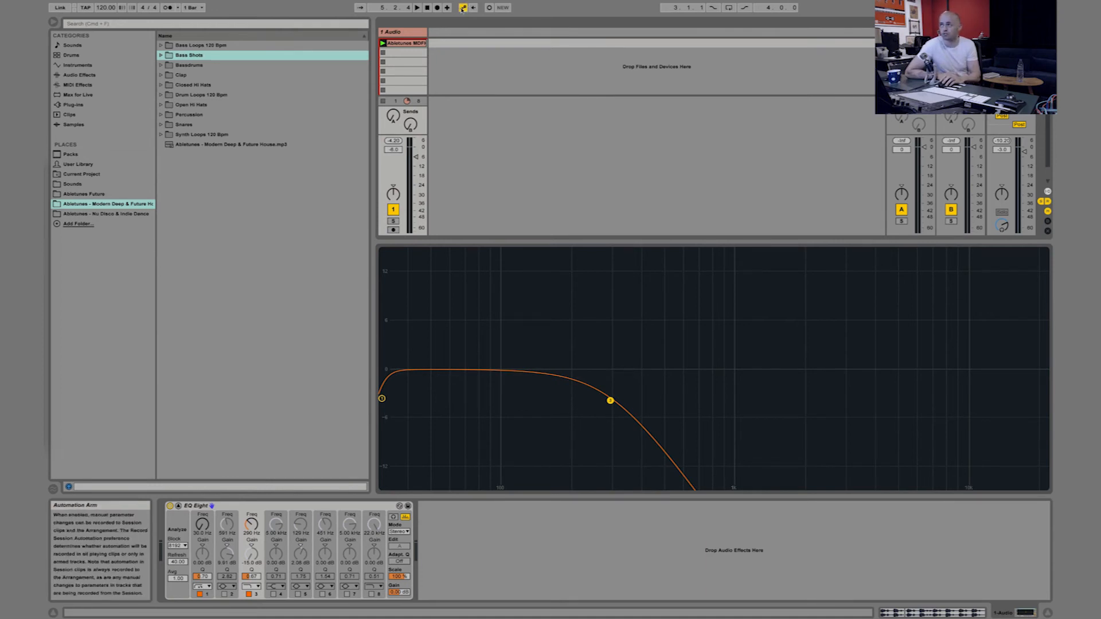
left_click_drag(610, 401, 901, 397)
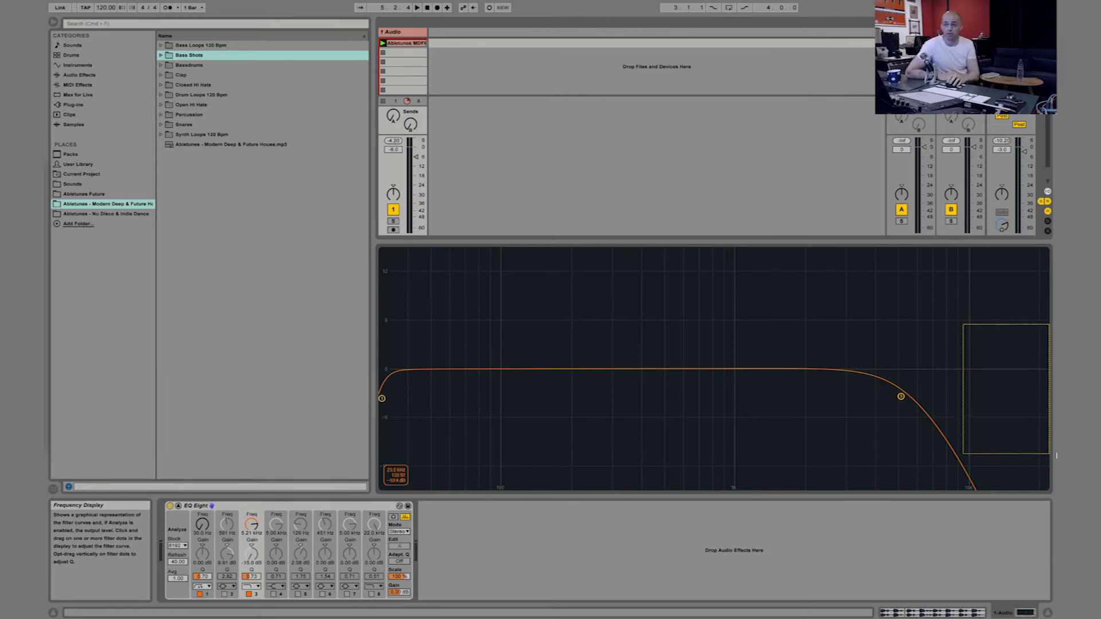
Move filter 3's high cut to about 13.7 kHz, and fine-tune the cutoff to about 13.2 kHz.
left_click_drag(901, 396, 998, 396)
left_click_drag(985, 354, 1054, 464)
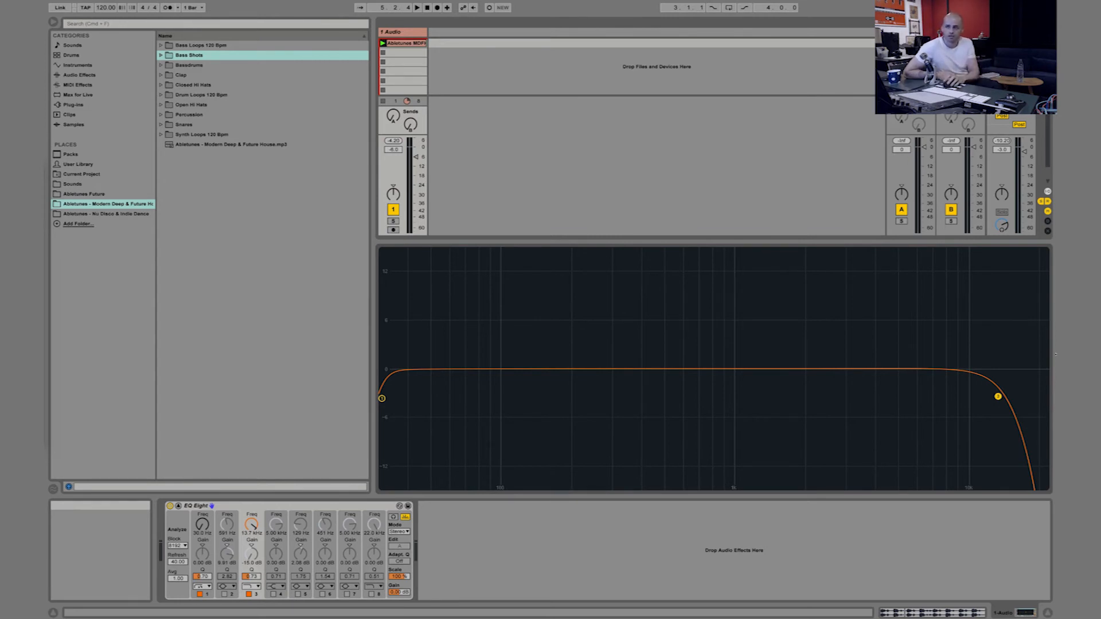
mouse_move(997, 396)
left_mouse_down()
mouse_move(965, 395)
mouse_move(998, 396)
left_mouse_up()
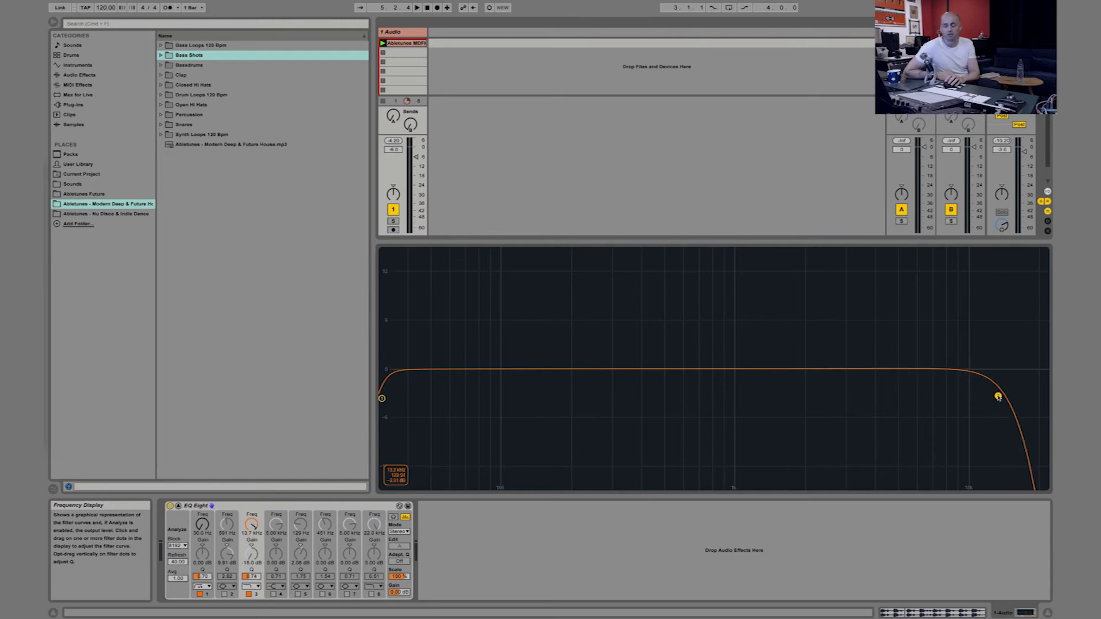
left_click_drag(949, 325, 1043, 465)
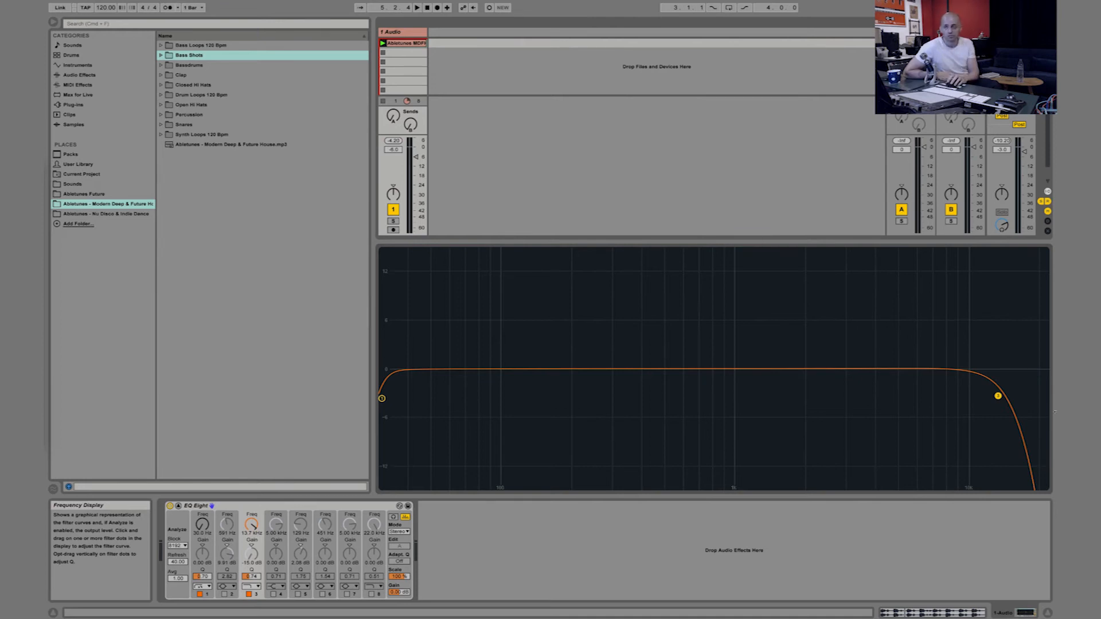
left_click_drag(999, 397, 996, 397)
left_click_drag(945, 339, 1044, 444)
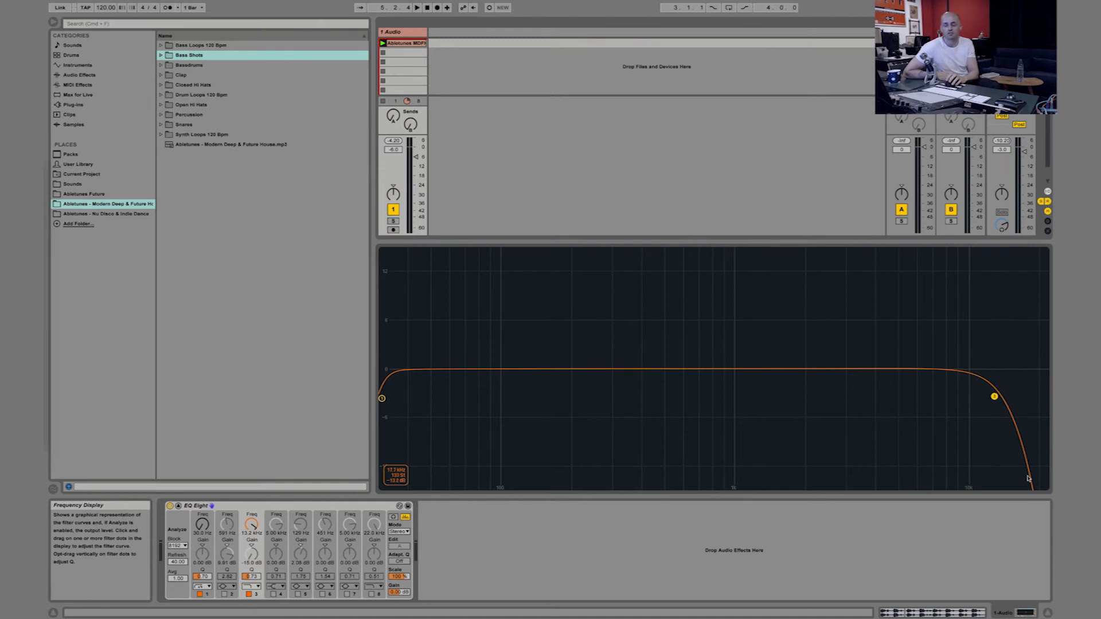
Sweep filter 3's high cut up to about 19.6 kHz and bring it back to about 13.9 kHz.
left_click_drag(995, 397, 976, 396)
left_click_drag(968, 333, 1001, 440)
left_click_drag(977, 396, 1036, 398)
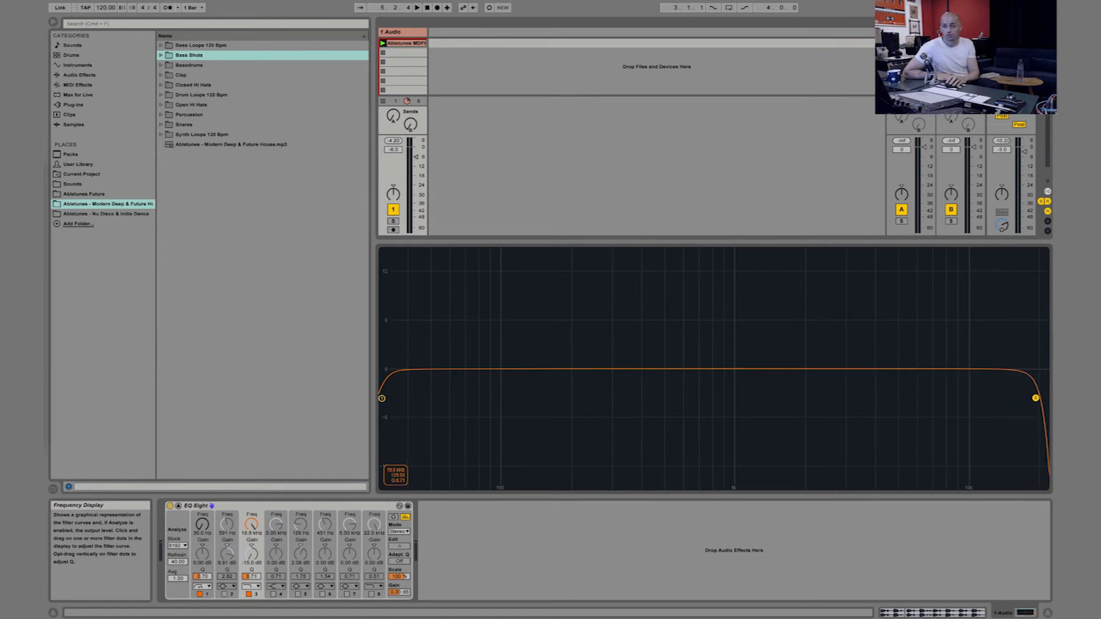
left_click_drag(1035, 397, 995, 396)
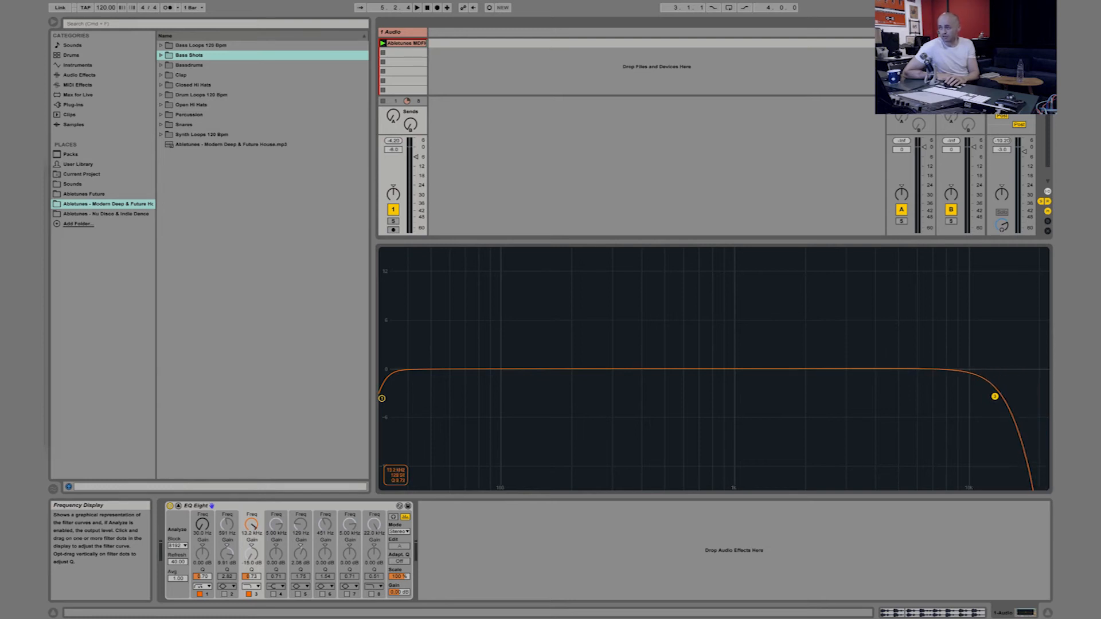
left_click_drag(997, 400, 1001, 400)
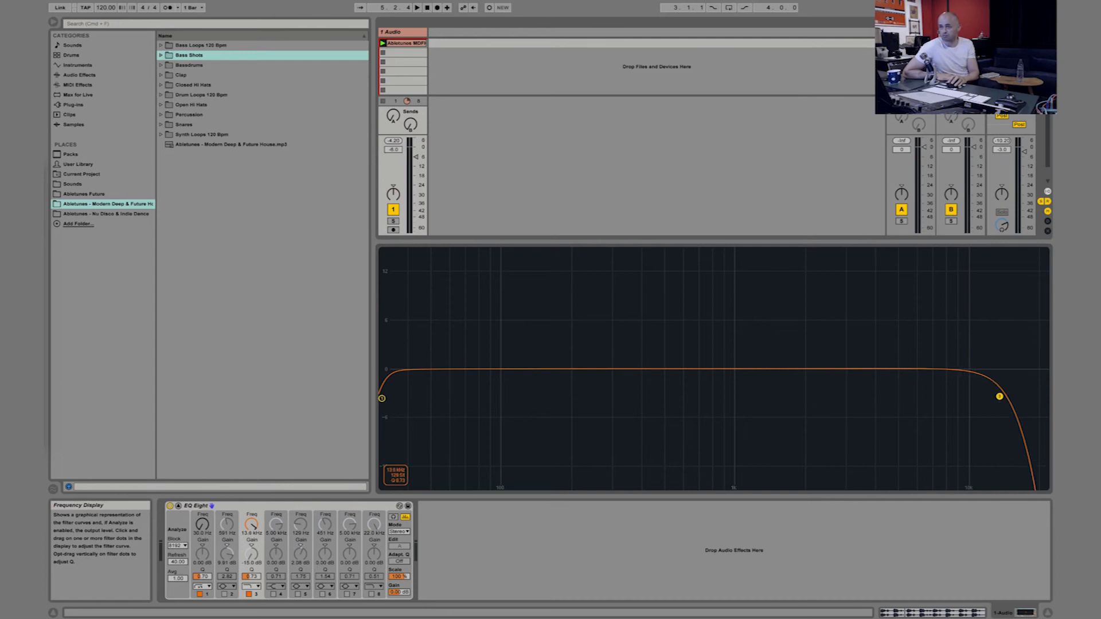
Change filter 3 to the steep 48 dB/octave high cut and lower its cutoff to about 11.3 kHz.
left_click(251, 586)
left_click(256, 578)
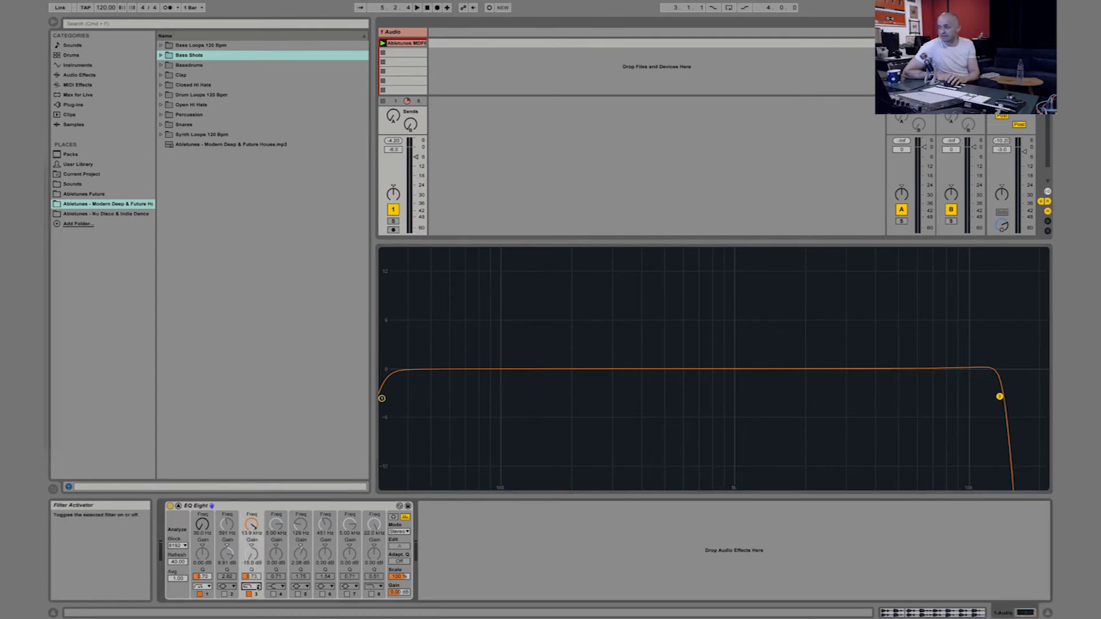
mouse_move(1000, 396)
left_mouse_down()
mouse_move(976, 398)
mouse_move(1030, 398)
mouse_move(836, 398)
mouse_move(979, 399)
left_mouse_up()
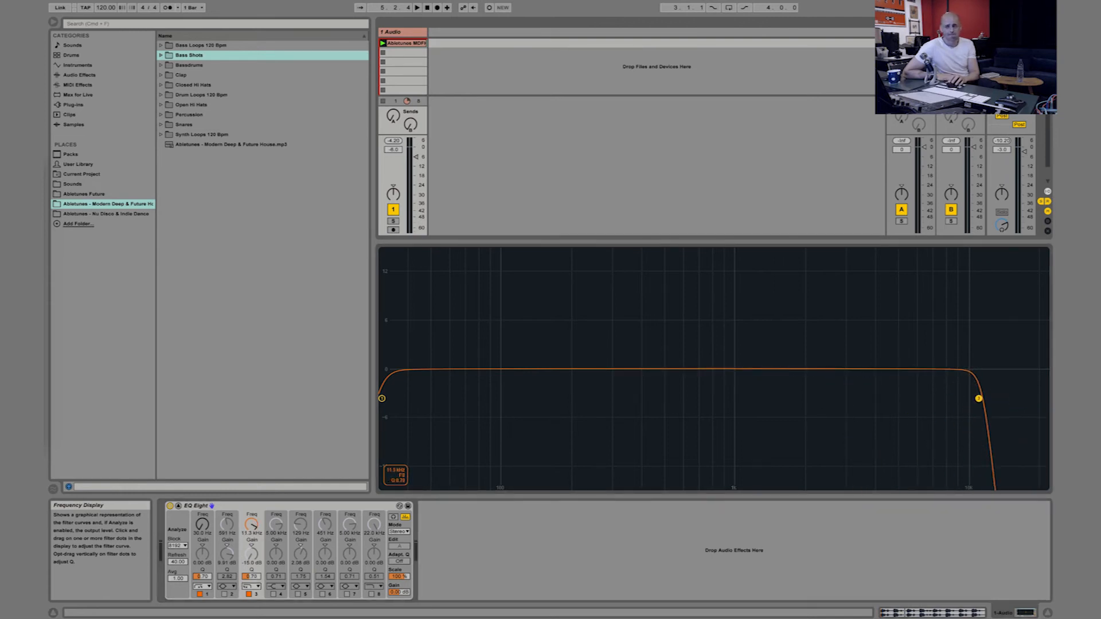
Raise the cutoff of filter 3's steep high cut to about 14.2 kHz.
left_click_drag(985, 340, 1051, 446)
left_click_drag(1053, 454, 1040, 441)
left_click_drag(1011, 459, 1009, 243)
left_click_drag(979, 398, 1002, 398)
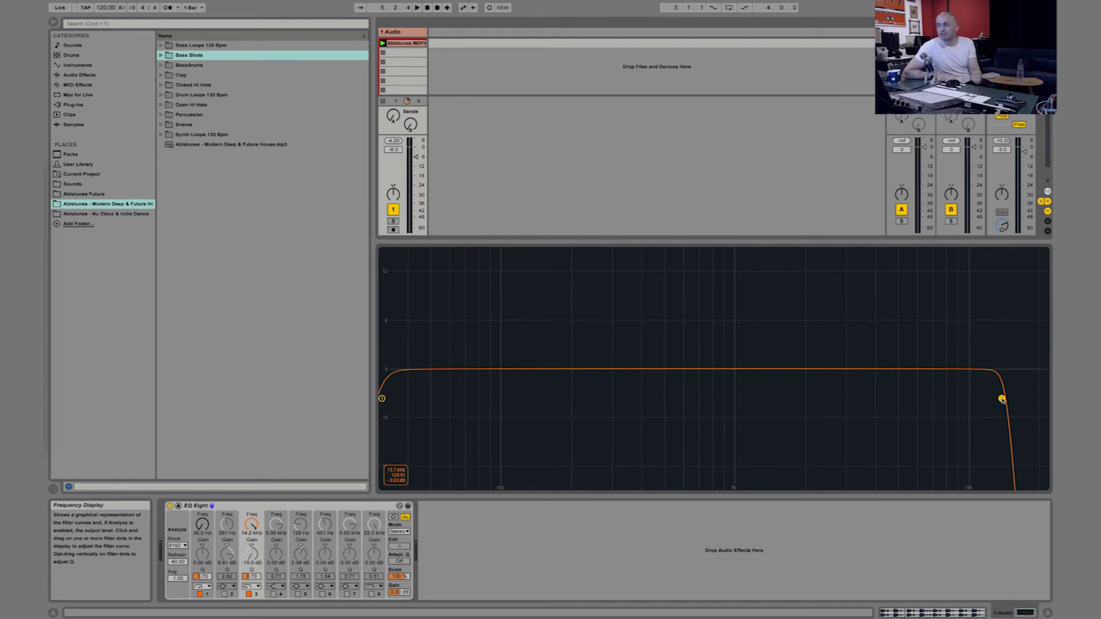
left_click_drag(966, 339, 1036, 448)
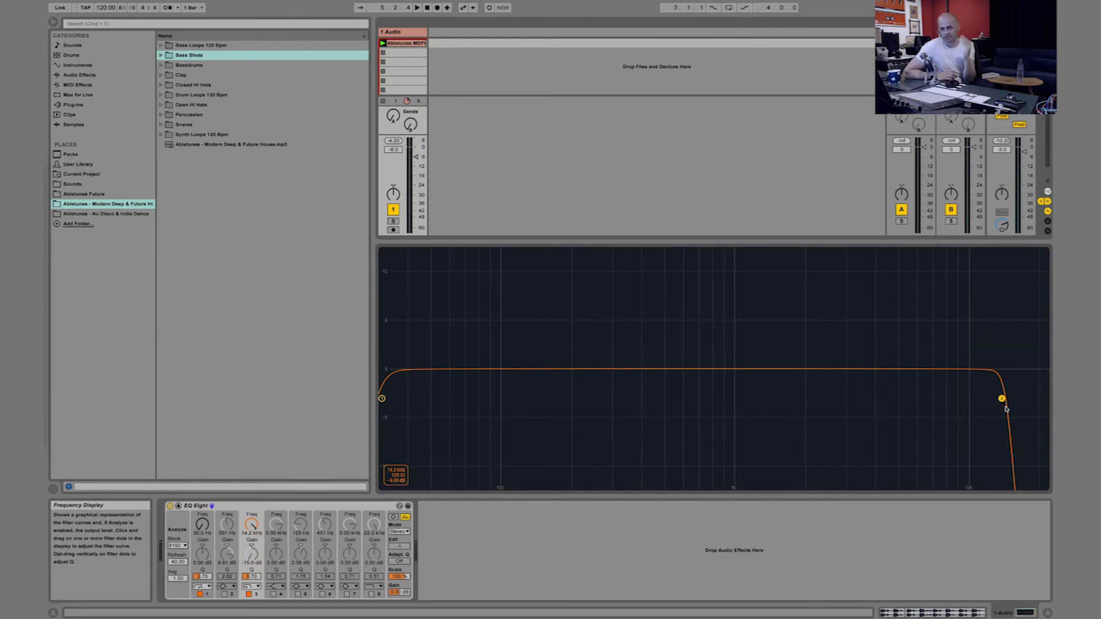
Enable Oversampling for the EQ Eight device.
right_click(330, 508)
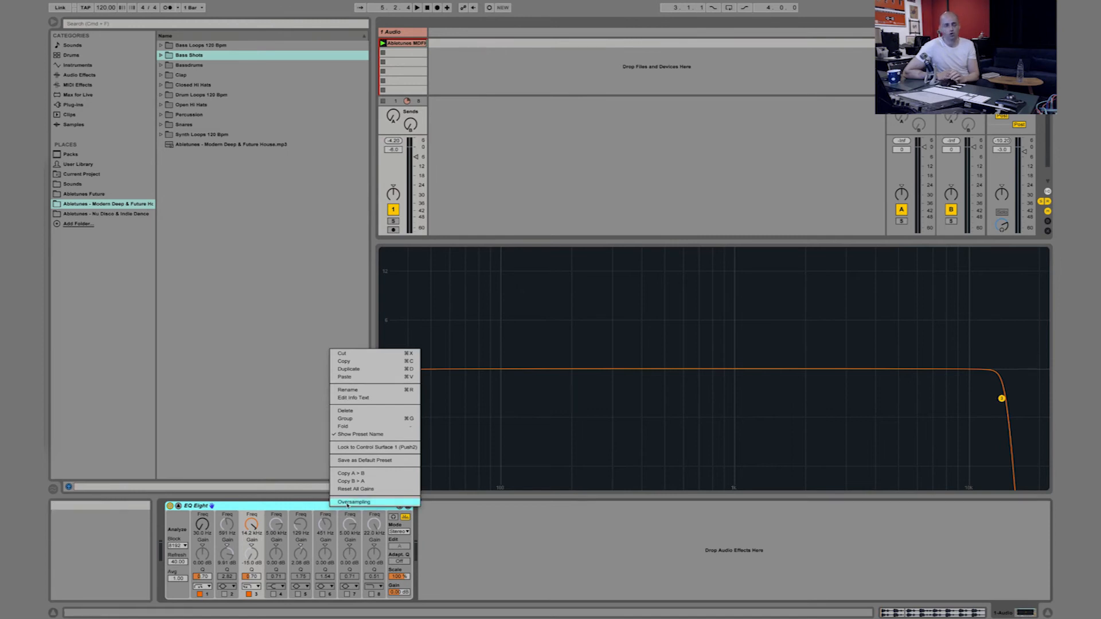
left_click(346, 503)
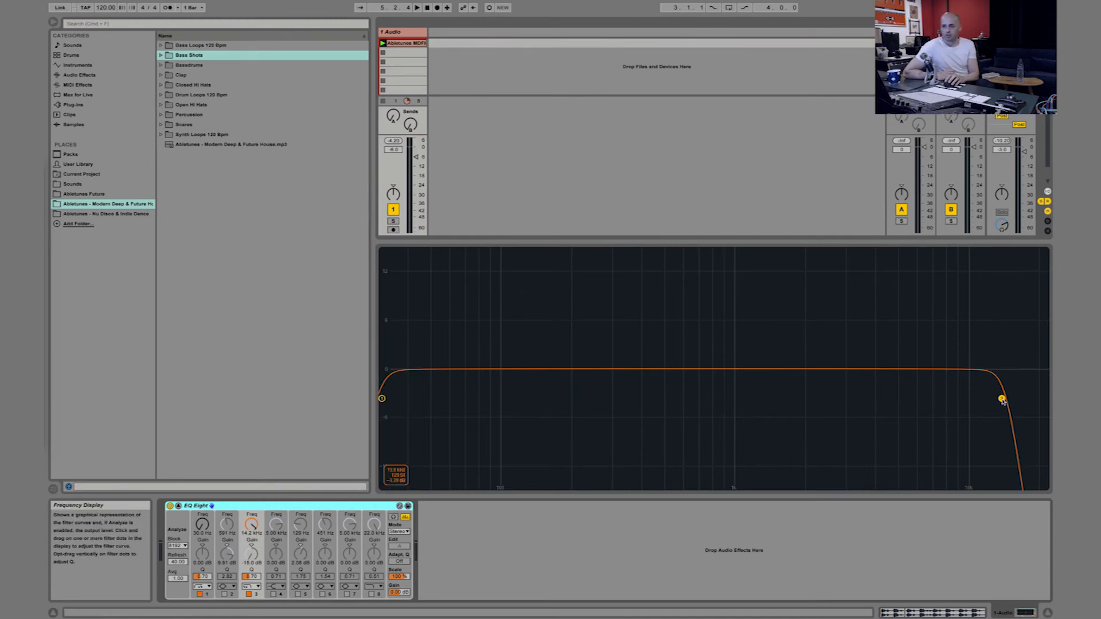
Examine the EQ Eight device's Oversampling option and close its options without choosing anything.
right_click(361, 508)
left_click(339, 508)
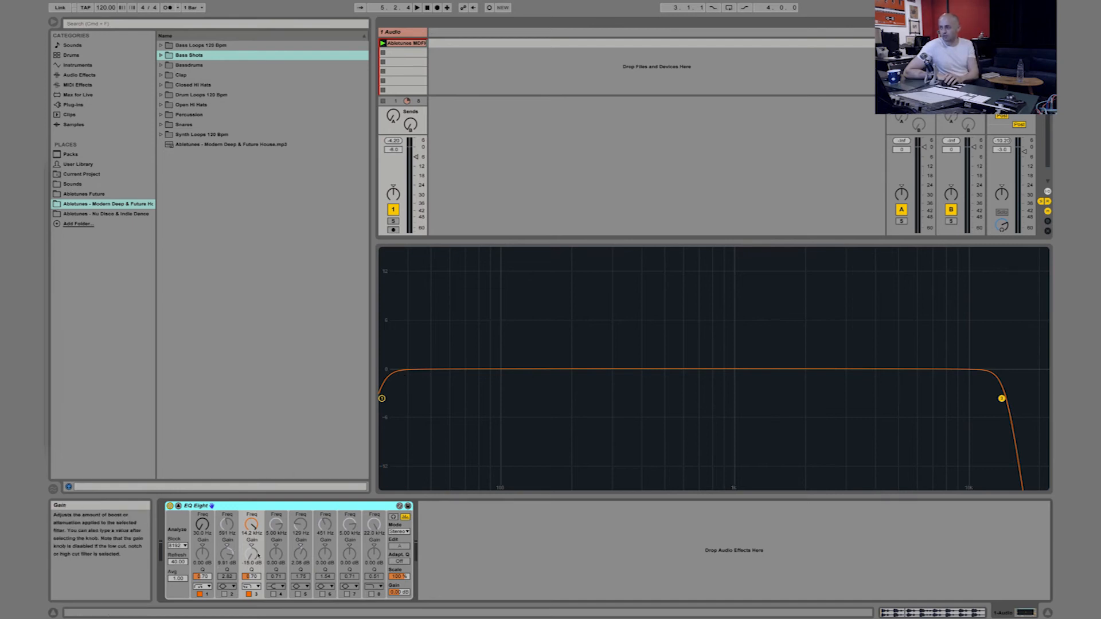
right_click(296, 507)
left_click(284, 507)
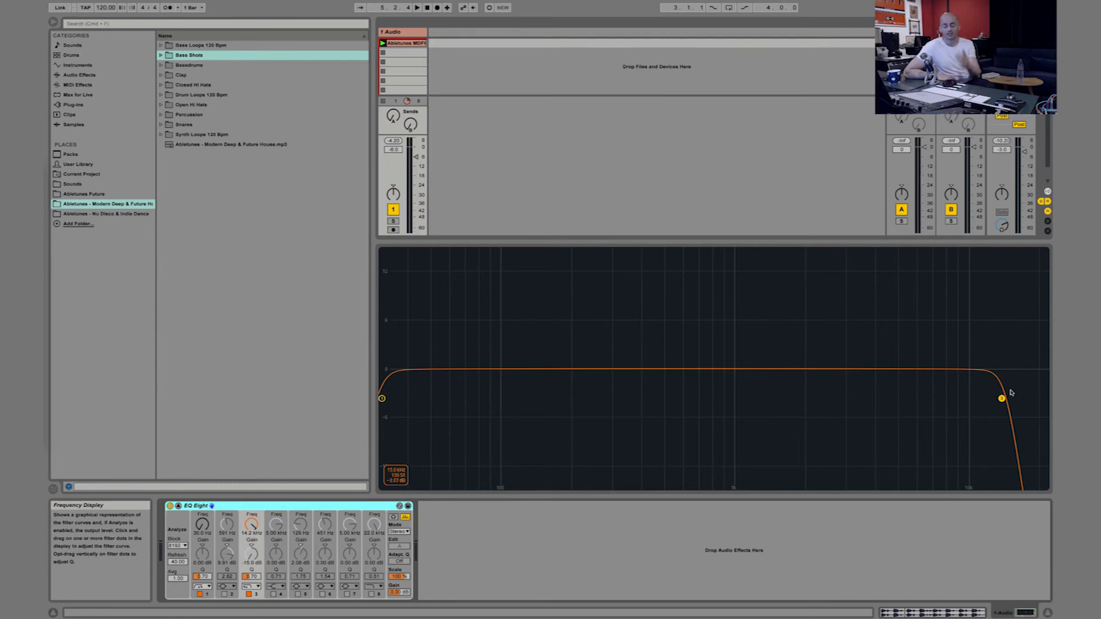
Sweep filter 3's steep high cut from about 11.5 kHz up to about 17.9 kHz and back to about 11.5 kHz.
left_click_drag(1001, 398, 980, 398)
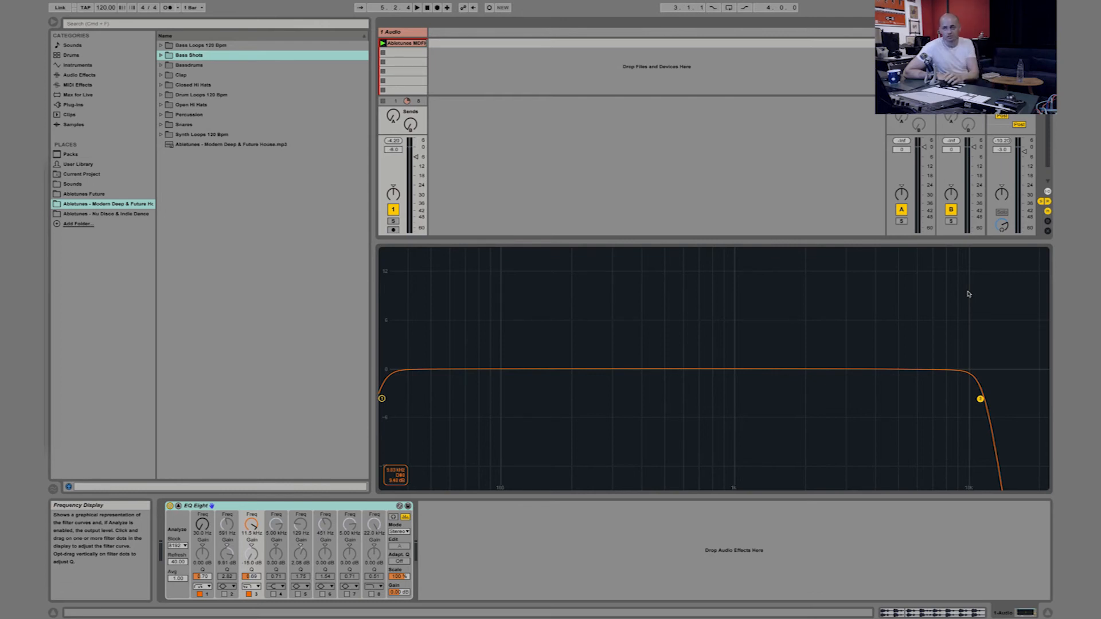
left_click_drag(911, 290, 1048, 465)
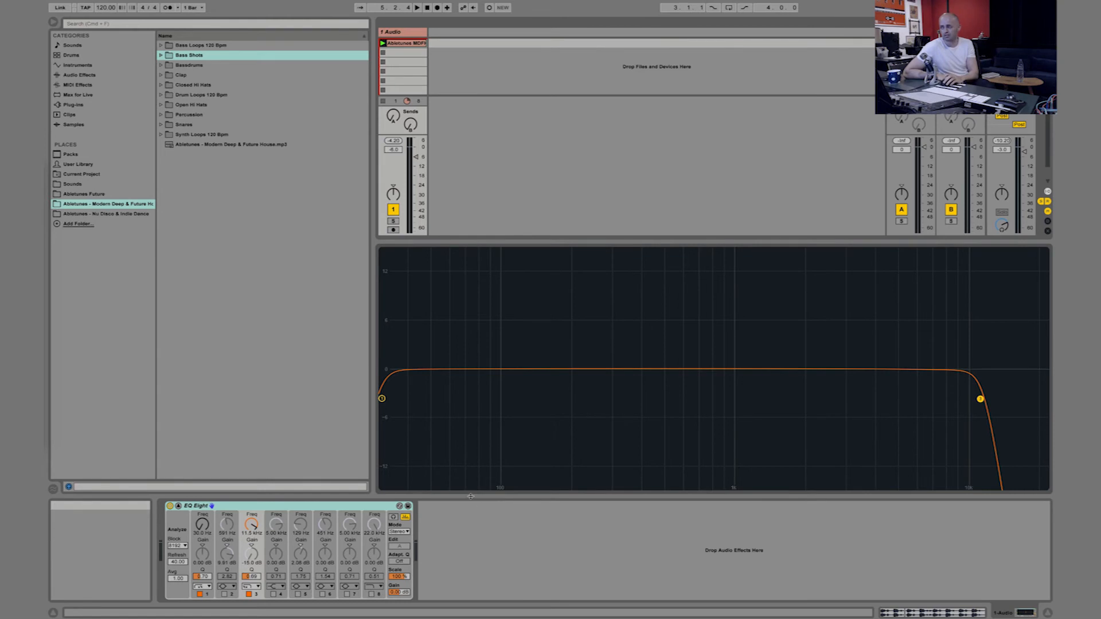
right_click(361, 506)
left_click(328, 508)
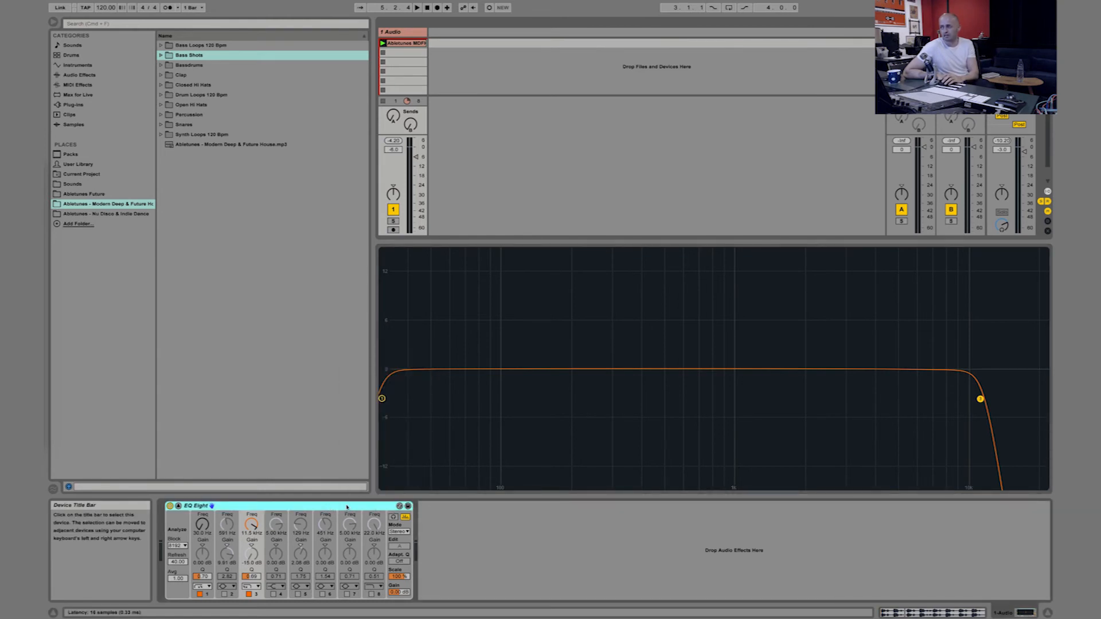
left_click_drag(978, 395, 1003, 400)
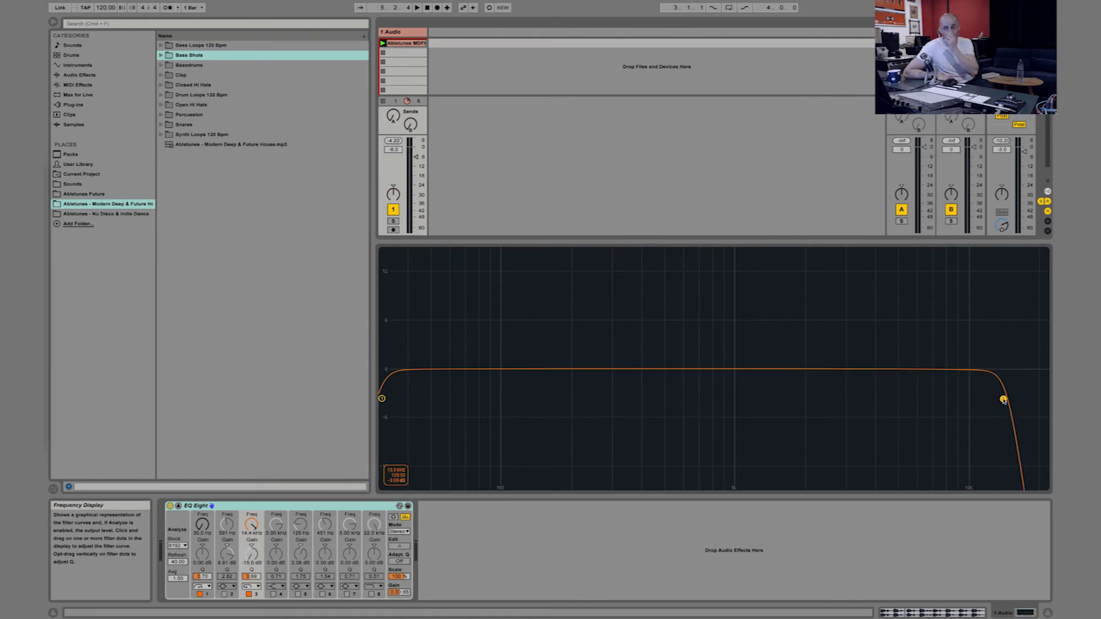
left_click_drag(1004, 401, 1025, 399)
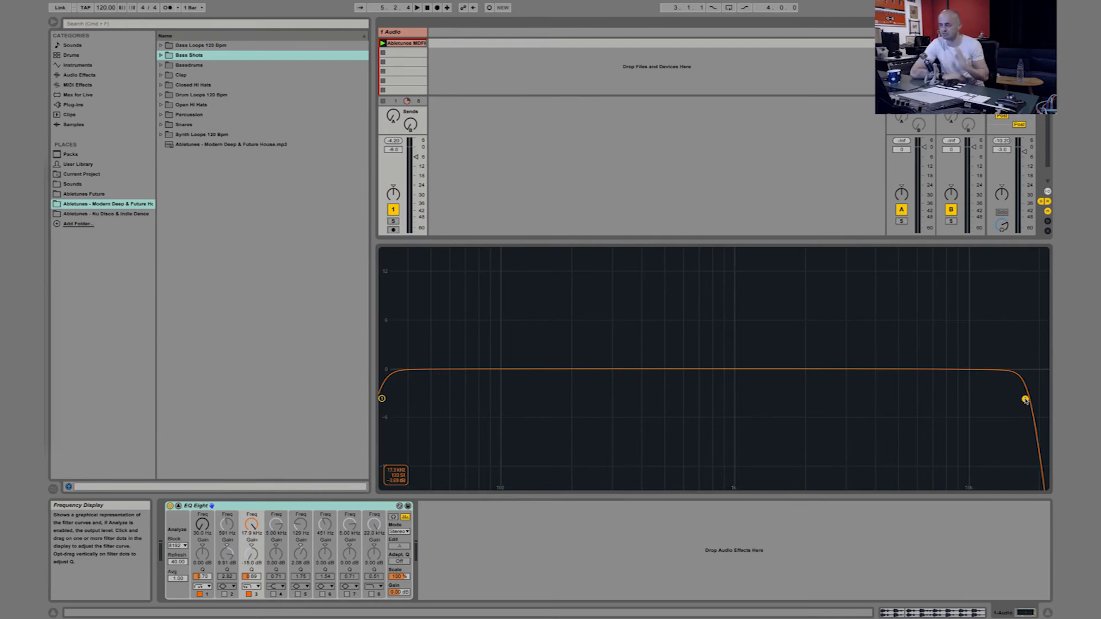
left_click_drag(1025, 400, 981, 397)
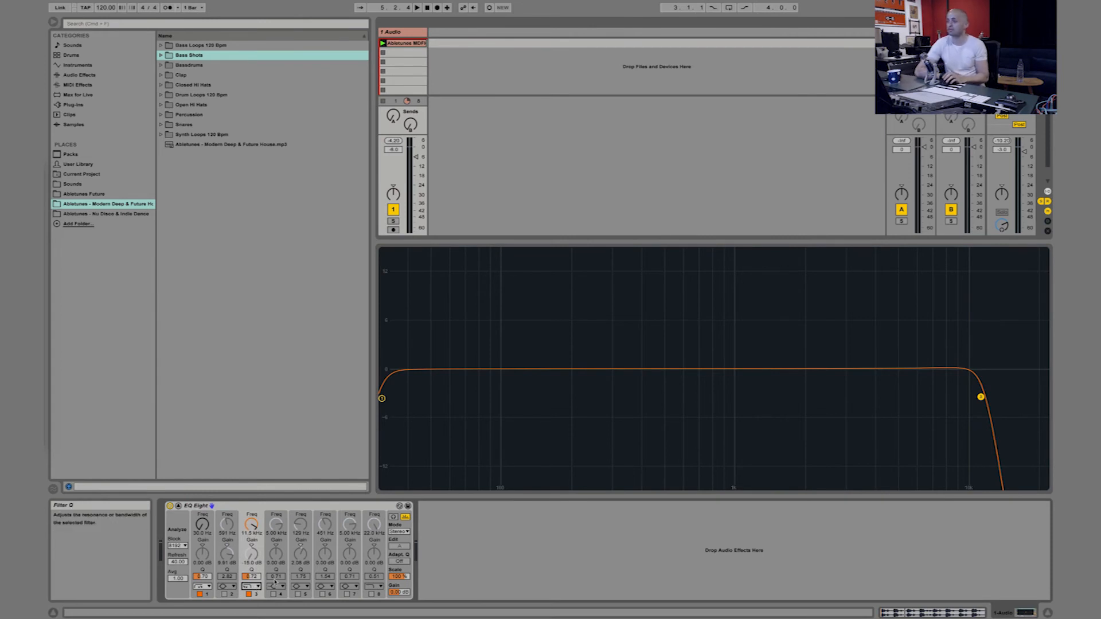
Enable Audition Mode in EQ Eight and change filter 3 to a bell.
left_click(393, 517)
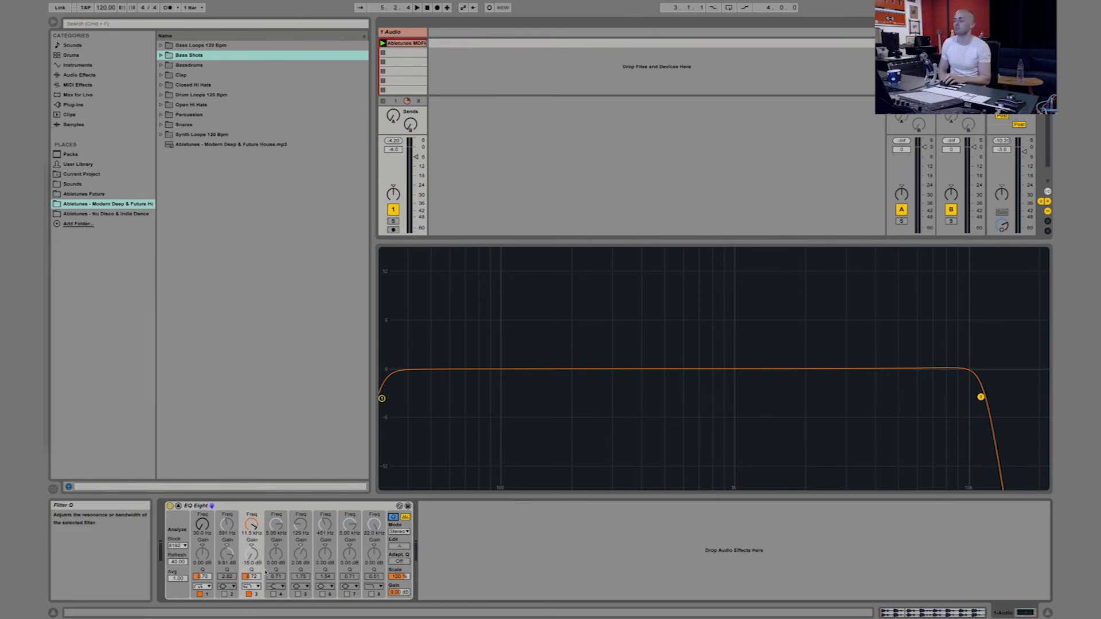
left_click(251, 586)
left_click(251, 551)
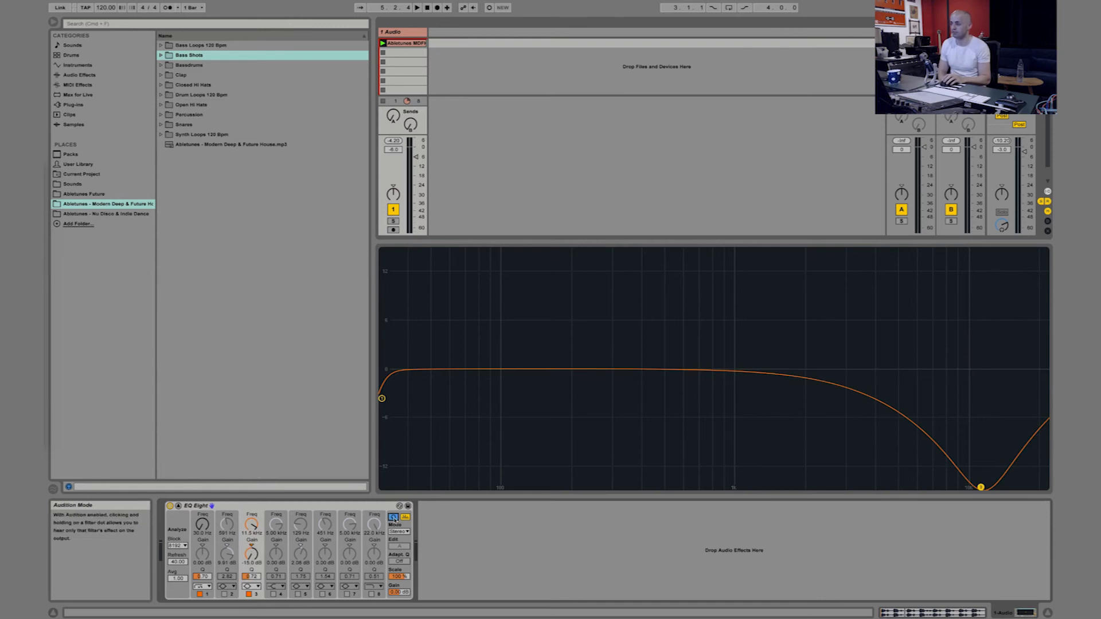
Shape filter 3 into a strong, narrow boost at about 203 Hz with a Q of about 11, and audition it.
left_click_drag(980, 487, 762, 301)
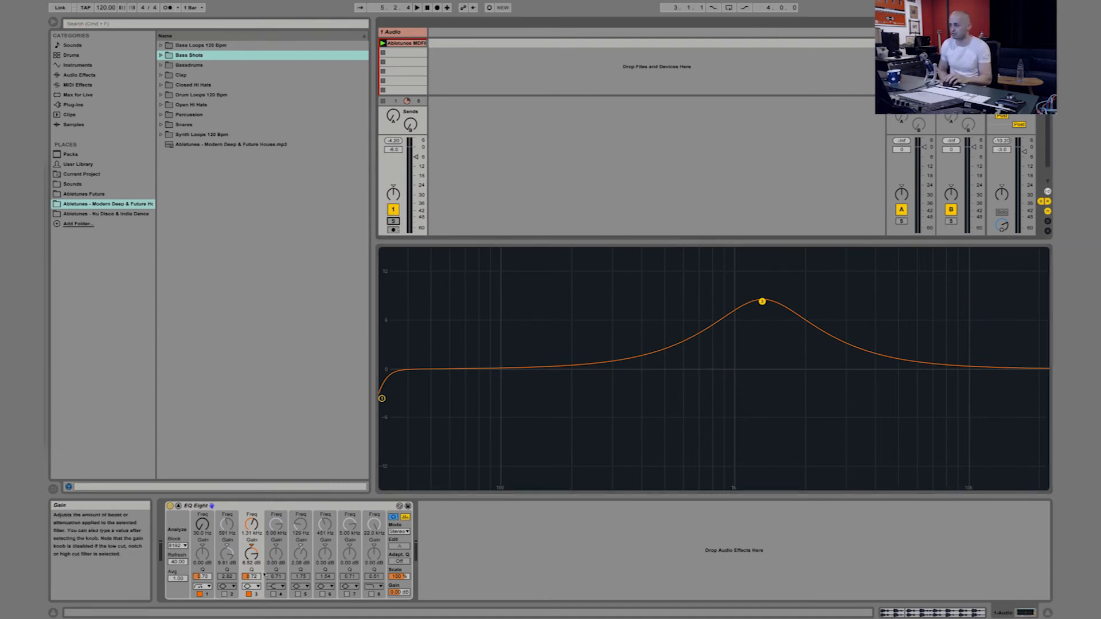
left_click_drag(762, 302, 575, 252)
key("space")
key("space")
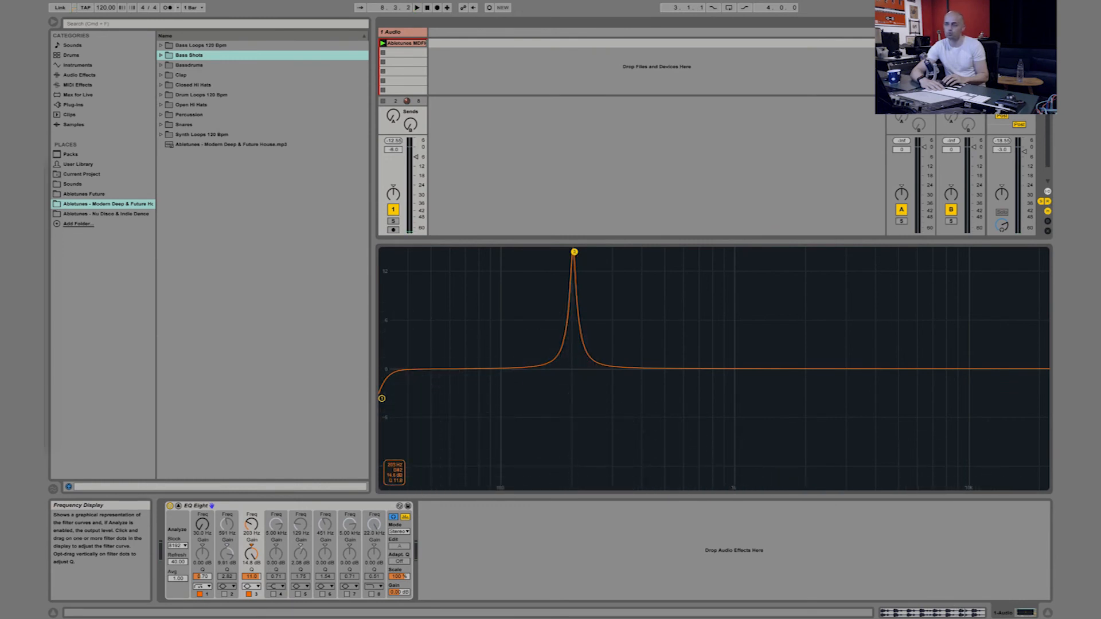
Turn filter 3 into a cut of about -14 dB and compare the playing loop with the filter off and on.
left_click_drag(251, 554, 251, 618)
key("space")
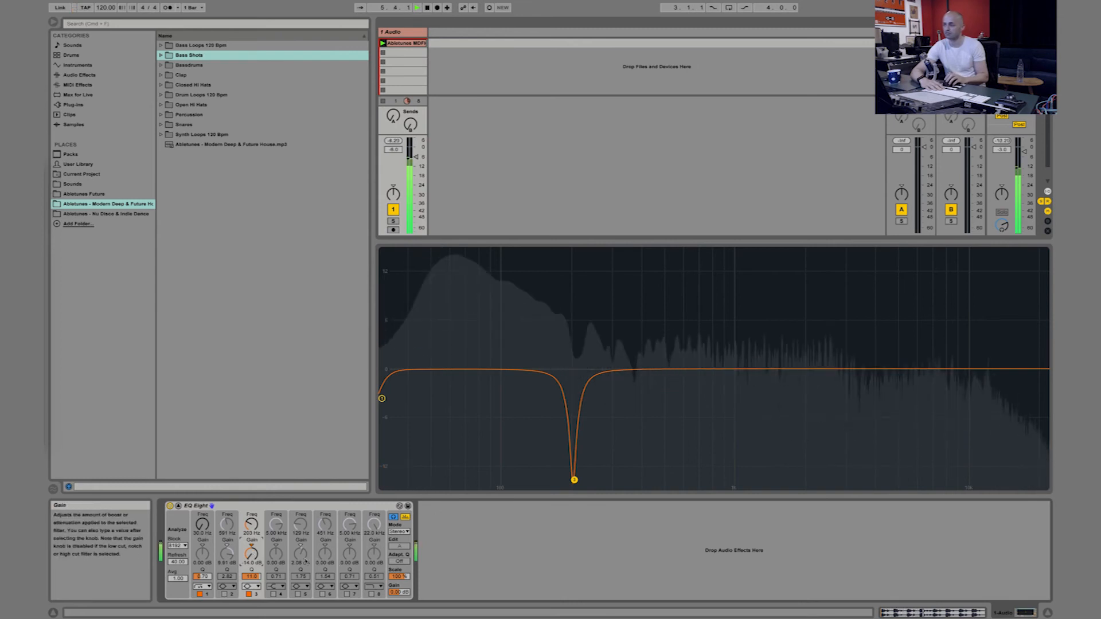
left_click(249, 594)
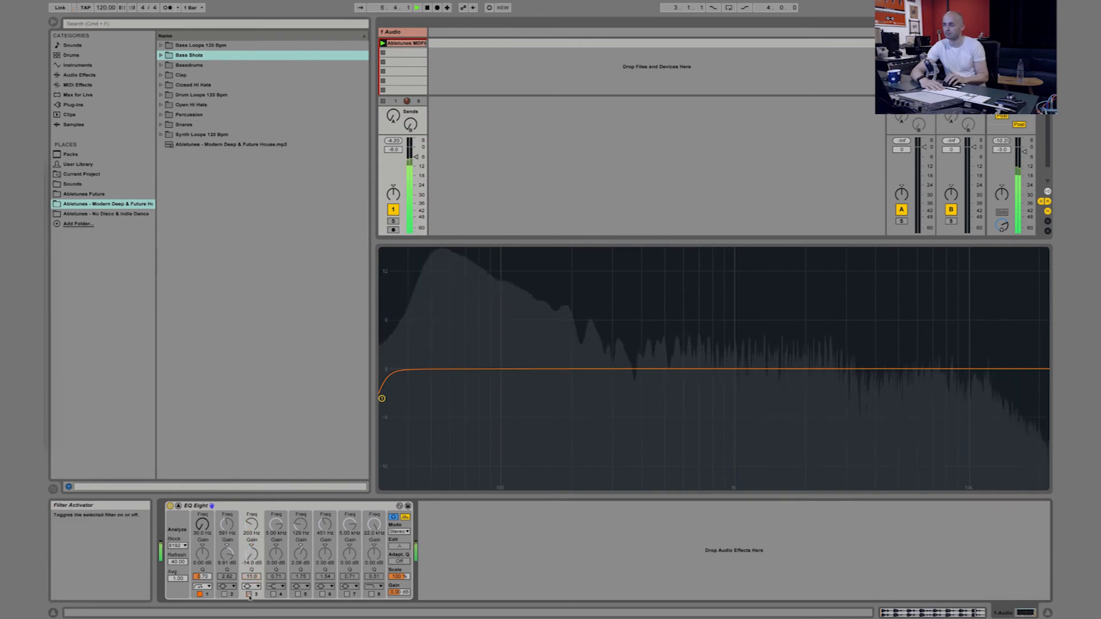
left_click(249, 594)
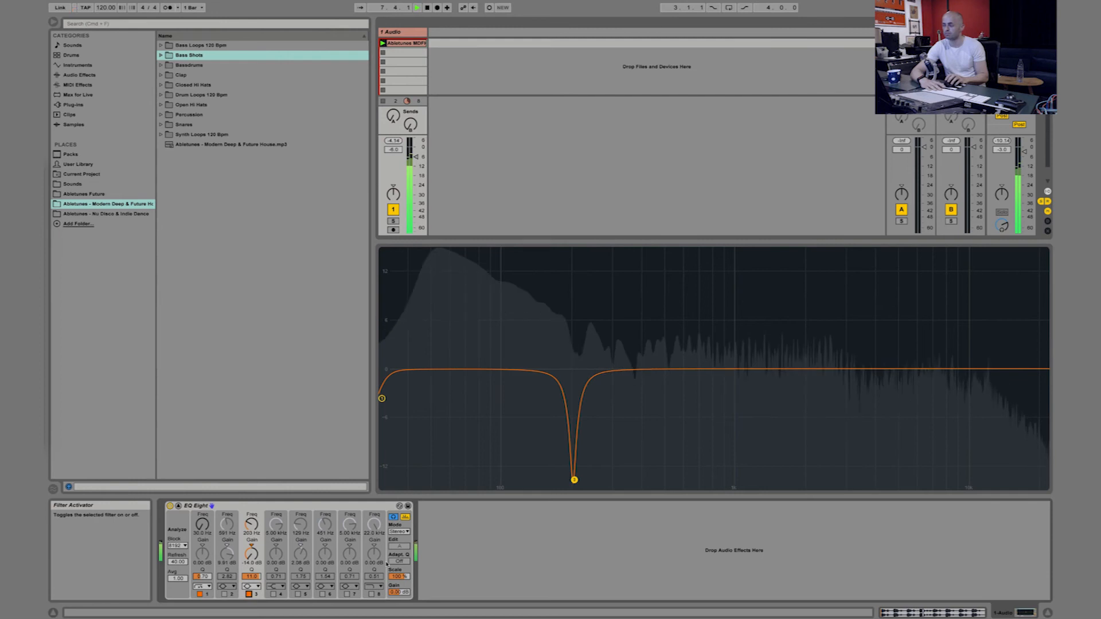
key("space")
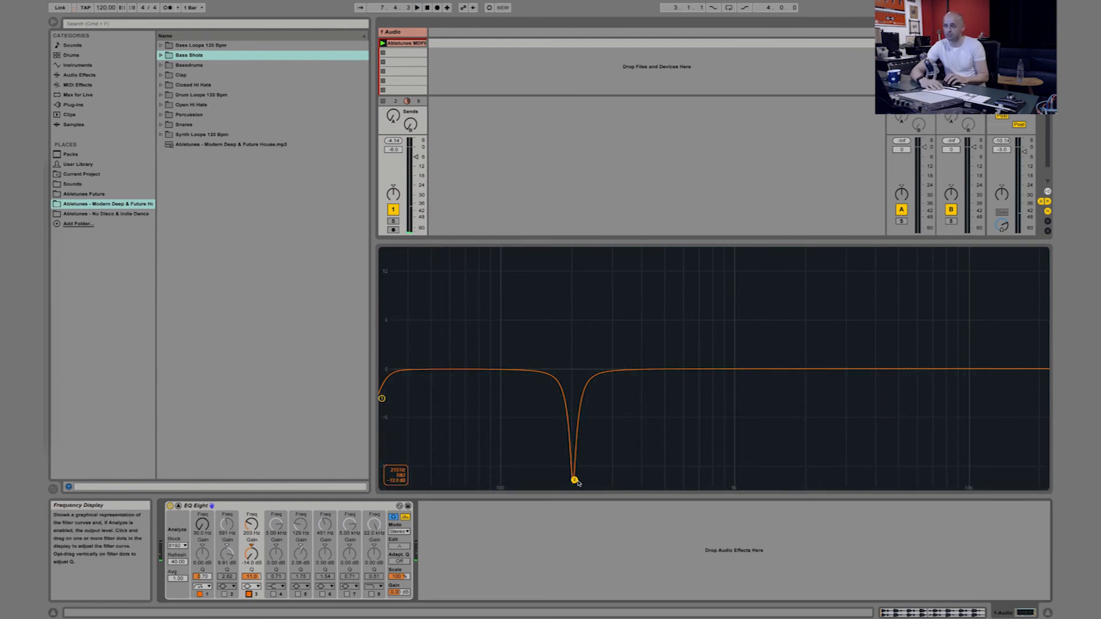
Move filter 3 to about 2.08 kHz, flatten its gain to about 0 dB and deactivate it.
left_click_drag(574, 480, 822, 358)
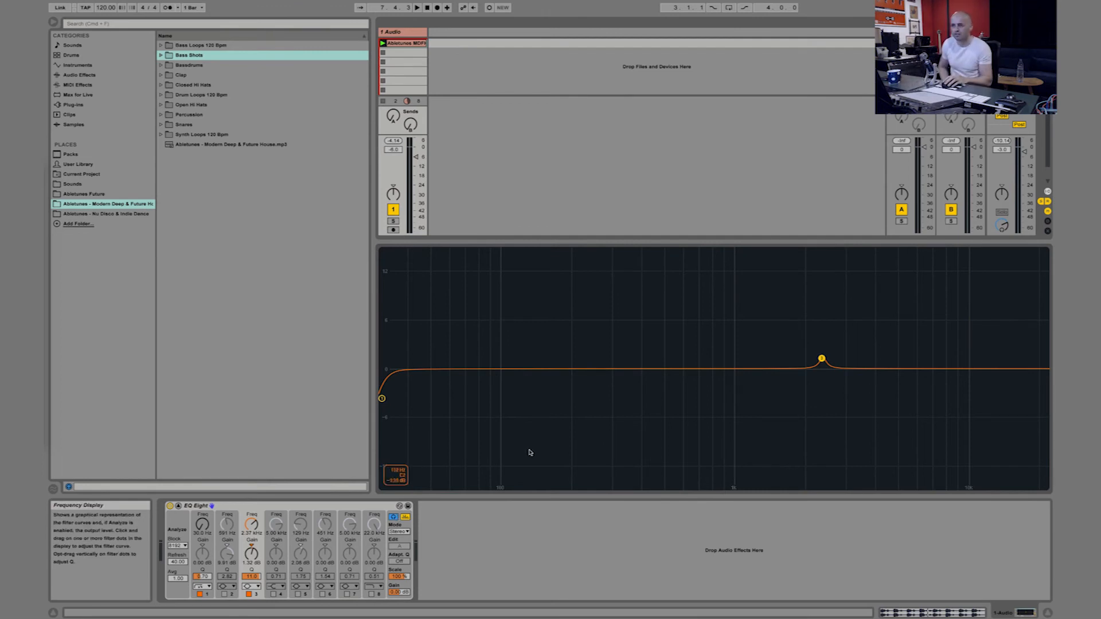
left_click_drag(822, 359, 816, 293)
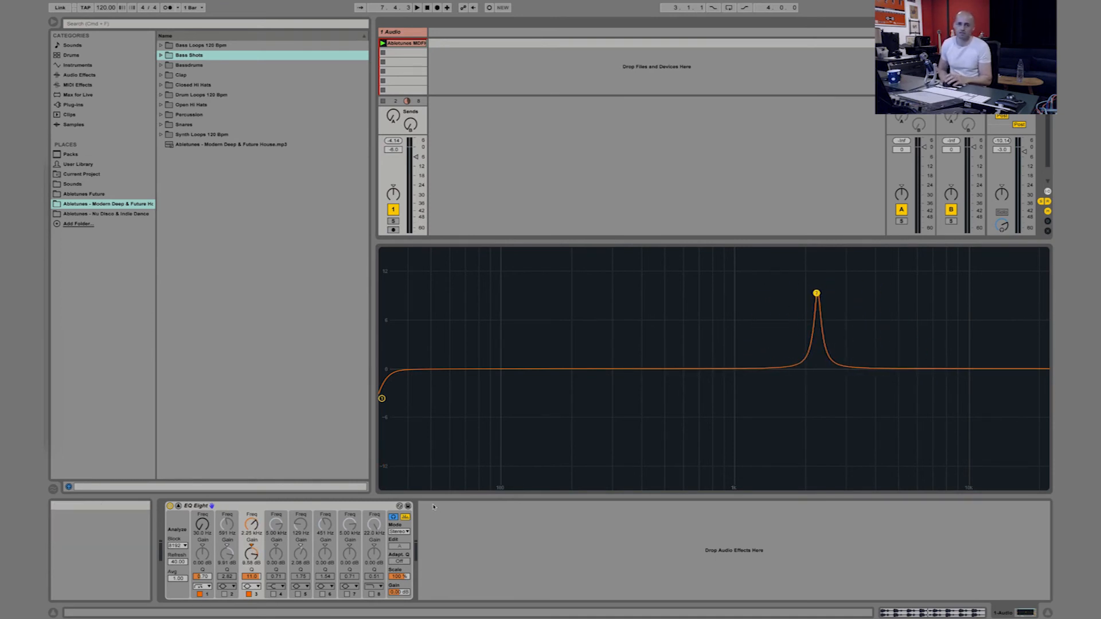
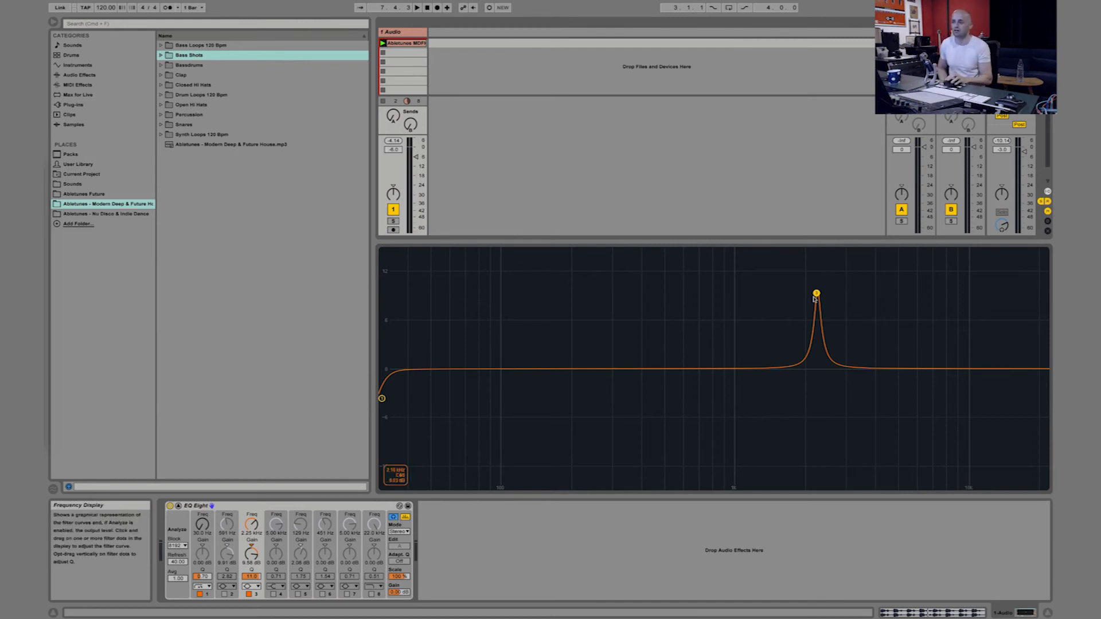
left_click_drag(817, 293, 808, 368)
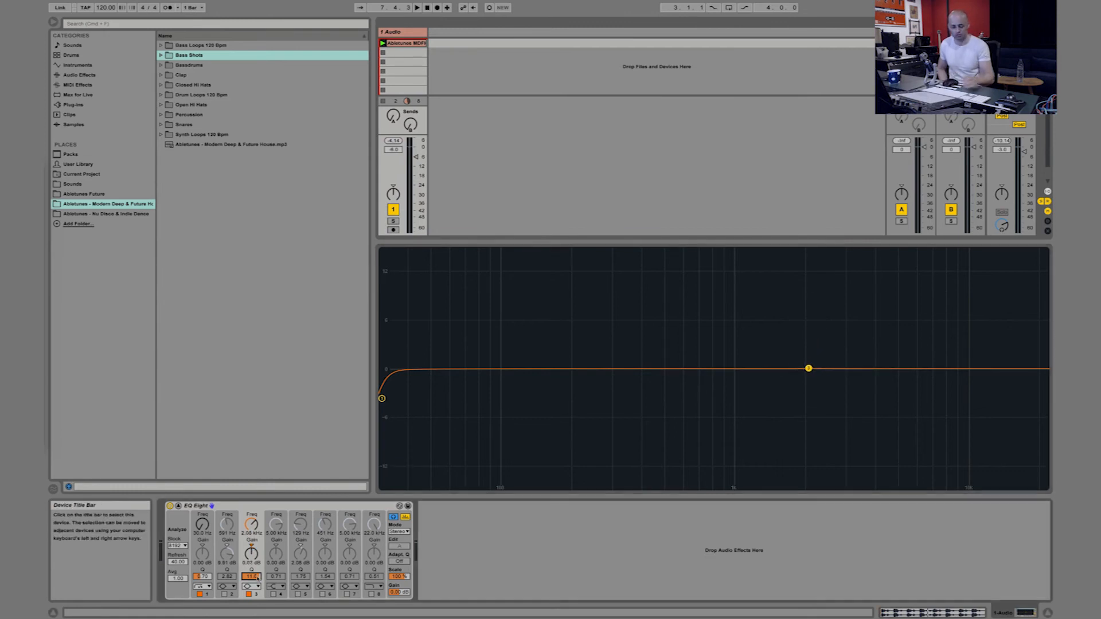
left_click(248, 594)
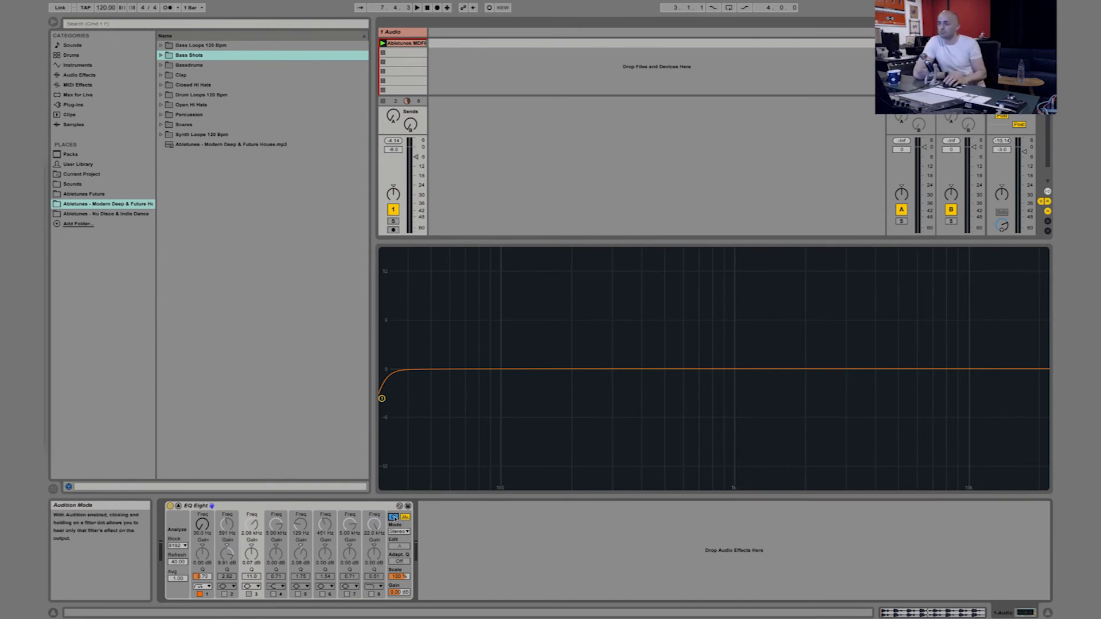
Enable Adaptive Q, activate filter 5 and boost it to about 14.4 dB at about 365 Hz.
left_click(400, 562)
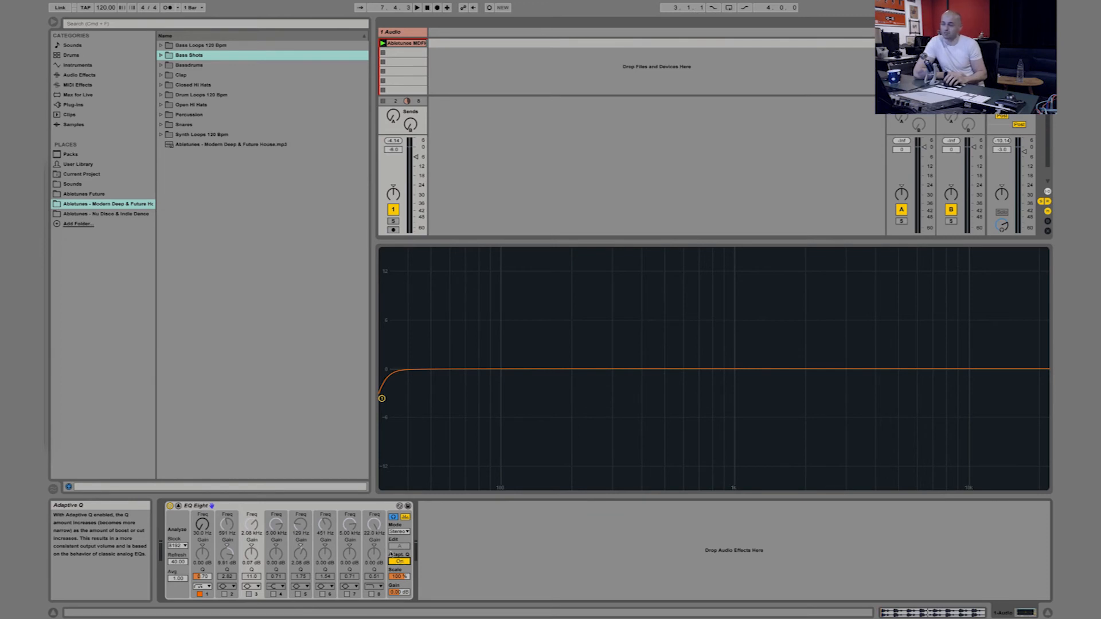
left_click(298, 594)
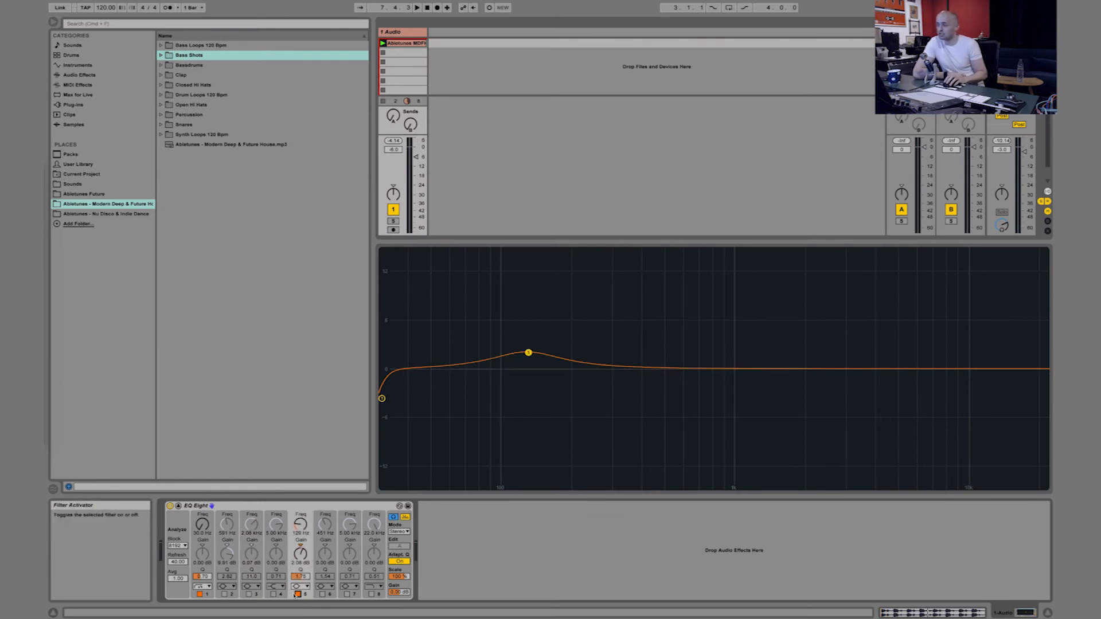
left_click_drag(528, 352, 634, 257)
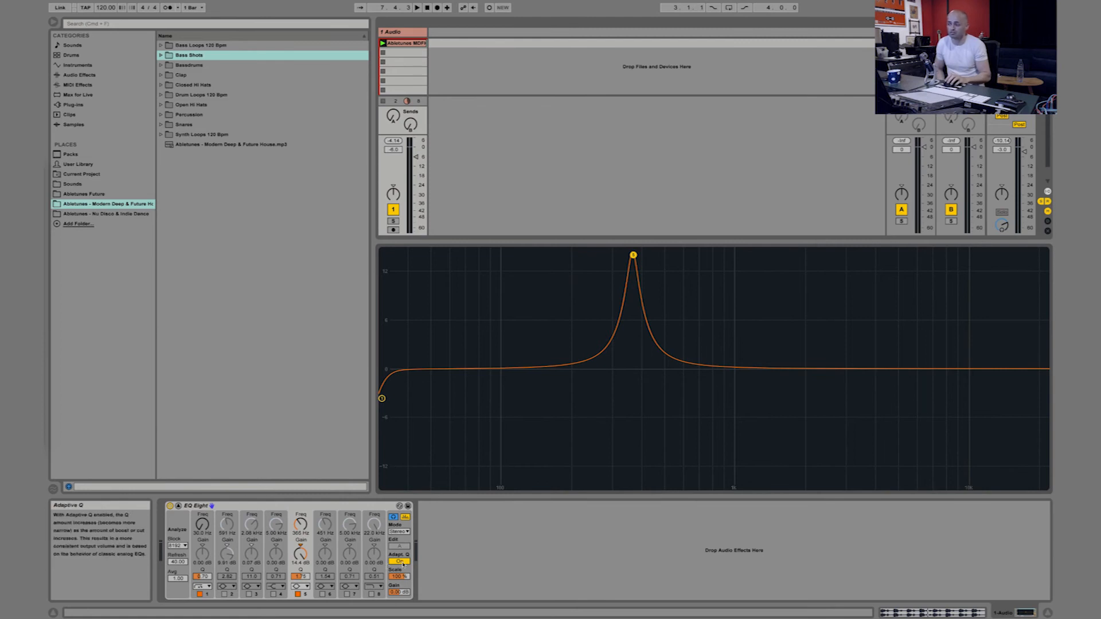
Flatten filter 5's gain to about 0 dB at about 582 Hz and deactivate the filter.
left_click_drag(633, 254, 783, 365)
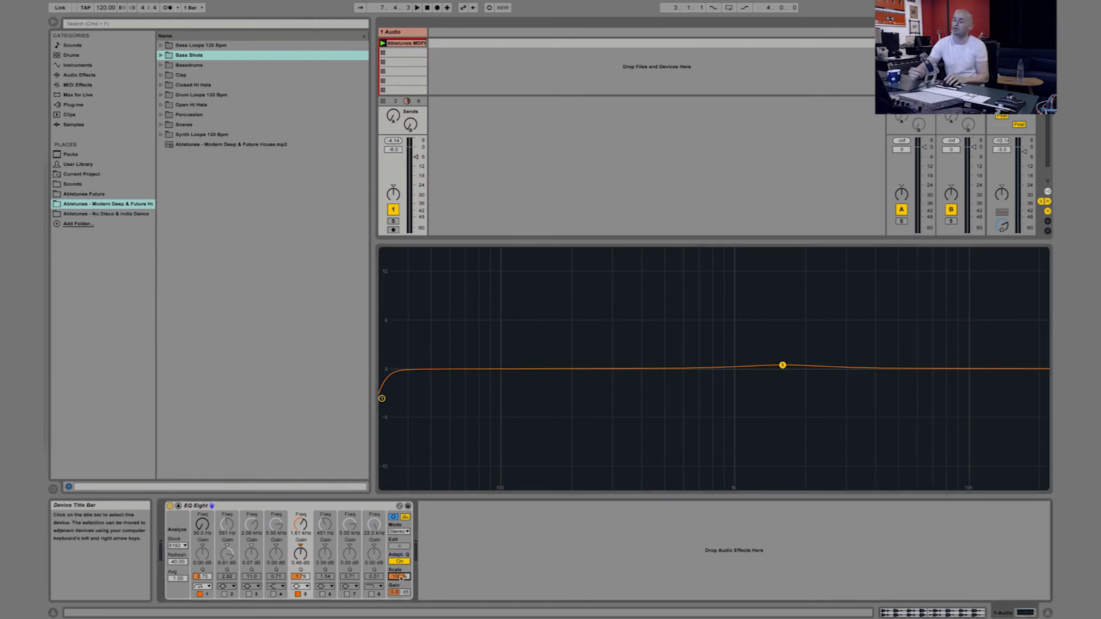
left_click_drag(783, 365, 680, 370)
left_click(298, 595)
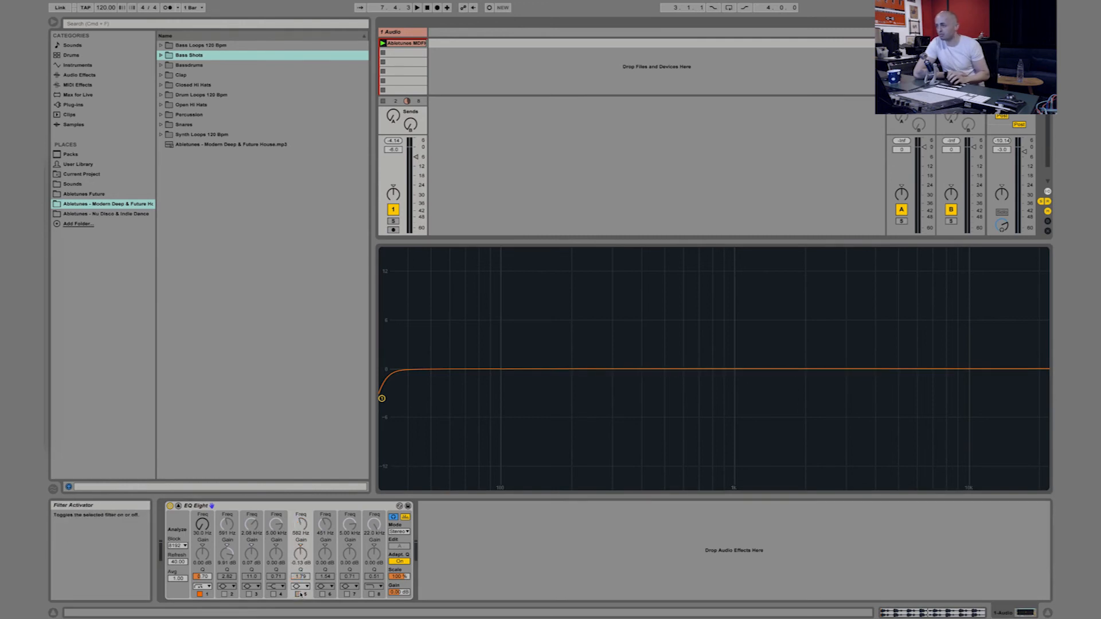
Load the Ableton-ready sample Abletunes MDFH Bassdrum 01 G.wav from the Bassdrums folder onto a new audio track and collapse the folder.
left_click(183, 95)
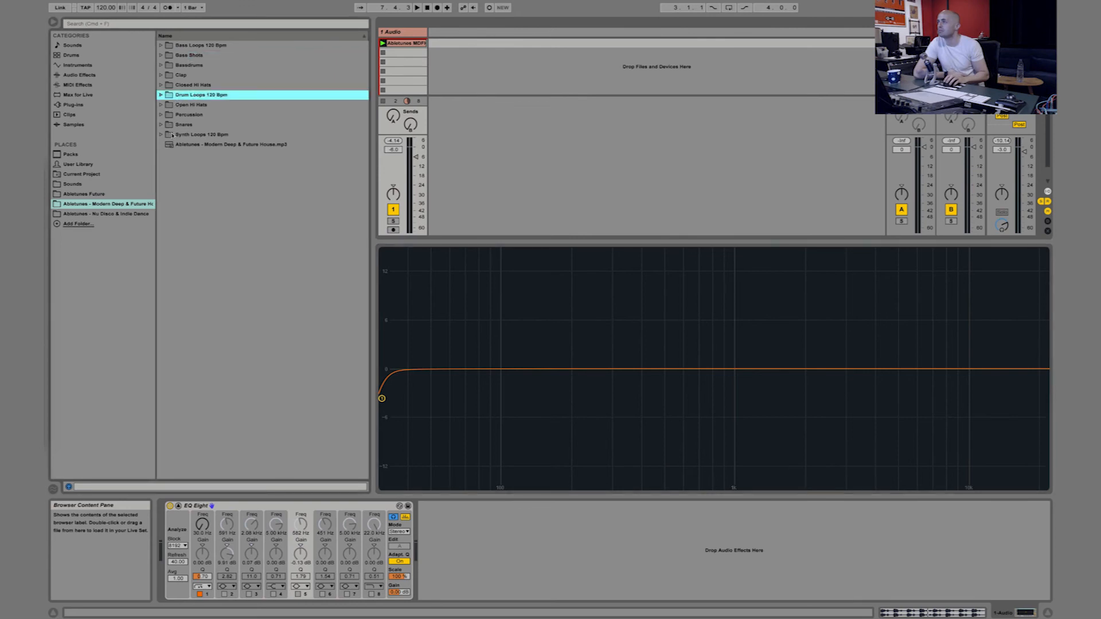
left_click(161, 66)
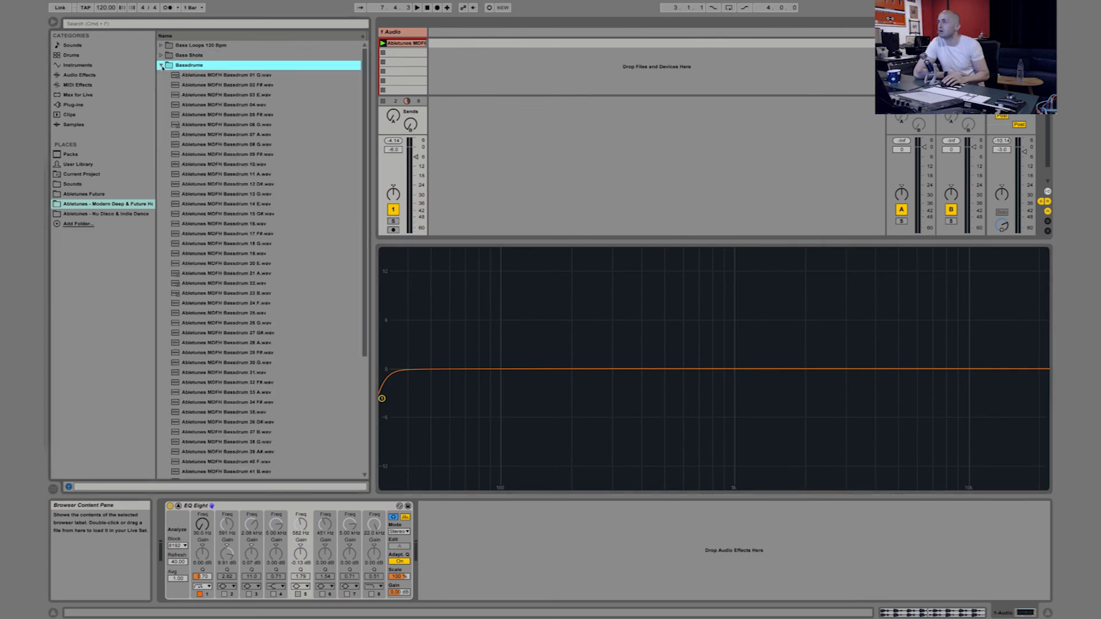
double_click(197, 75)
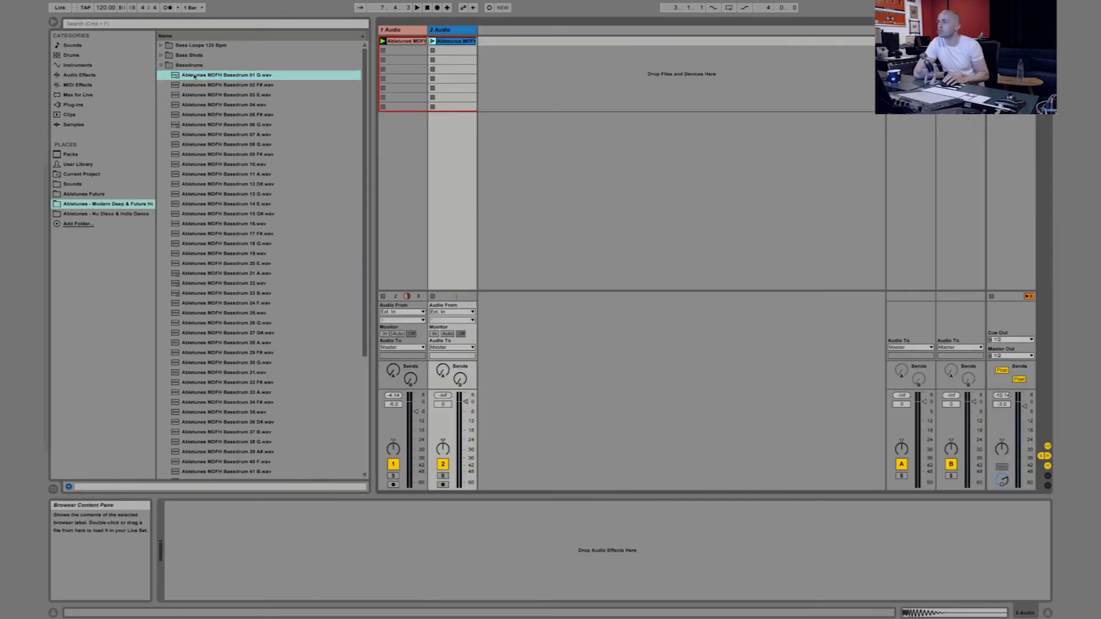
left_click(165, 65)
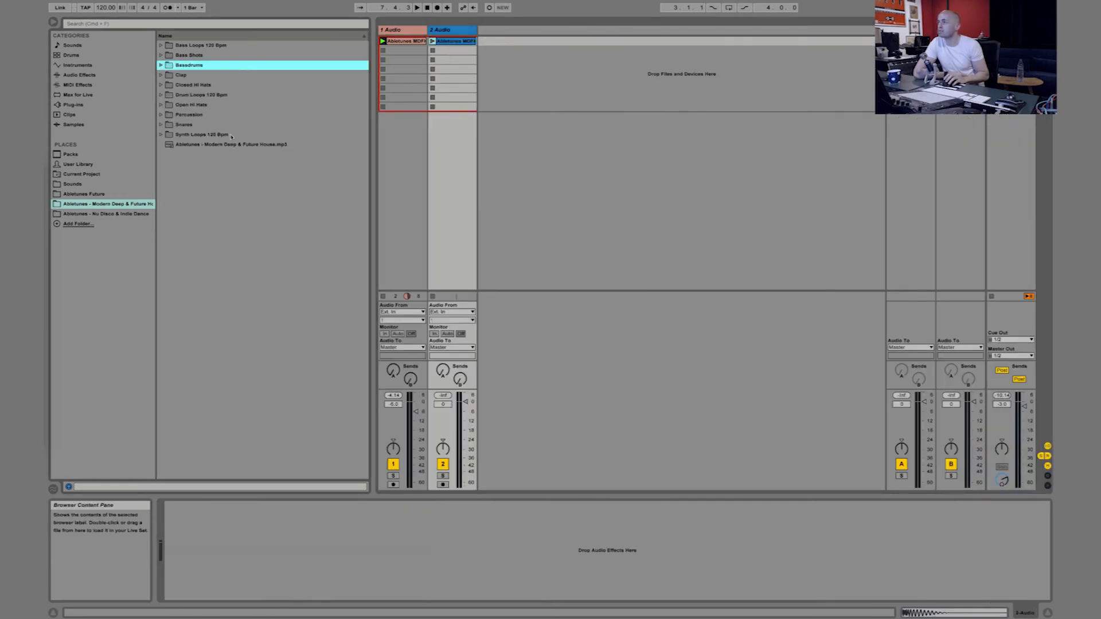
Add Abletunes MDFH Synth Loop 01 G.wav from the Synth Loops 120 Bpm folder as a clip on a third audio track.
left_click(194, 136)
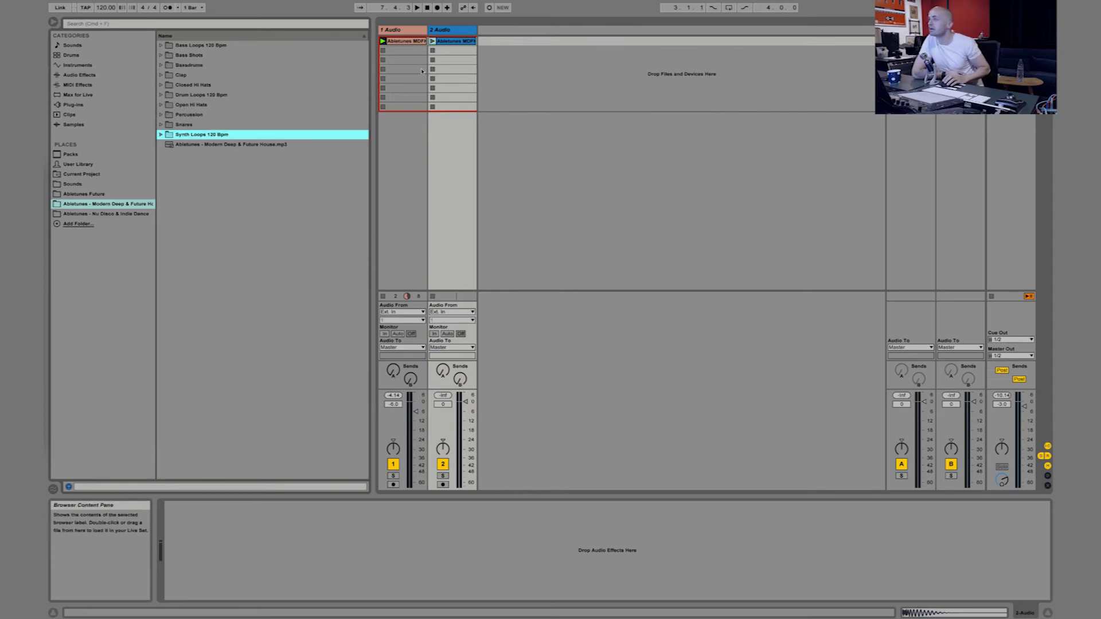
left_click(447, 33)
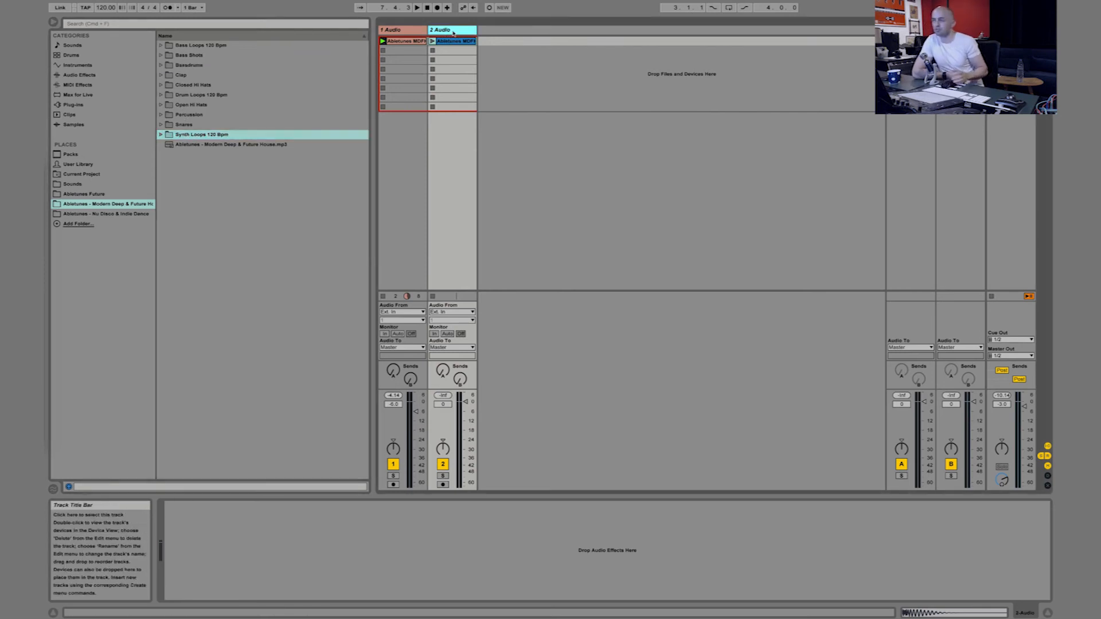
left_click(161, 135)
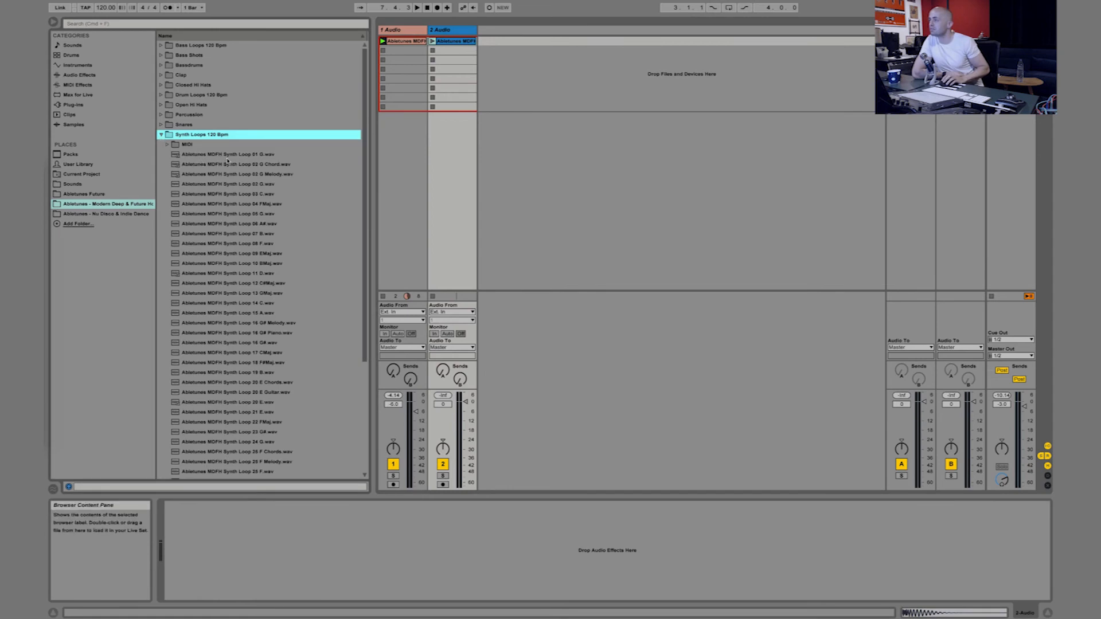
left_click(222, 156)
left_click_drag(212, 157, 504, 41)
Lower the bassdrum track's volume to about -10 dB and the synth loop track's volume to about -11 dB.
left_click(449, 38)
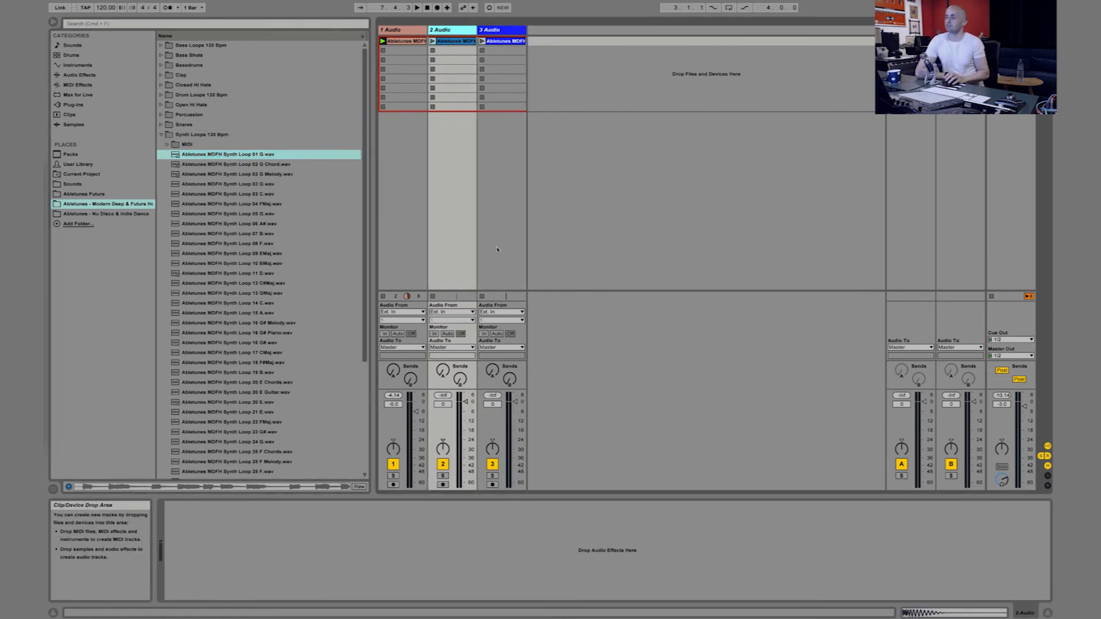
left_click_drag(466, 402, 466, 418)
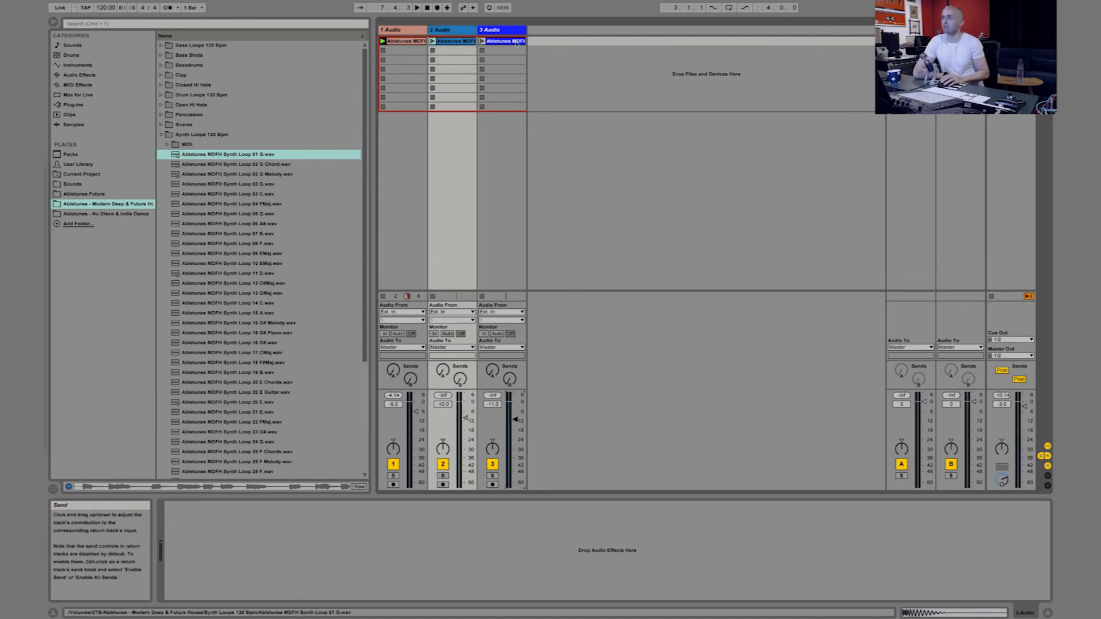
Play the drum, bassdrum and synth clips together, and delete the bassdrum clip from the second track.
left_click(501, 30)
left_click(992, 41)
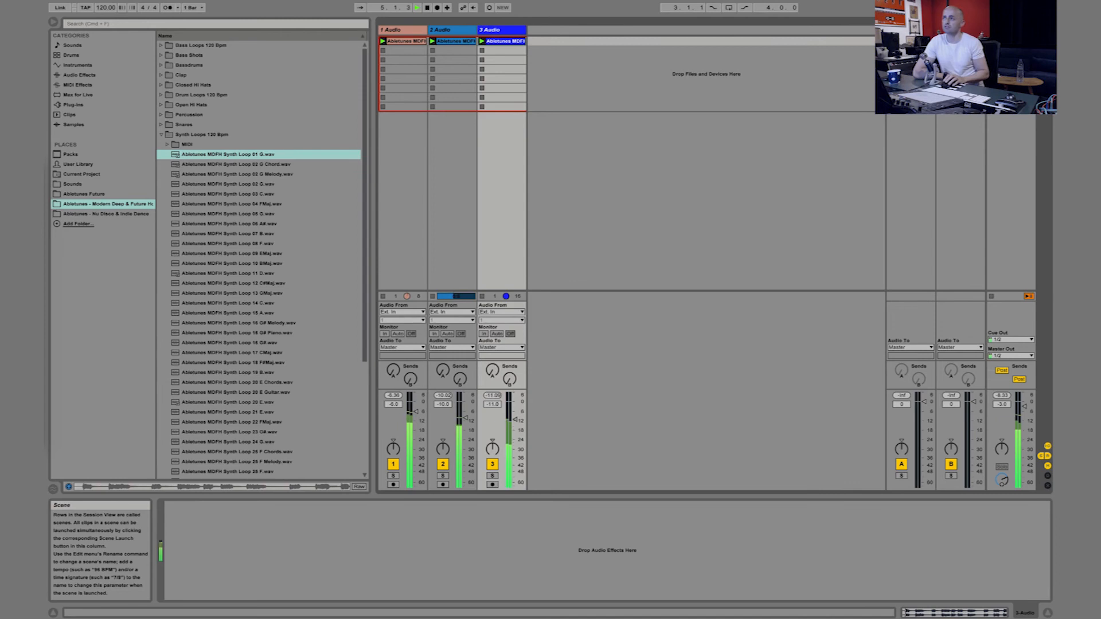
double_click(450, 41)
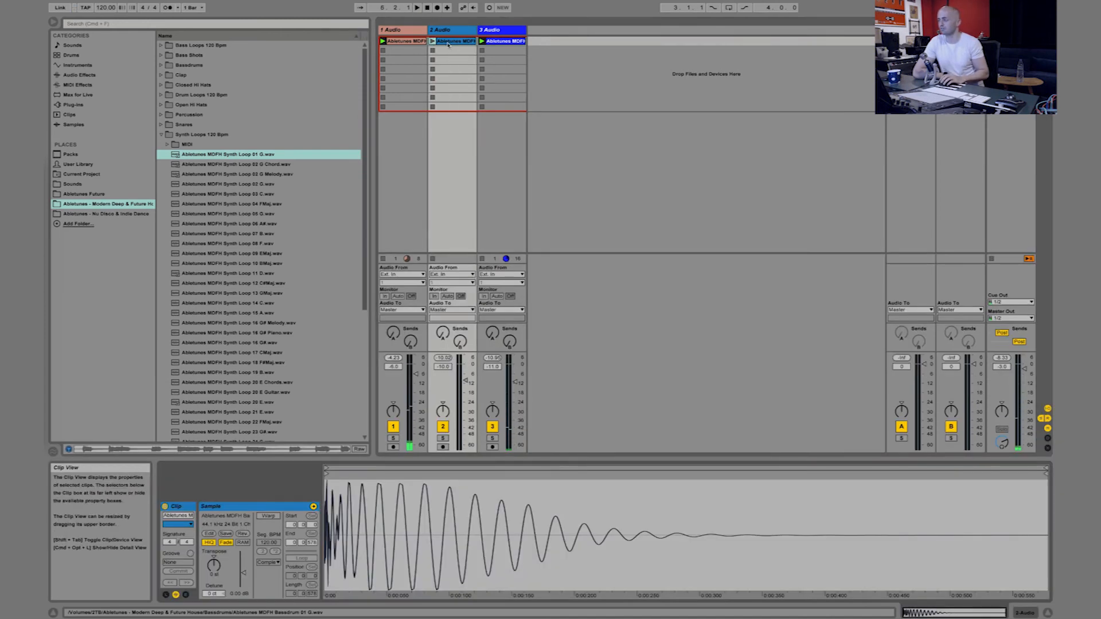
key("Delete")
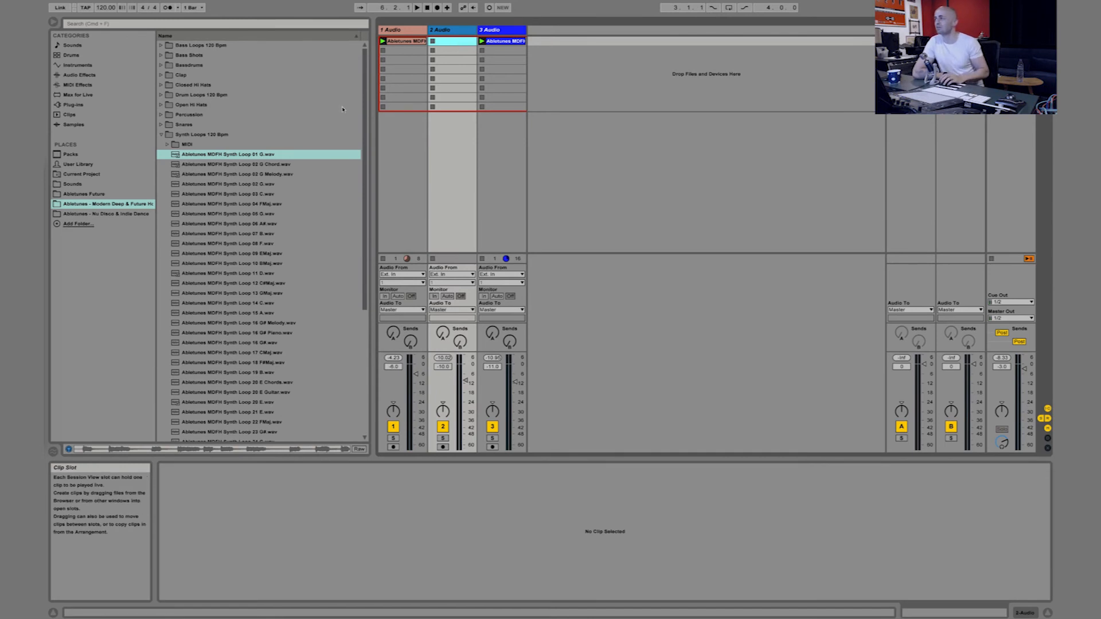
Browse the Bass Loops 120 Bpm and Percussion folders for a replacement sample, collapsing each folder after checking it.
left_click(161, 135)
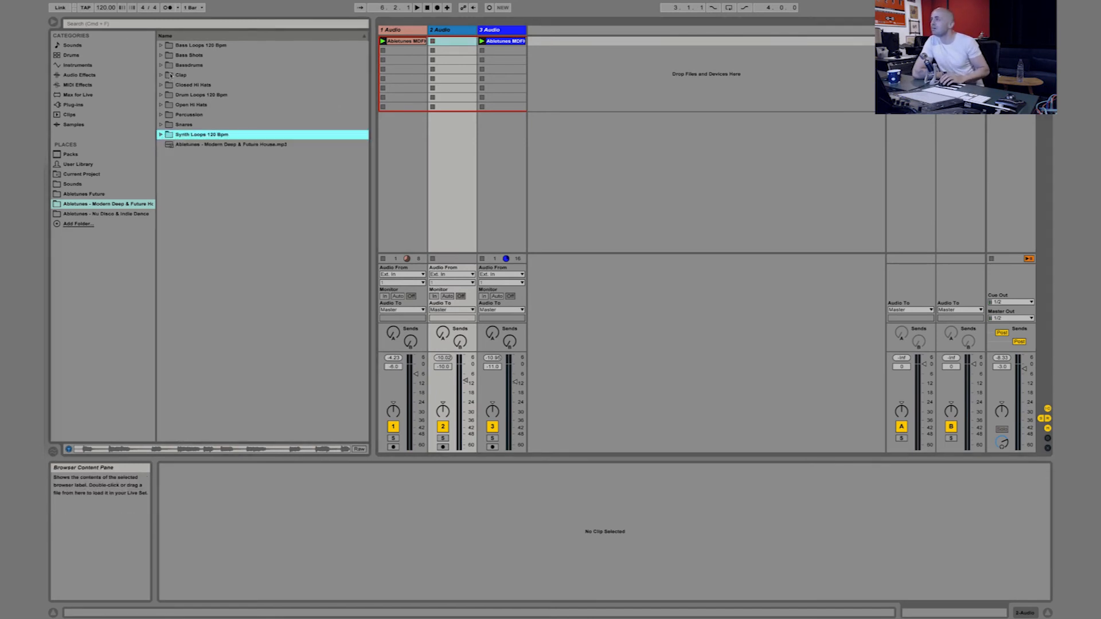
left_click(161, 45)
key("Down")
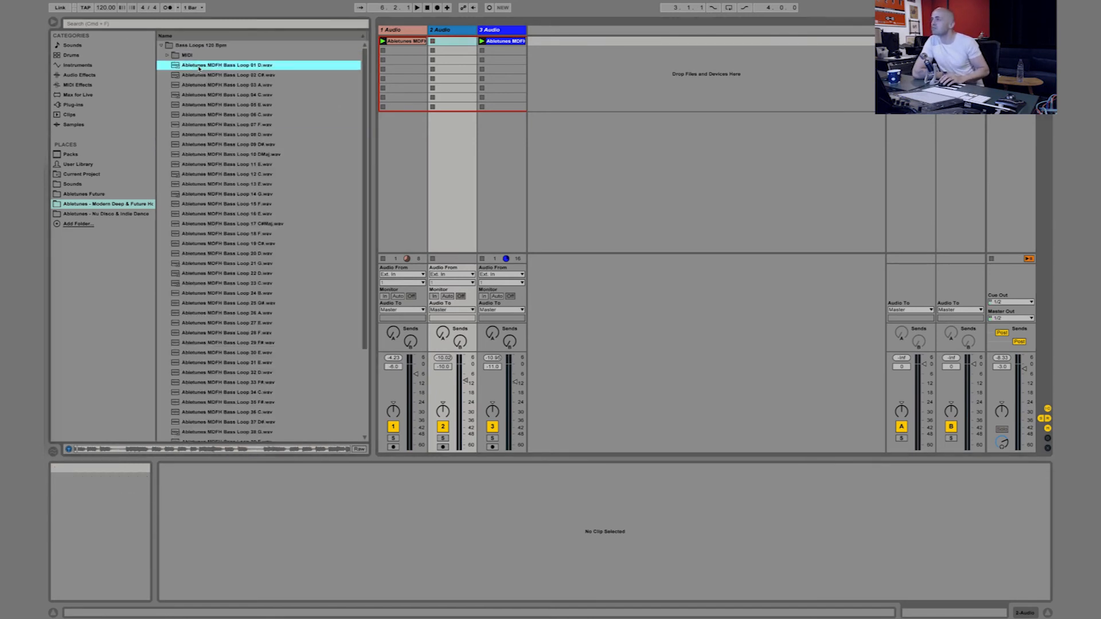
key("Up")
key("Up")
key("Left")
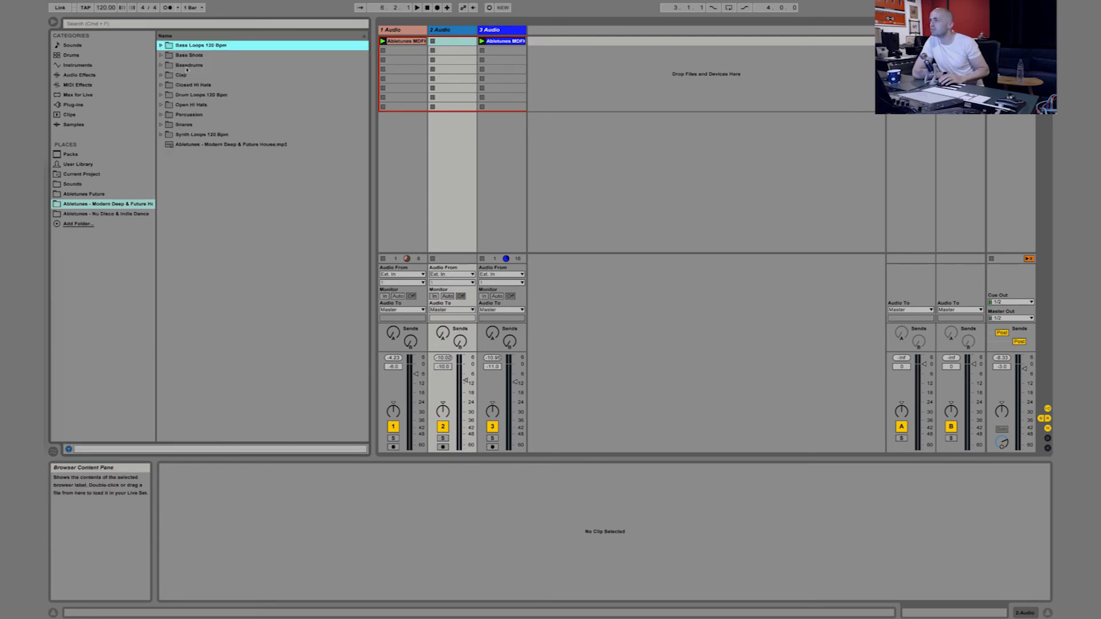
left_click(190, 115)
key("Right")
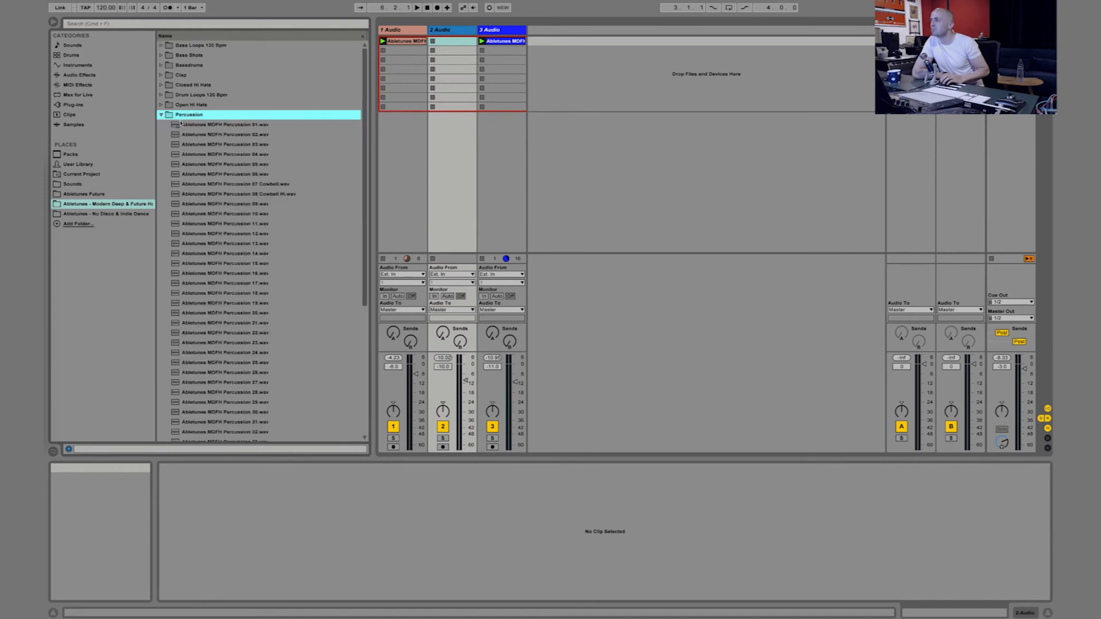
key("Down")
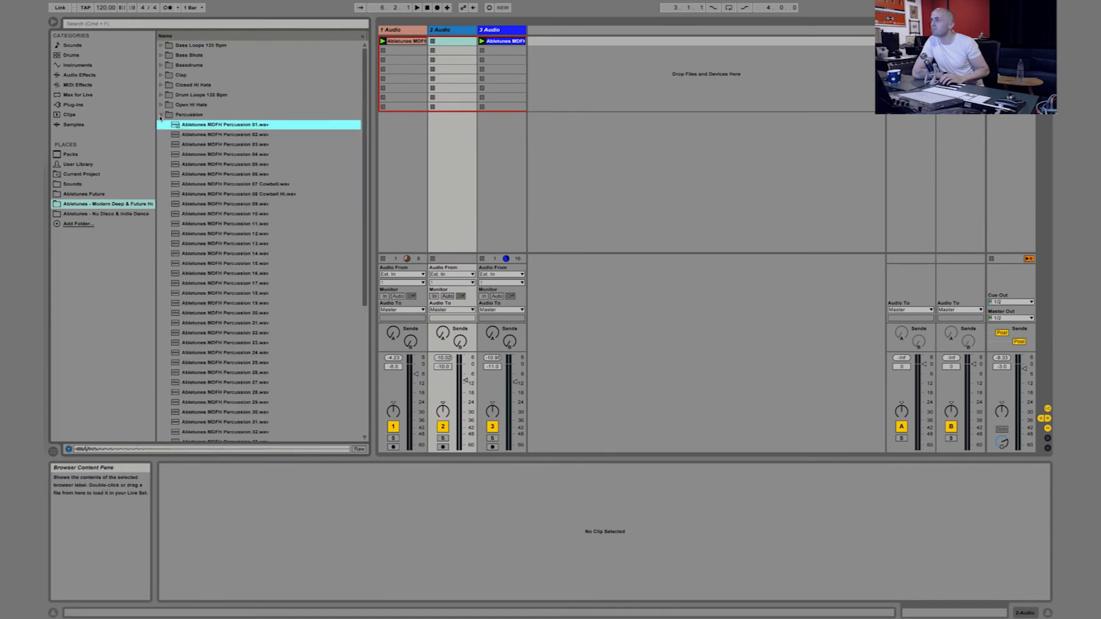
left_click(162, 115)
Replace the third track's clip with Abletunes MDFH Synth Loop 02 G Chord.wav and add Abletunes MDFH Synth Loop 02 G Melody.wav on a new track.
left_click(207, 136)
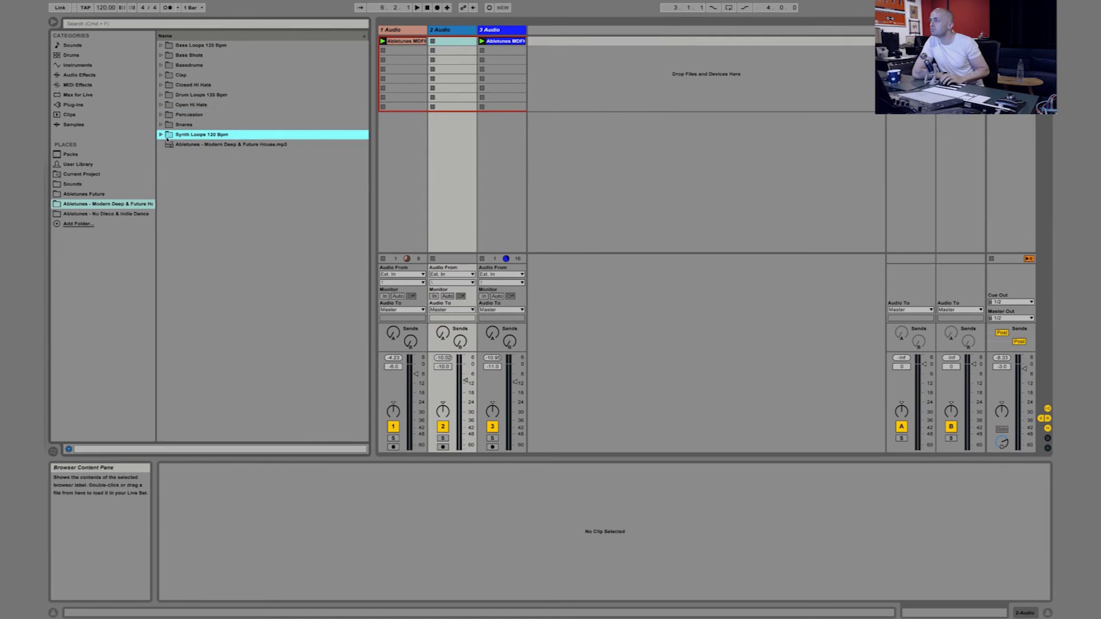
key("Right")
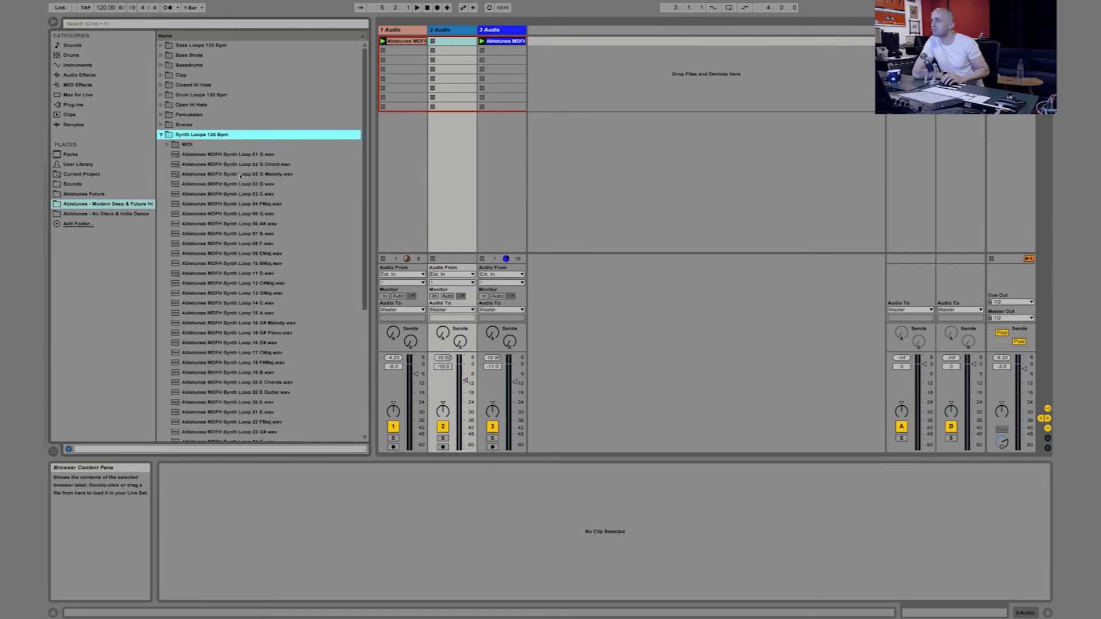
left_click_drag(261, 165, 511, 44)
key("Down")
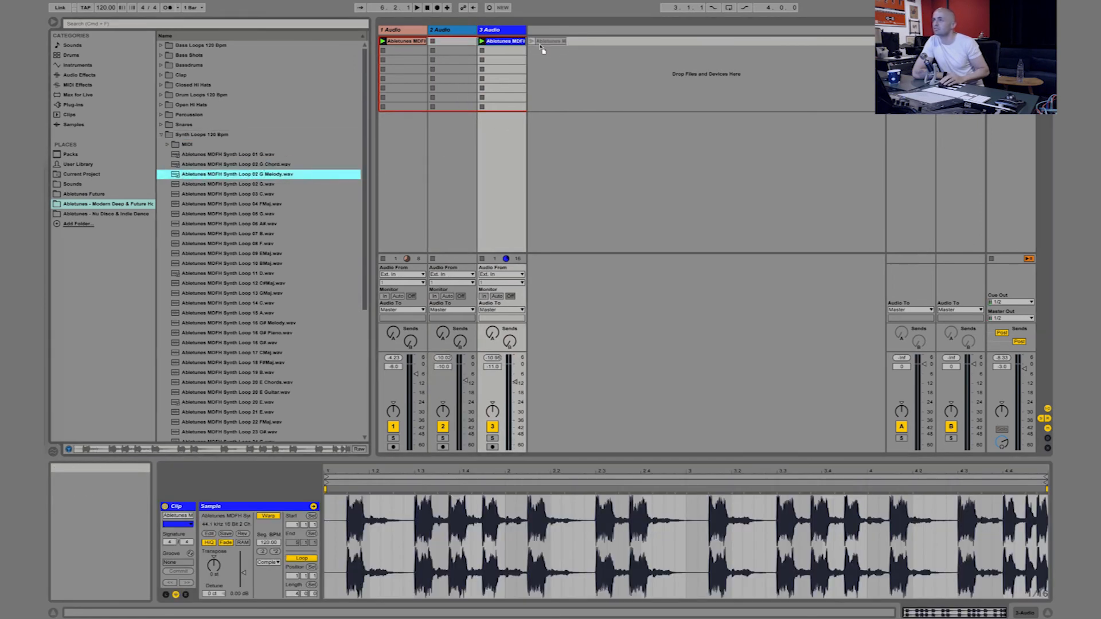
Collapse the Synth Loops 120 Bpm folder and delete the empty second track.
left_click(253, 187)
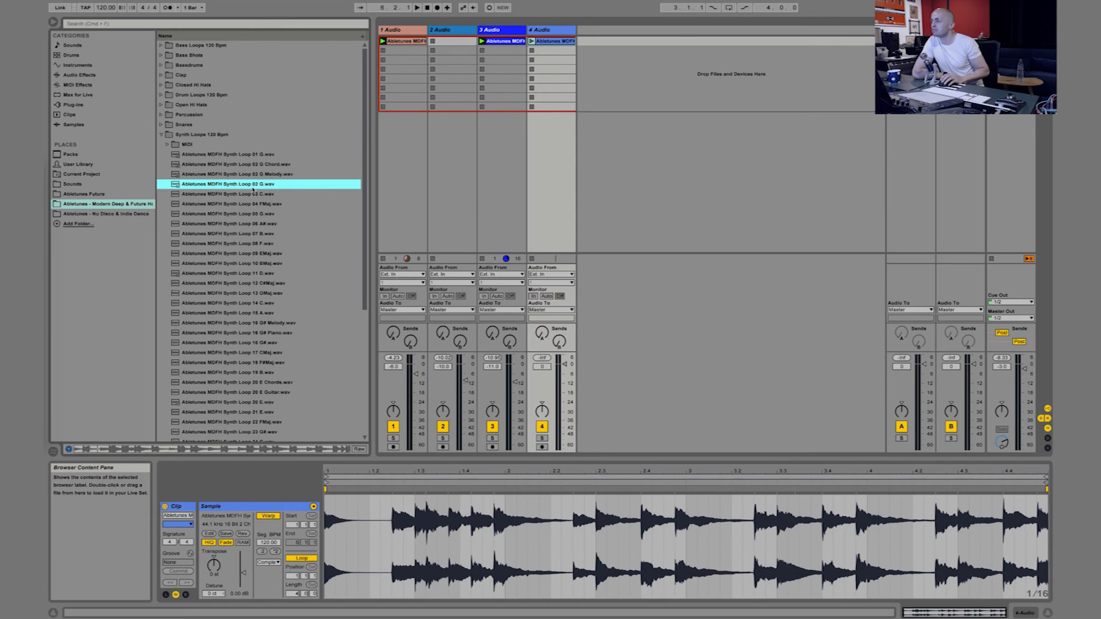
key("Up")
key("Up")
key("Up")
key("Up")
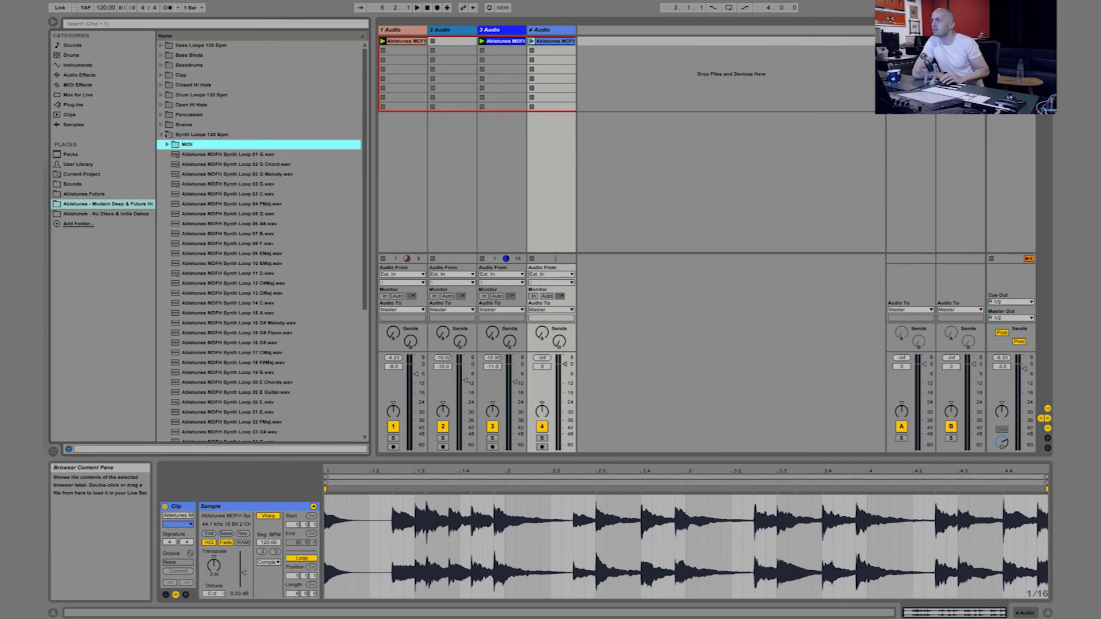
left_click(168, 135)
left_click(446, 31)
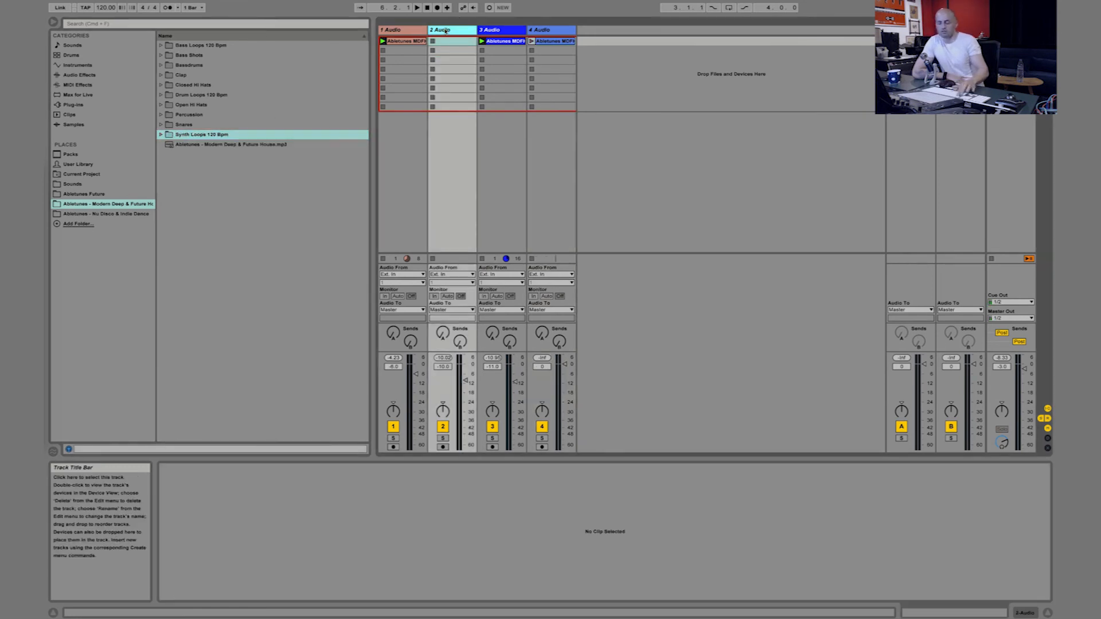
key("Delete")
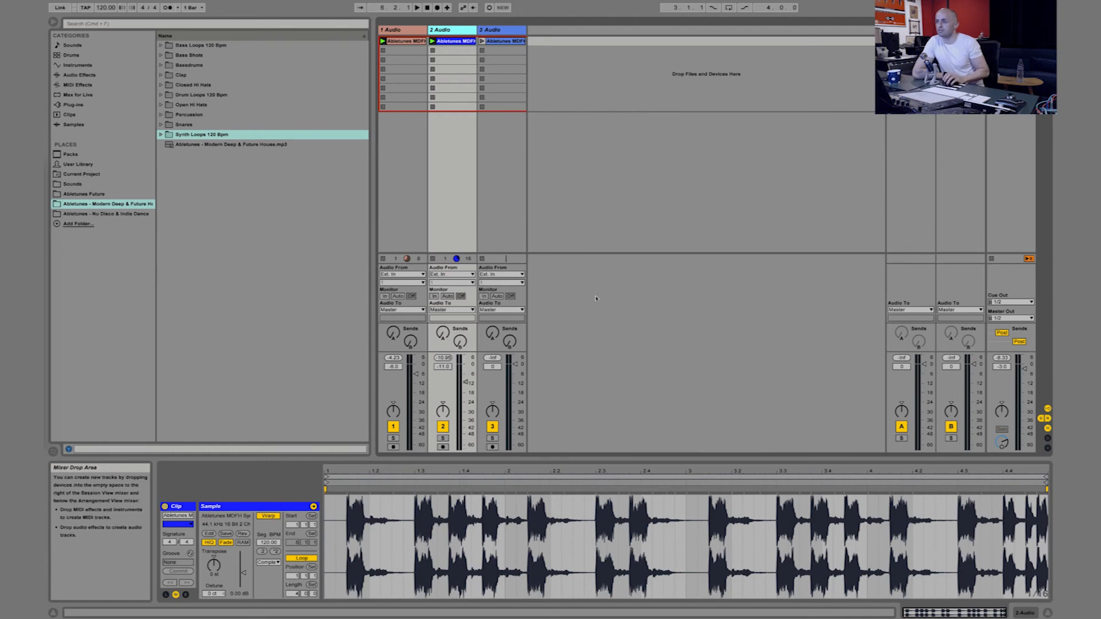
Balance the synth loops during playback, setting the chord track to about -9.4 dB and the melody track to about -8.7 dB.
left_click_drag(515, 364, 515, 382)
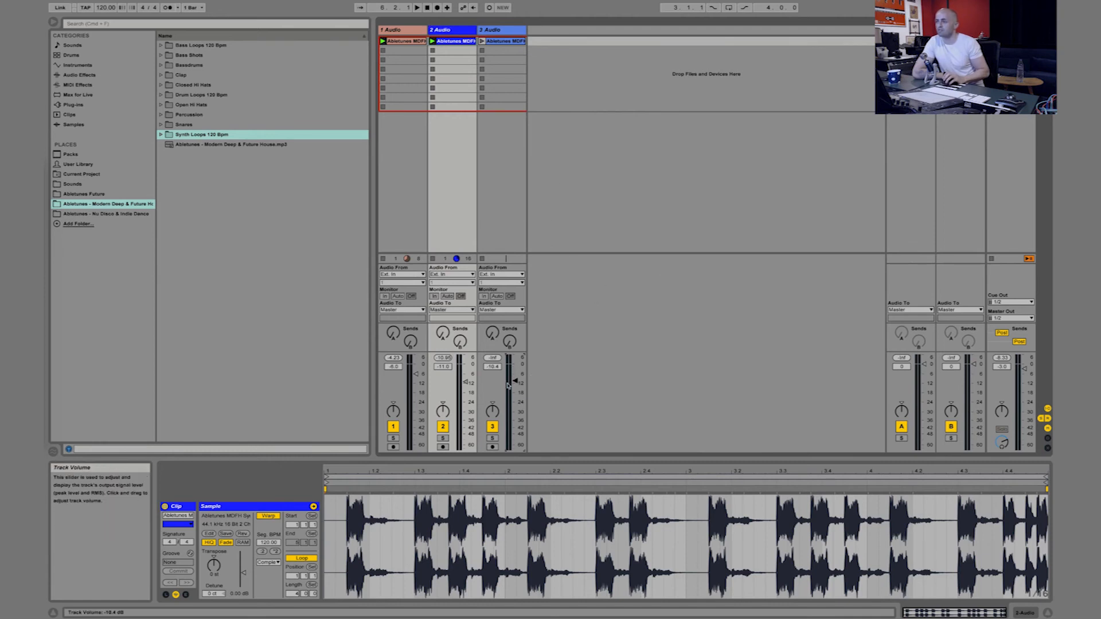
key("space")
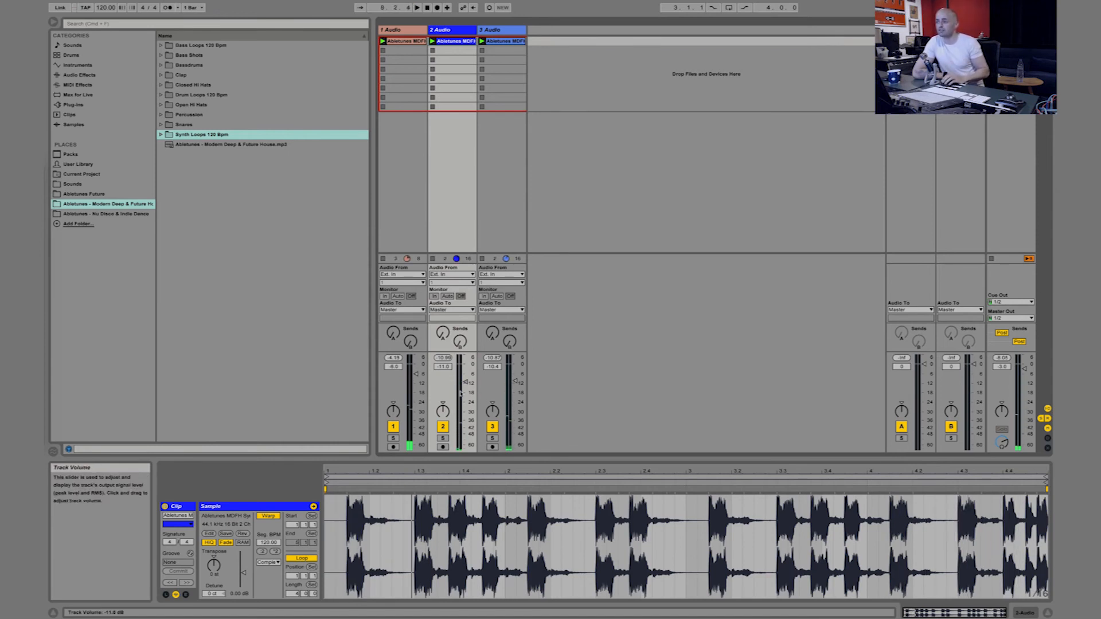
left_click_drag(465, 383, 466, 379)
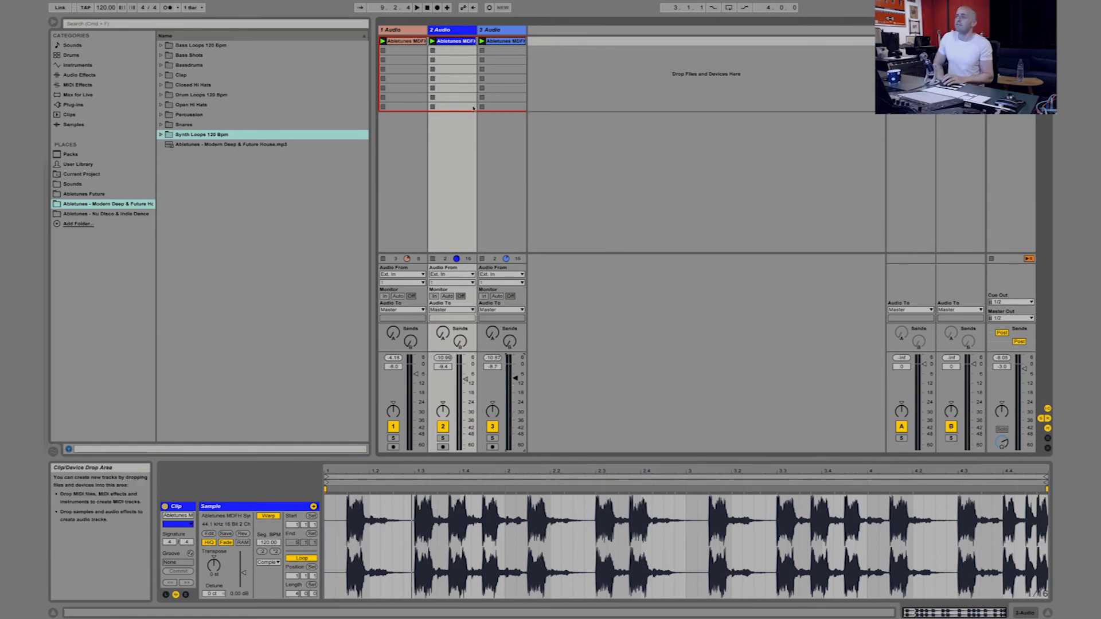
Search the browser for "eq" and load EQ Eight onto the second track.
left_click(455, 34)
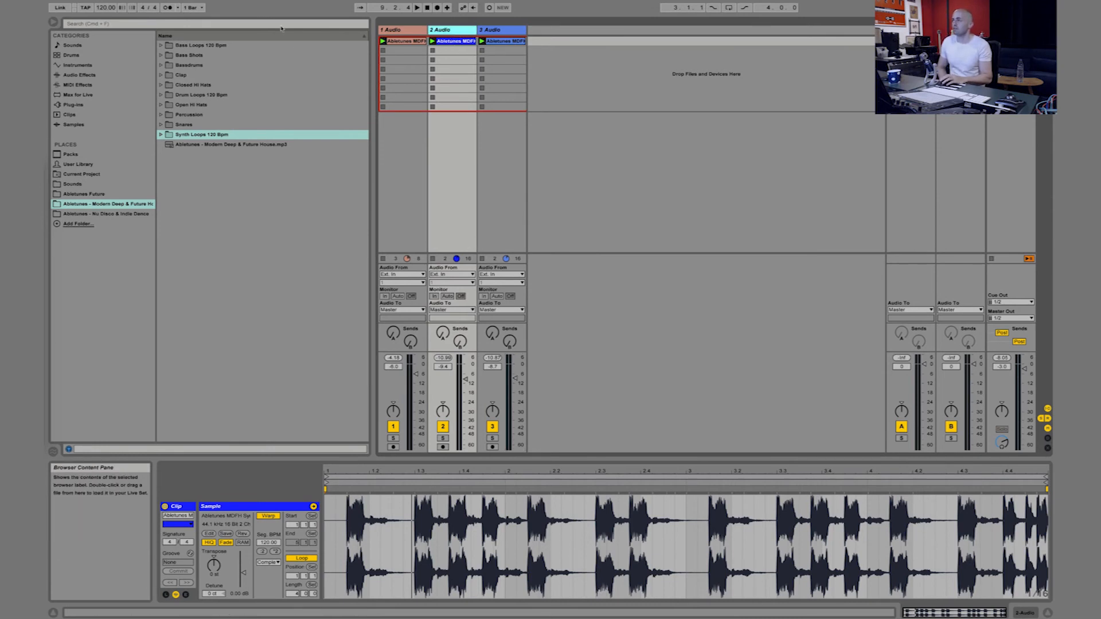
key("super+f")
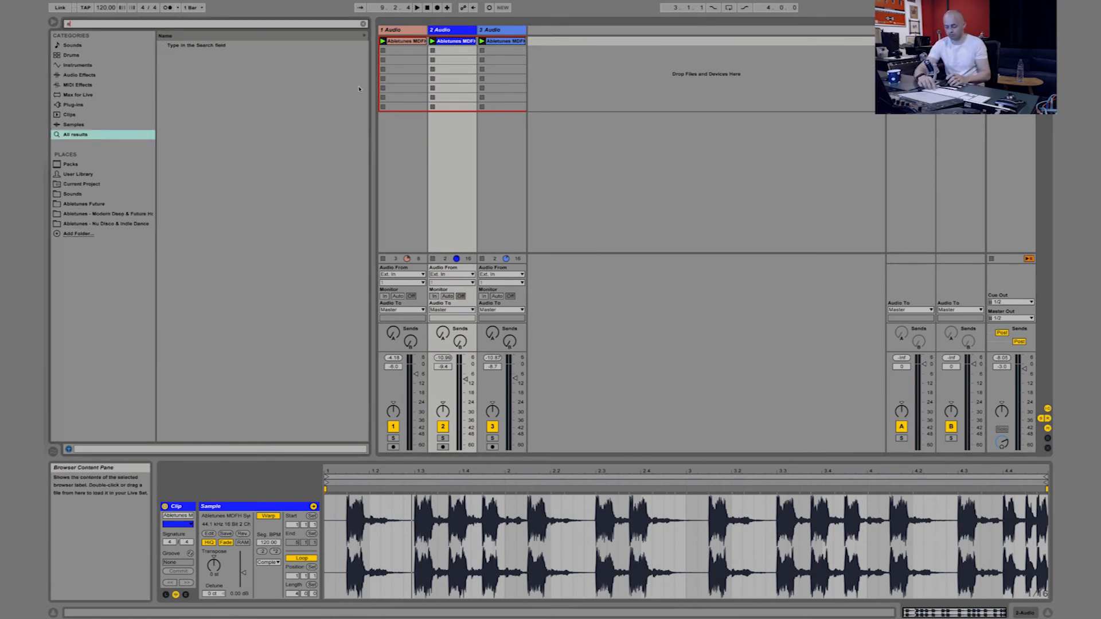
type("eq")
double_click(181, 55)
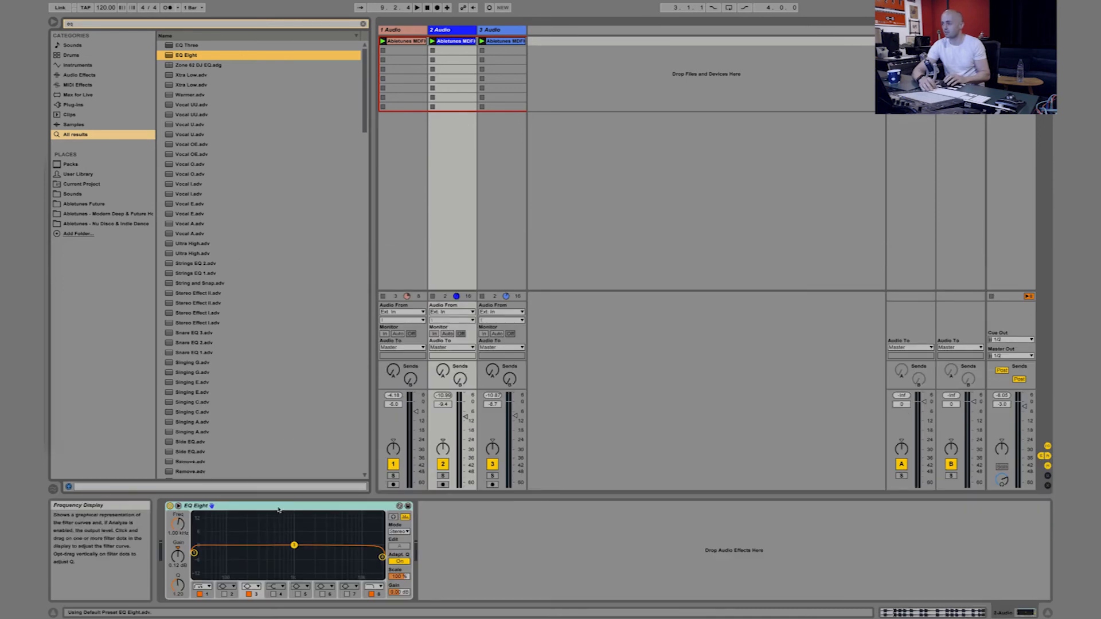
left_click(279, 509)
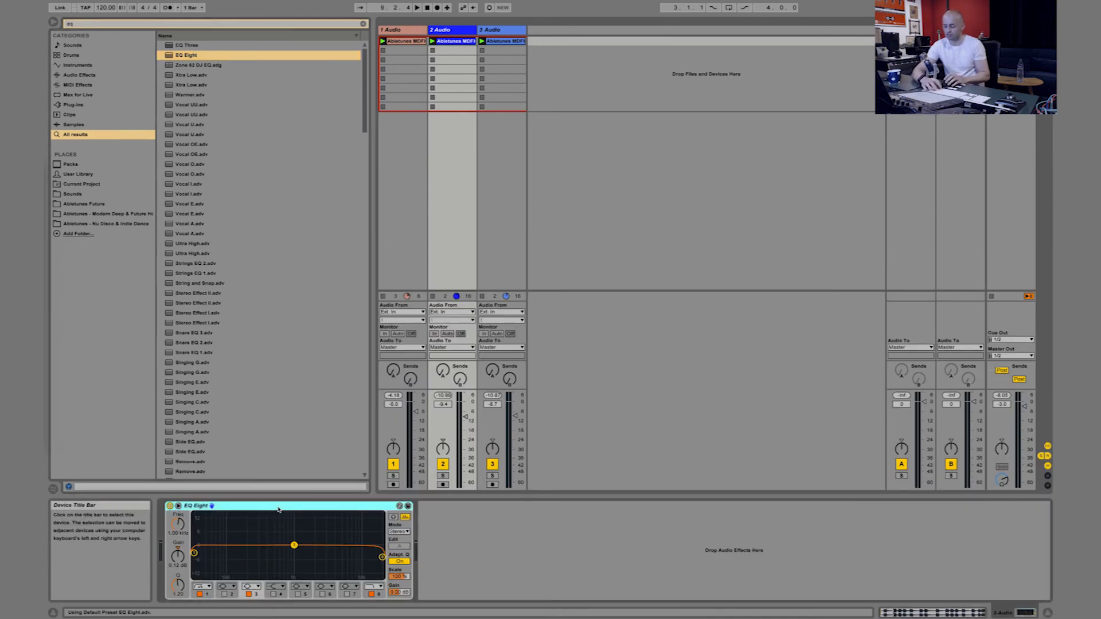
Play all three loops together and raise the melody track's volume to about -7.6 dB.
left_click(498, 30)
left_click(393, 563)
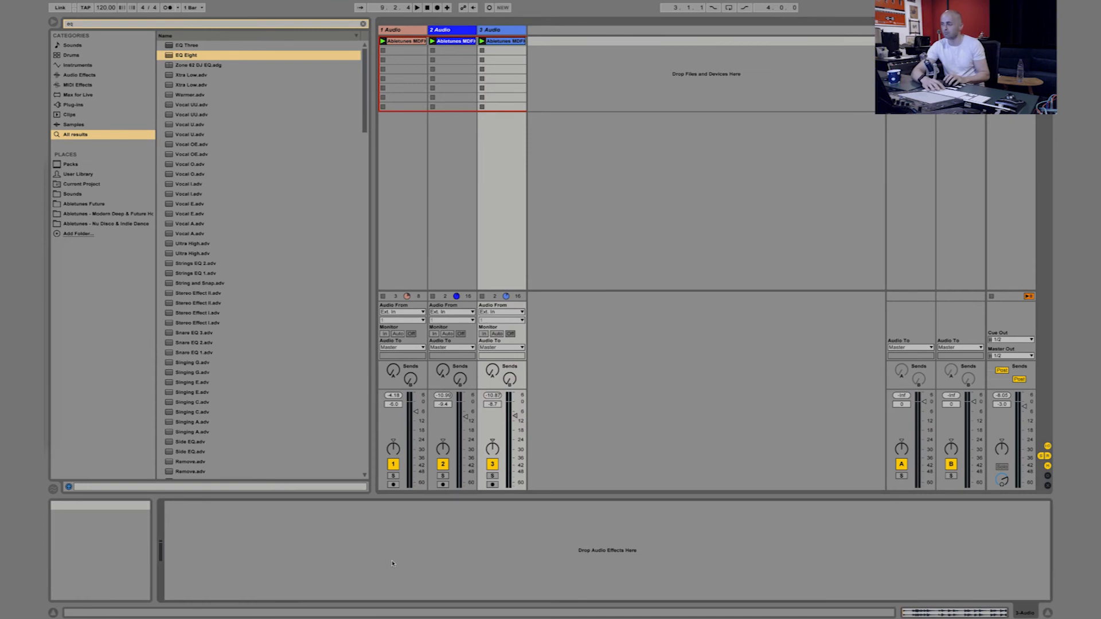
left_click(447, 34)
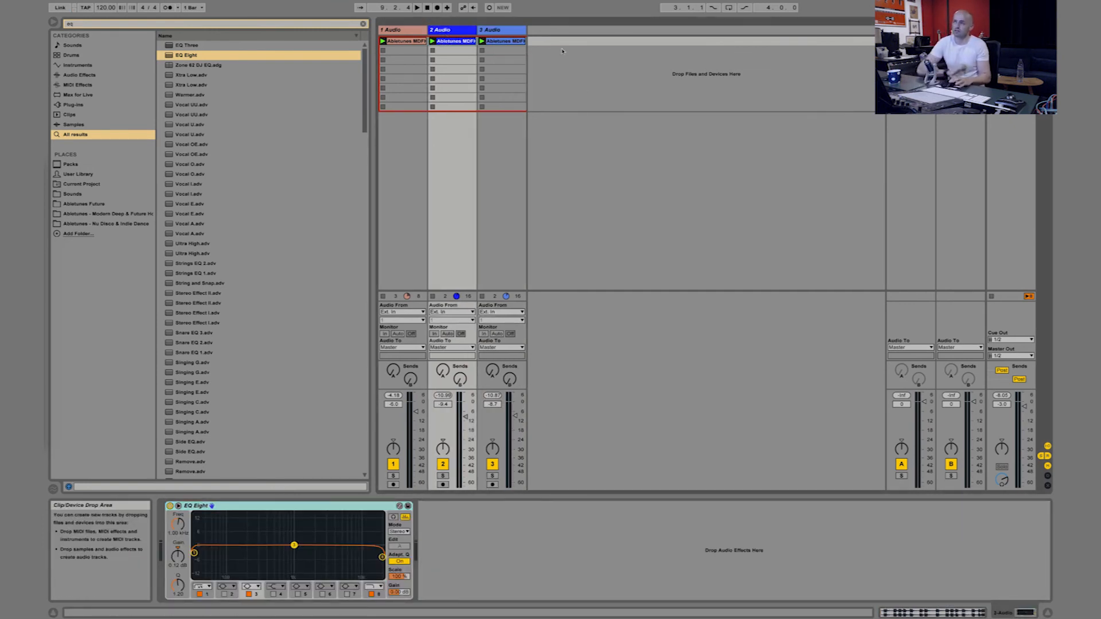
key("space")
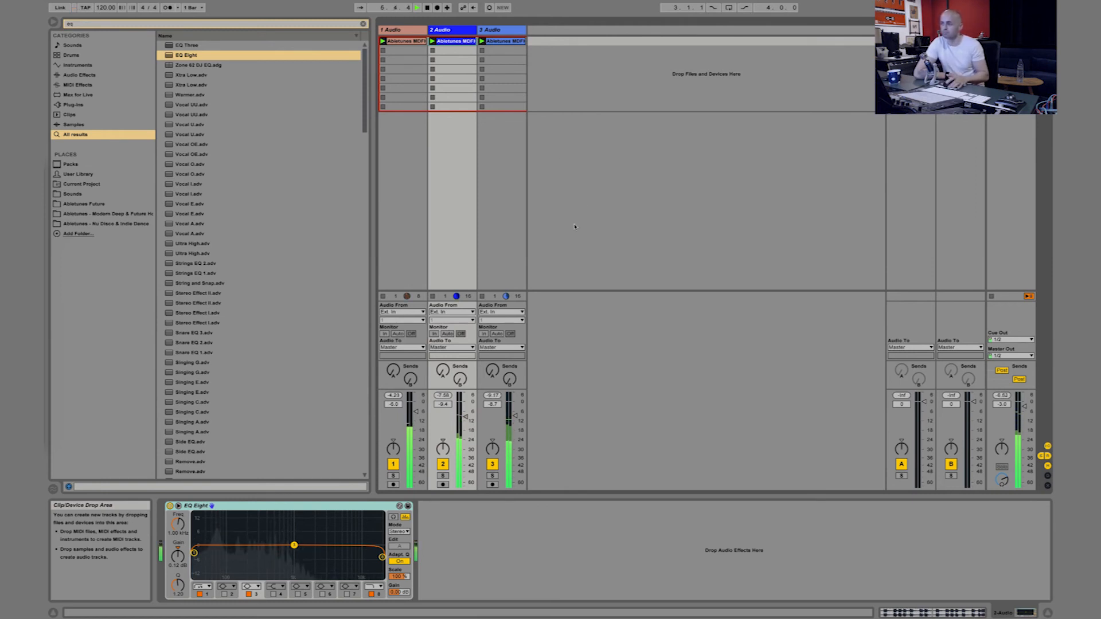
key("space")
left_click_drag(515, 416, 515, 414)
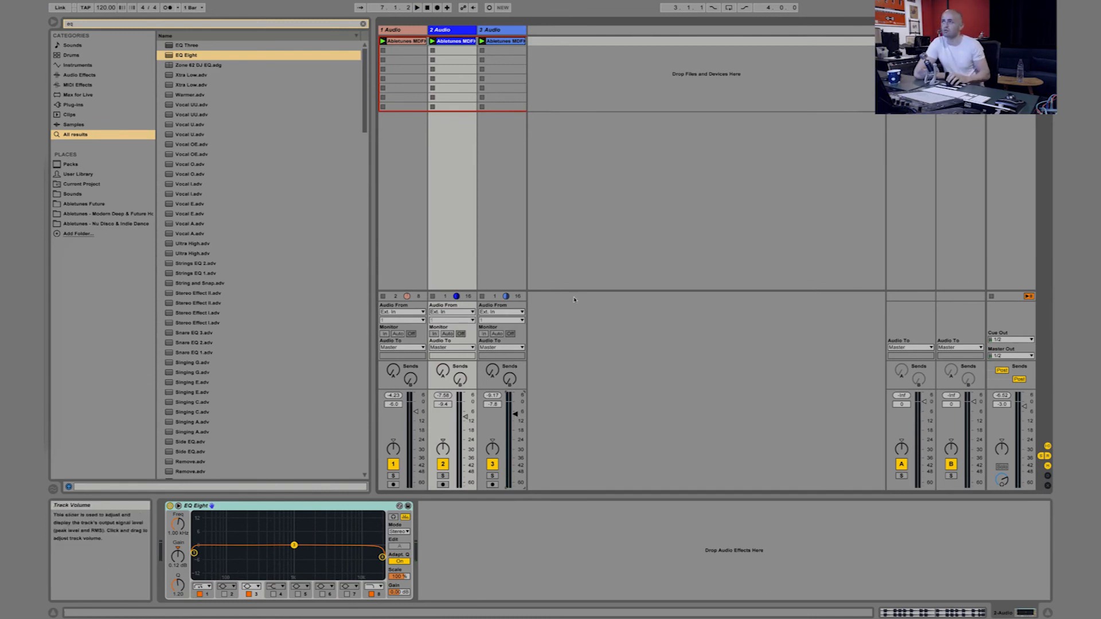
Move the EQ Eight from the second track to the third track and rename the third track Lead.
left_click_drag(291, 505, 291, 510)
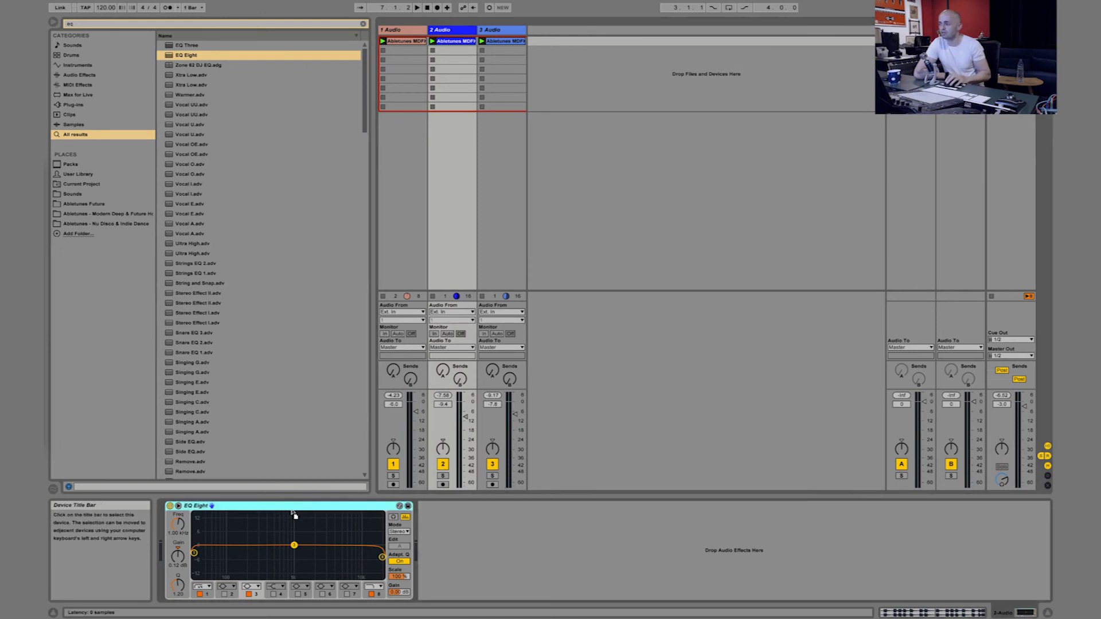
left_click_drag(480, 269, 510, 28)
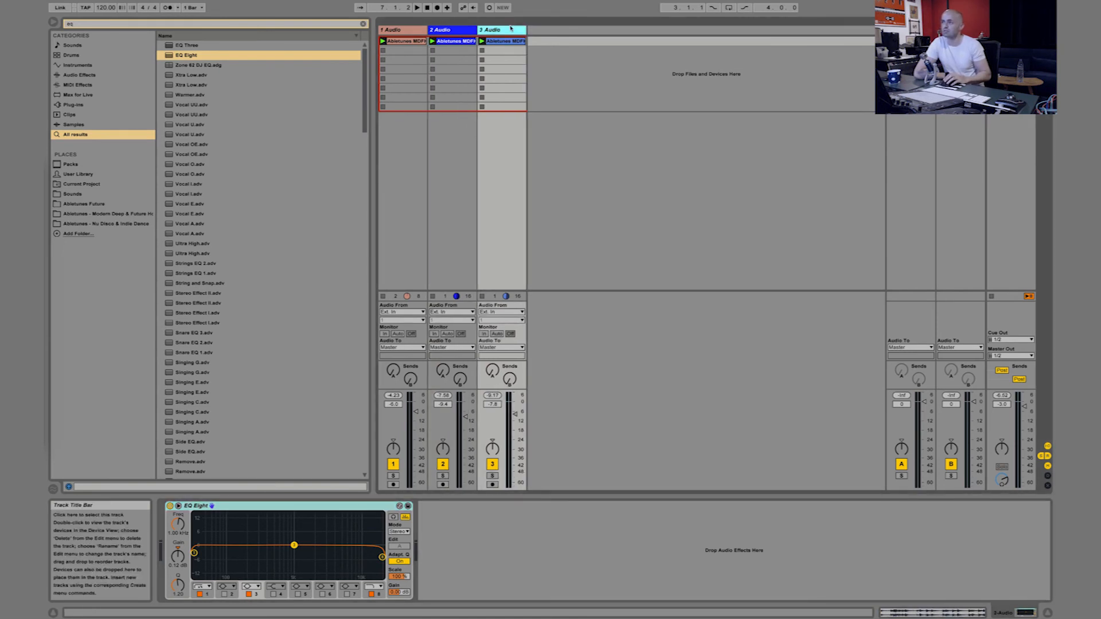
key("ctrl+r")
type("Lead")
key("Return")
Rename the second track as Chords.
left_click(457, 32)
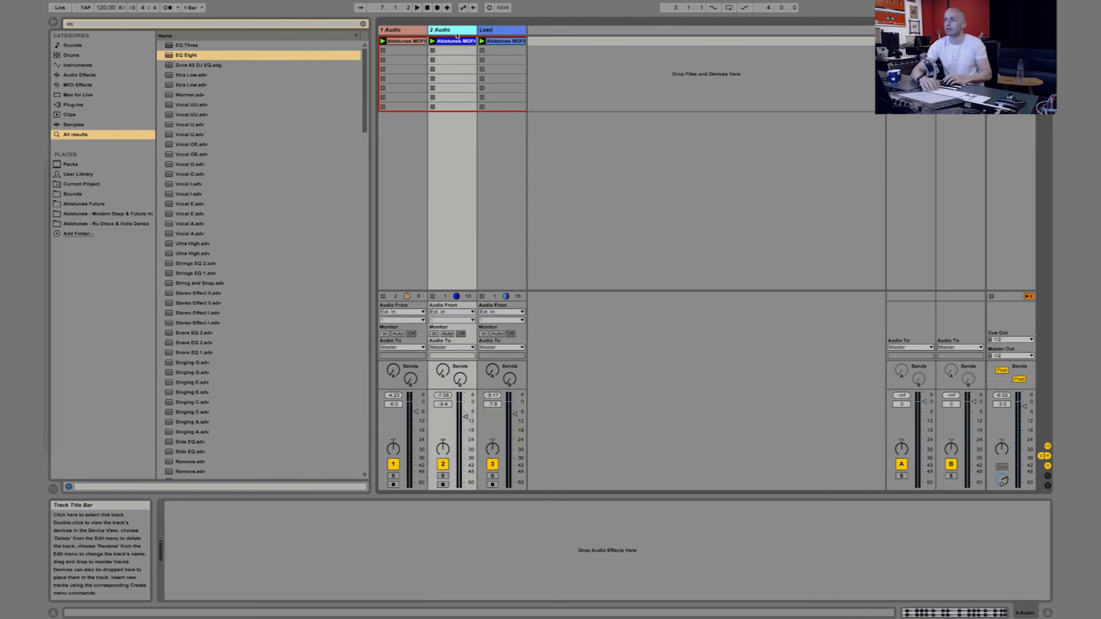
key("ctrl+r")
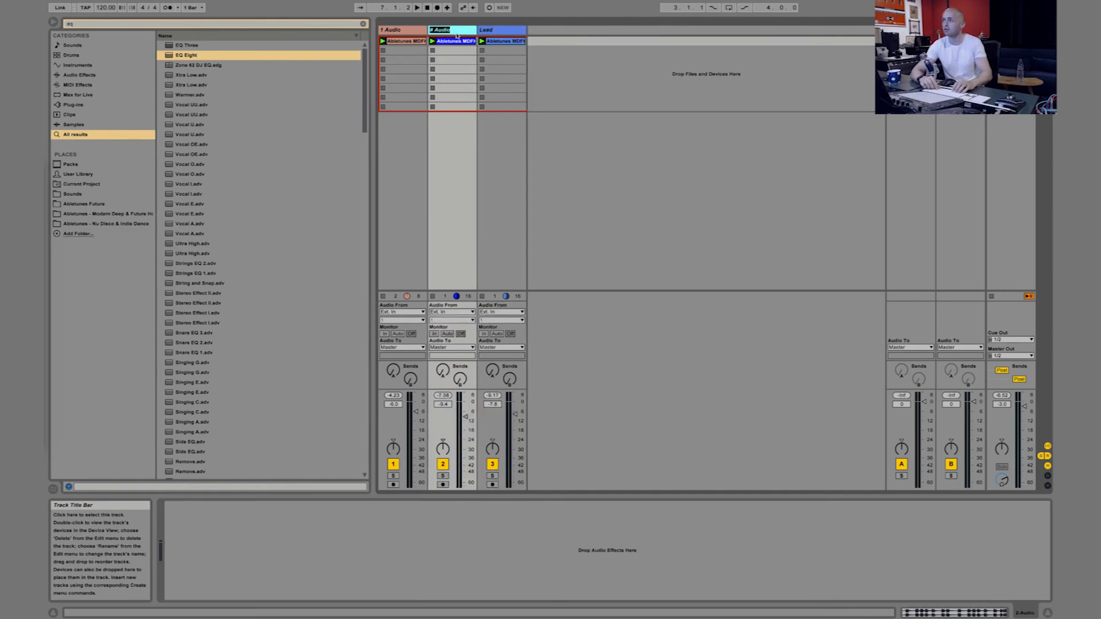
key("BackSpace")
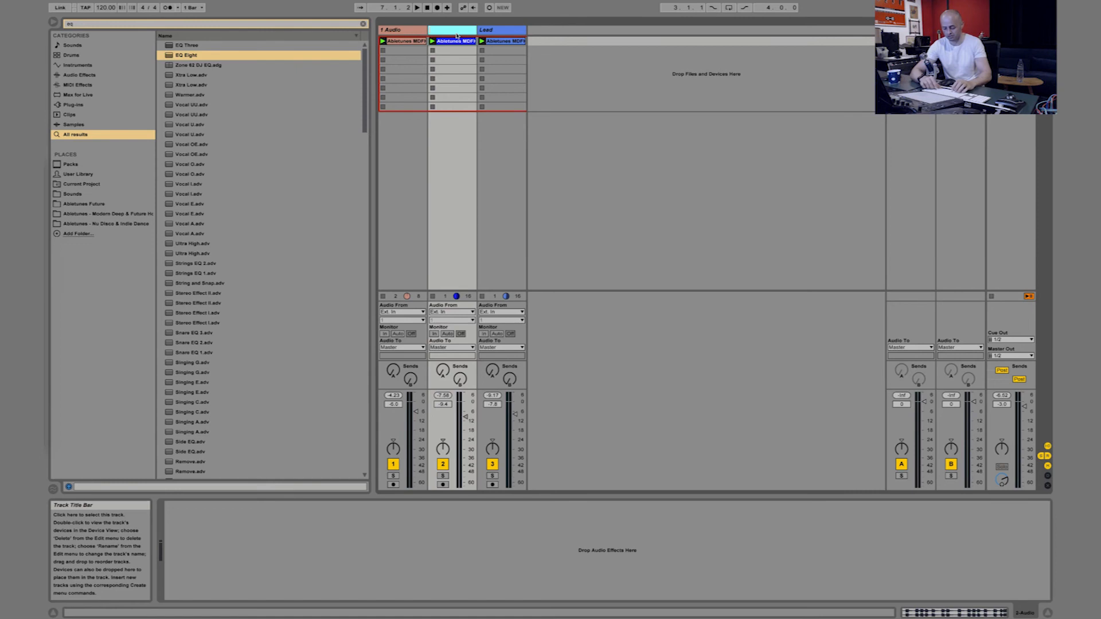
type("Chords")
key("Return")
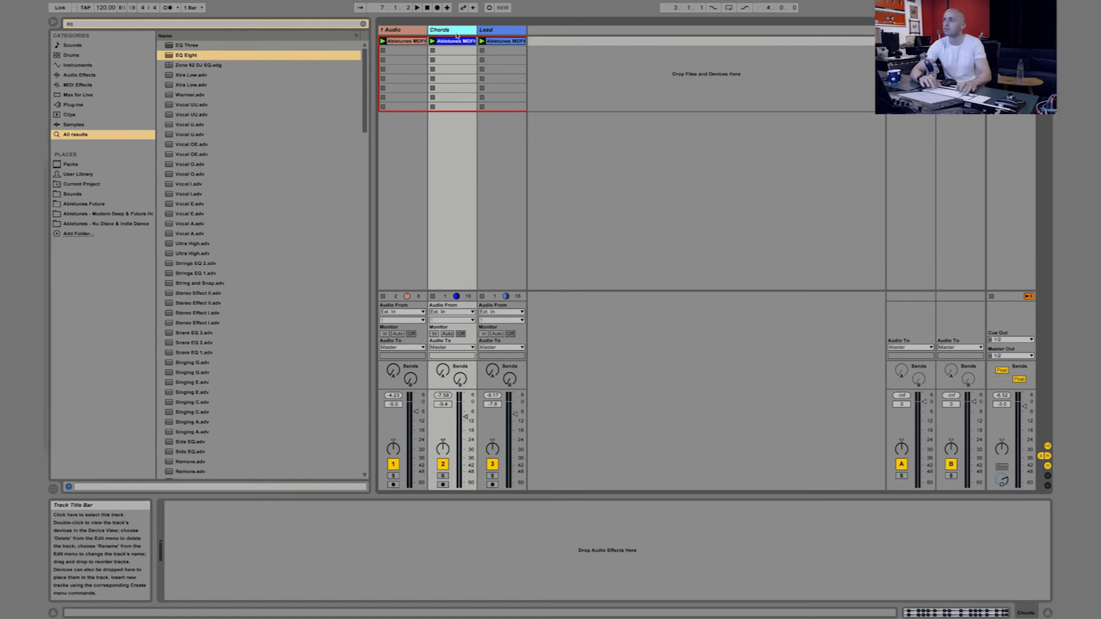
Select the Lead track's EQ Eight, mute the drum loop and Chords tracks, and start playback to hear the lead alone.
left_click(485, 41)
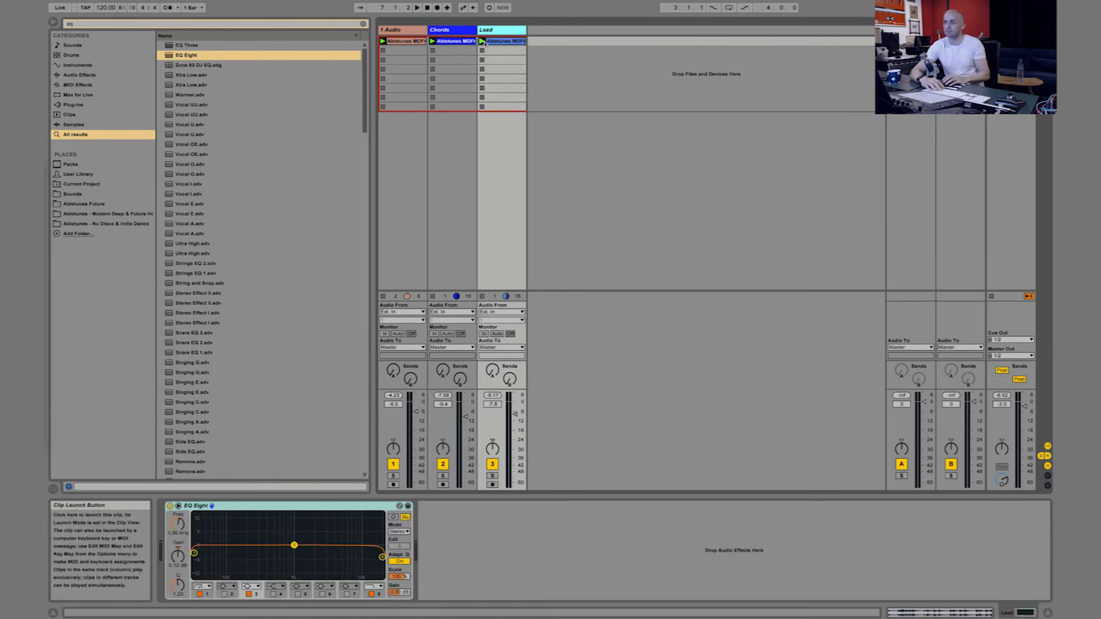
left_click(236, 507)
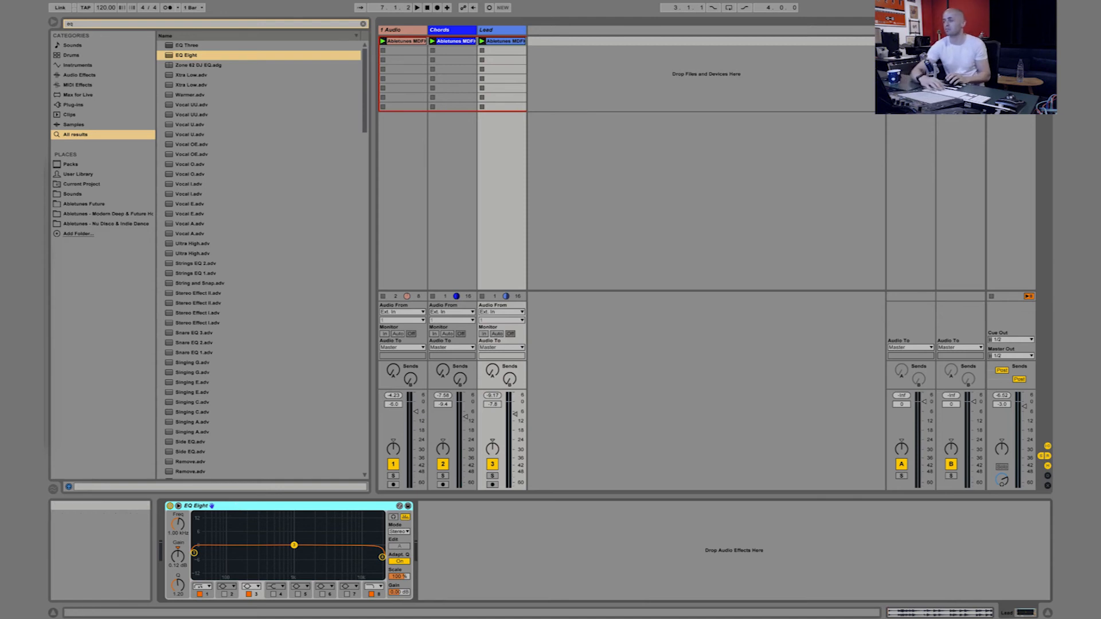
left_click(393, 465)
left_click(442, 464)
key("space")
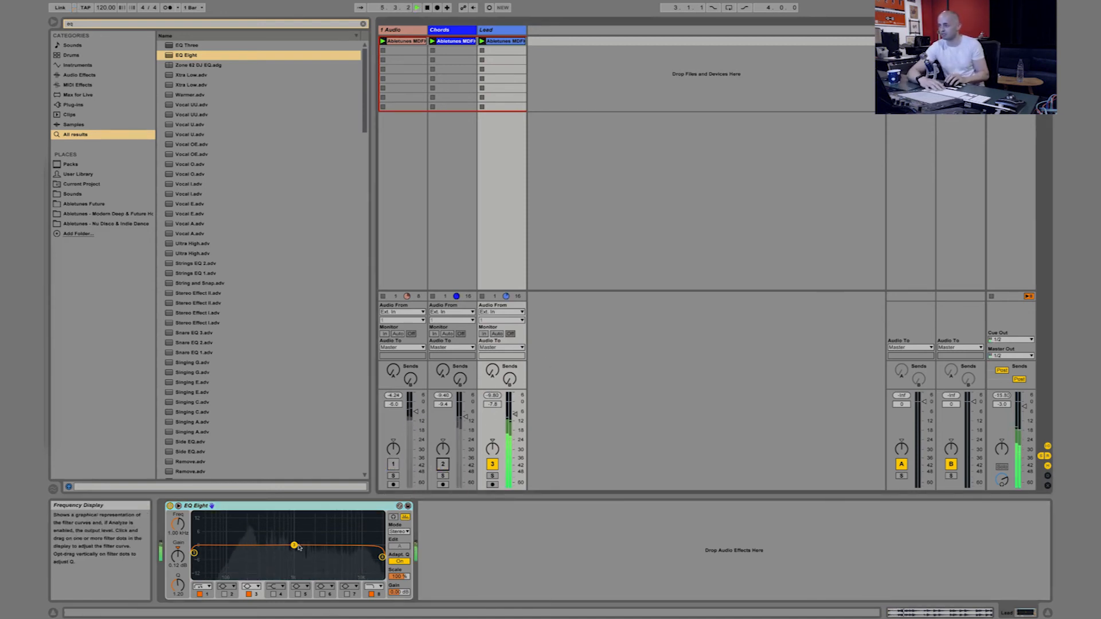
Expand the Lead track's EQ Eight display and boost filter 3 by about 3.6 dB at 327 Hz, auditioning it with the Lead playing.
left_click(399, 506)
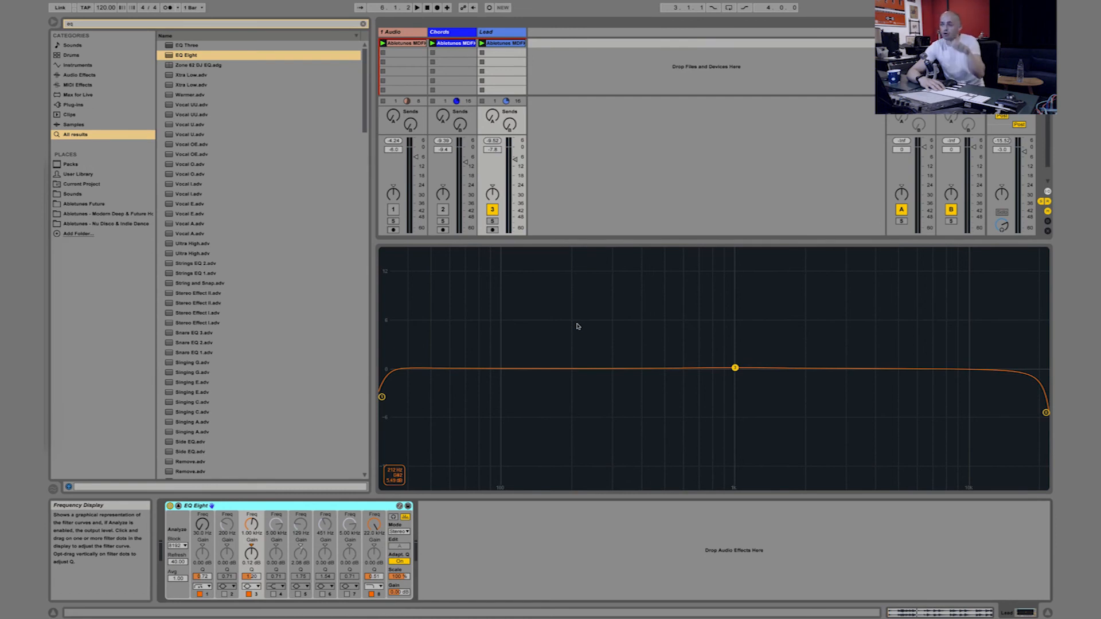
key("space")
left_click_drag(736, 367, 622, 340)
key("space")
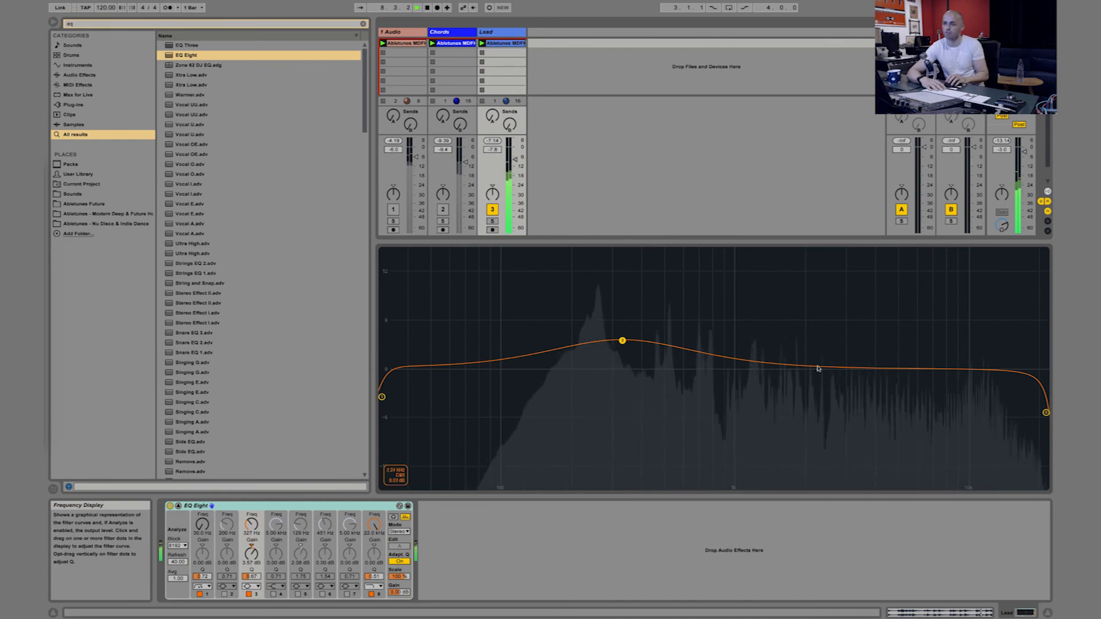
key("space")
left_click_drag(560, 278, 749, 430)
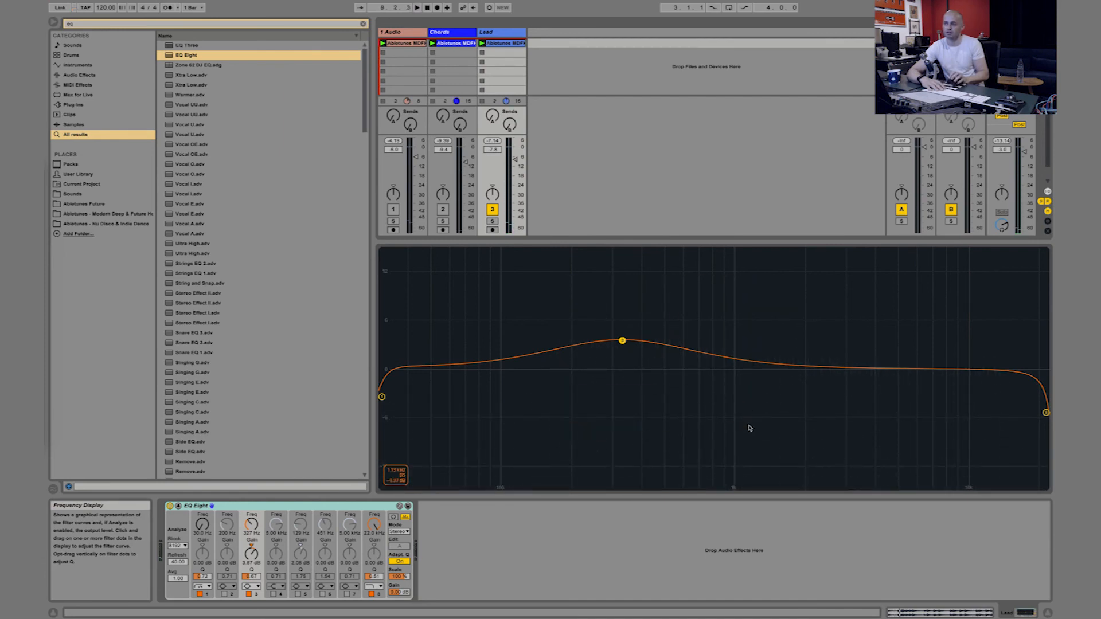
Move the EQ Eight from the Lead track to the Chords track and invert its curve with a negative Scale value.
left_click(323, 505)
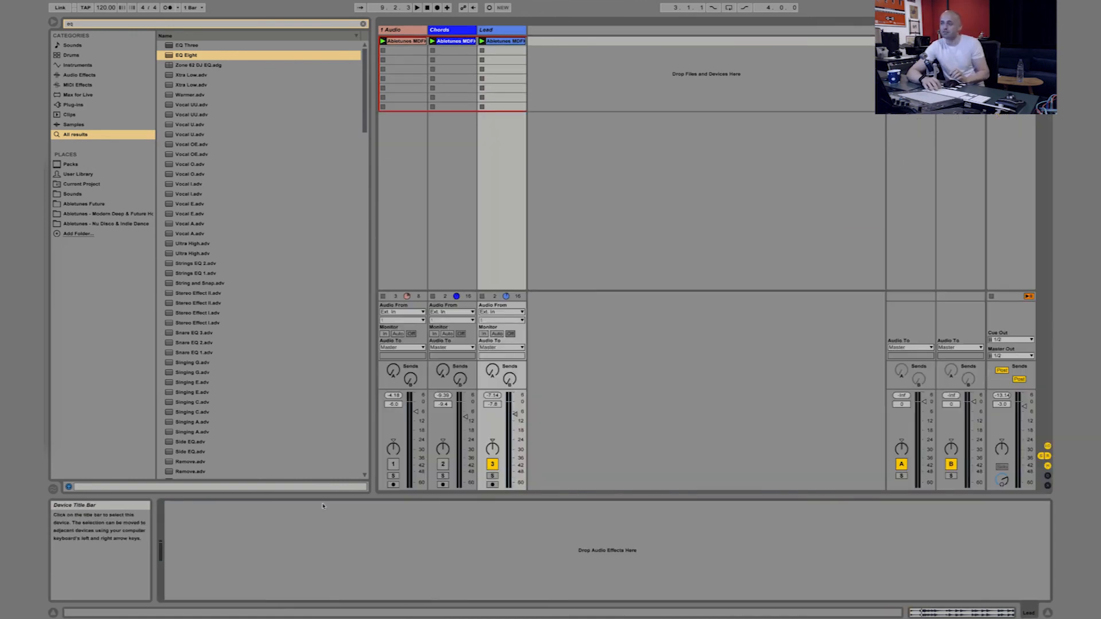
key("Delete")
left_click(439, 27)
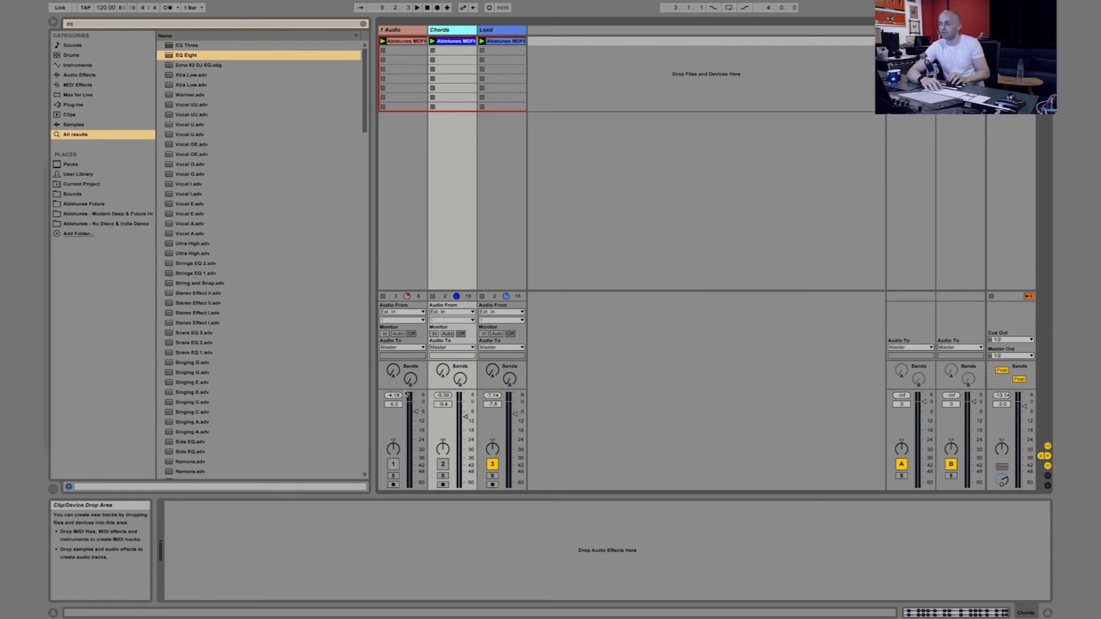
key("super+v")
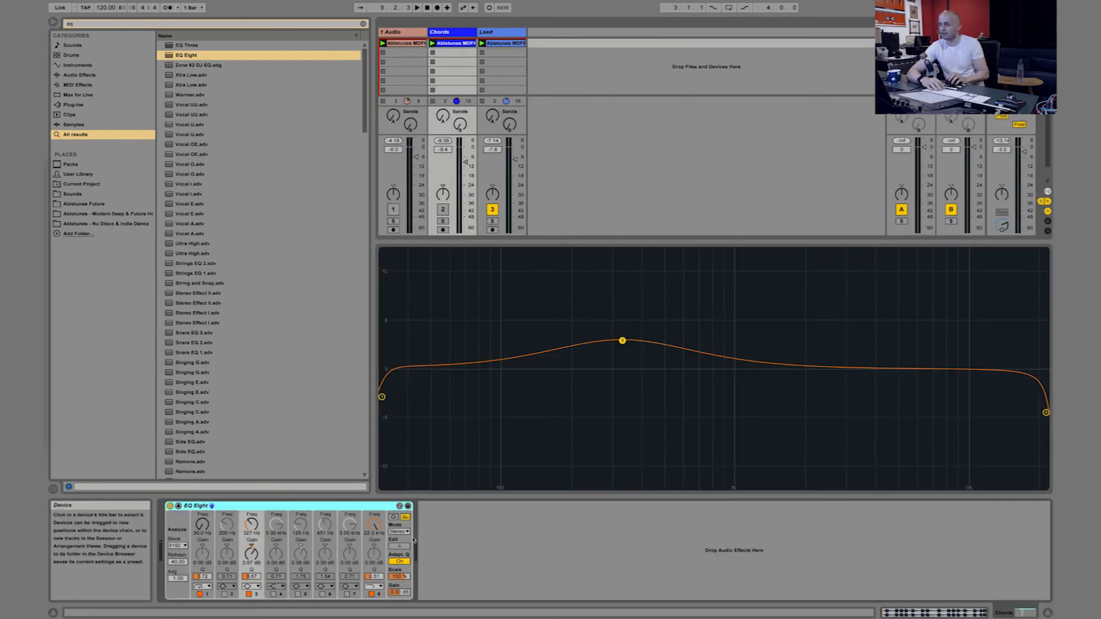
left_click(403, 578)
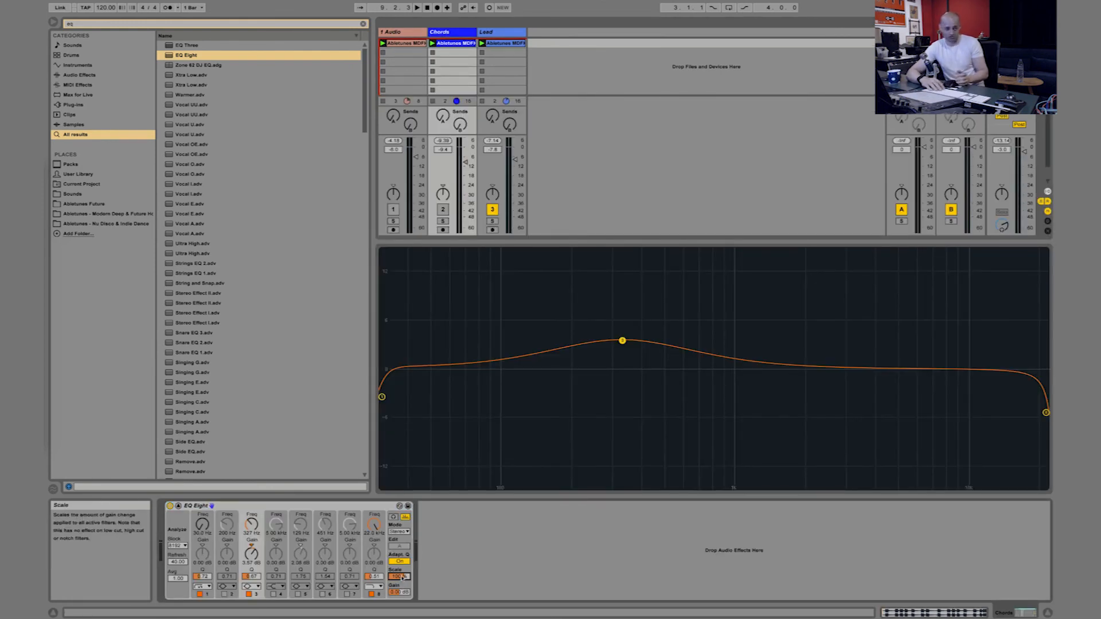
left_click_drag(403, 578, 402, 618)
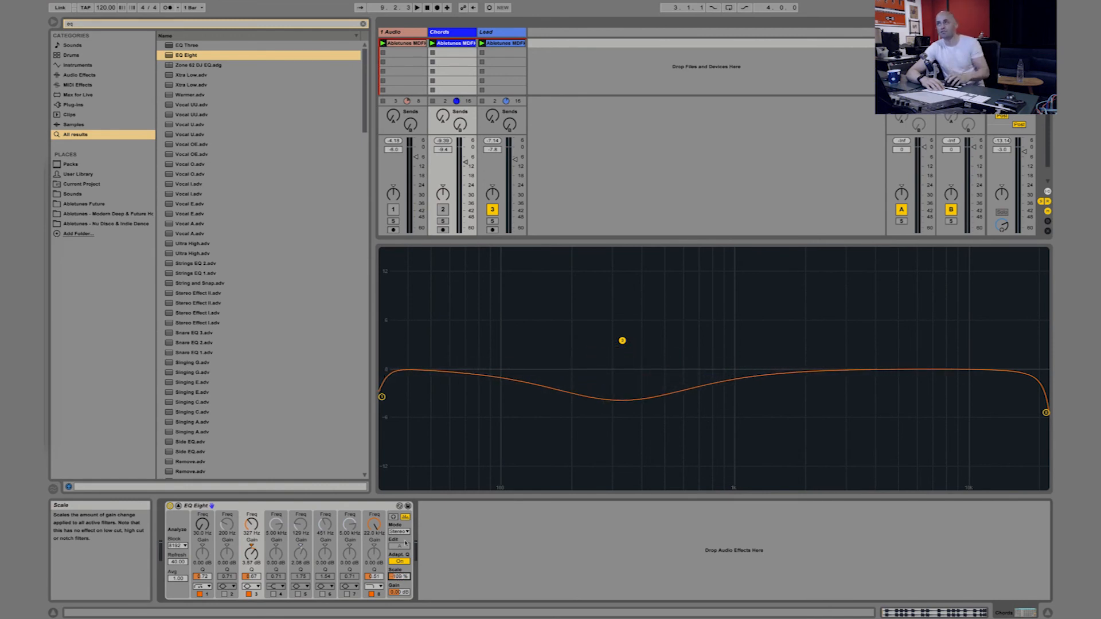
Unmute the Chords and drum loop tracks, play all three loops, and raise the Chords volume to about -7.0 dB.
left_click(498, 47)
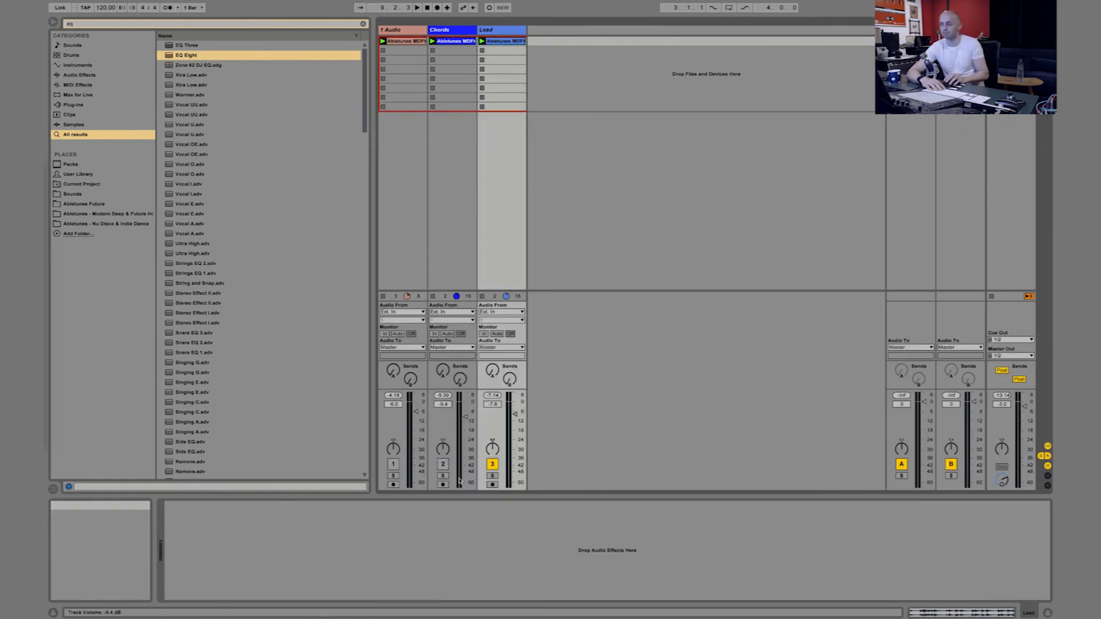
left_click(443, 465)
left_click(393, 464)
key("space")
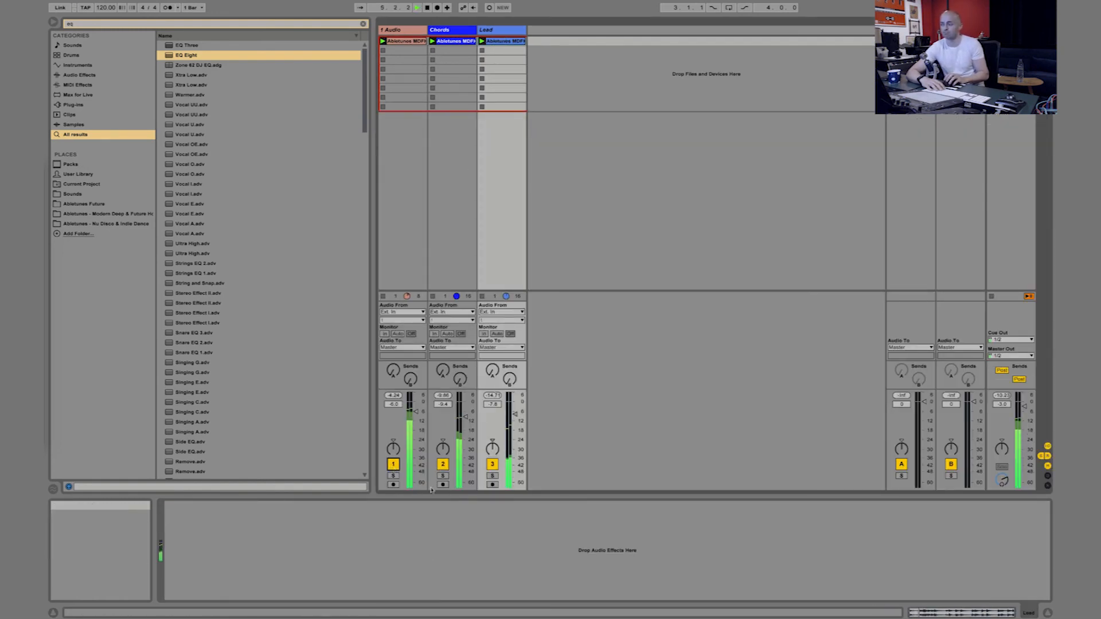
left_click_drag(466, 421, 462, 414)
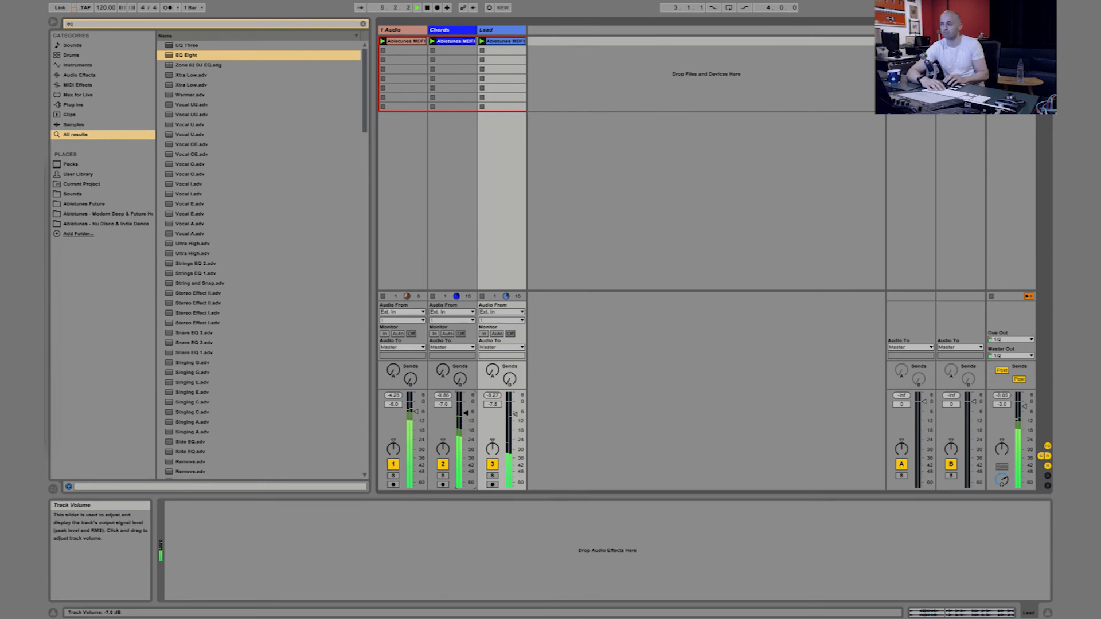
Clear the browser search, examine the Chords track's EQ Eight during playback, and stop playback.
key("super+f")
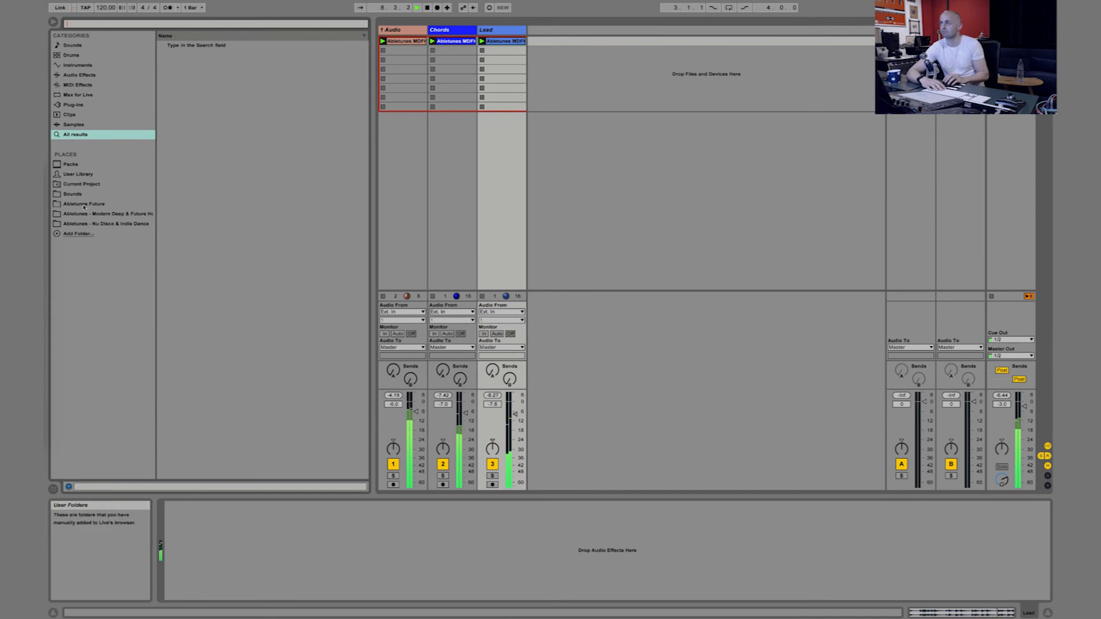
left_click(449, 30)
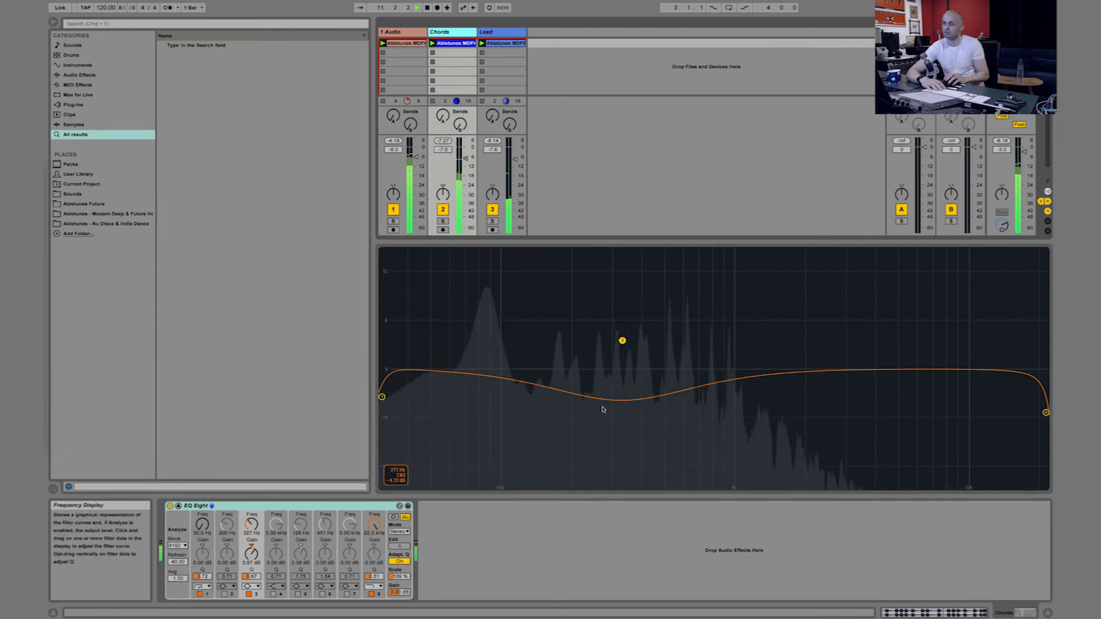
key("space")
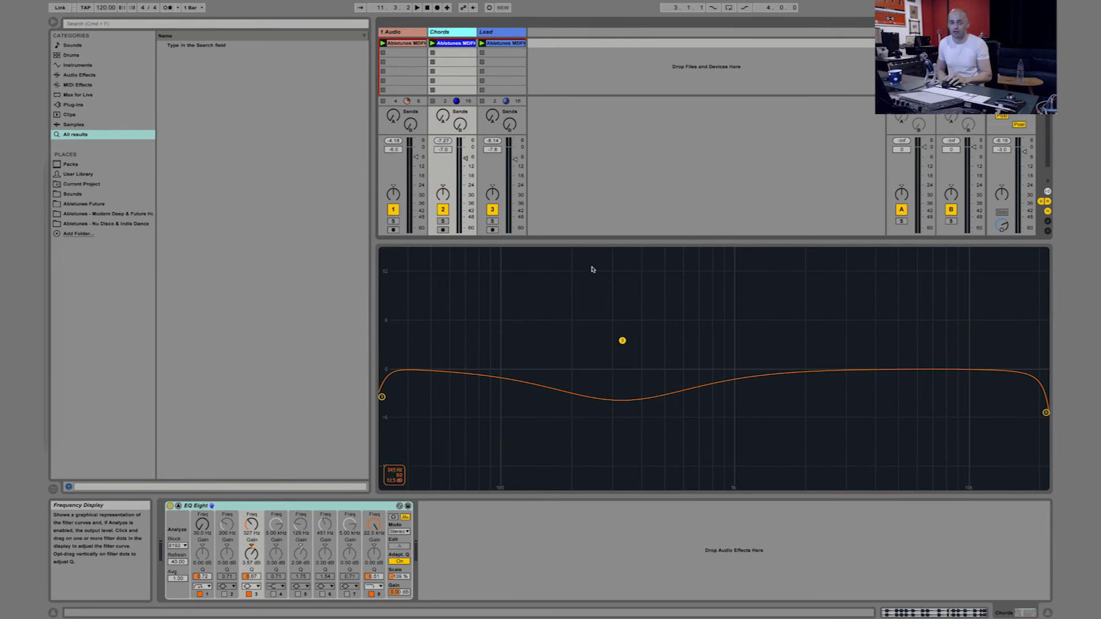
left_click(401, 578)
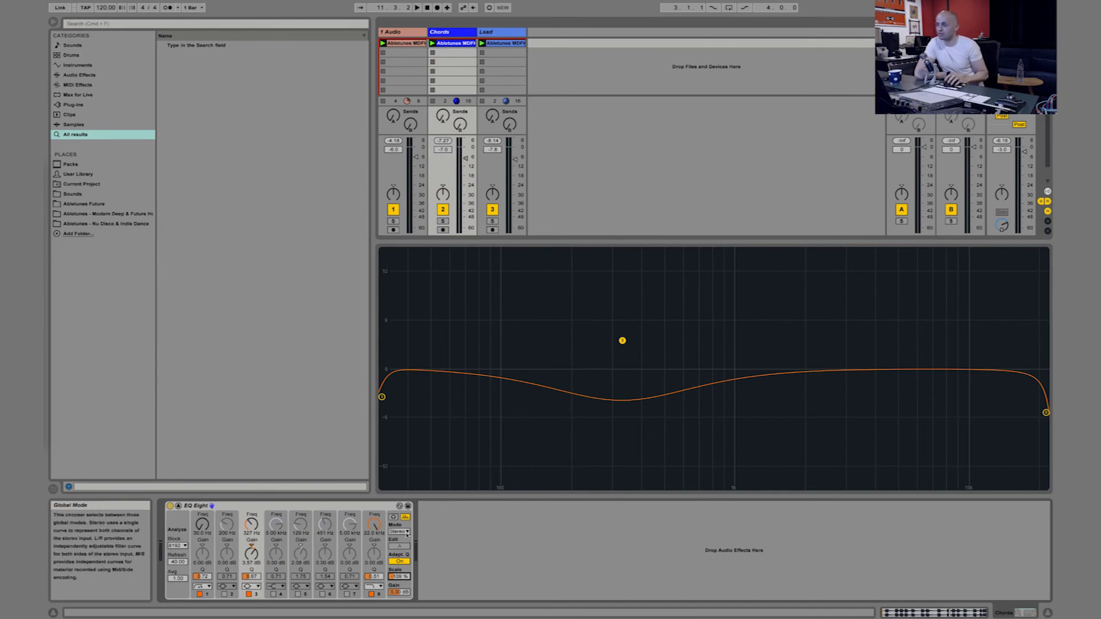
left_click(407, 534)
left_click(406, 538)
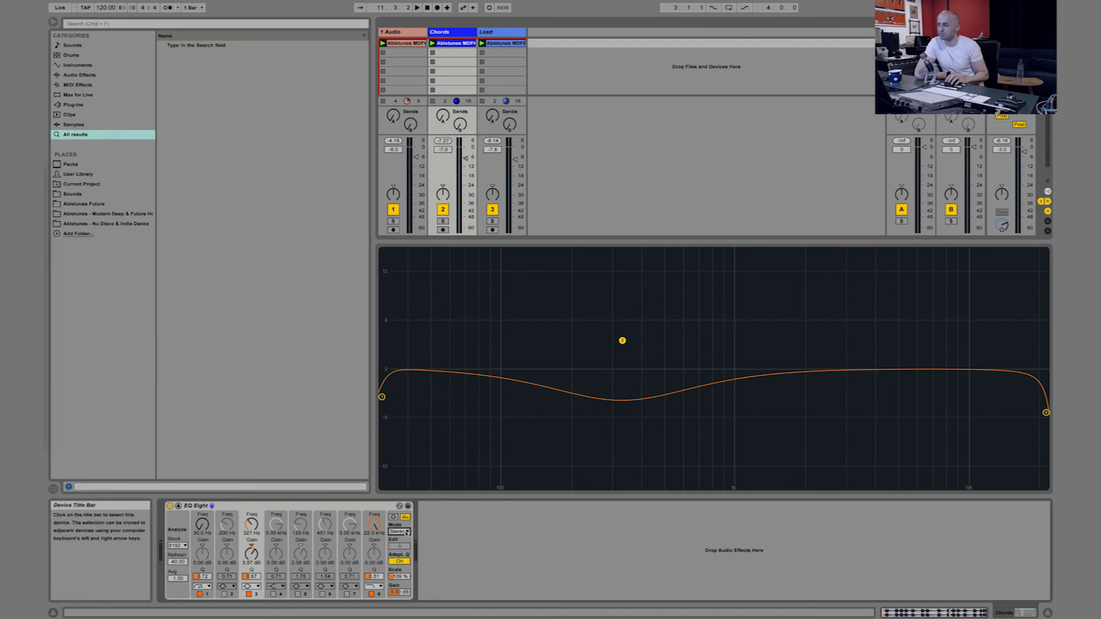
Stop the Chords and Lead clips and play the drum loop alone with its EQ Eight displayed.
left_click(405, 33)
left_click(482, 52)
left_click(416, 406)
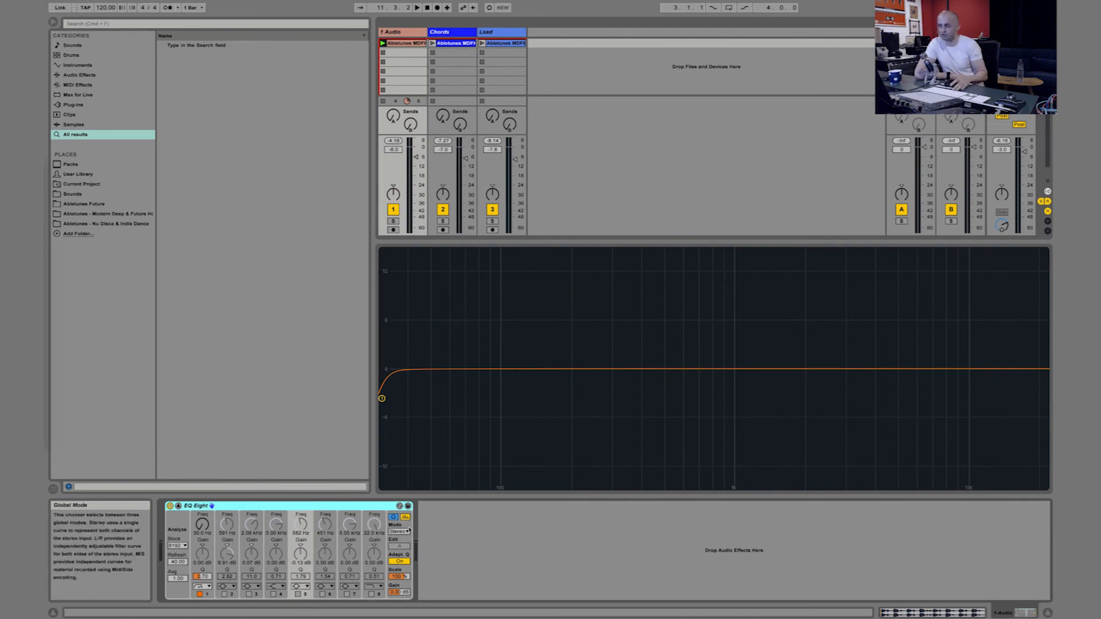
key("space")
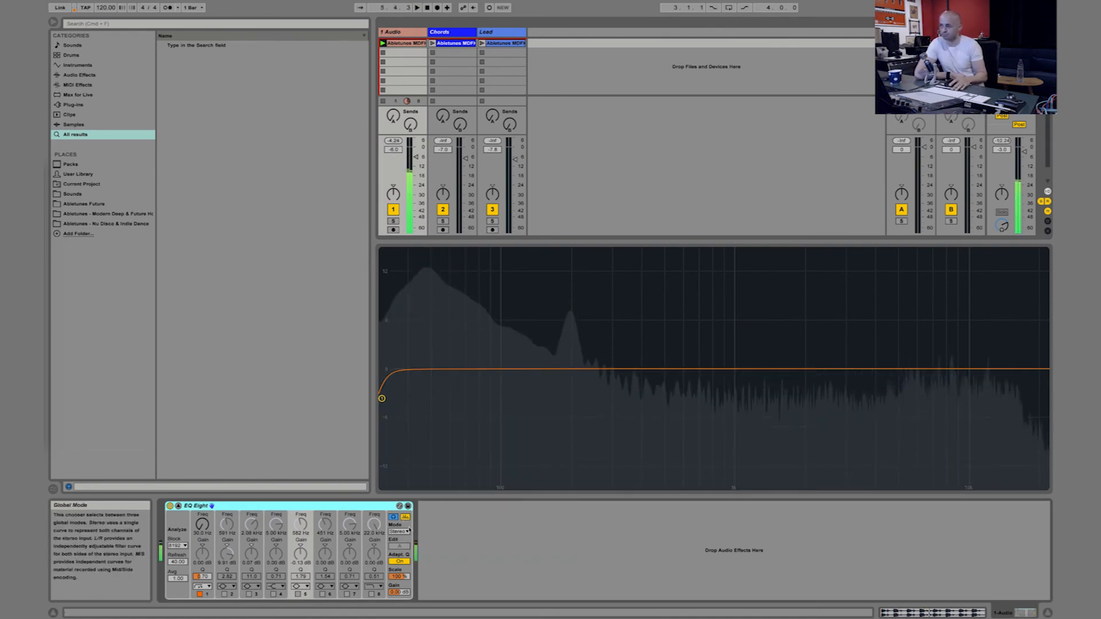
key("space")
left_click(406, 531)
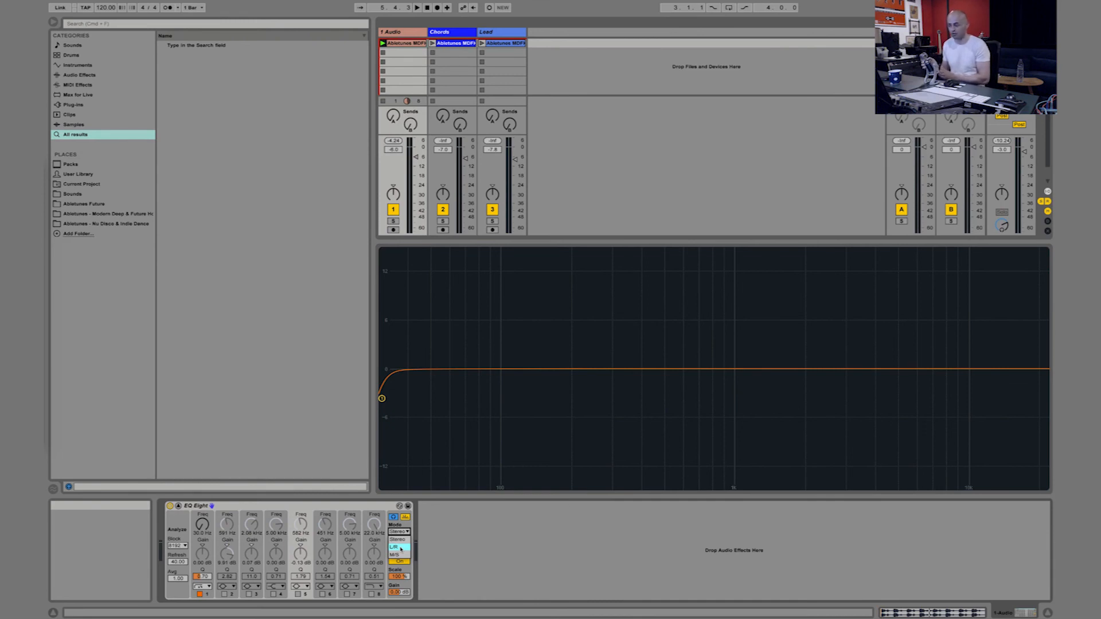
left_click(397, 539)
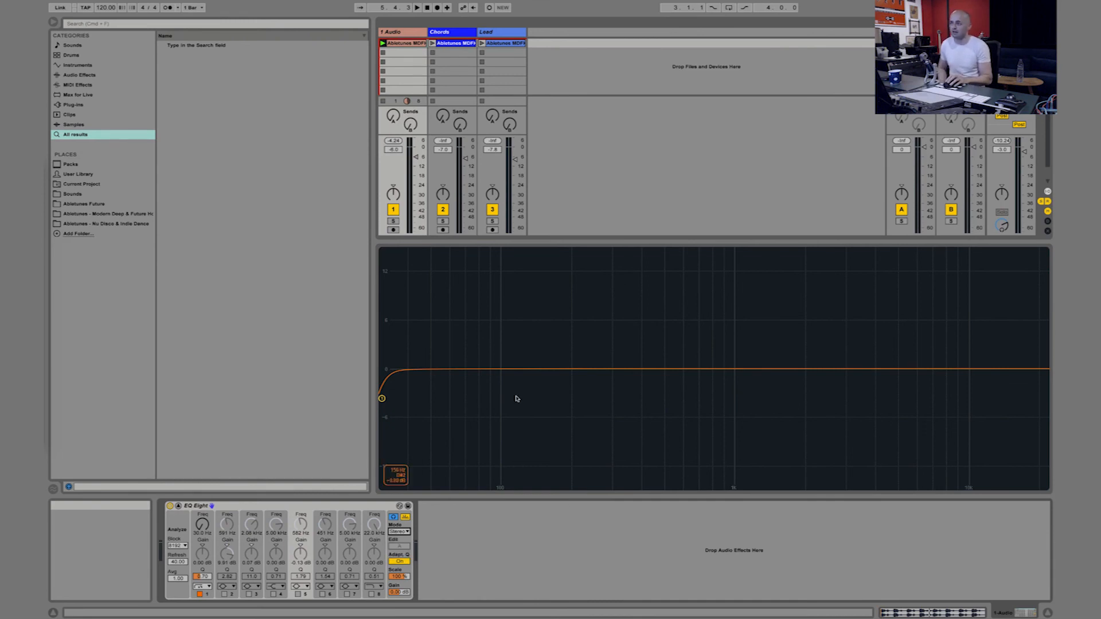
left_click_drag(607, 313, 380, 446)
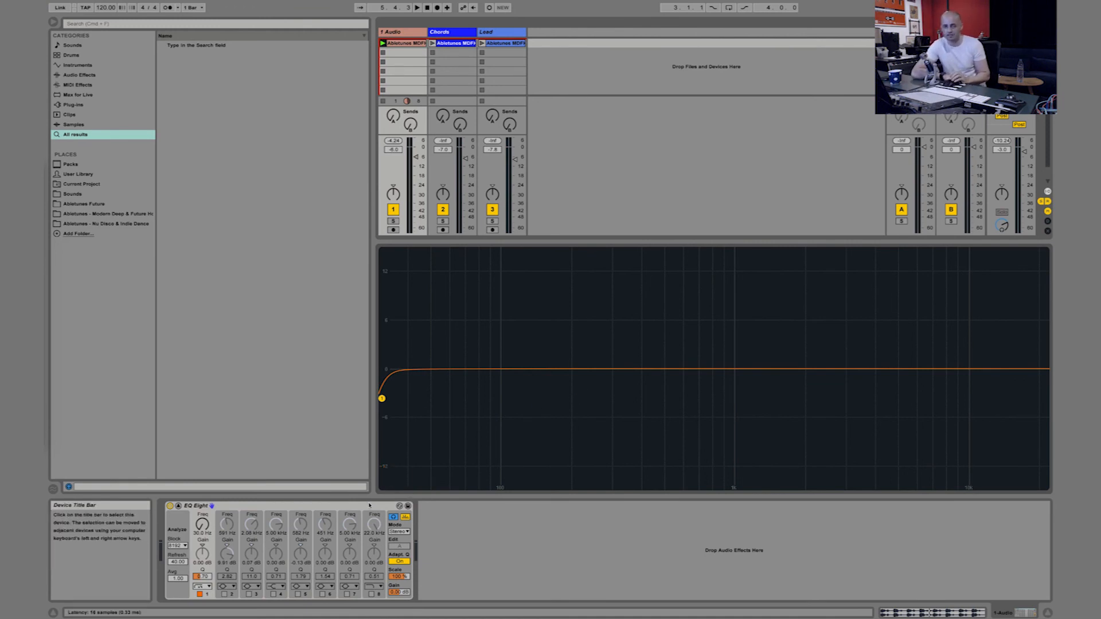
Switch the drum track's EQ Eight to M/S mode and inspect the Side curve before returning to the Mid curve.
left_click(406, 532)
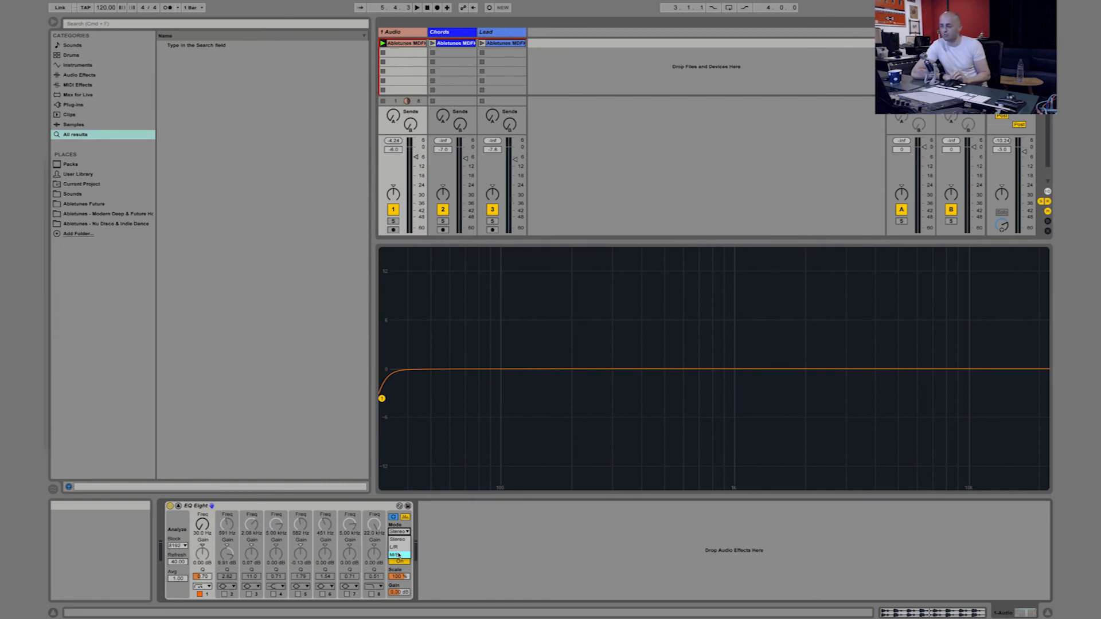
left_click(399, 555)
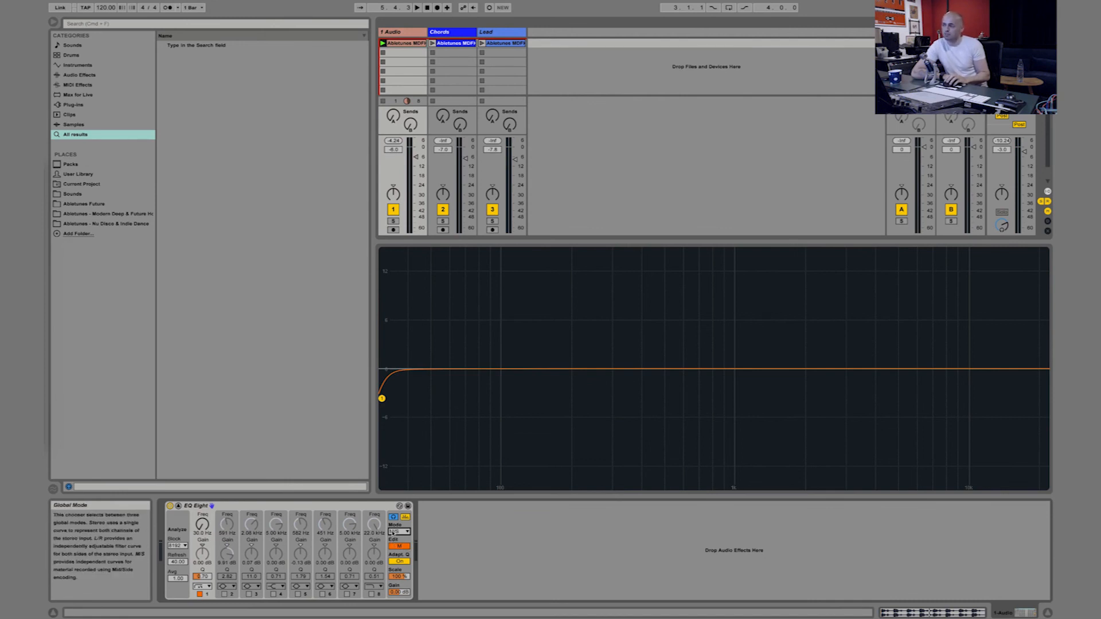
left_click(401, 548)
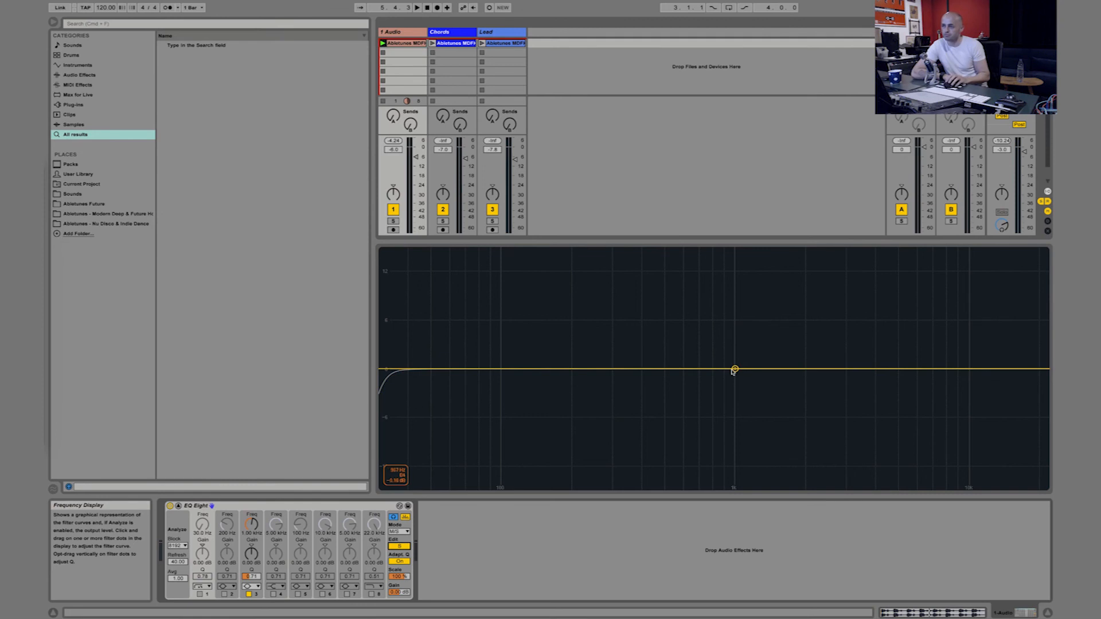
left_click(404, 547)
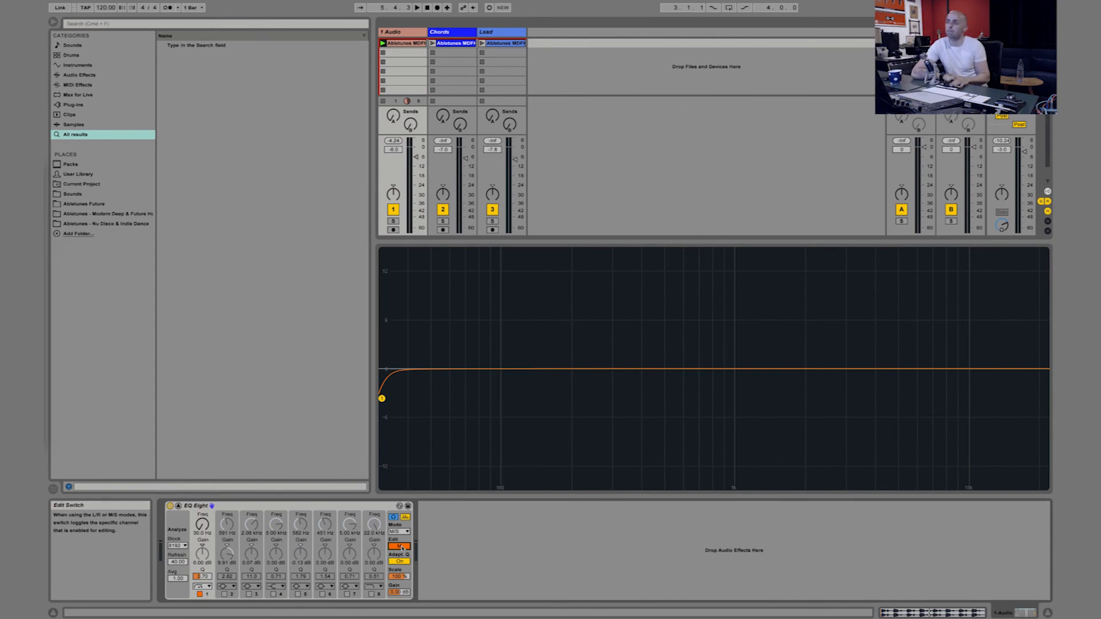
Play the drum loop twice with the EQ Eight in M/S mode to listen to its mid and side content.
key("space")
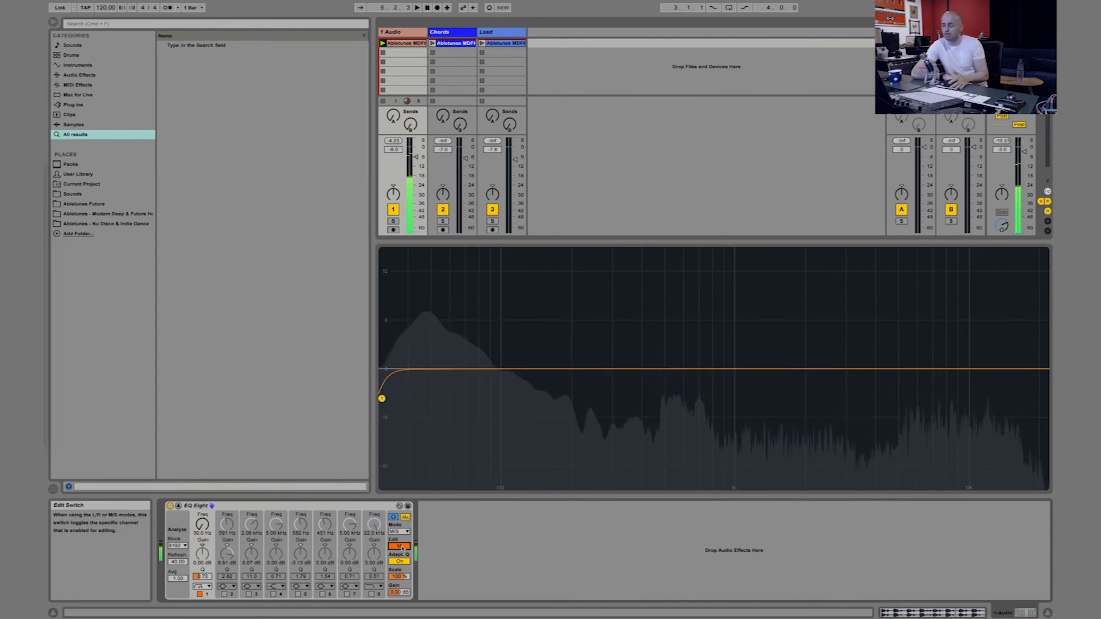
key("space")
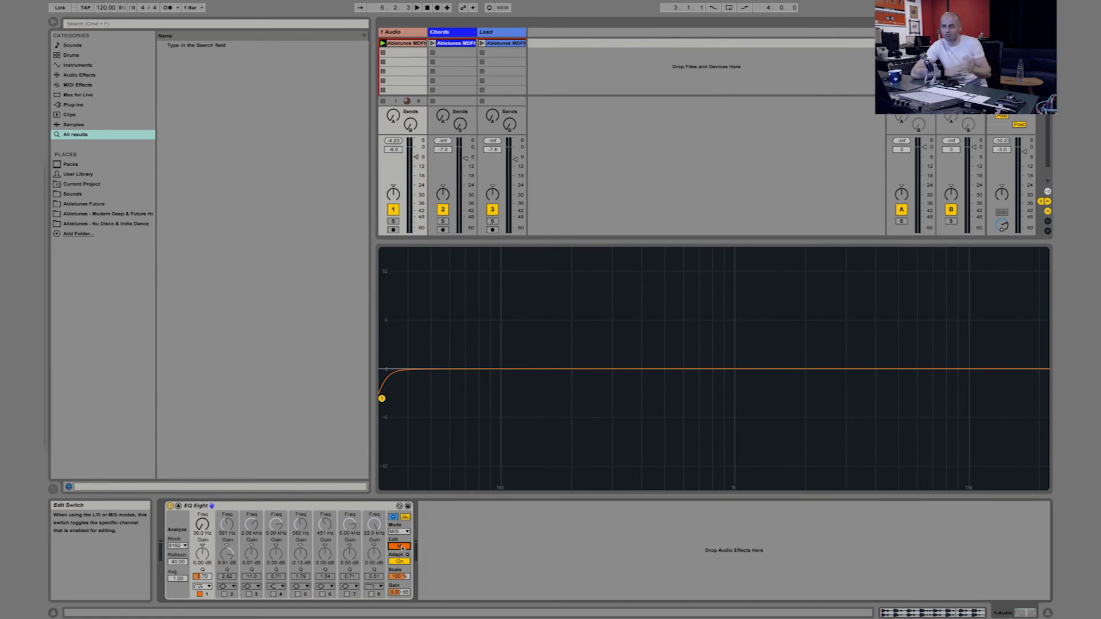
key("space")
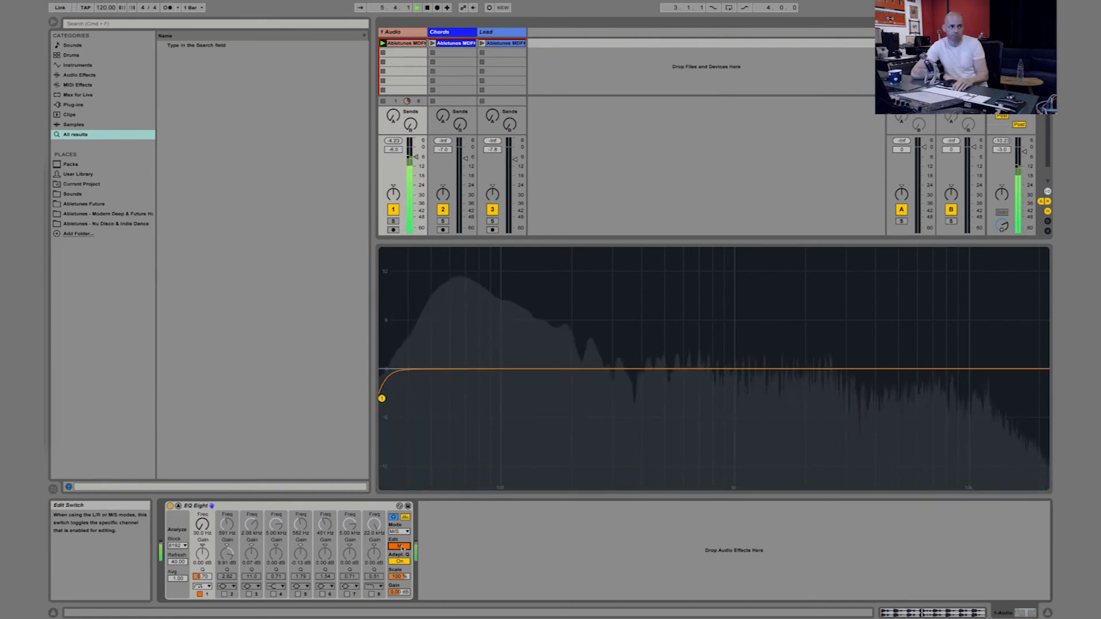
key("space")
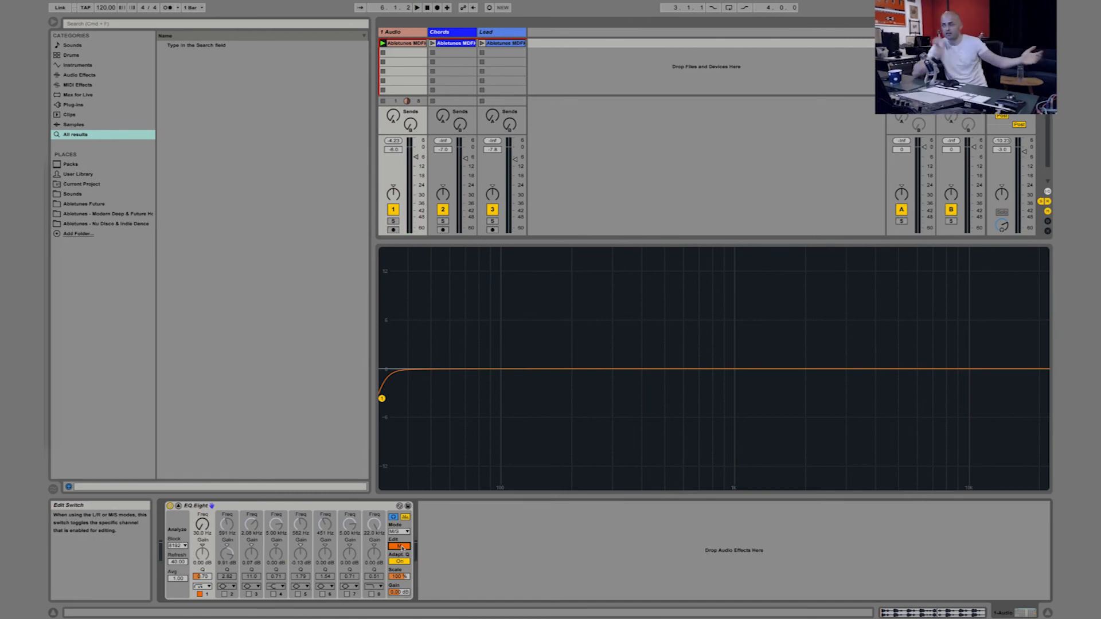
Enable filter 1 on the Side channel as a low cut at about 2.41 kHz and compare the playing loop with the EQ bypassed and active.
left_click(402, 548)
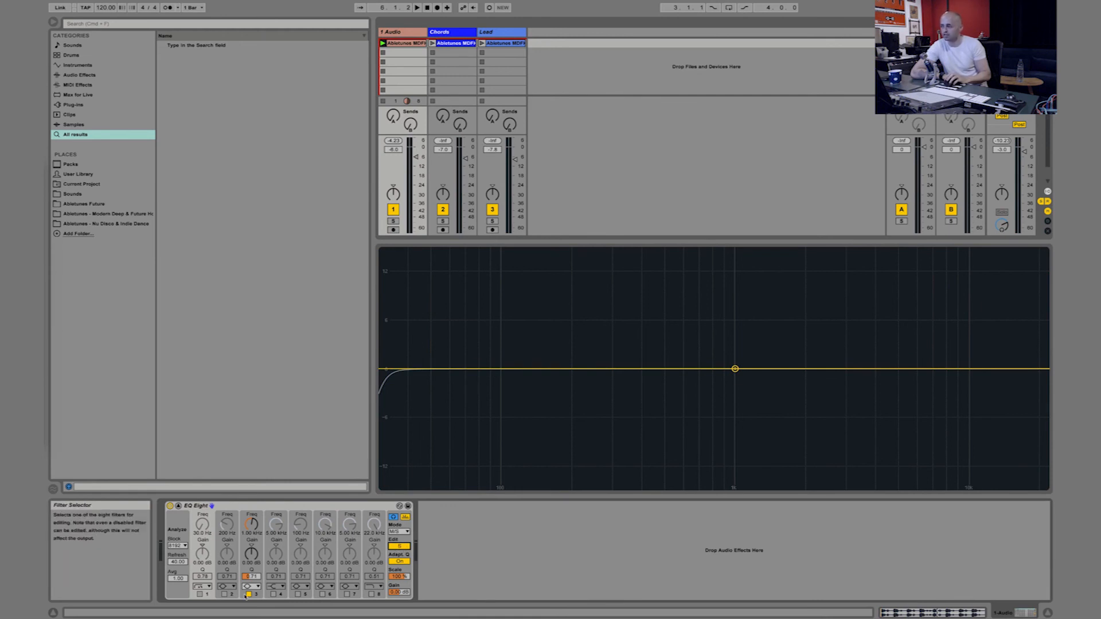
left_click(199, 594)
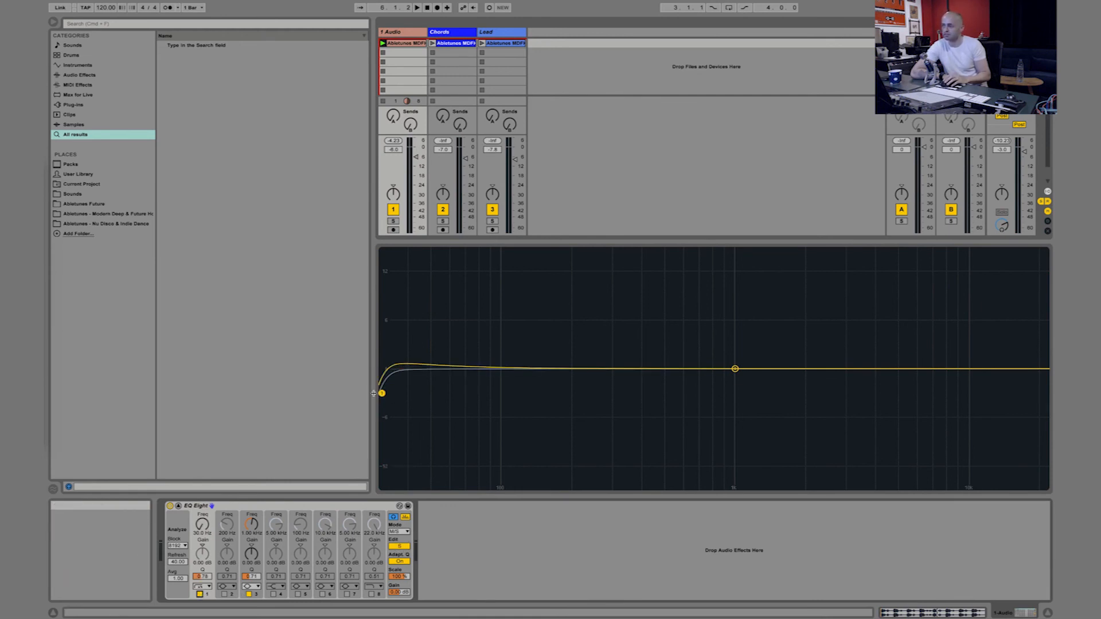
left_click_drag(381, 388, 797, 402)
left_click_drag(738, 323, 468, 479)
key("space")
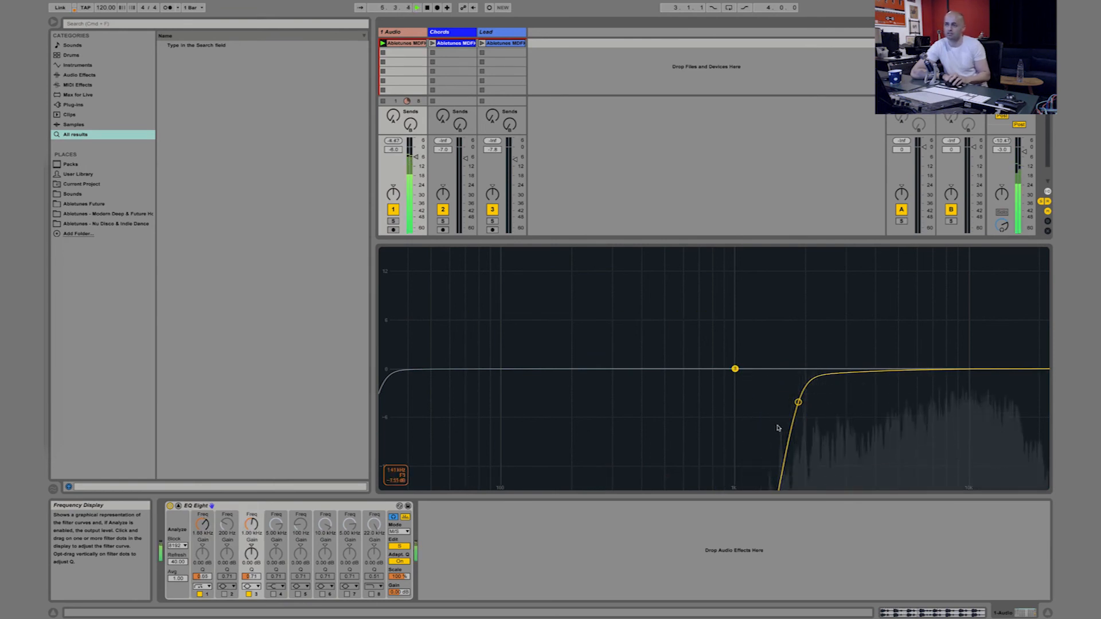
left_click_drag(798, 402, 823, 401)
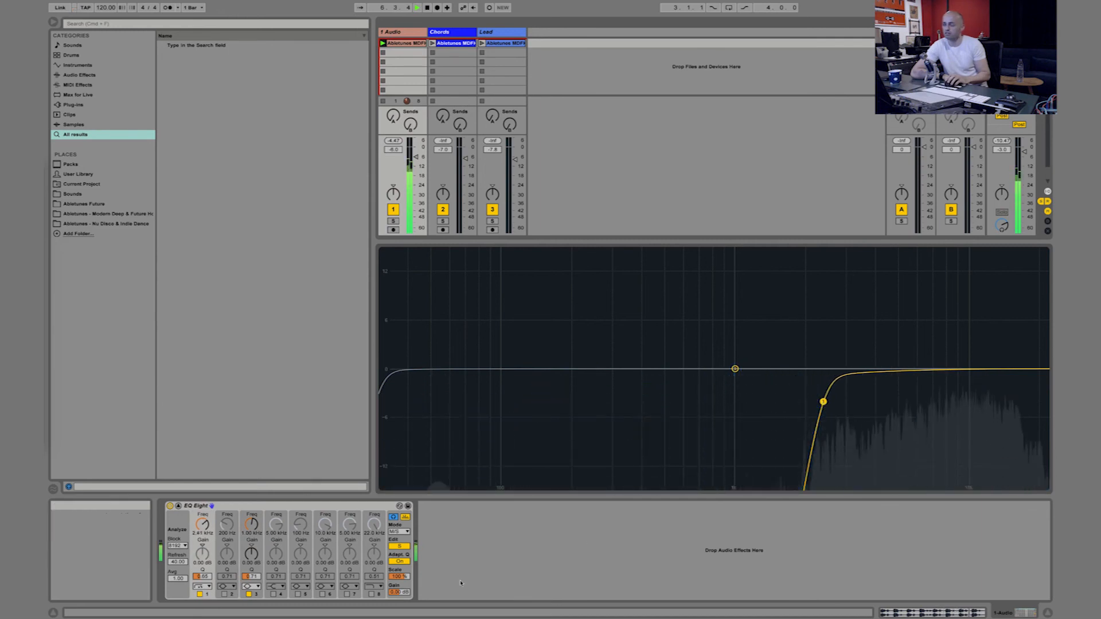
left_click(171, 507)
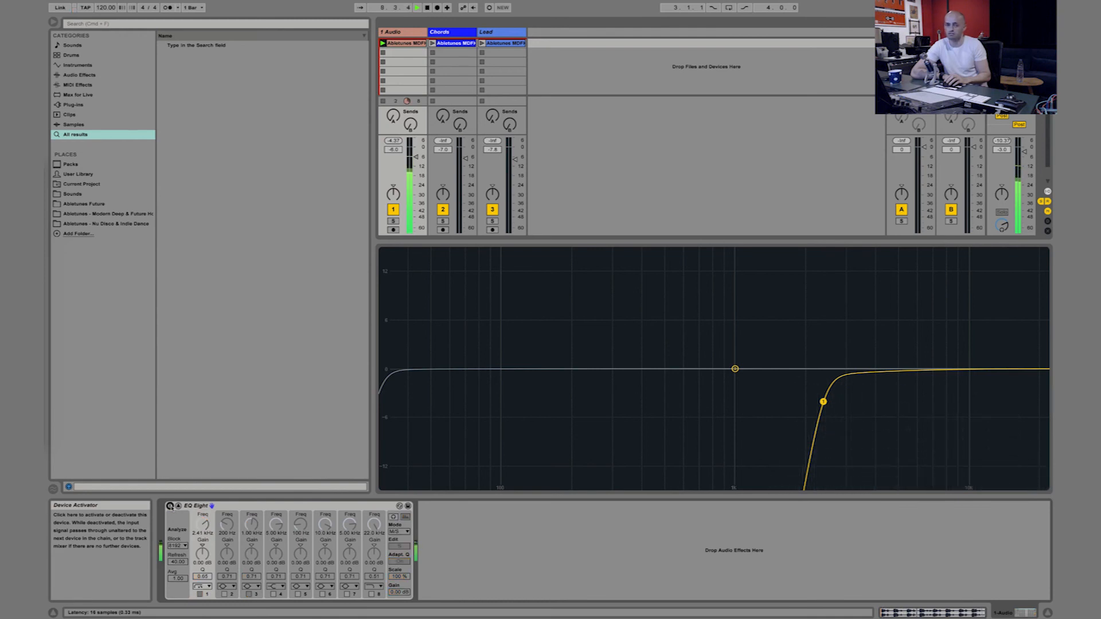
left_click(170, 506)
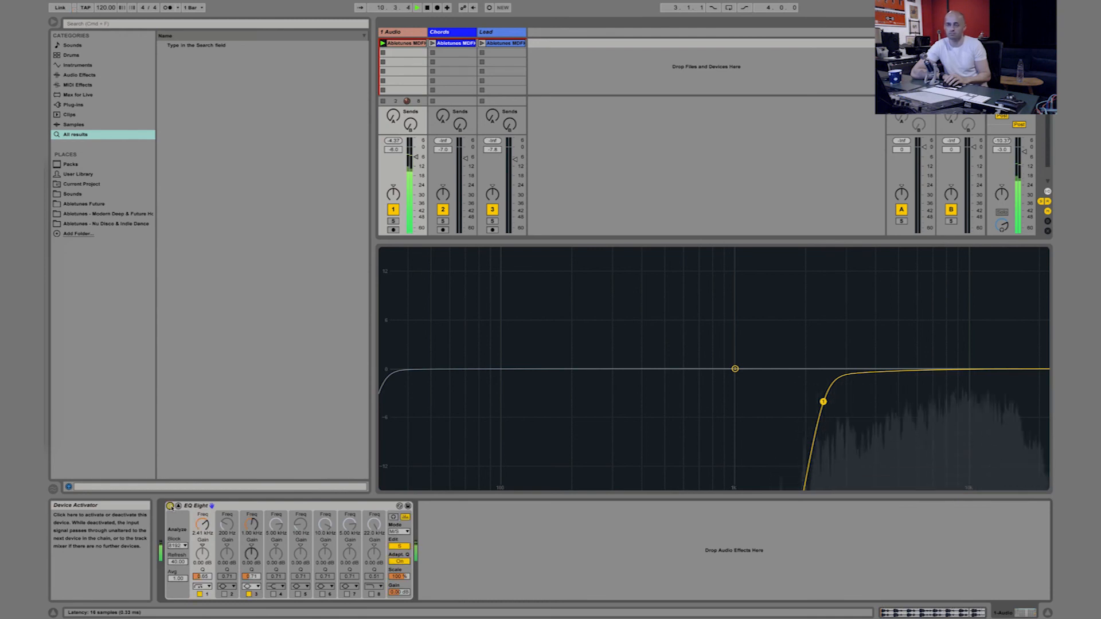
Compare the playing drum loop with the EQ Eight bypassed and active, and play it once more to hear the Side low cut.
left_click(170, 507)
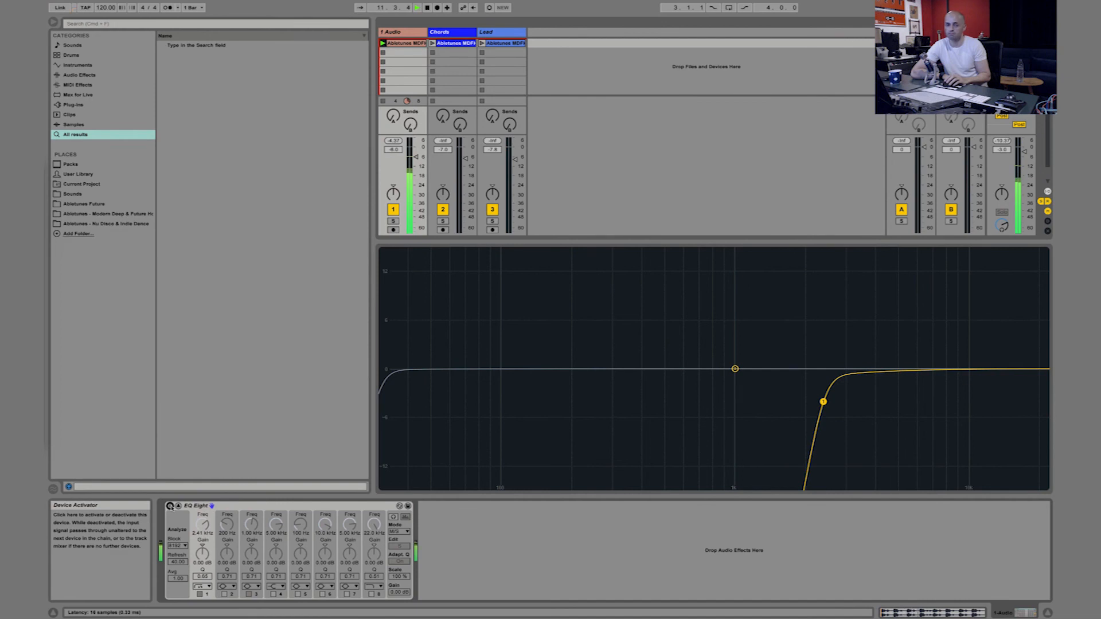
left_click(171, 506)
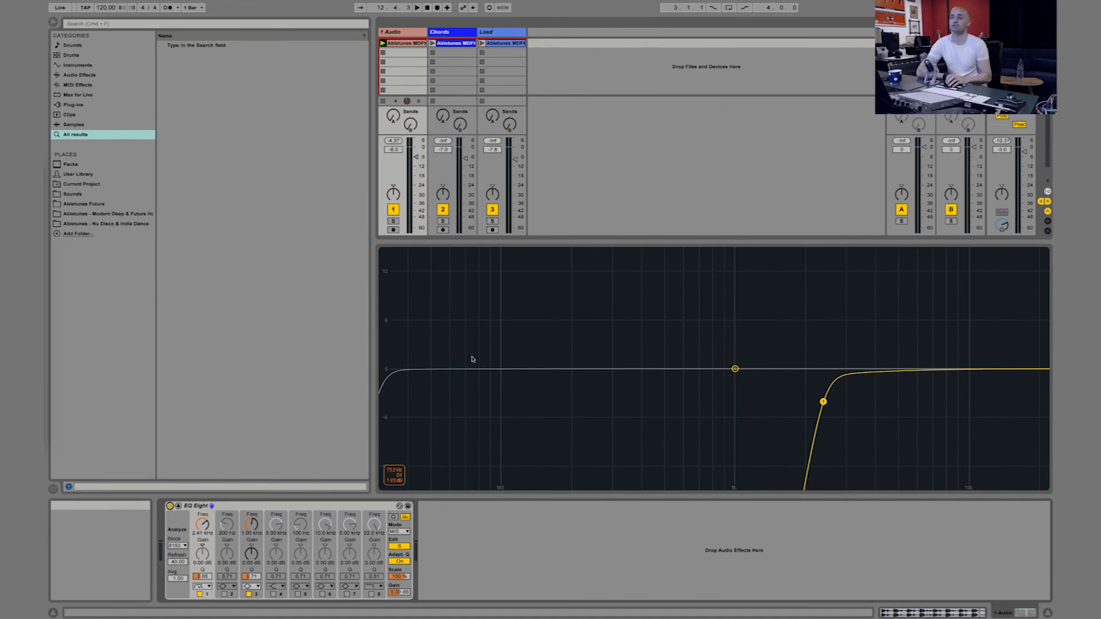
left_click_drag(839, 320, 1030, 452)
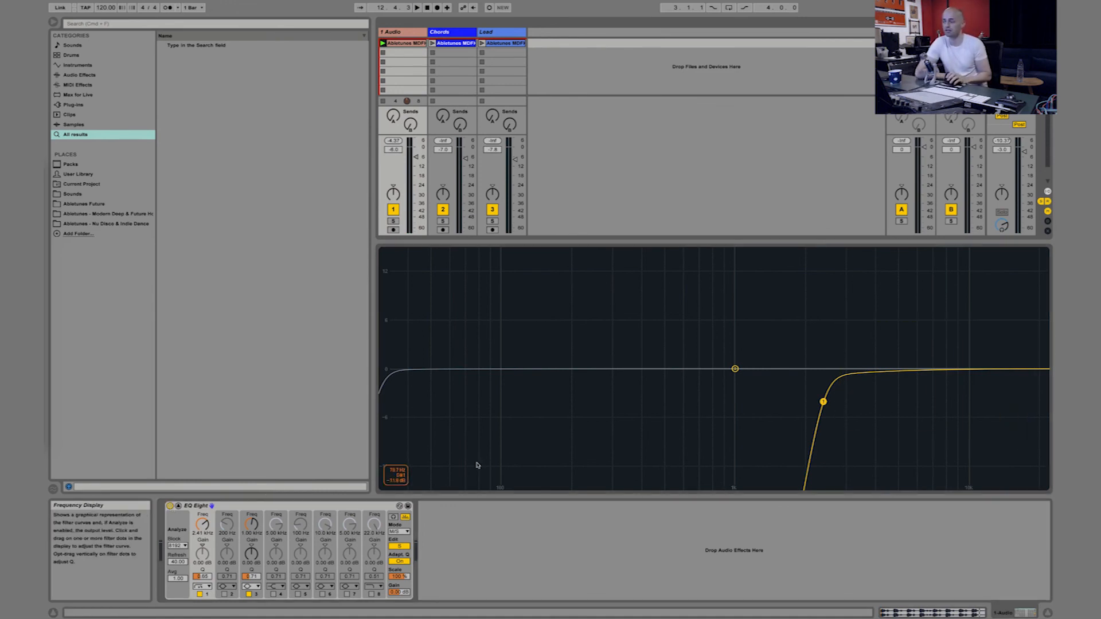
key("space")
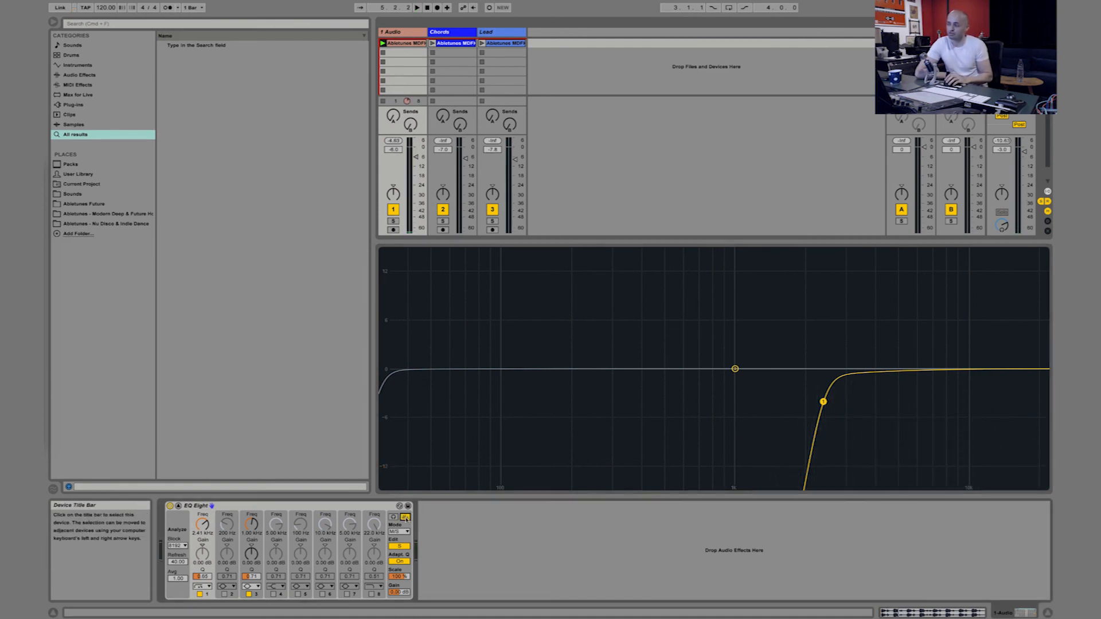
Lower the Side channel's filter 1 low cut to about 125 Hz.
left_click_drag(417, 313, 785, 485)
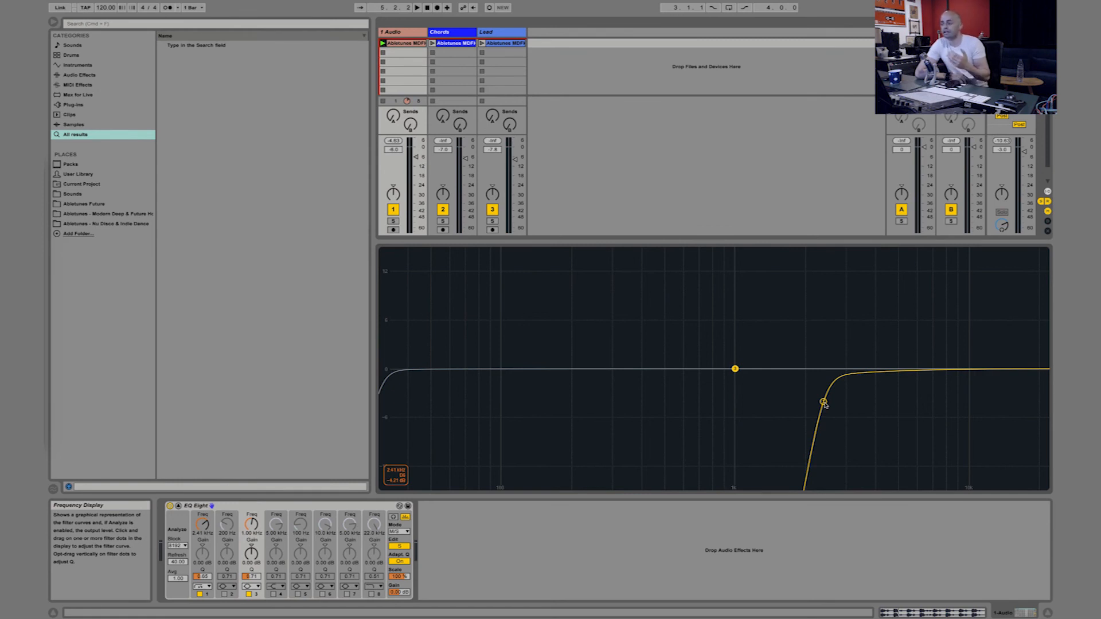
left_click_drag(824, 403, 524, 400)
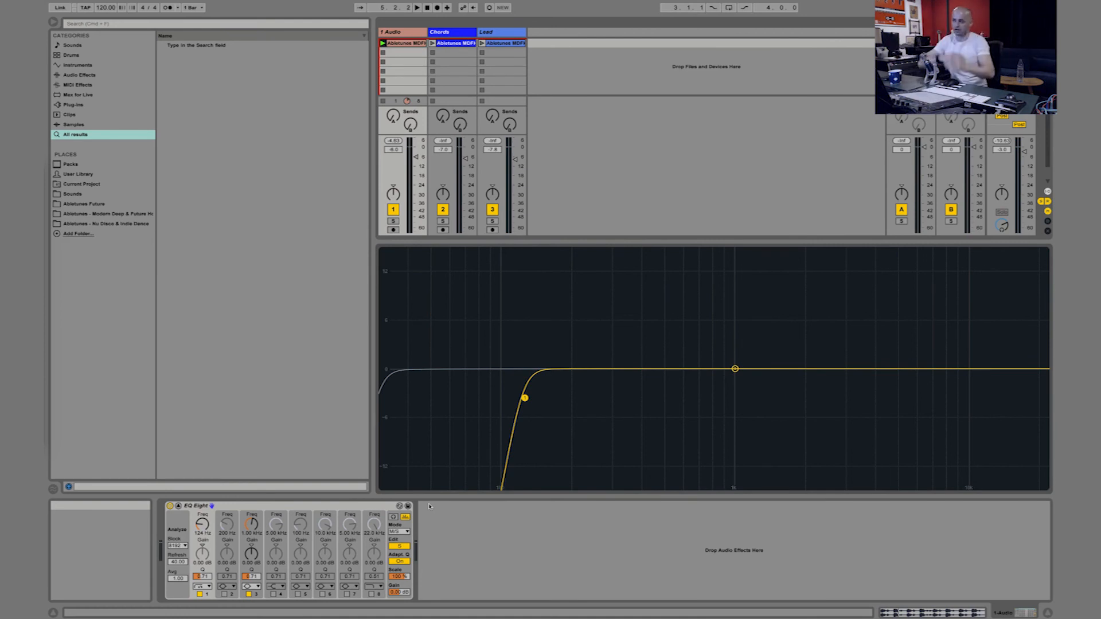
mouse_move(524, 398)
left_mouse_down()
mouse_move(475, 407)
mouse_move(526, 399)
left_mouse_up()
Change the Side channel's filter 3 to a high shelf and boost it by about 1.7 dB at about 2.2 kHz.
left_click_drag(735, 369, 736, 368)
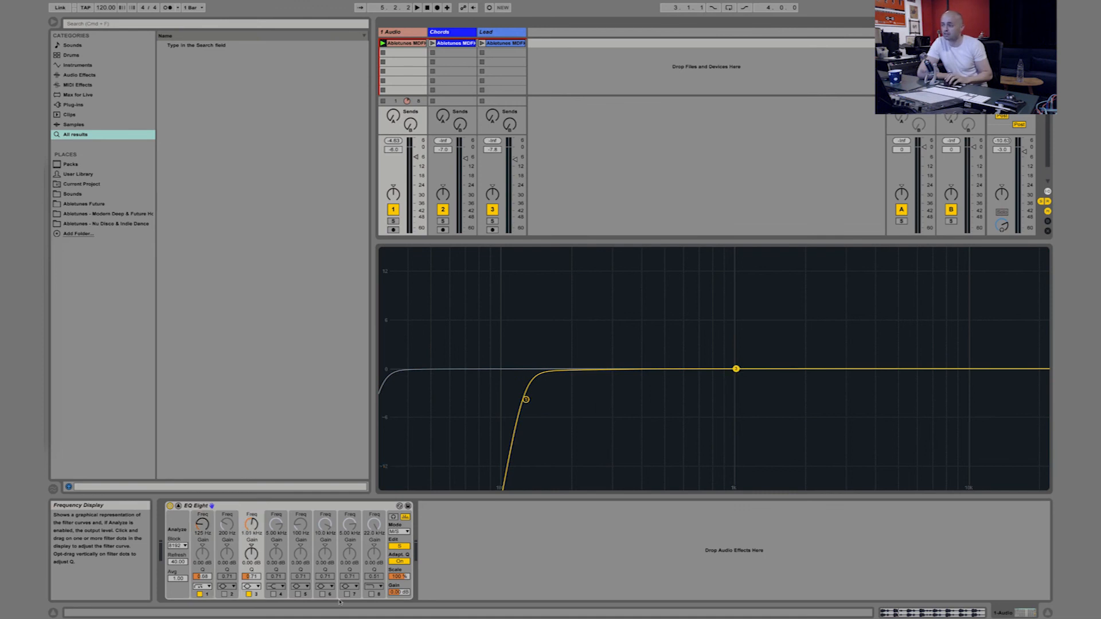
left_click(252, 586)
left_click(251, 562)
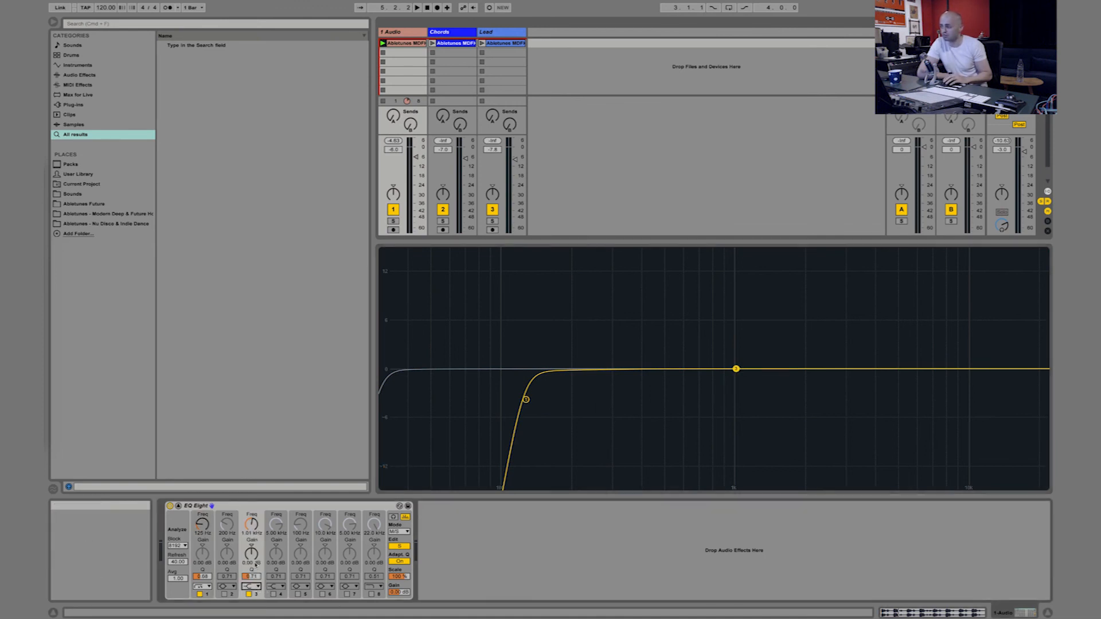
left_click_drag(736, 369, 815, 357)
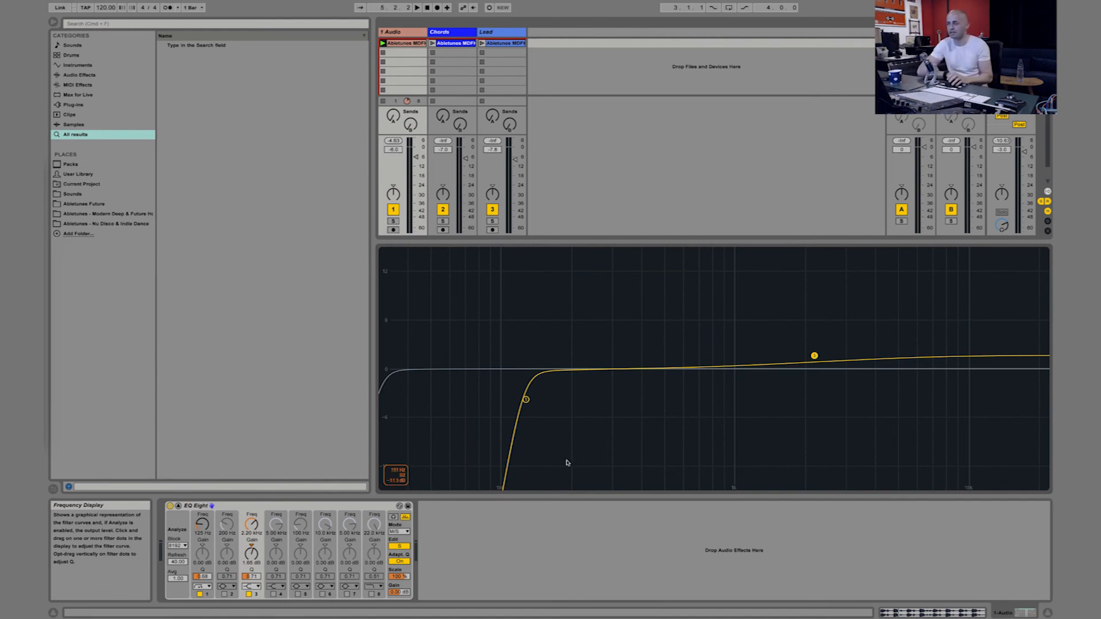
Switch M/S editing to the Mid channel and examine its curve against the Side curve.
left_click(399, 548)
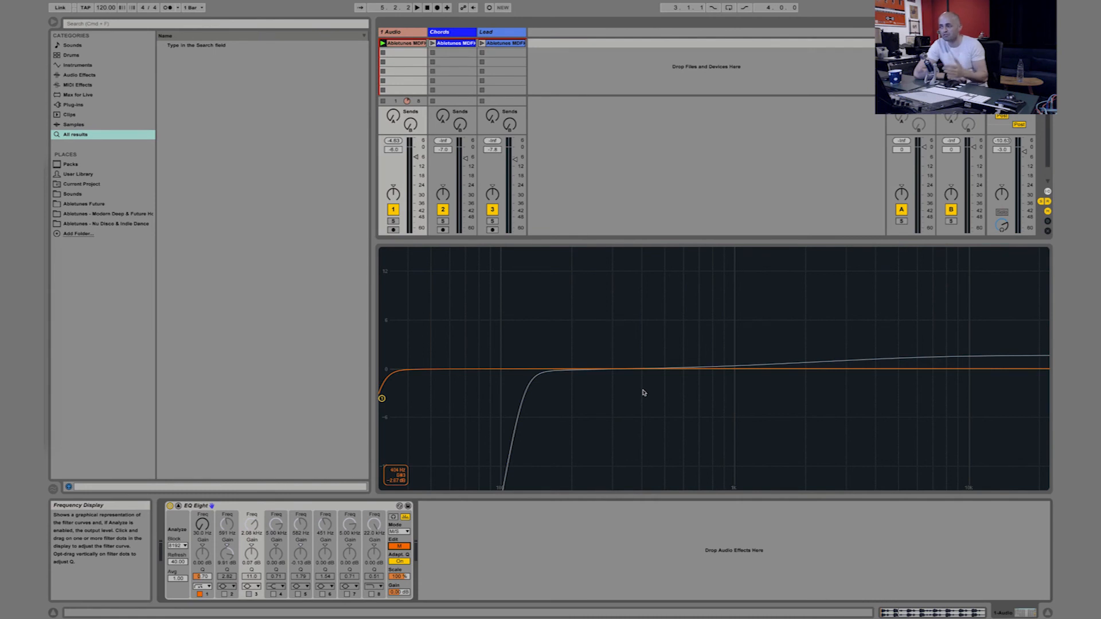
left_click_drag(520, 324, 381, 487)
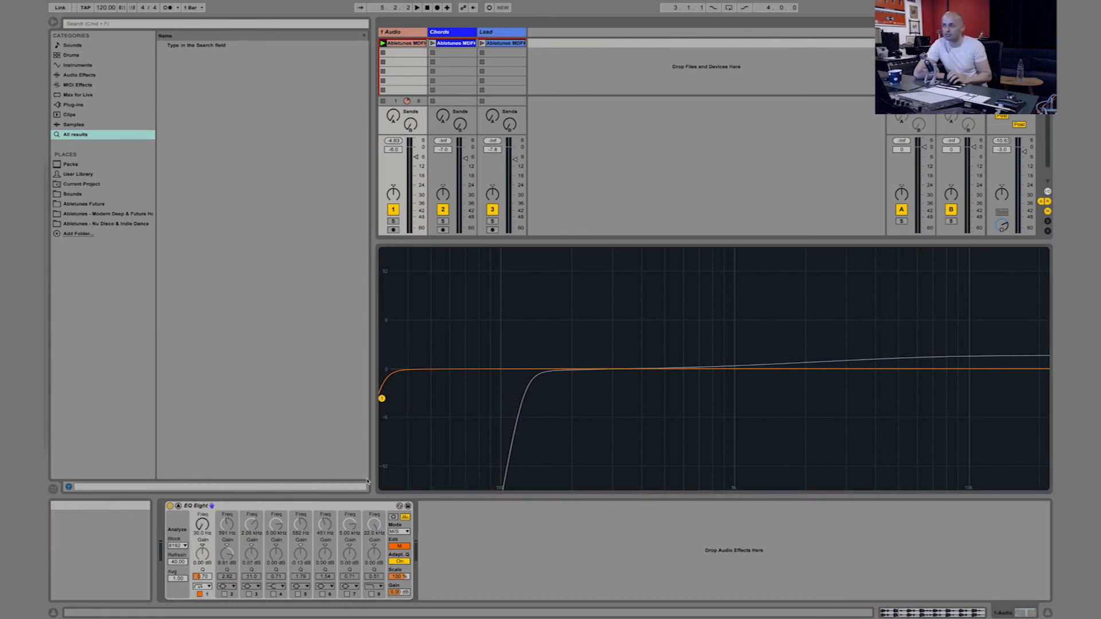
left_click_drag(532, 313, 380, 487)
left_click_drag(504, 351, 325, 490)
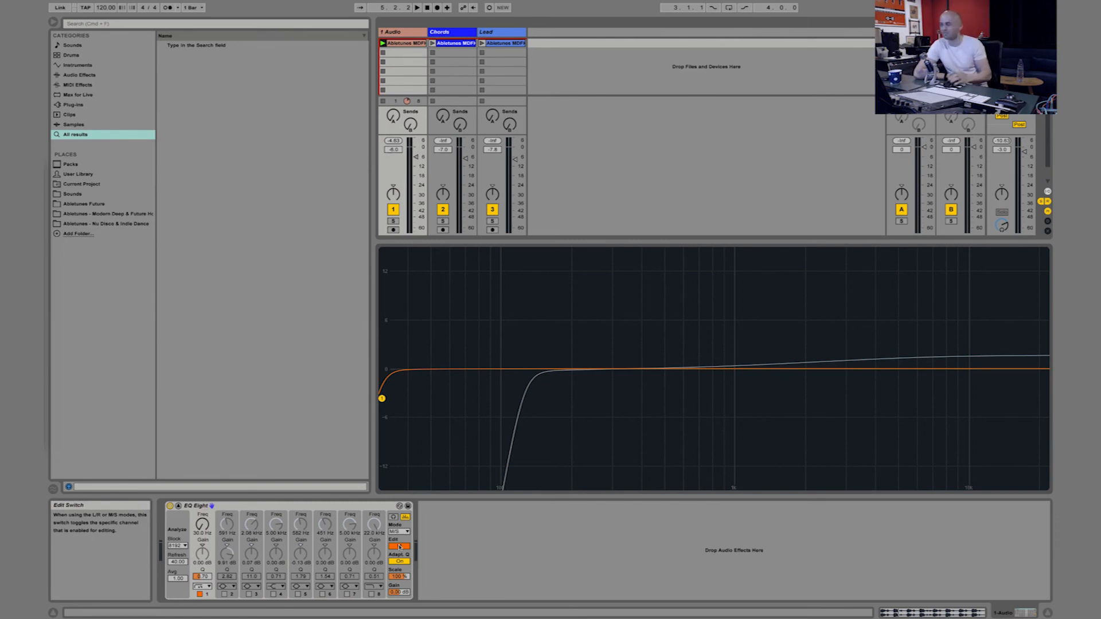
Review the analyzer's block size choices, keep it at 8192, and inspect the Refresh setting.
left_click(184, 546)
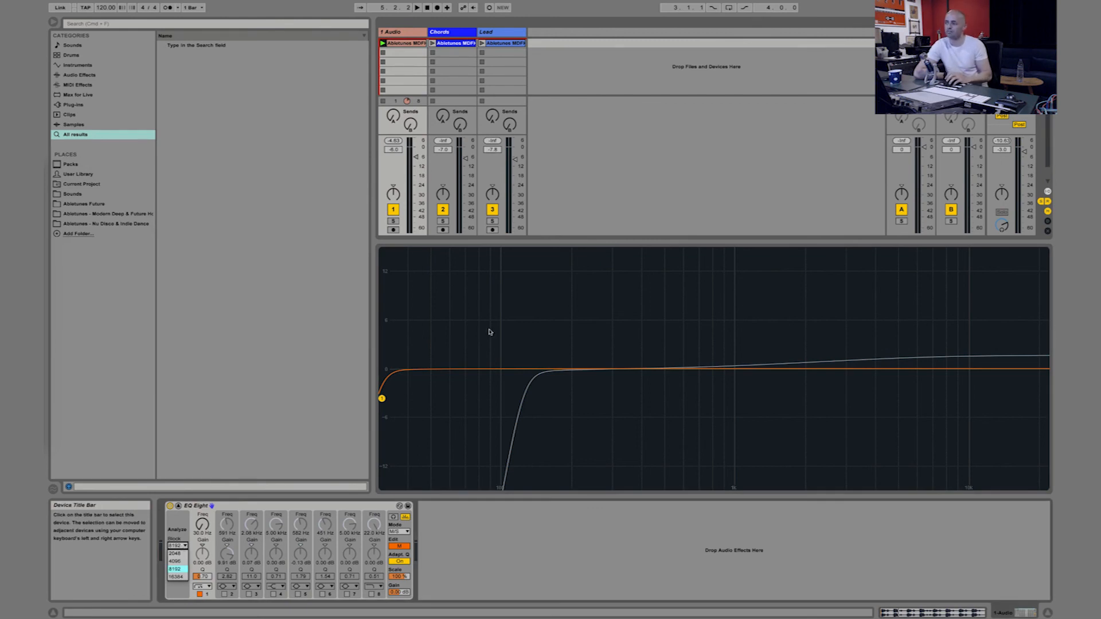
left_click(451, 296)
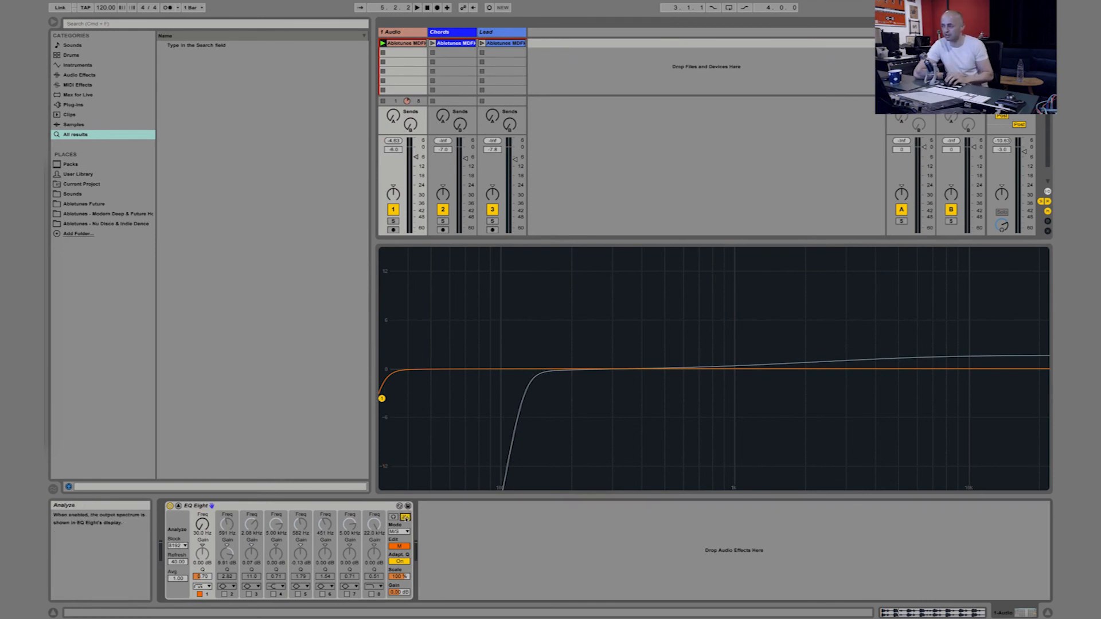
left_click_drag(430, 298, 1031, 498)
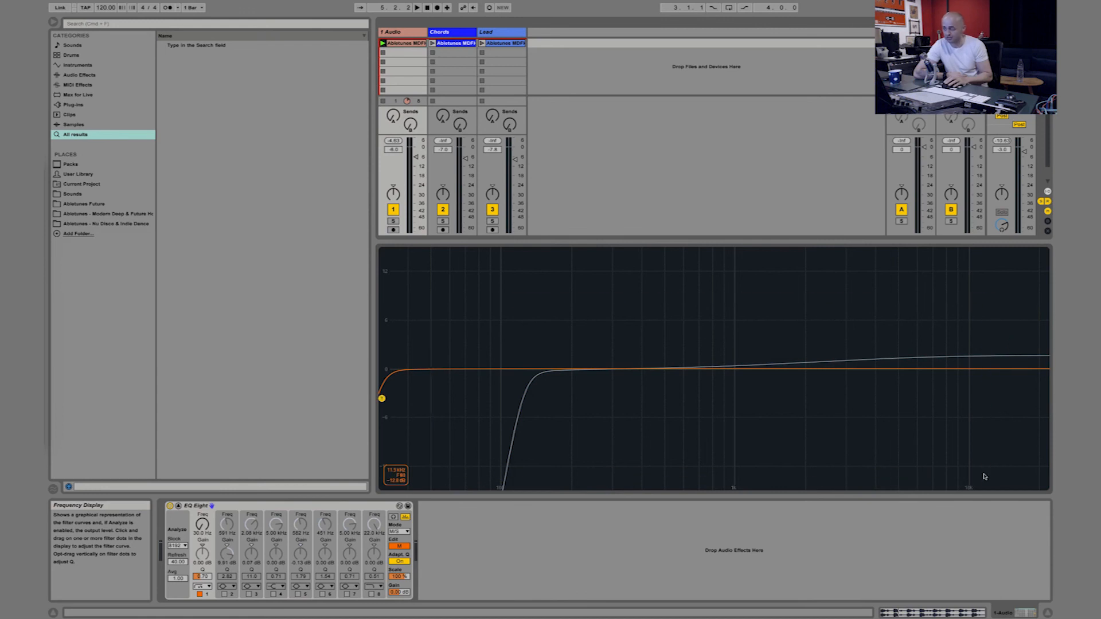
left_click(179, 546)
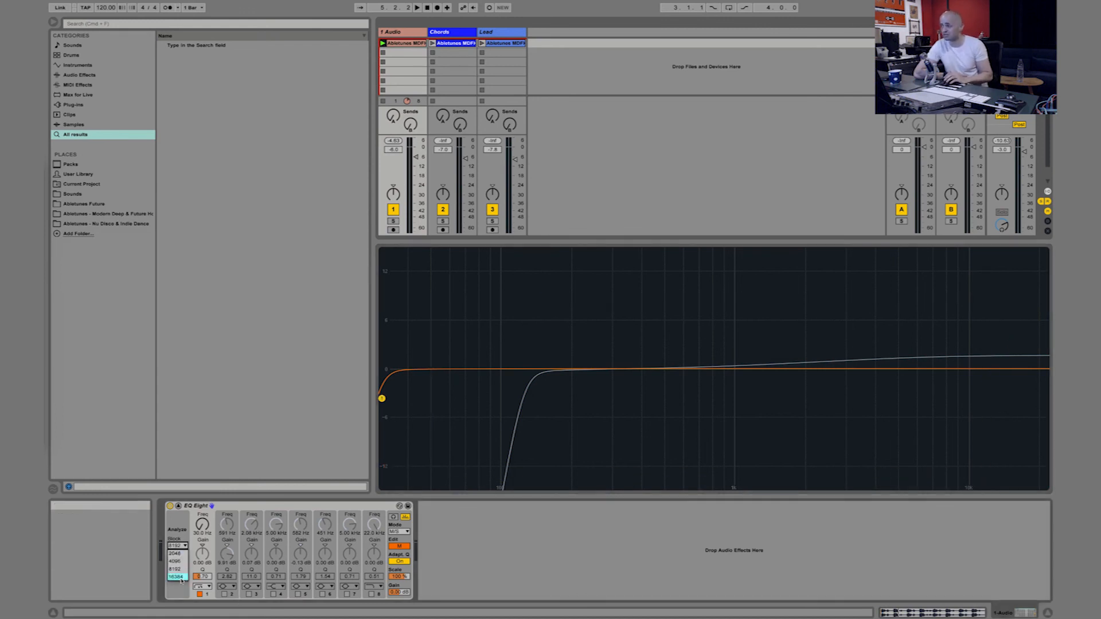
left_click(174, 570)
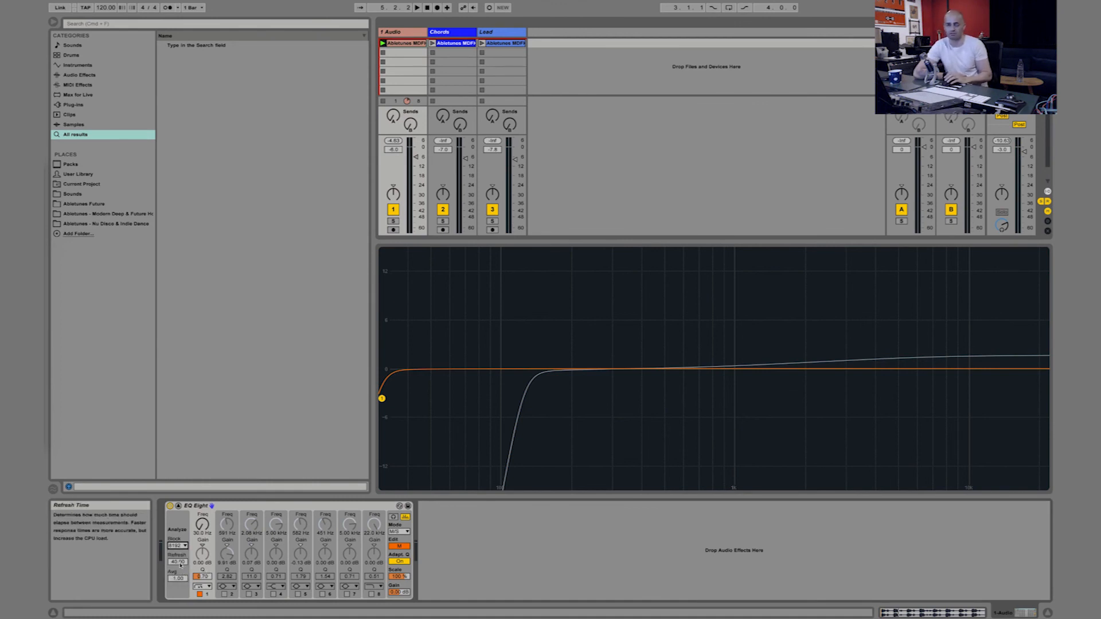
left_click(178, 564)
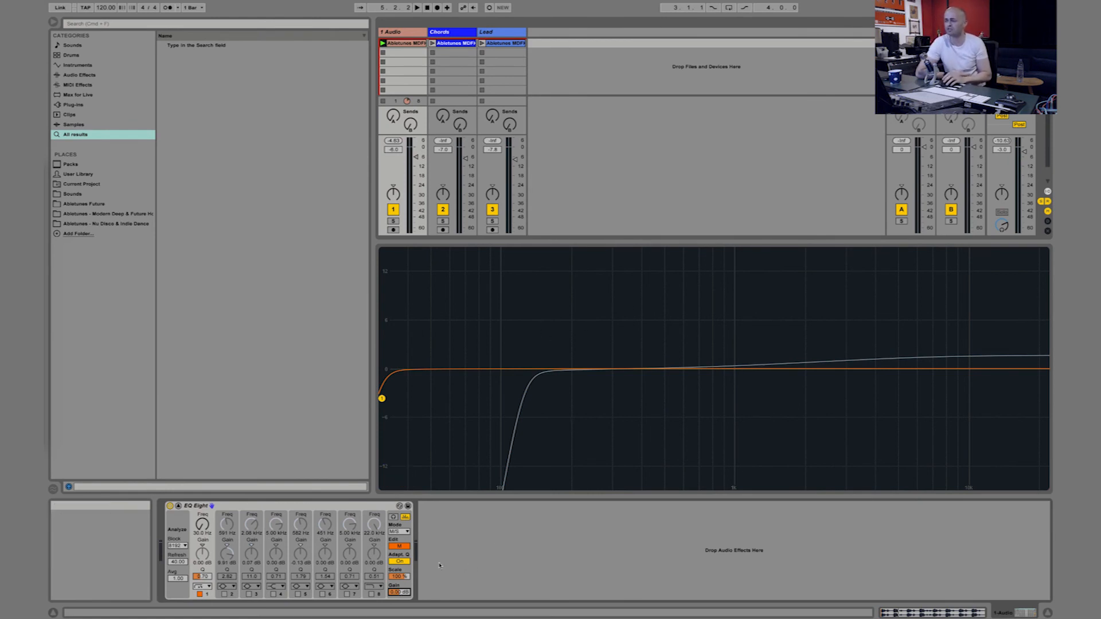
Try the EQ Eight's global gain at -12 dB and reset it to 0 dB.
left_click_drag(403, 593, 404, 571)
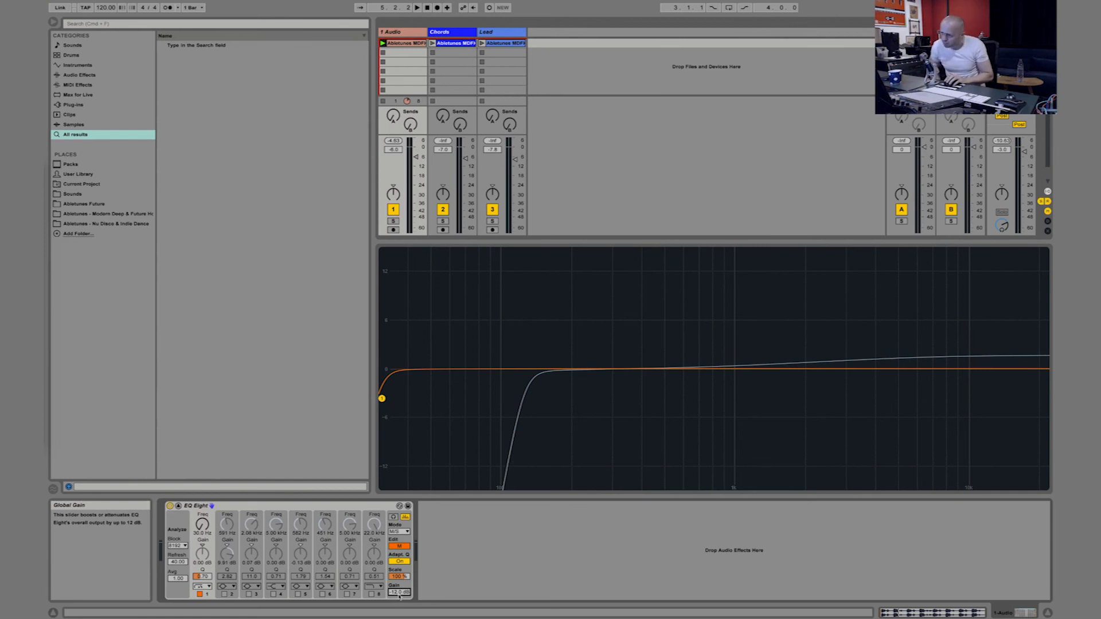
key("Delete")
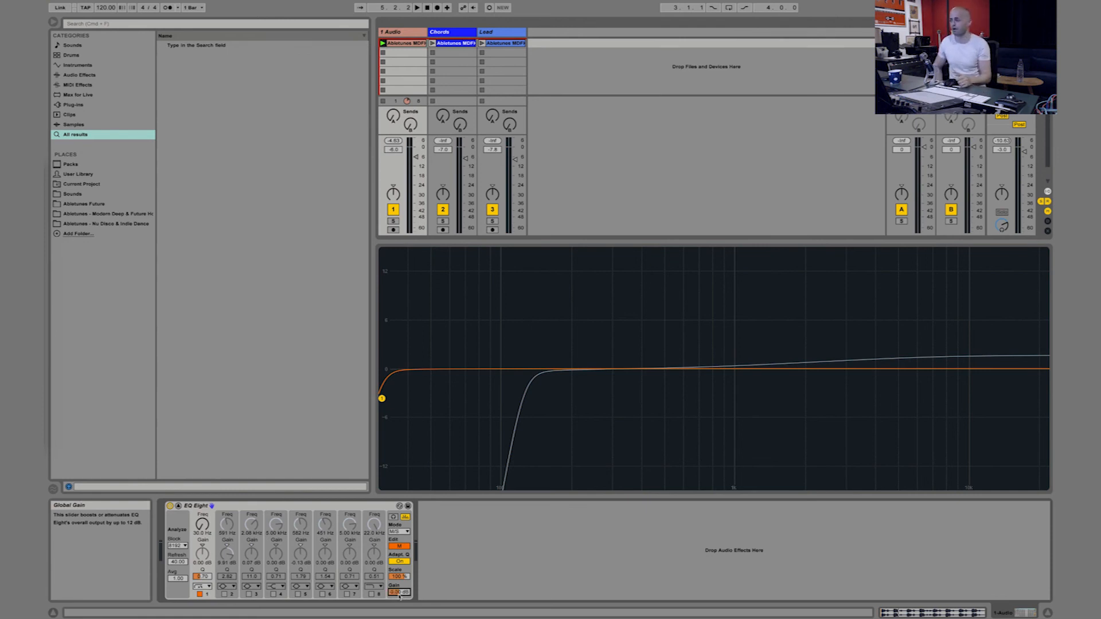
Return the frequency display to the device, and group the EQ Eight into an Audio Effect Rack with its macro controls shown.
left_click(393, 517)
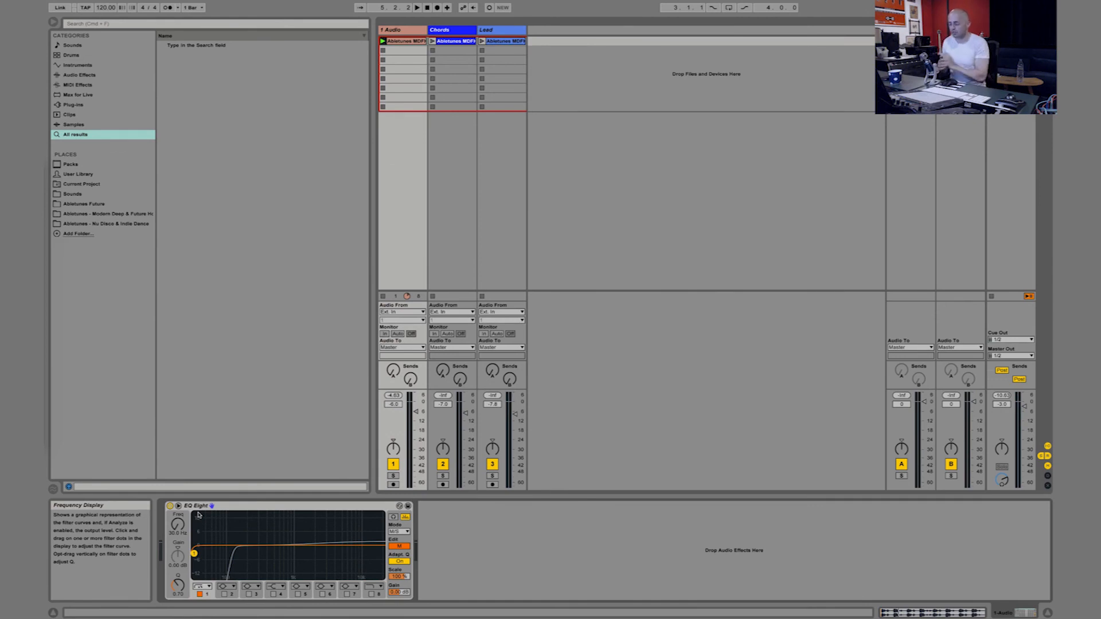
left_click(234, 508)
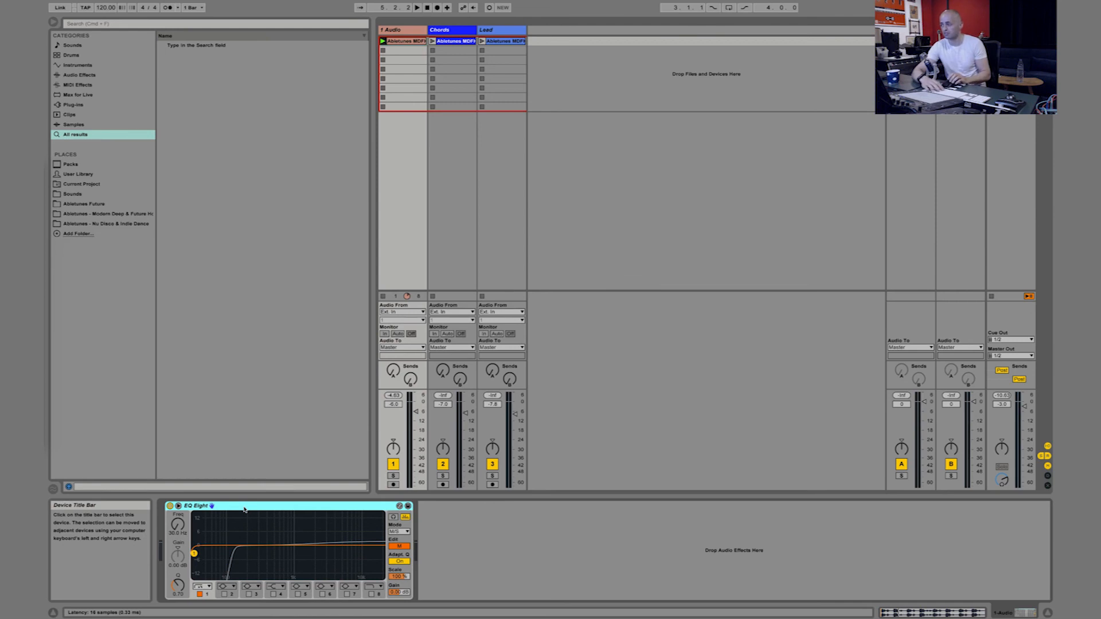
key("super+g")
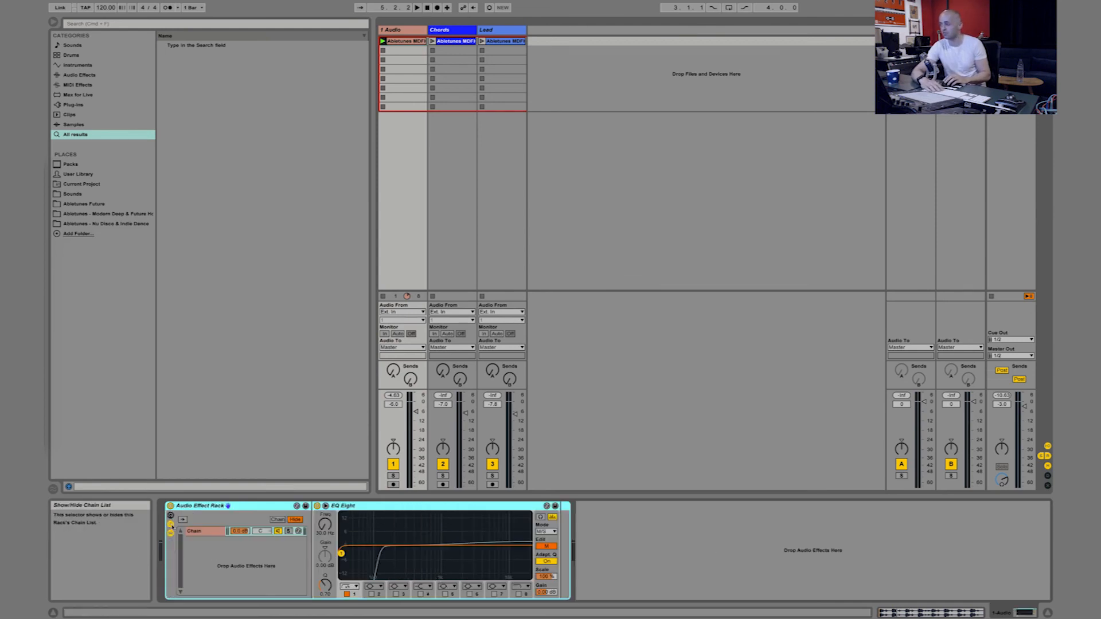
left_click(190, 539)
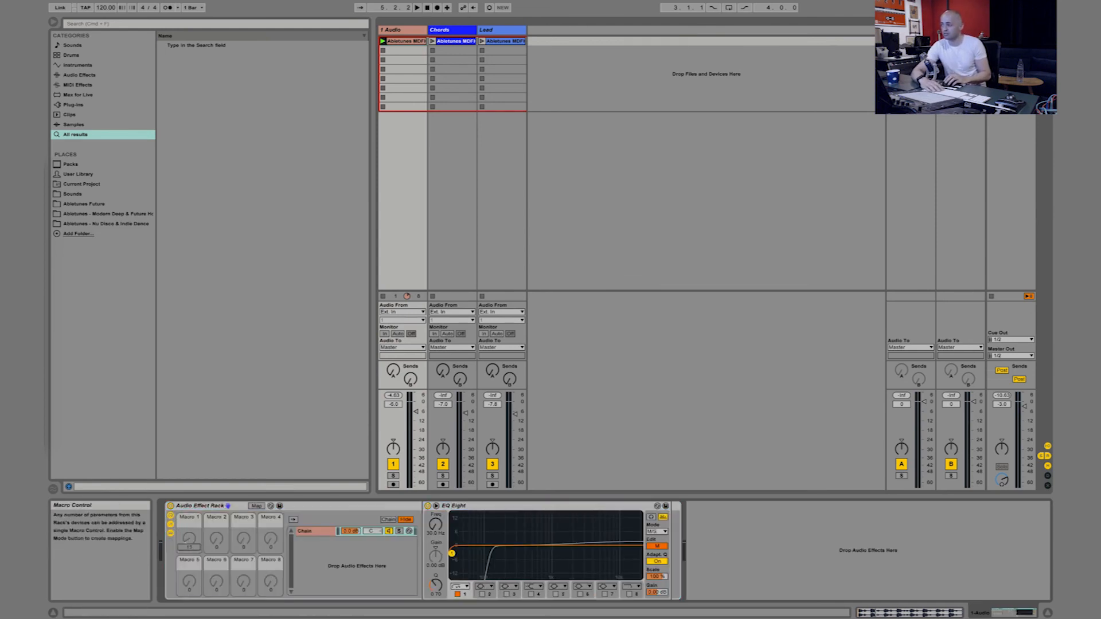
Map filter 1's frequency and Q to Macro 1, and sweep the macro up and back to 0 to test both mappings.
right_click(435, 525)
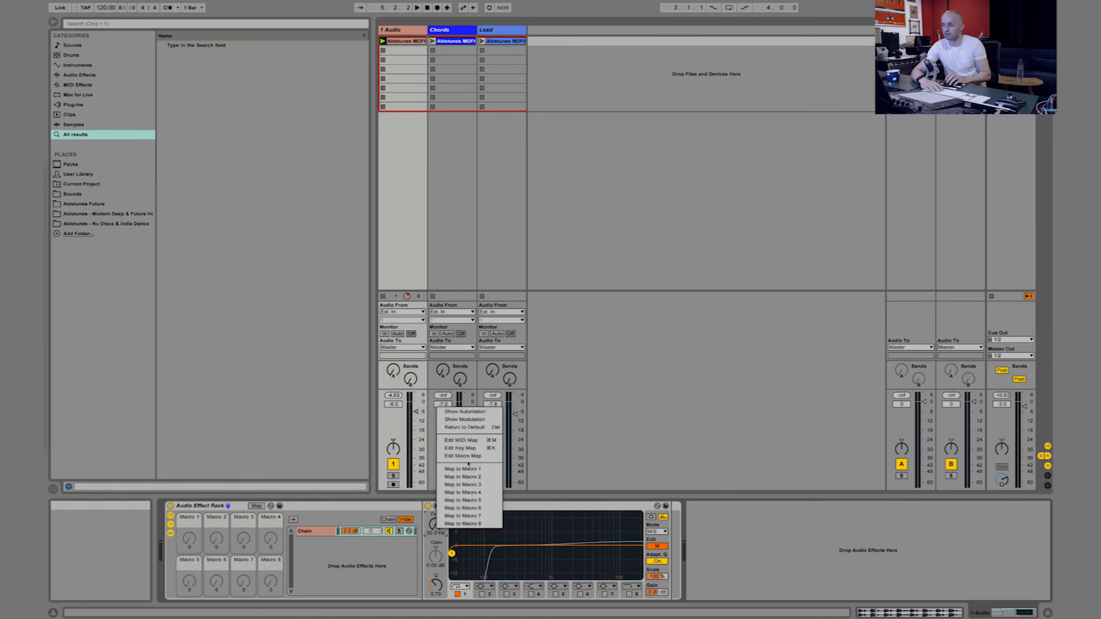
left_click(468, 469)
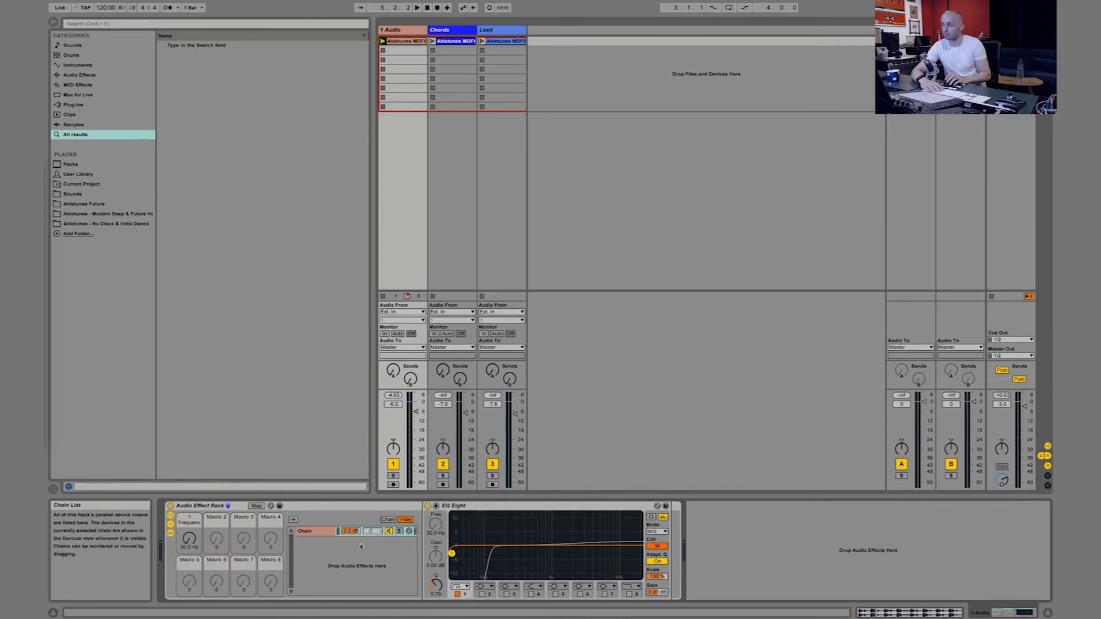
right_click(436, 585)
left_click(467, 532)
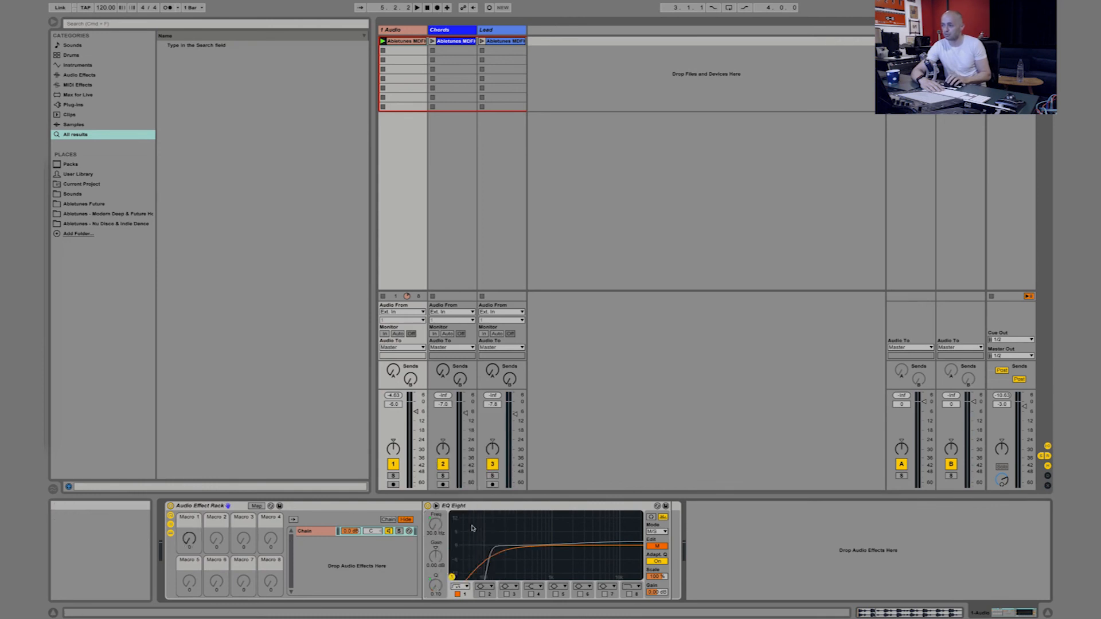
mouse_move(189, 539)
left_mouse_down()
mouse_move(189, 502)
mouse_move(189, 524)
left_mouse_up()
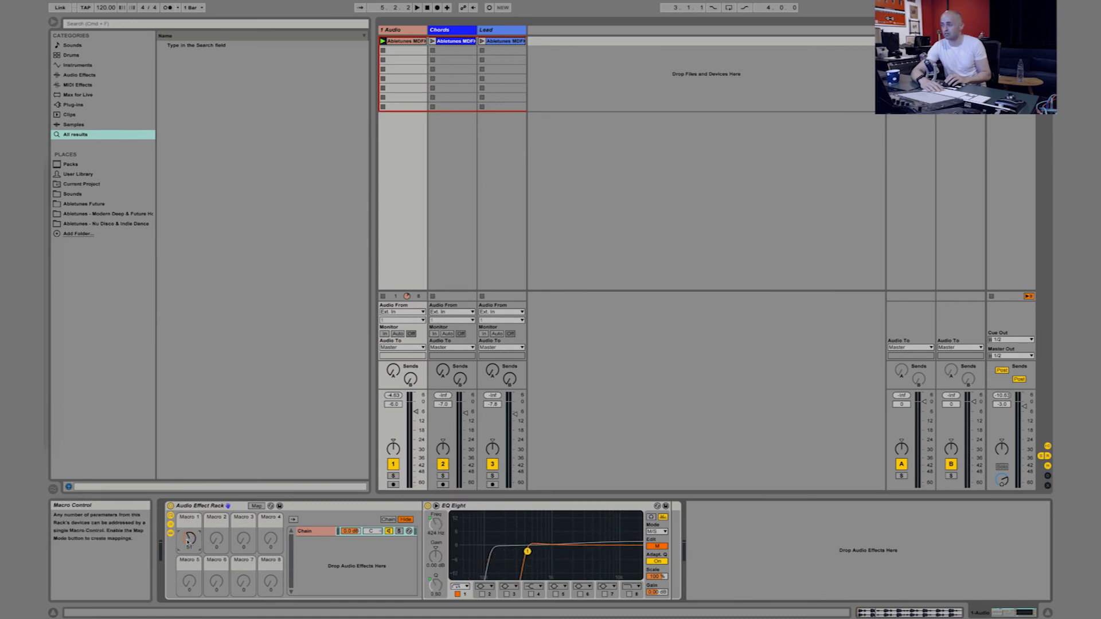
mouse_move(189, 539)
left_mouse_down()
mouse_move(189, 553)
mouse_move(187, 539)
left_mouse_up()
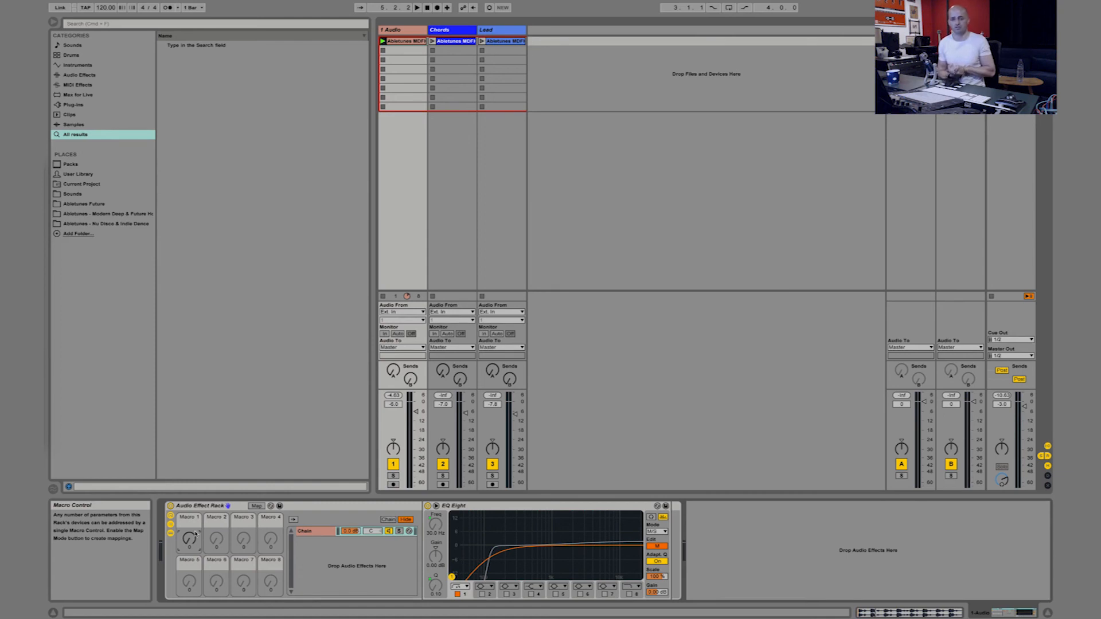
Switch from OBS back to Ableton Live and inspect filters 1 and 8 of the EQ Eight on the 4 Audio track.
left_click(29, 388)
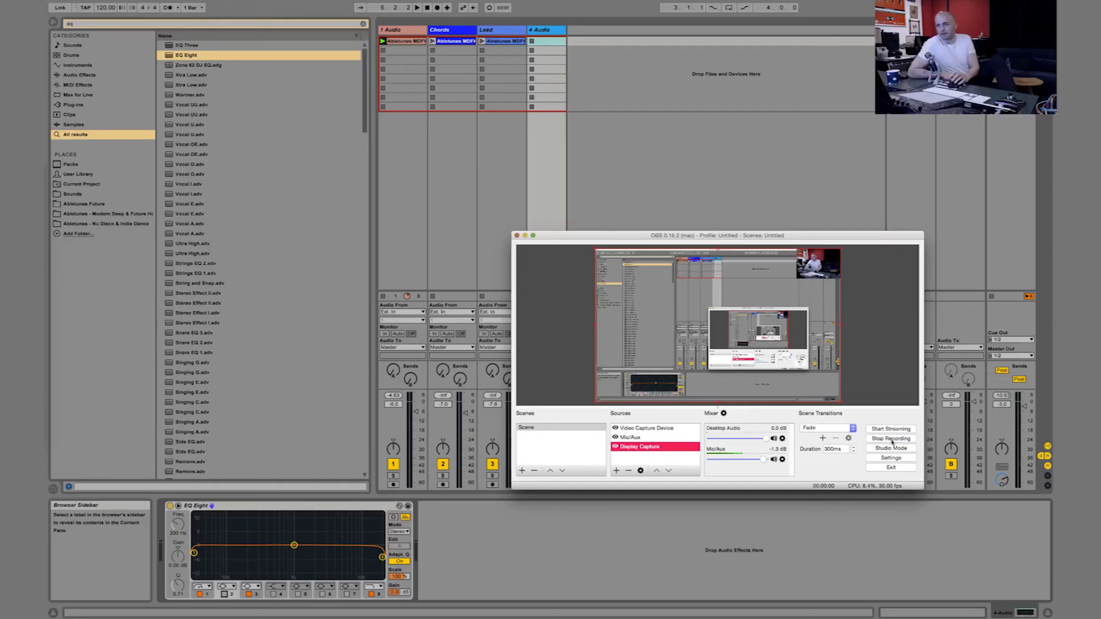
left_click(963, 295)
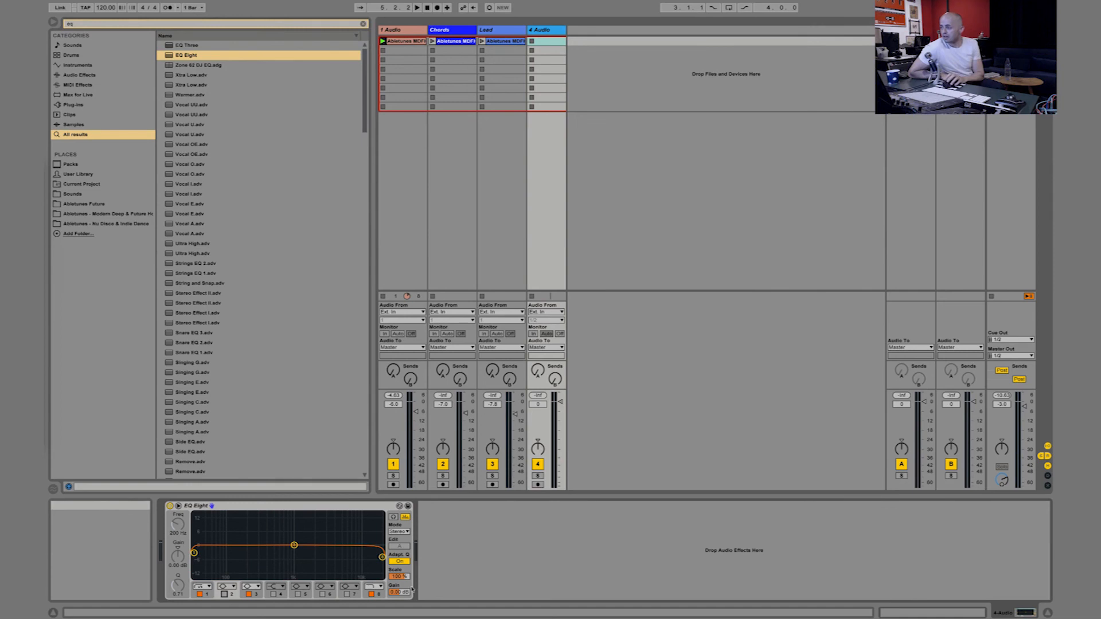
left_click(210, 594)
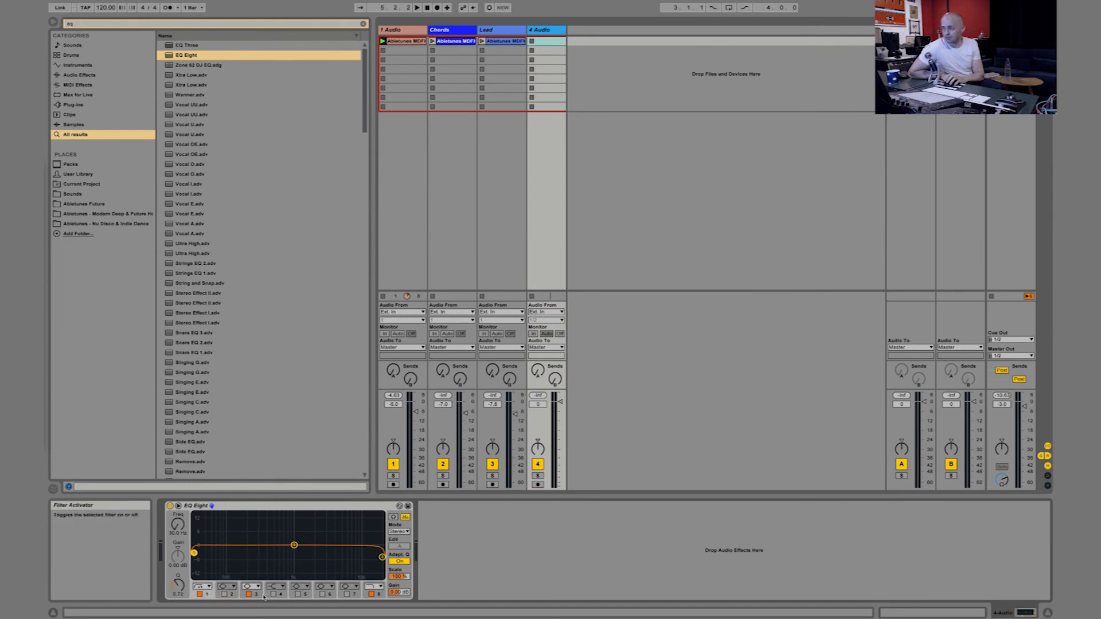
left_click(380, 595)
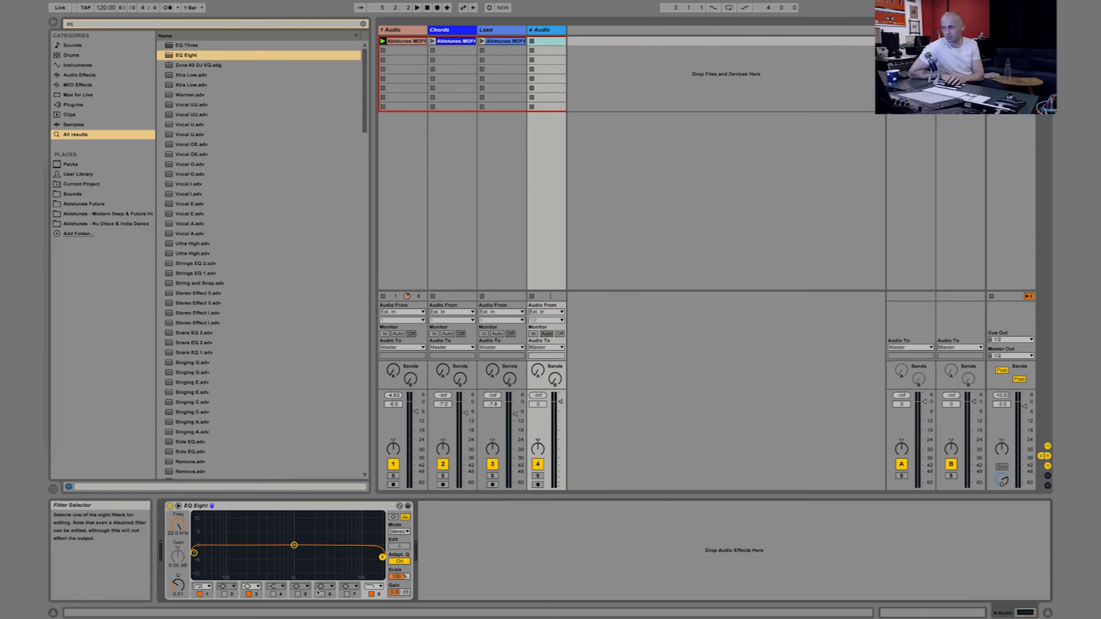
Save the 4 Audio track's EQ Eight settings as the default preset, overwriting the existing default.
right_click(315, 510)
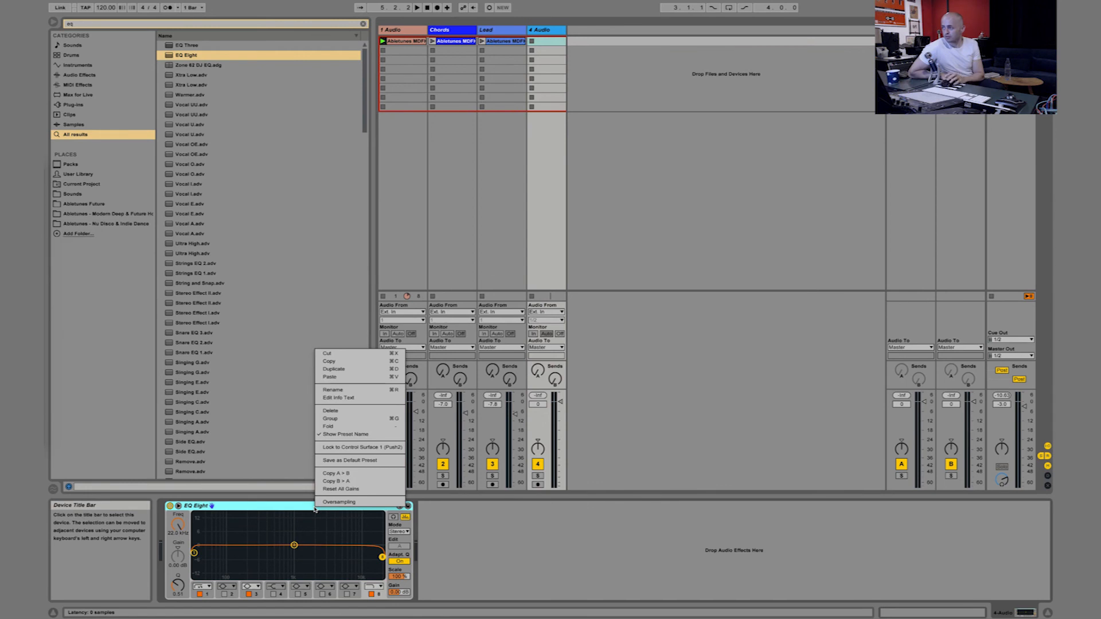
left_click(353, 461)
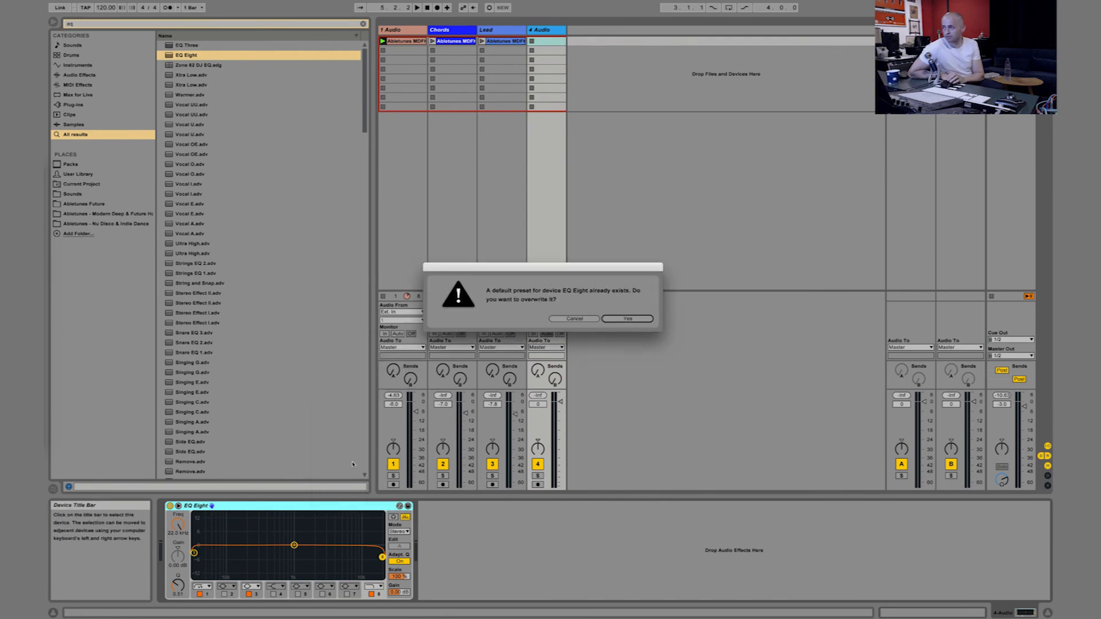
left_click(627, 319)
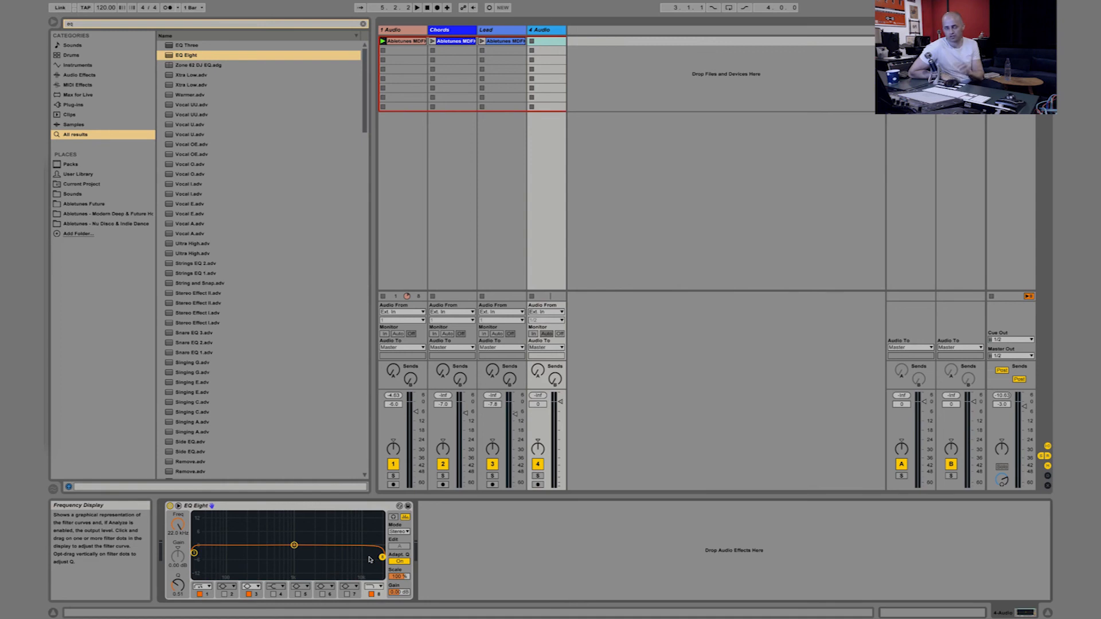
Toggle filter 3 of the 4 Audio track's EQ Eight off and back on.
left_click(250, 595)
left_click(249, 594)
left_click(249, 594)
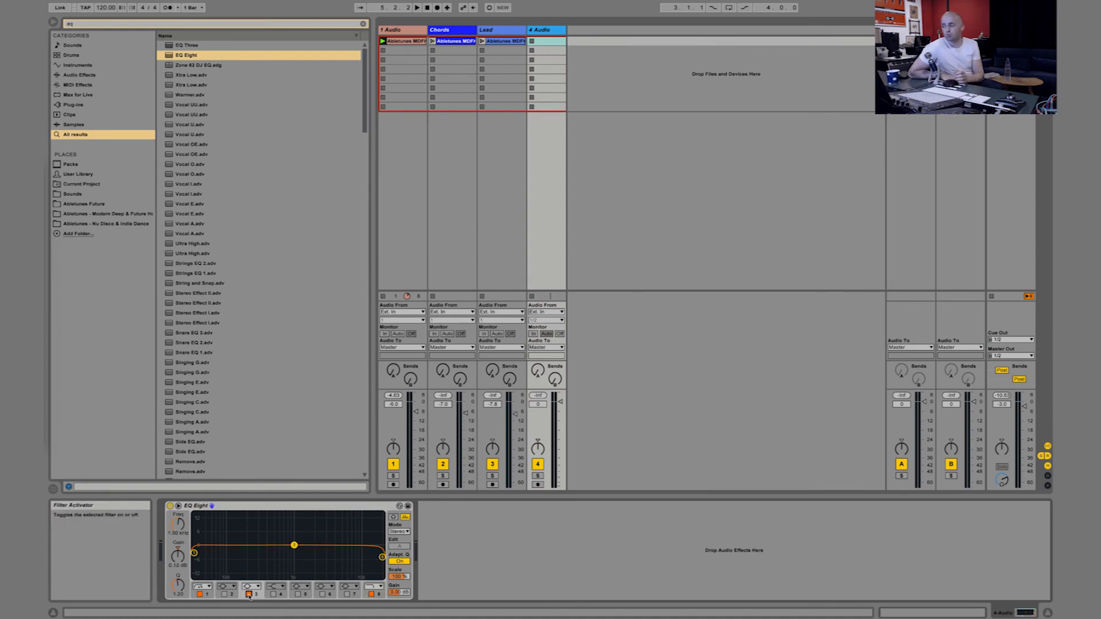